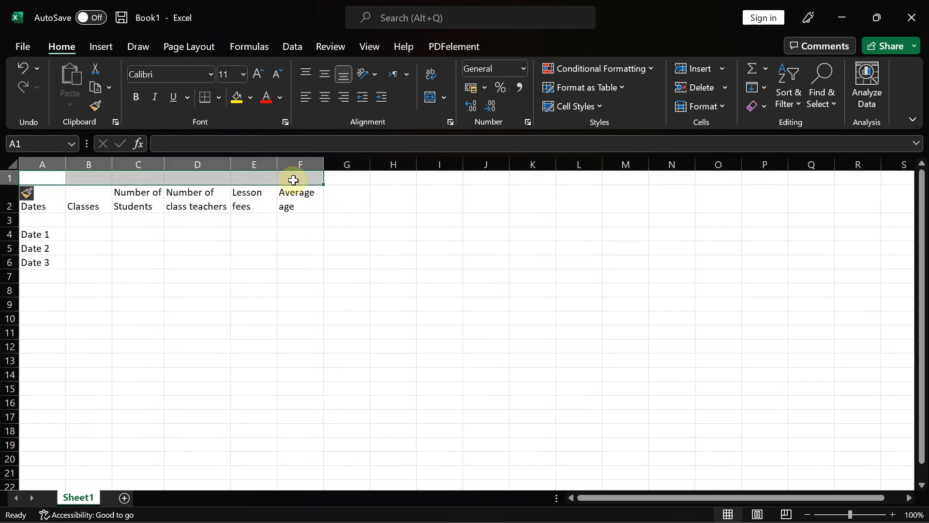
# - Select the table range A1:F6, from the merged title down to the Date 3 row
pyautogui.click(450, 102)
pyautogui.click(458, 121)
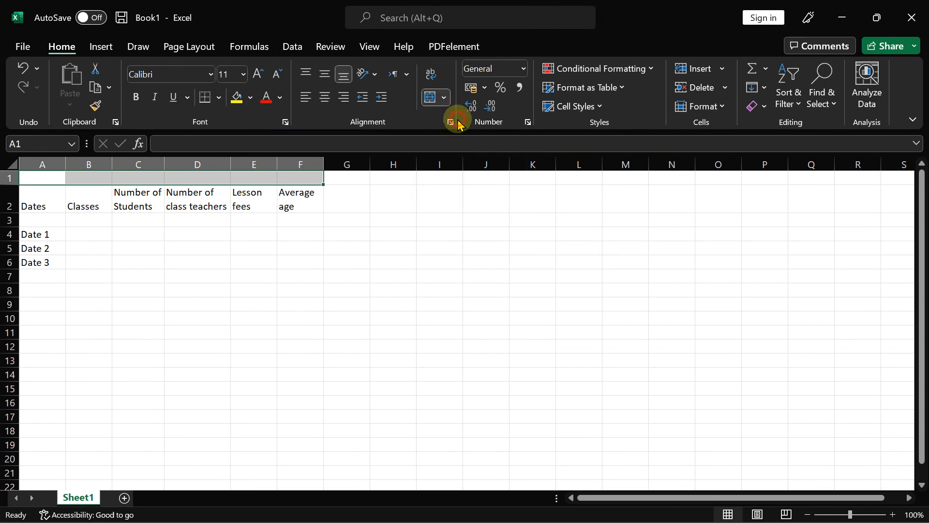
pyautogui.click(47, 200)
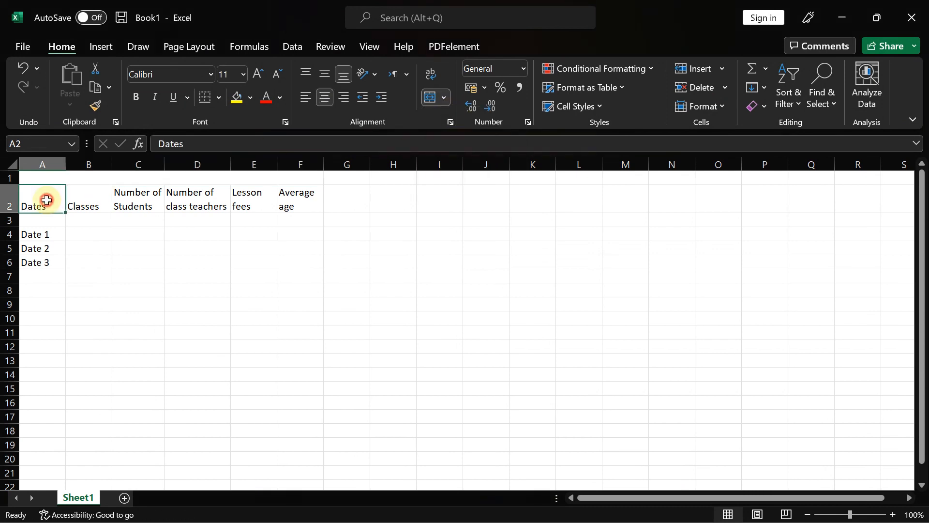
pyautogui.moveTo(32, 178); pyautogui.dragTo(96, 264)
pyautogui.moveTo(528, 503)
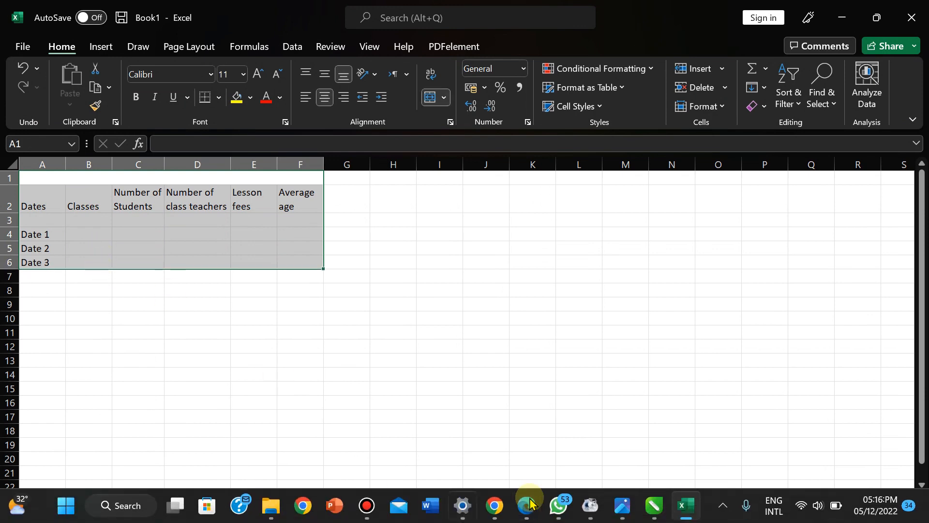
pyautogui.click(622, 515)
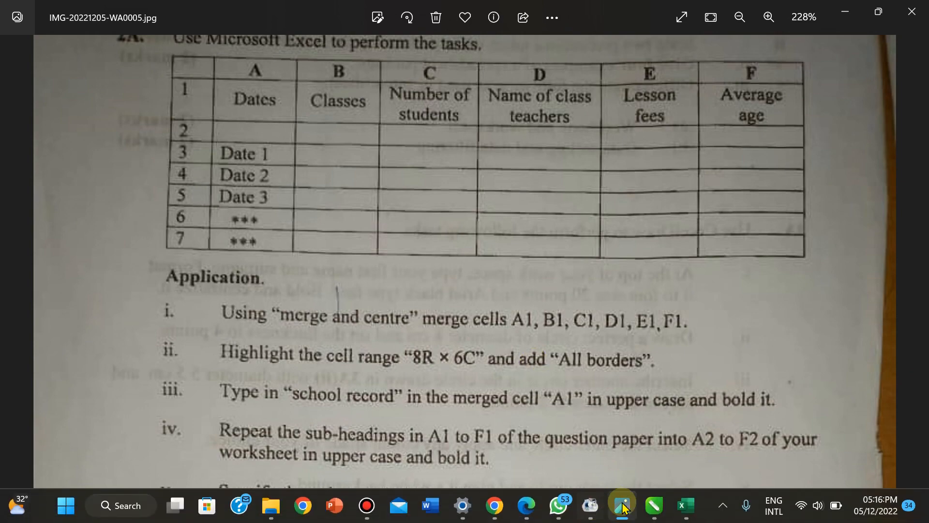
pyautogui.click(686, 514)
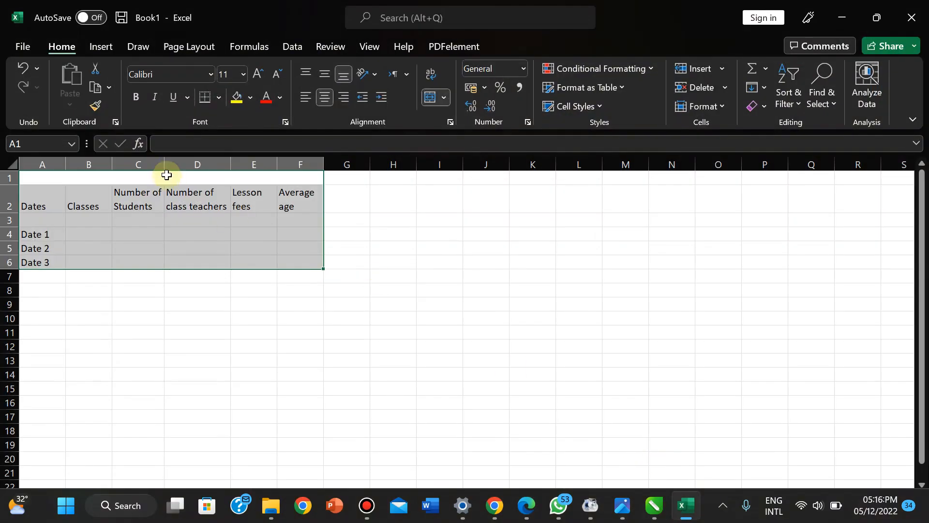
# - Select A1:F8 and apply All Borders to every cell
pyautogui.click(43, 180)
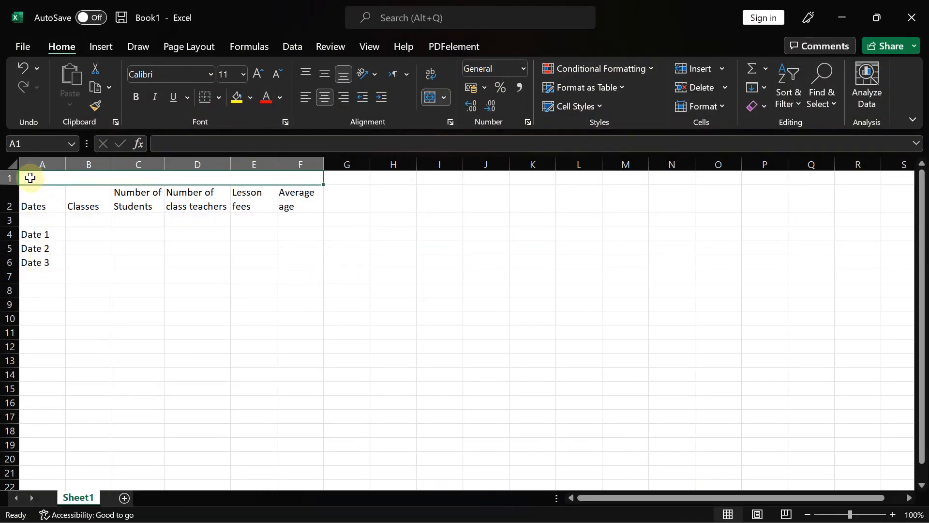
pyautogui.moveTo(30, 178); pyautogui.dragTo(28, 261)
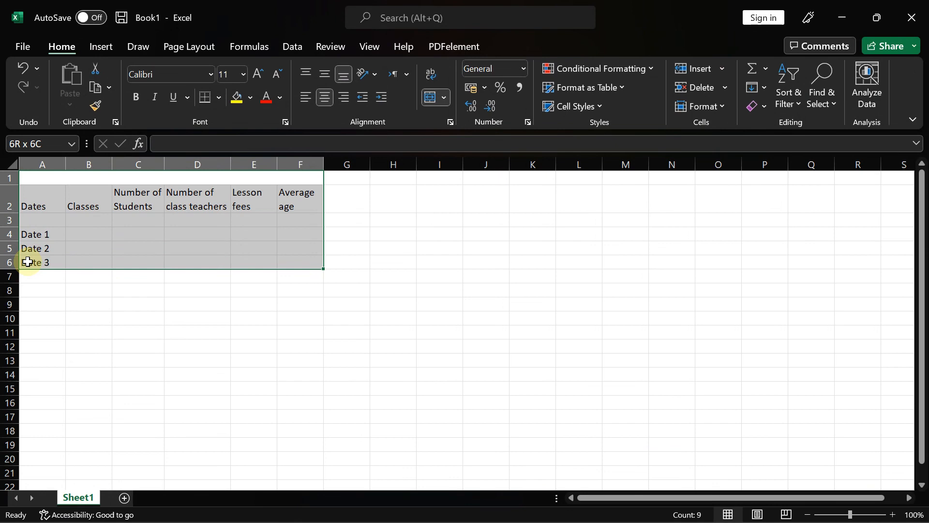
pyautogui.moveTo(28, 261); pyautogui.dragTo(28, 292)
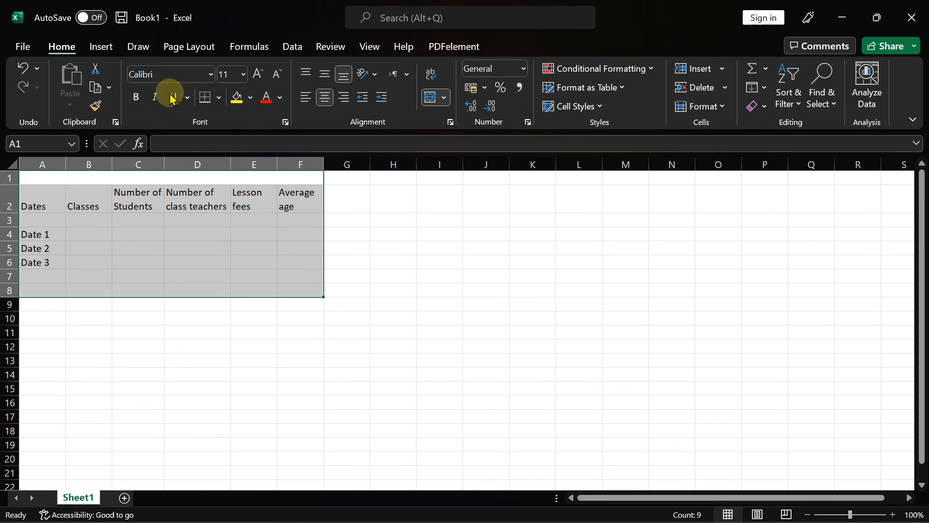
pyautogui.click(218, 97)
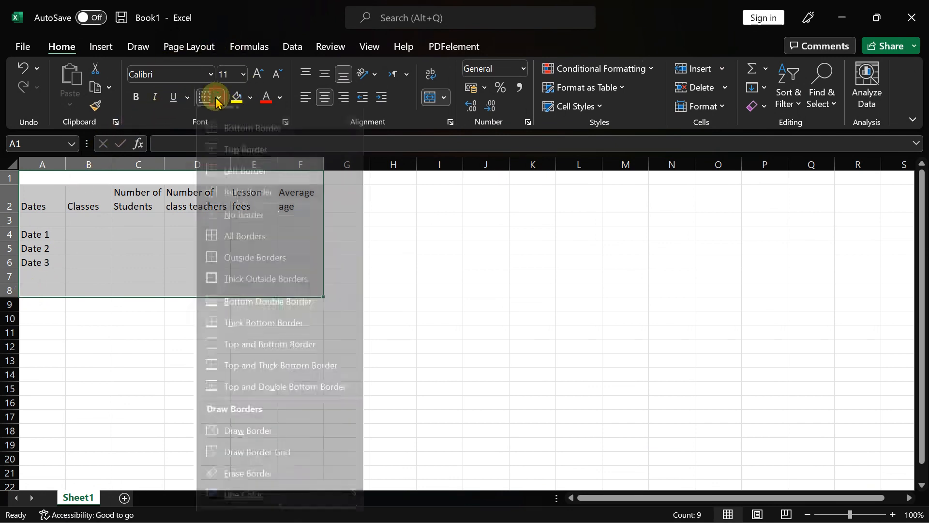
pyautogui.click(229, 247)
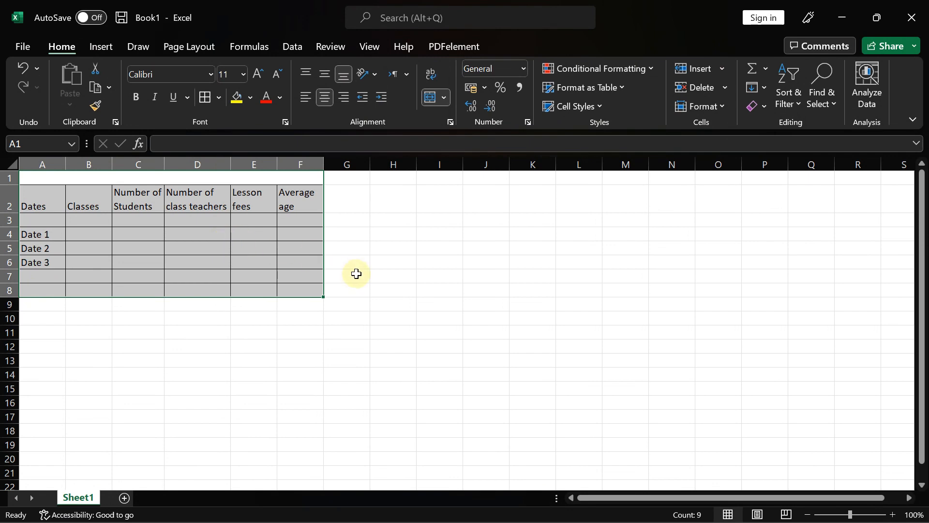
# - Check the question paper's instructions, then return to the Excel workbook
pyautogui.moveTo(604, 520)
pyautogui.click(621, 508)
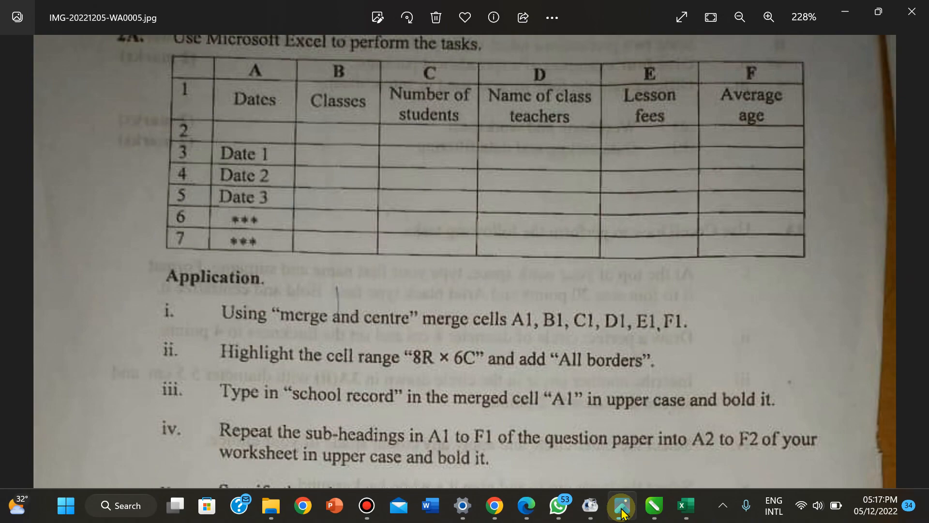
pyautogui.click(687, 506)
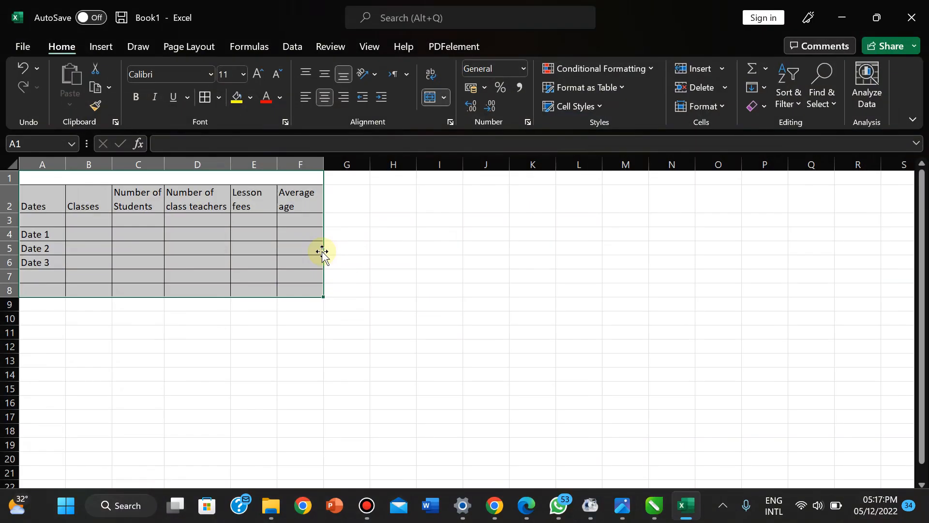
pyautogui.click(219, 98)
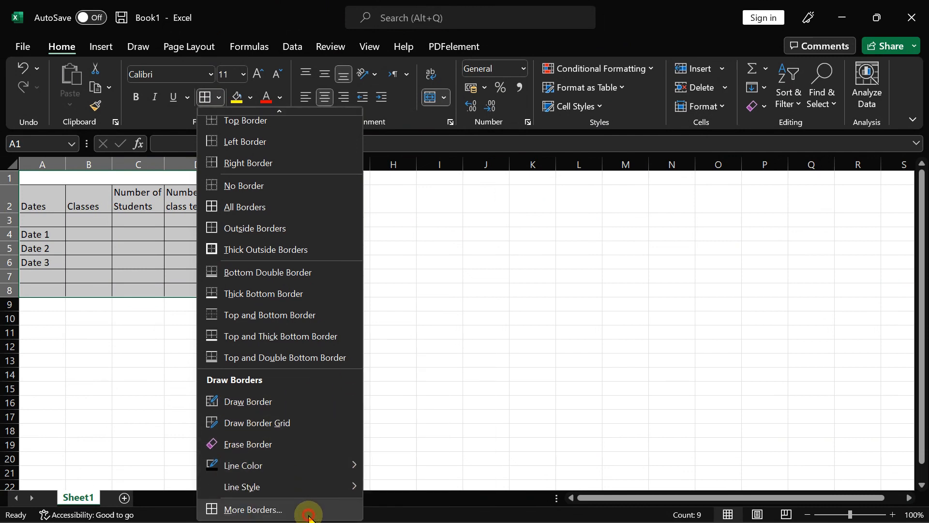
# - Pick the thin solid line style from the Borders list
pyautogui.click(310, 514)
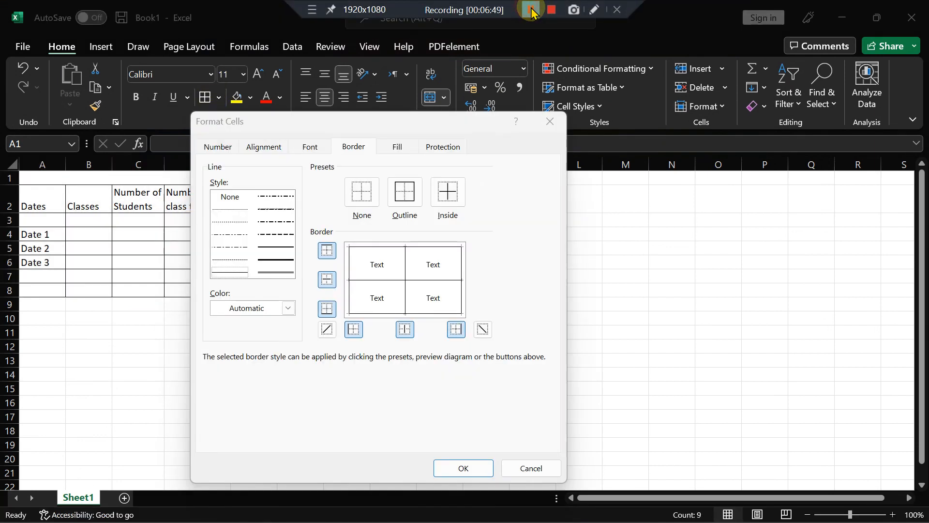
pyautogui.click(549, 121)
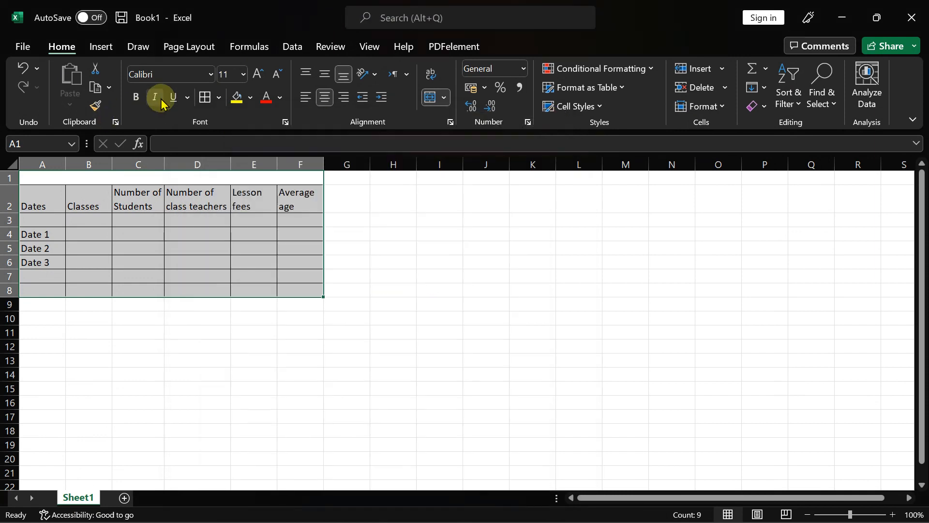
pyautogui.click(217, 97)
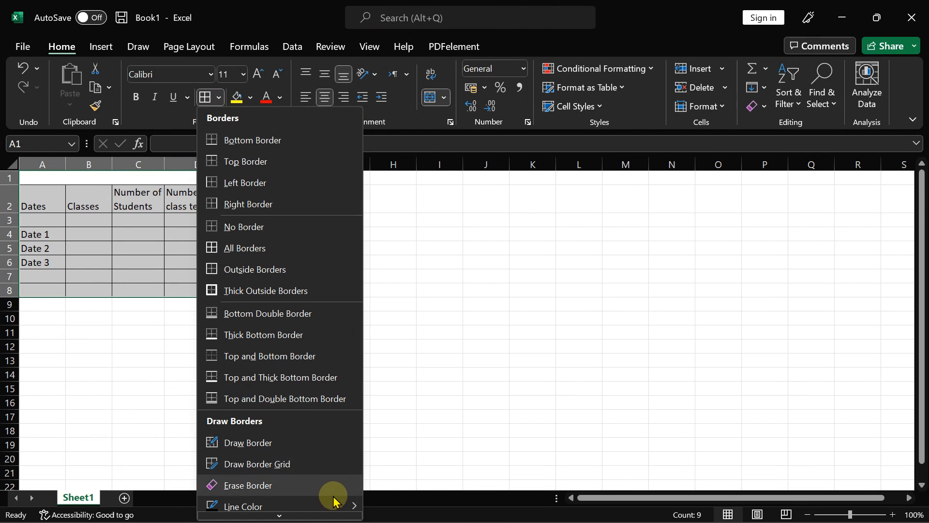
pyautogui.scroll(-1, 332, 498)
pyautogui.scroll(-1, 320, 510)
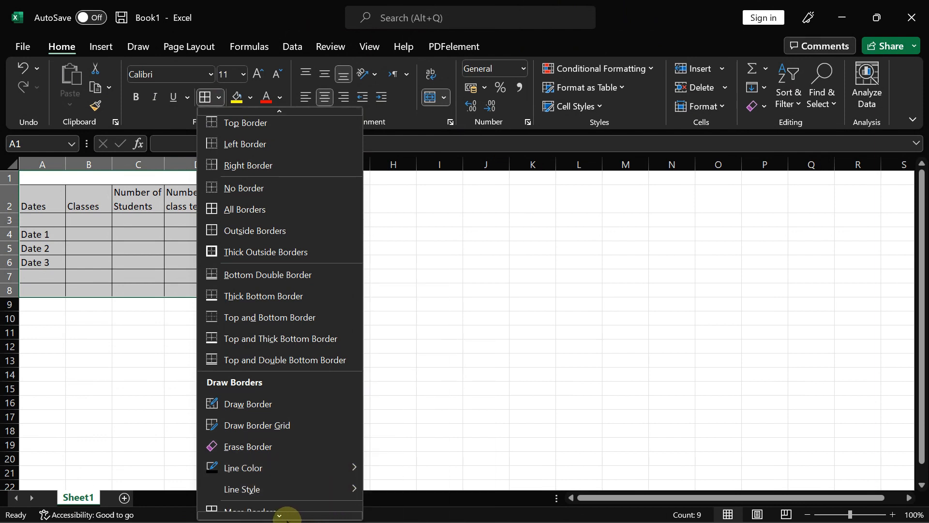
pyautogui.moveTo(283, 492)
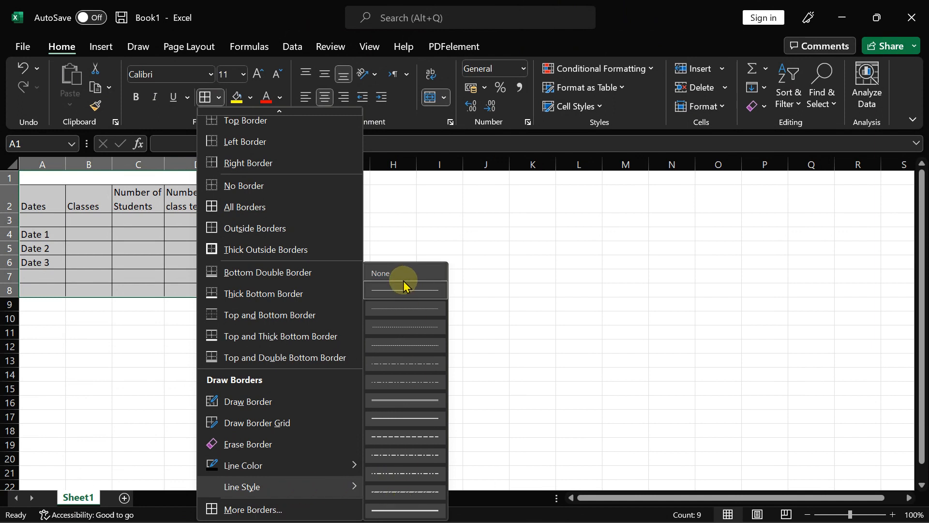
pyautogui.click(400, 419)
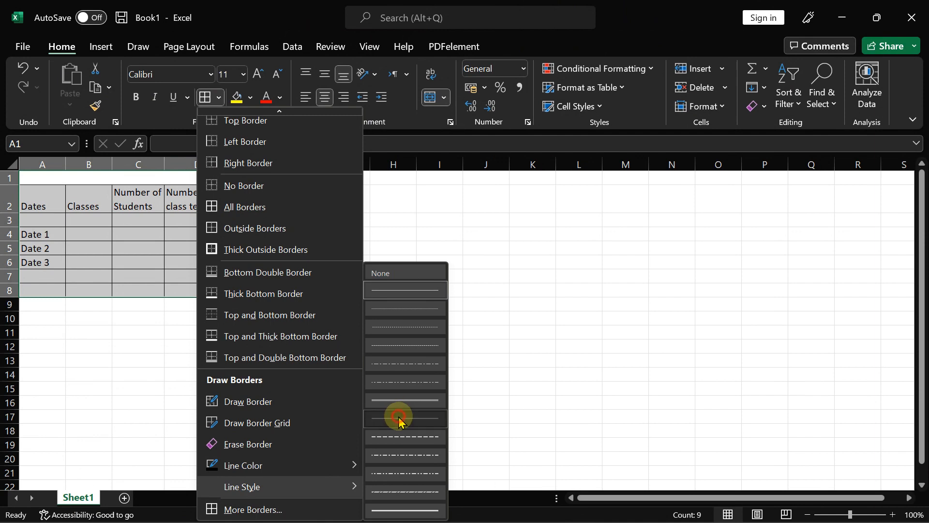
# - Apply medium solid outline and inside borders to the whole A1:F8 table
pyautogui.click(206, 97)
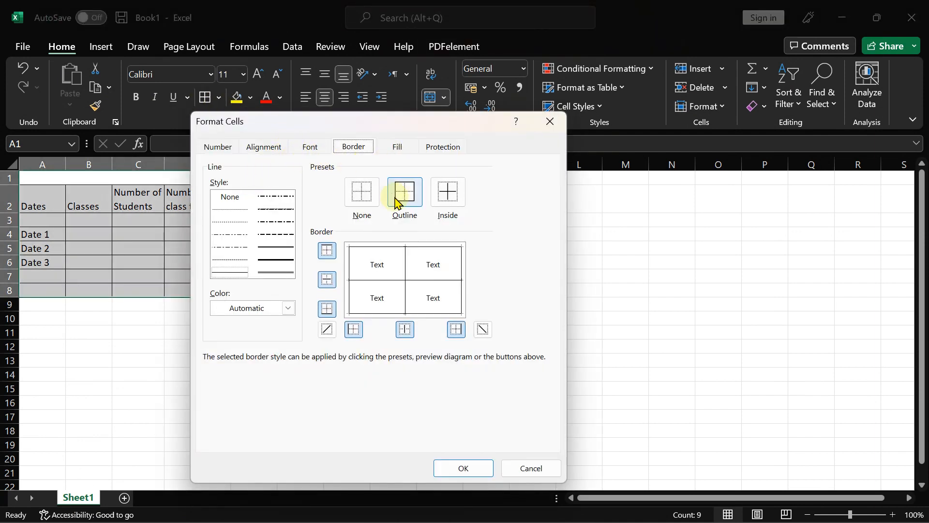
pyautogui.click(275, 258)
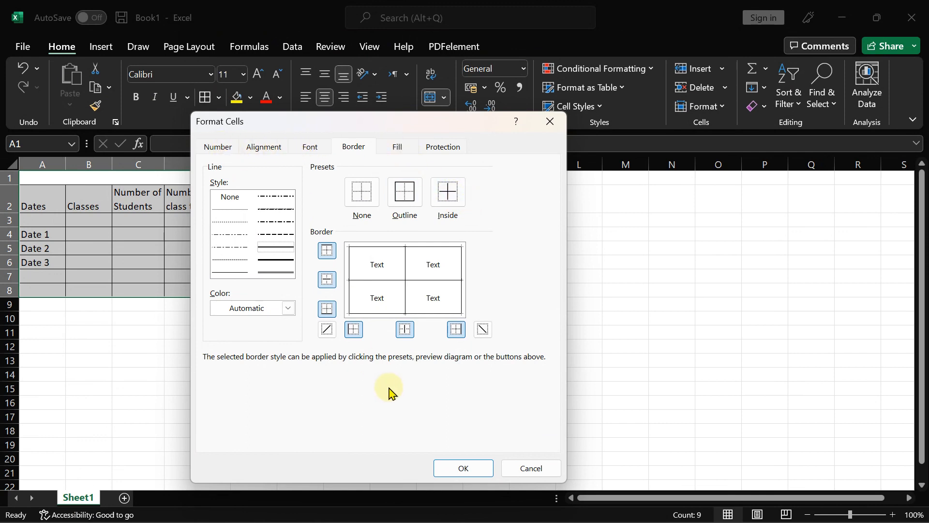
pyautogui.click(401, 196)
pyautogui.click(449, 192)
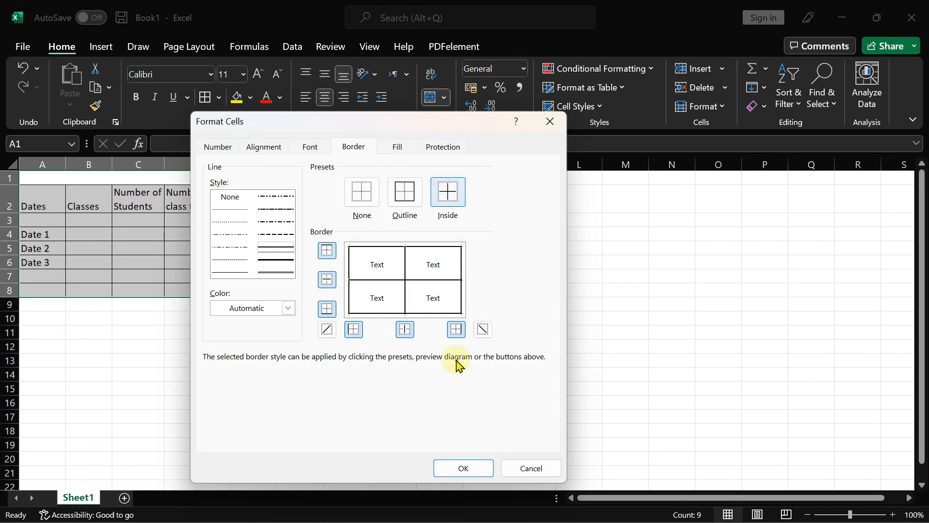
pyautogui.click(462, 470)
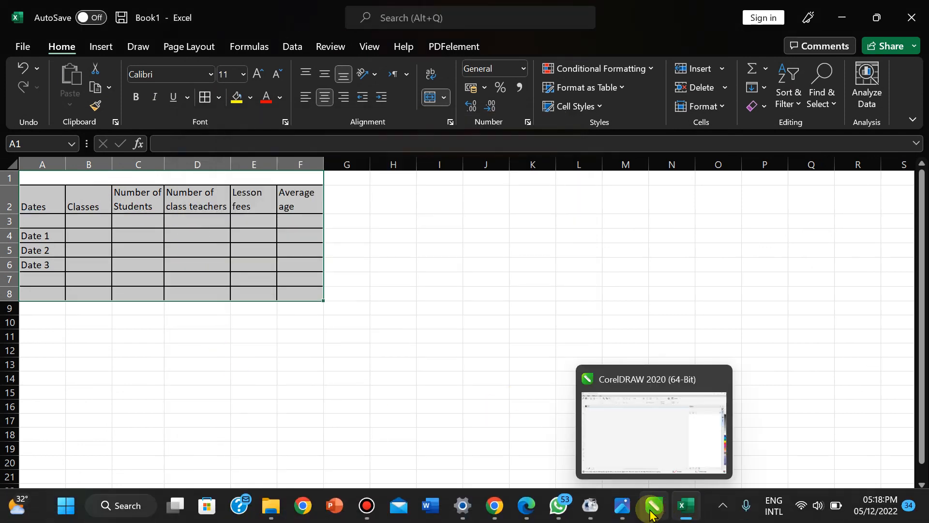
# - Bring up the question paper, close the CorelDRAW window, and return to Excel
pyautogui.click(620, 505)
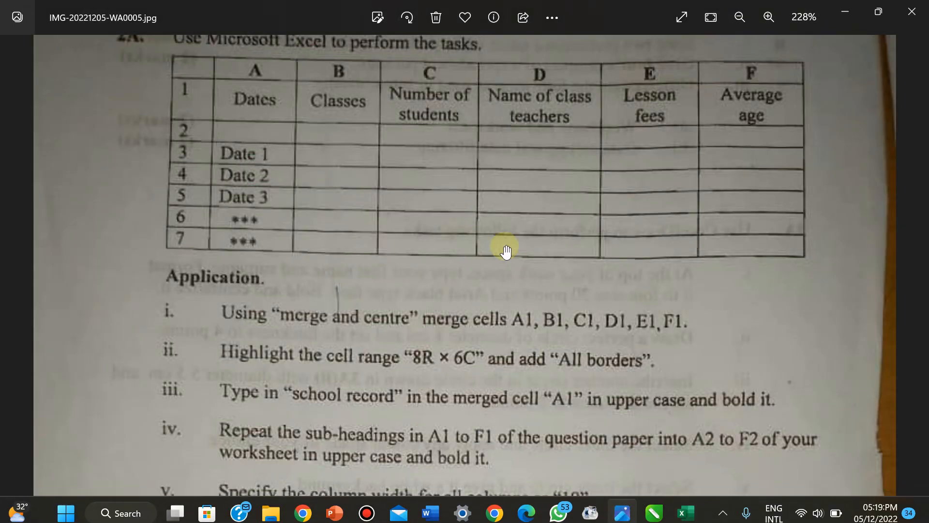
pyautogui.rightClick(653, 511)
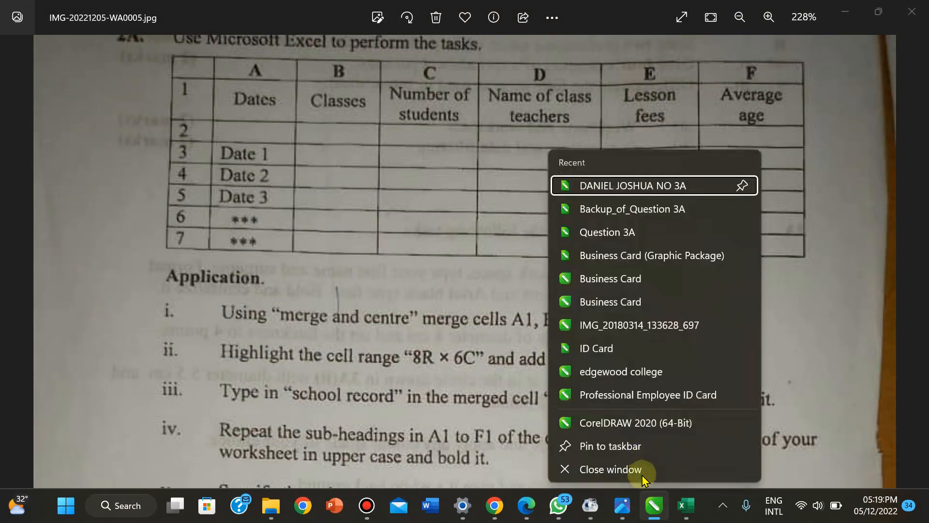
pyautogui.click(586, 465)
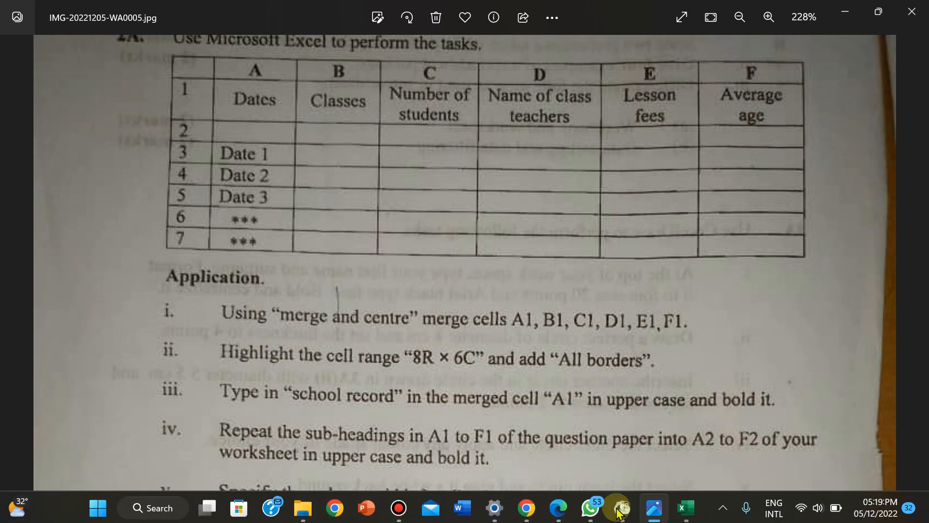
pyautogui.click(655, 511)
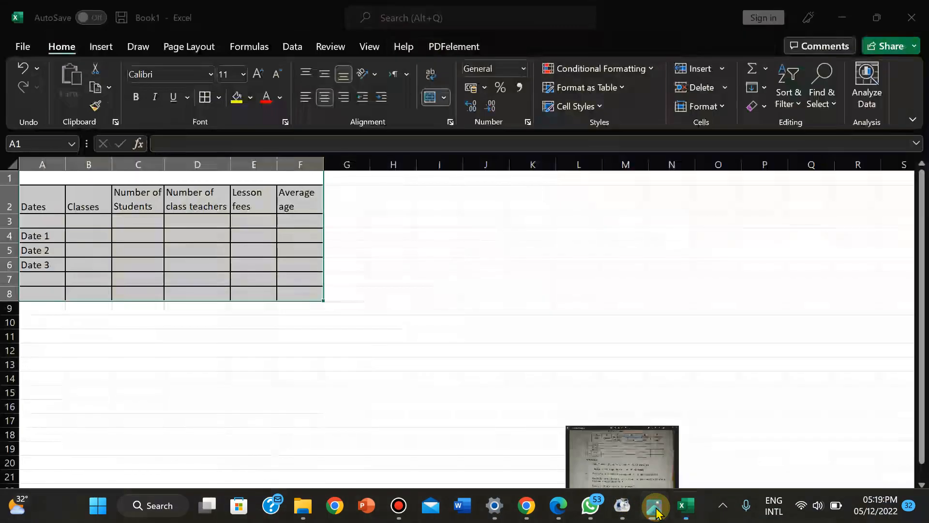
pyautogui.click(655, 511)
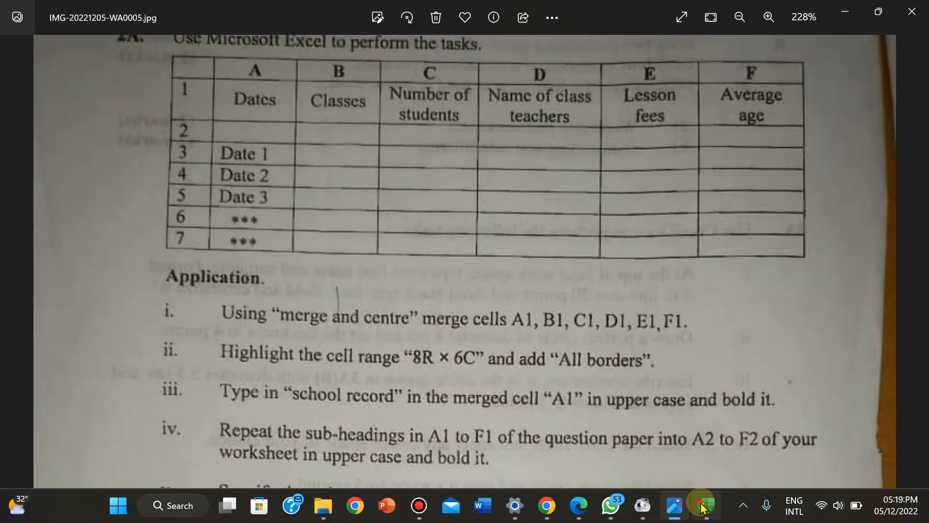
pyautogui.click(706, 505)
# - Enter SCHOOL RECORD in merged cell A1 and make it bold
pyautogui.click(76, 177)
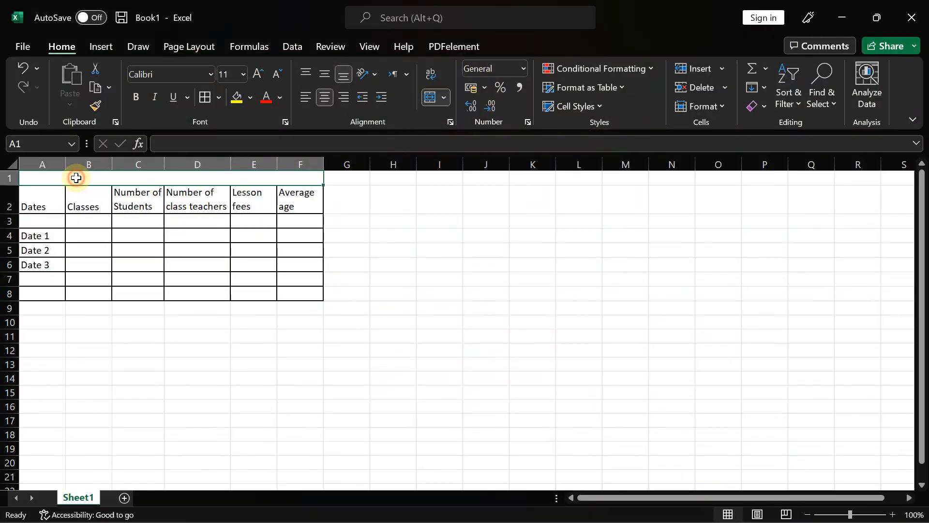
pyautogui.write('SCH')
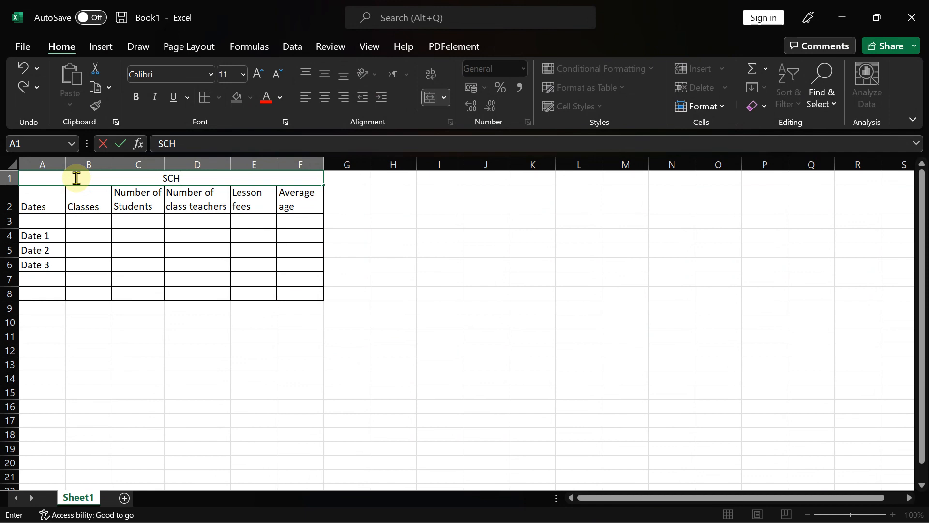
pyautogui.write('OOL REC')
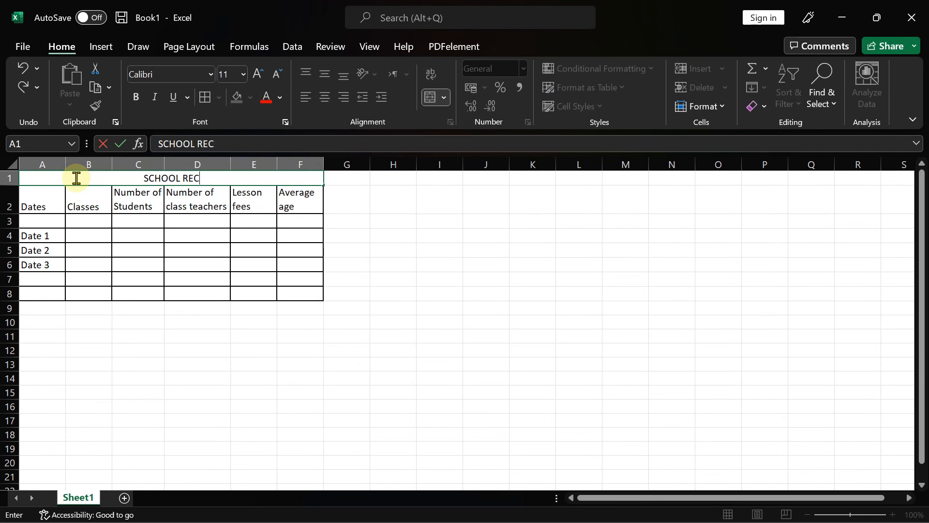
pyautogui.write('ORD')
pyautogui.click(366, 192)
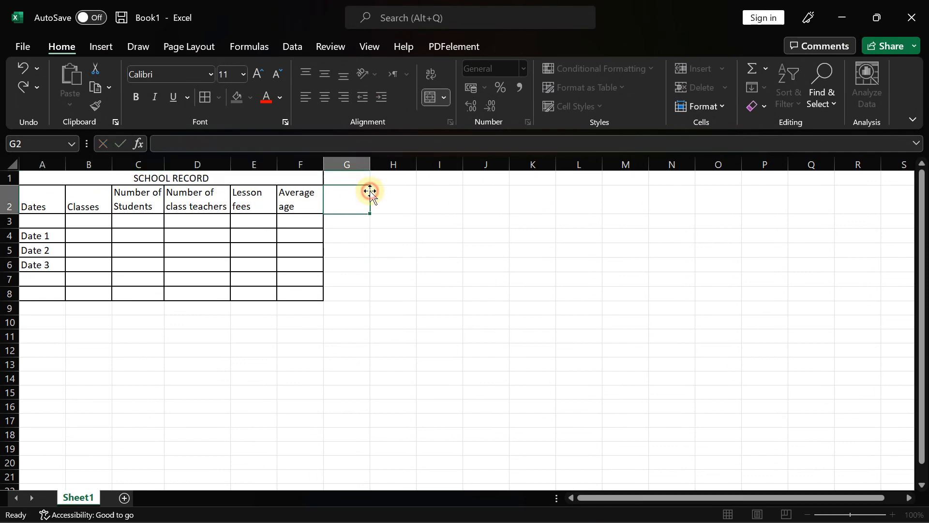
pyautogui.click(205, 177)
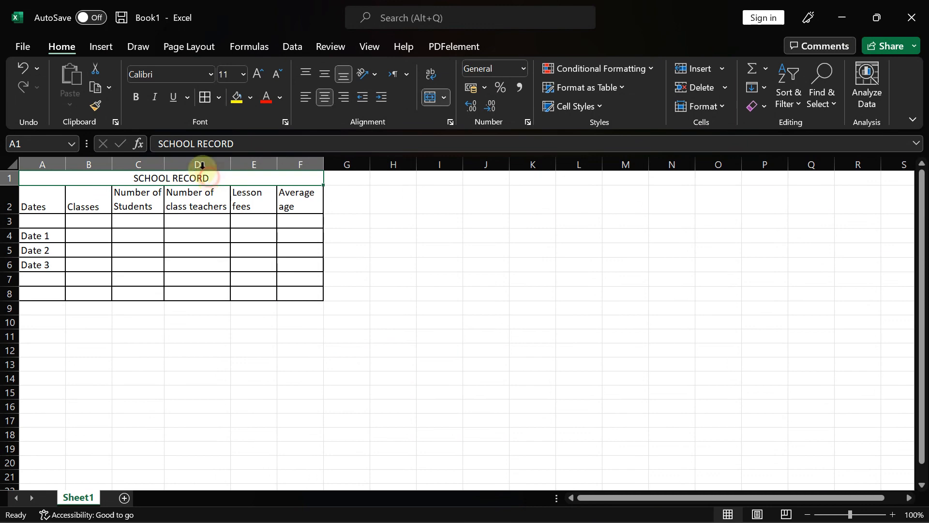
pyautogui.click(137, 99)
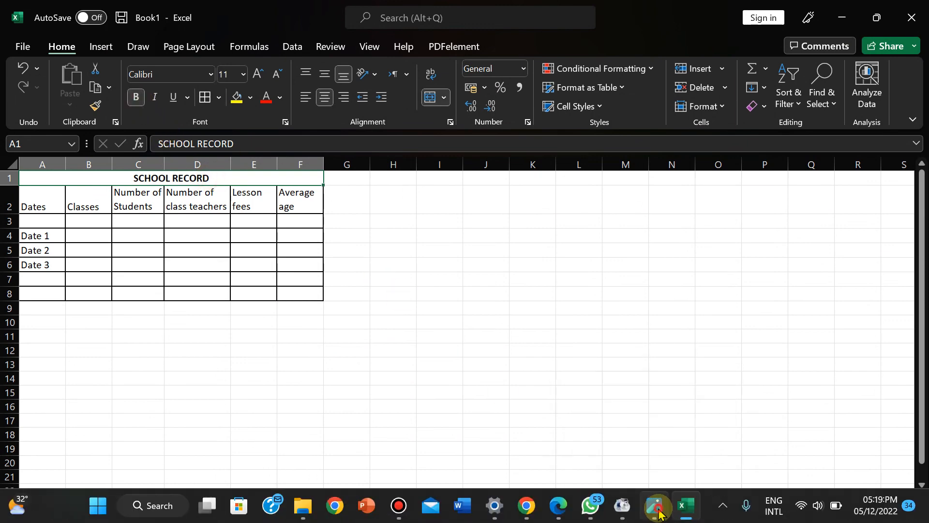
pyautogui.click(657, 506)
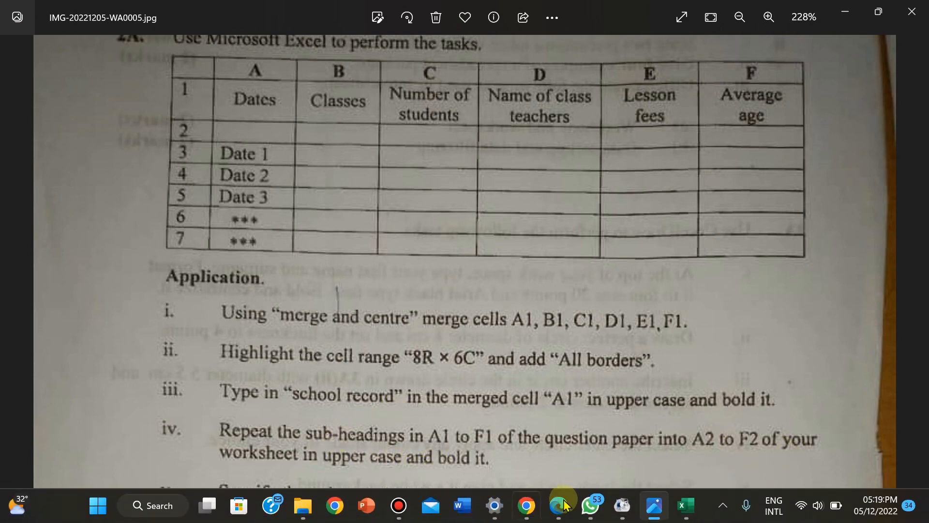
# - Switch from the exam paper photo back to the Book1 Excel workbook
pyautogui.moveTo(690, 516)
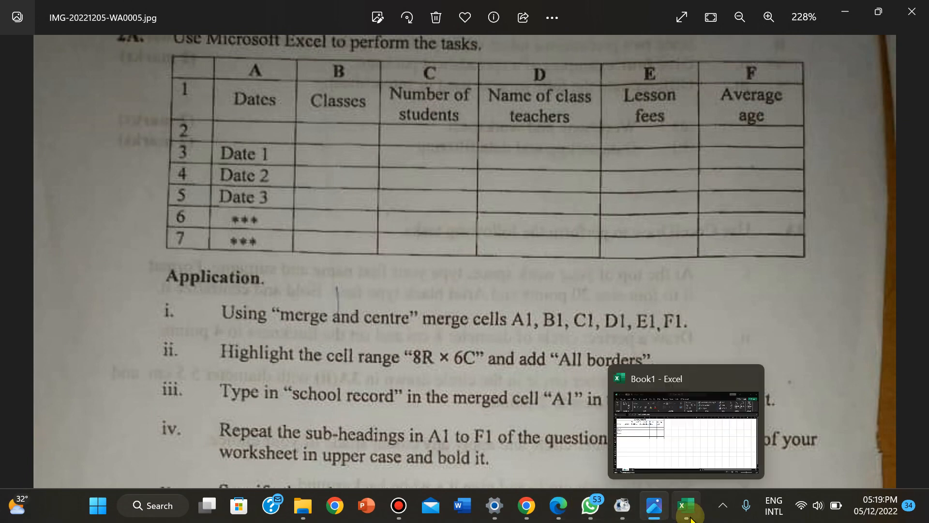
pyautogui.click(673, 457)
# - Retype headers A2:C2 in capitals as DATES, CLASSES and NUMBER OF STUDENTS
pyautogui.click(46, 208)
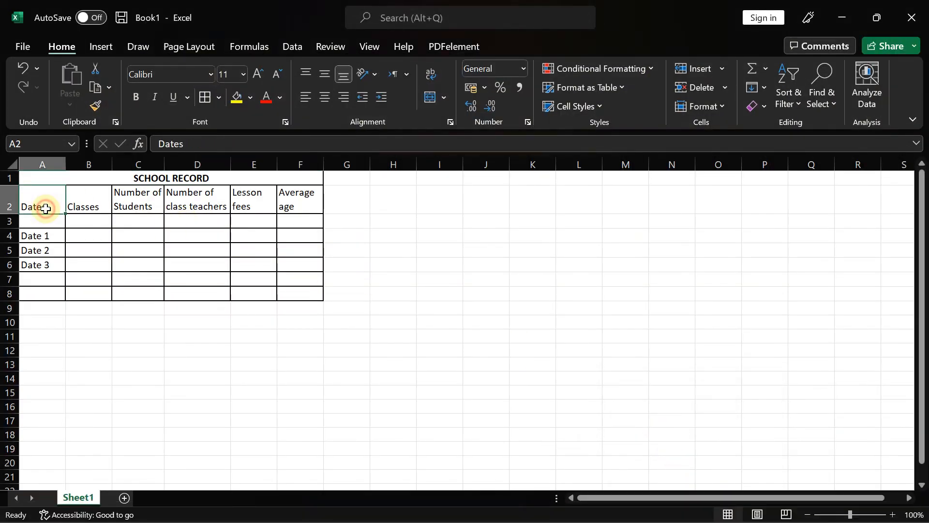
pyautogui.write('DATES')
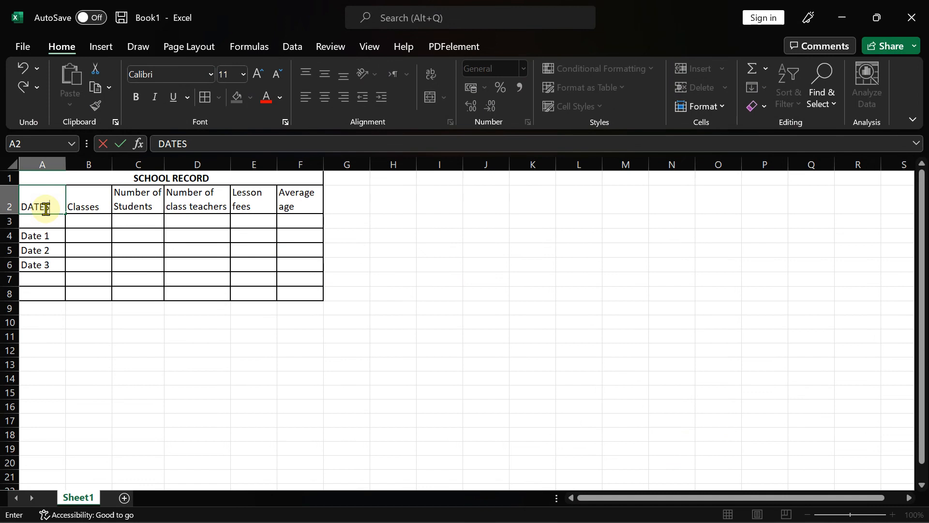
pyautogui.click(91, 201)
pyautogui.write('CLASSES')
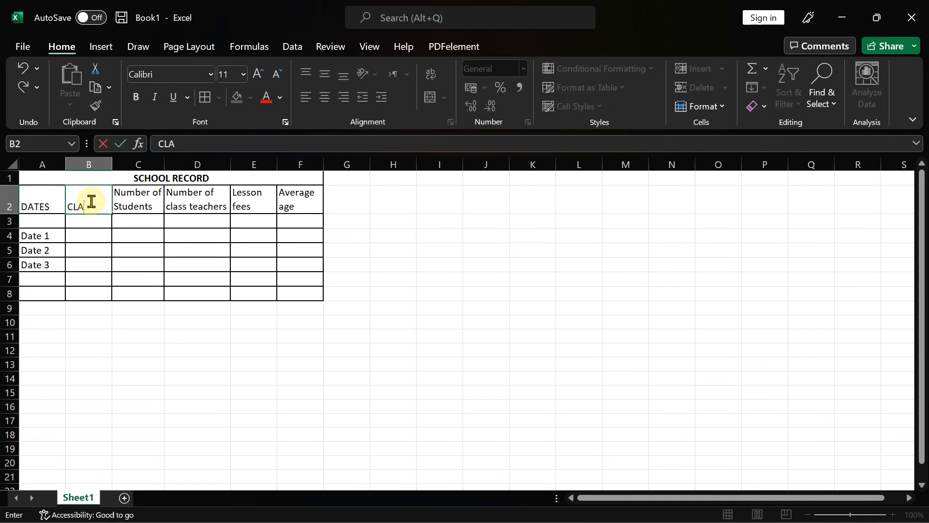
pyautogui.click(123, 196)
pyautogui.write('NUMBE')
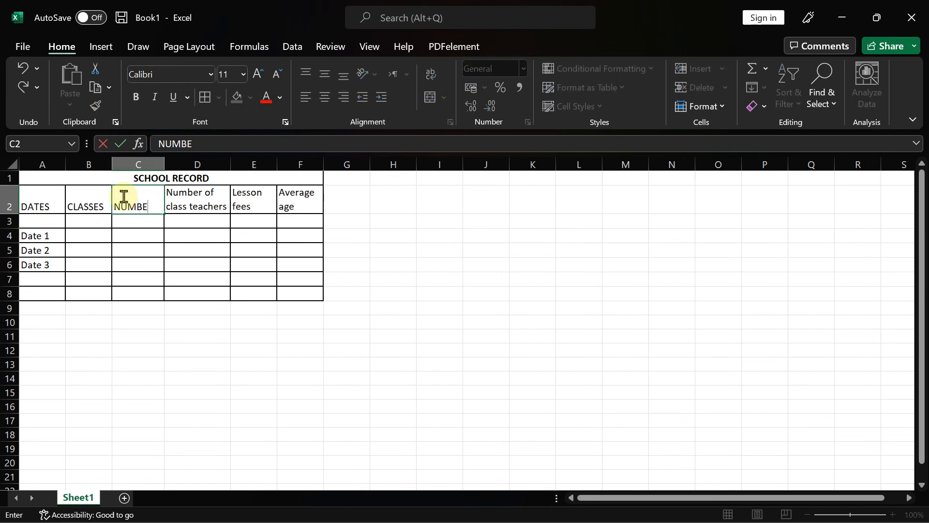
pyautogui.write('R OF STUDEN')
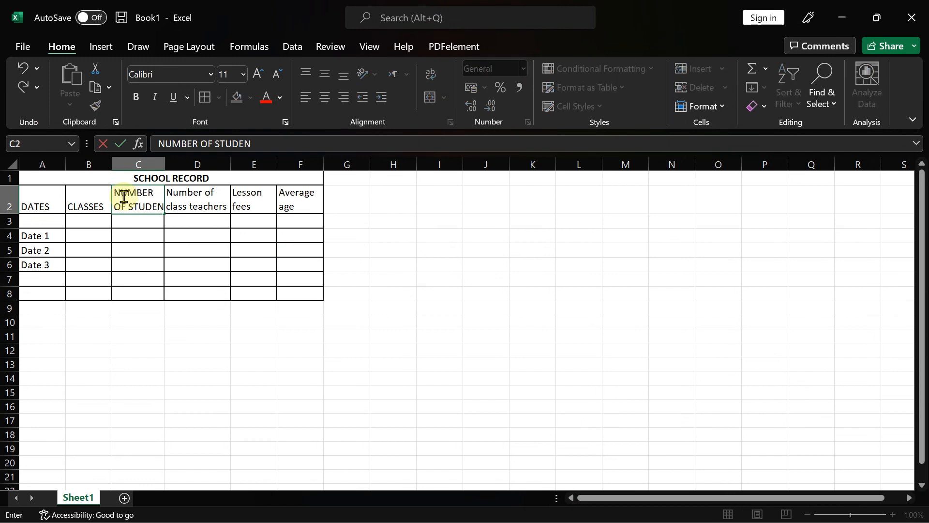
pyautogui.write('TS')
# - Enter D2:F2 headers as NUMBER OF CLASS TEACHERS, LESSON FEES and AVERAGE AGE
pyautogui.click(213, 192)
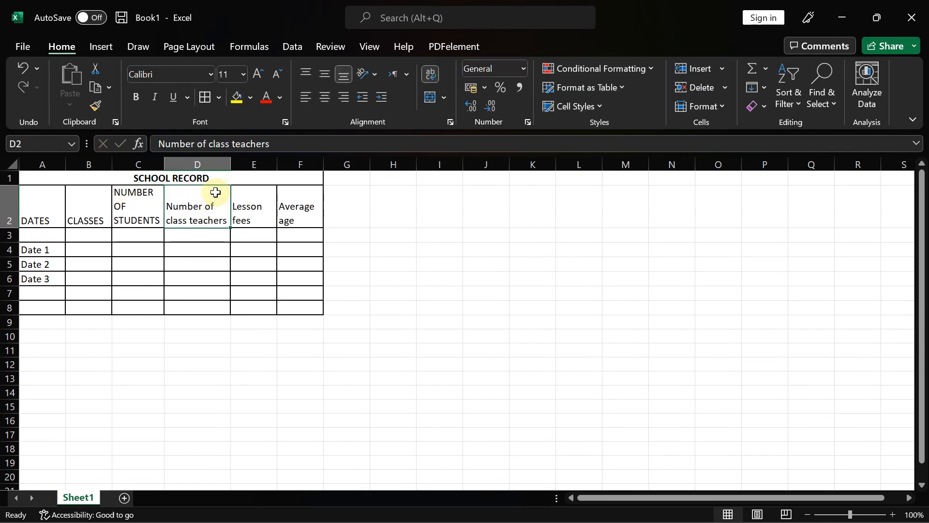
pyautogui.write('NUMBER')
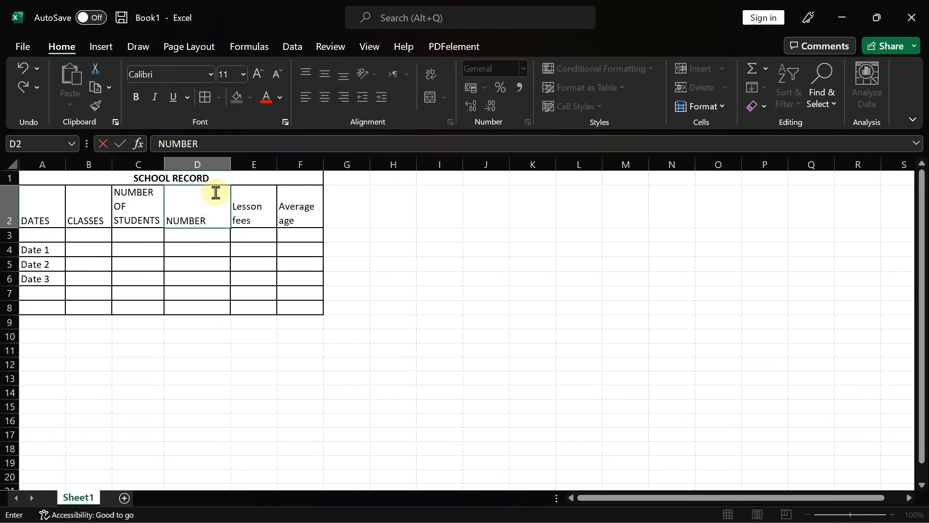
pyautogui.write(' OF CL')
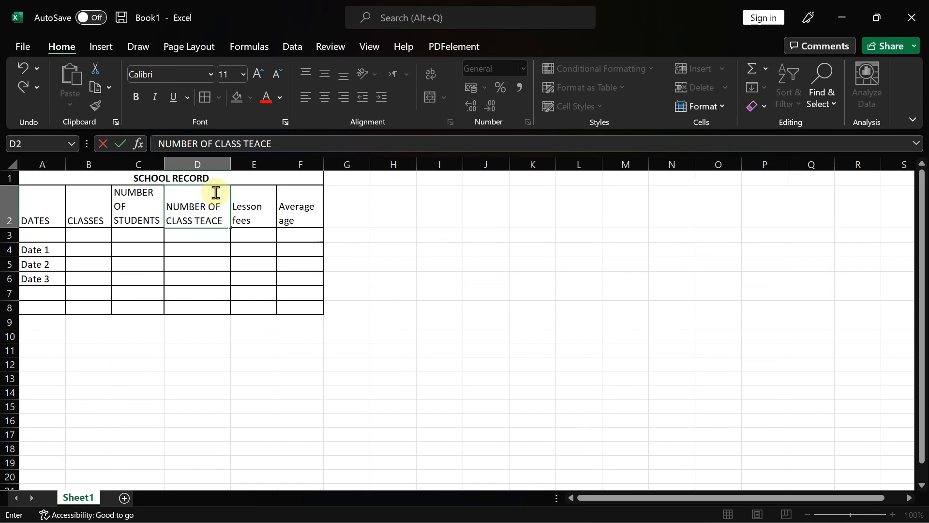
pyautogui.write('ASS TEACHERS')
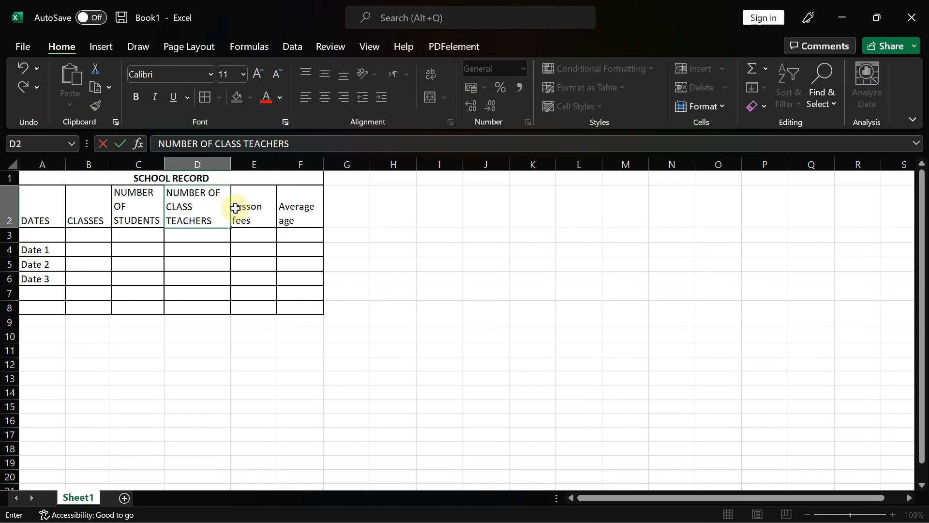
pyautogui.click(259, 207)
pyautogui.write('LESSO')
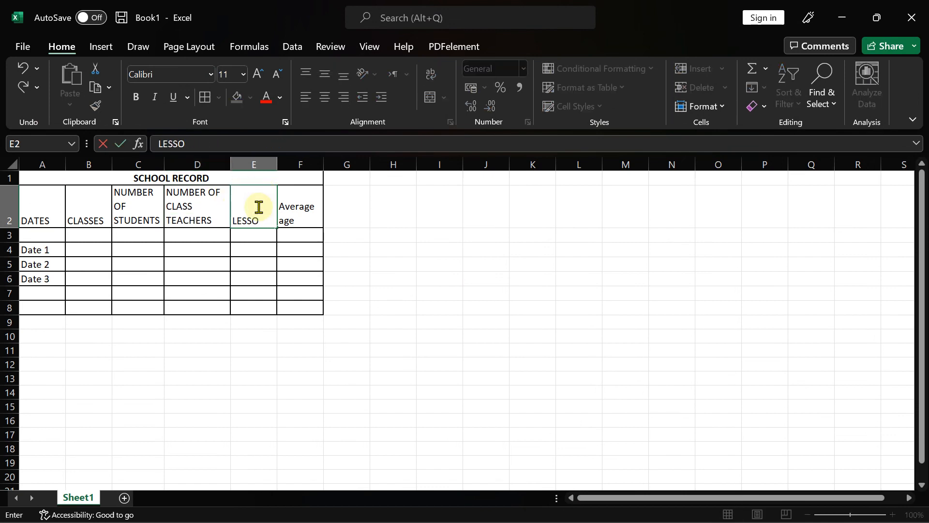
pyautogui.write('N FEES')
pyautogui.click(295, 208)
pyautogui.write('AVE')
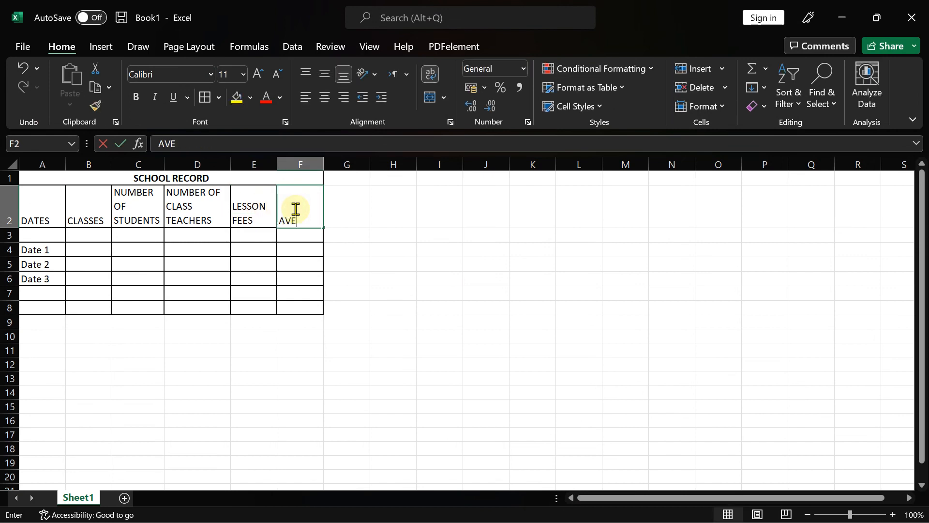
pyautogui.write('RAGE A')
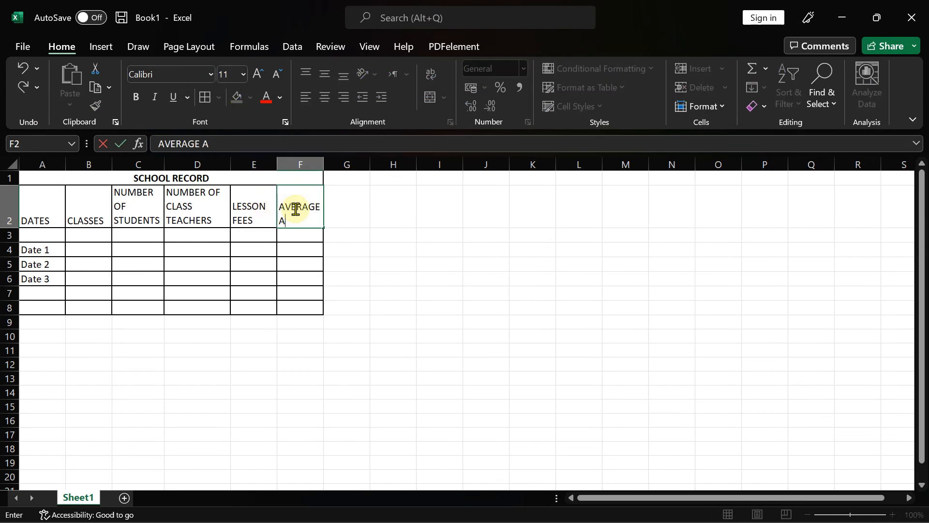
pyautogui.write('GE')
pyautogui.click(203, 249)
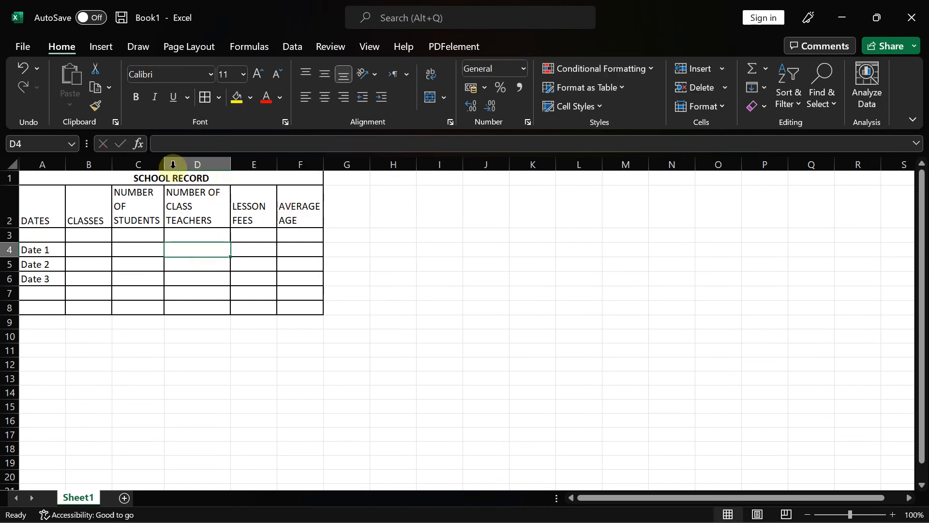
# - Widen columns C and D to fit their headers, then check the exam paper
pyautogui.moveTo(163, 165); pyautogui.dragTo(171, 166)
pyautogui.moveTo(238, 165); pyautogui.dragTo(252, 164)
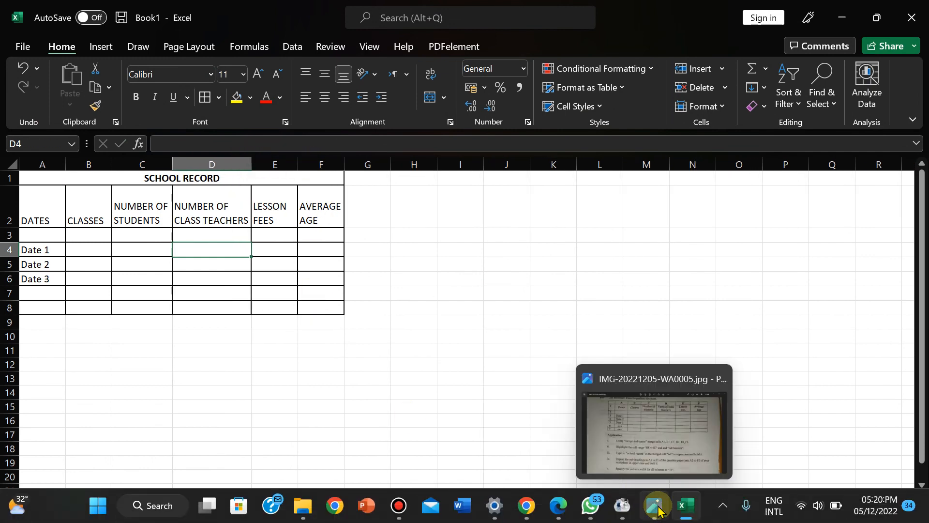
pyautogui.click(655, 512)
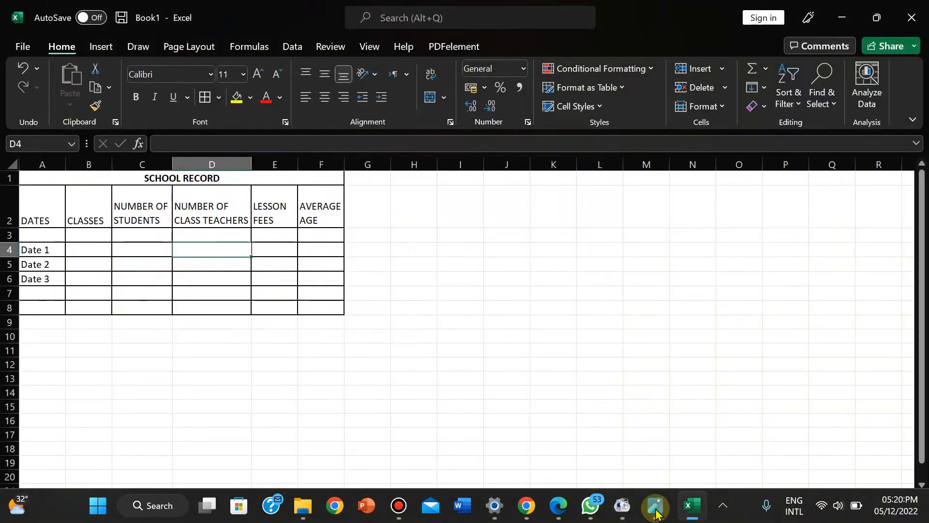
pyautogui.click(655, 508)
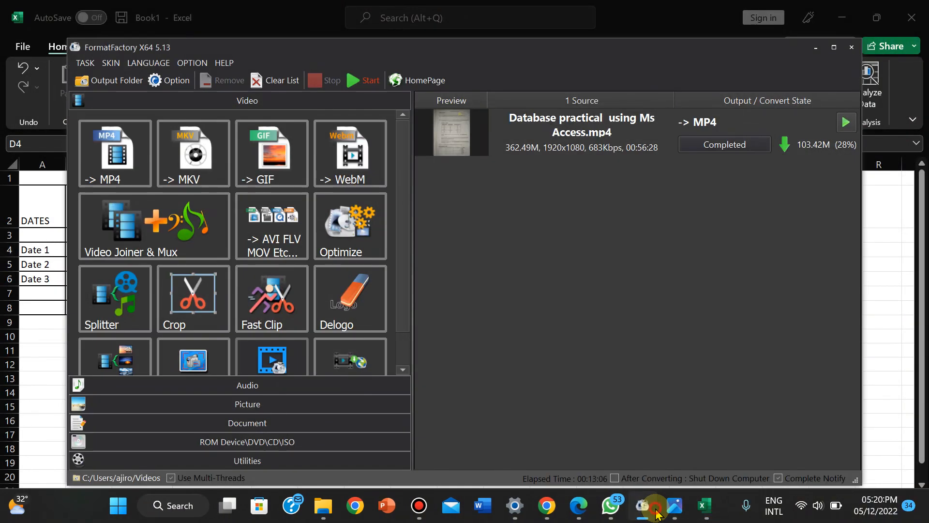
pyautogui.click(657, 512)
pyautogui.click(657, 512)
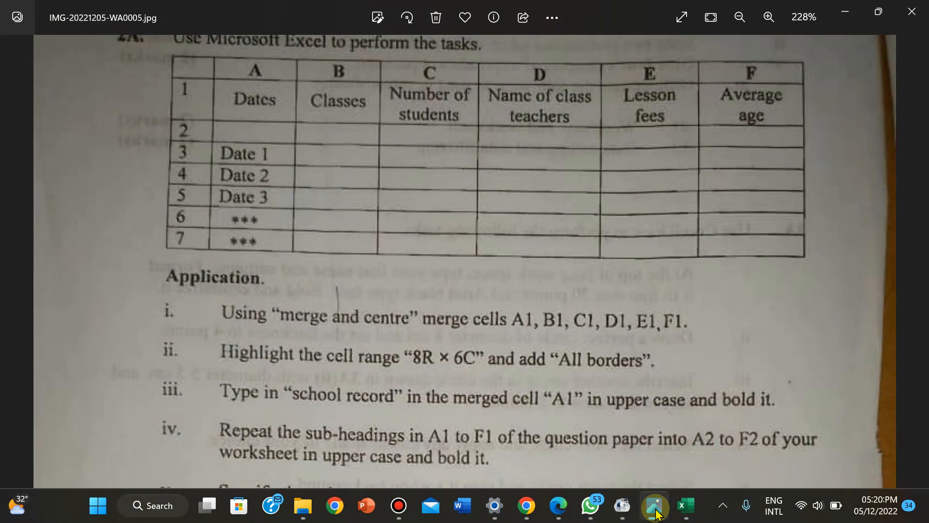
pyautogui.click(656, 512)
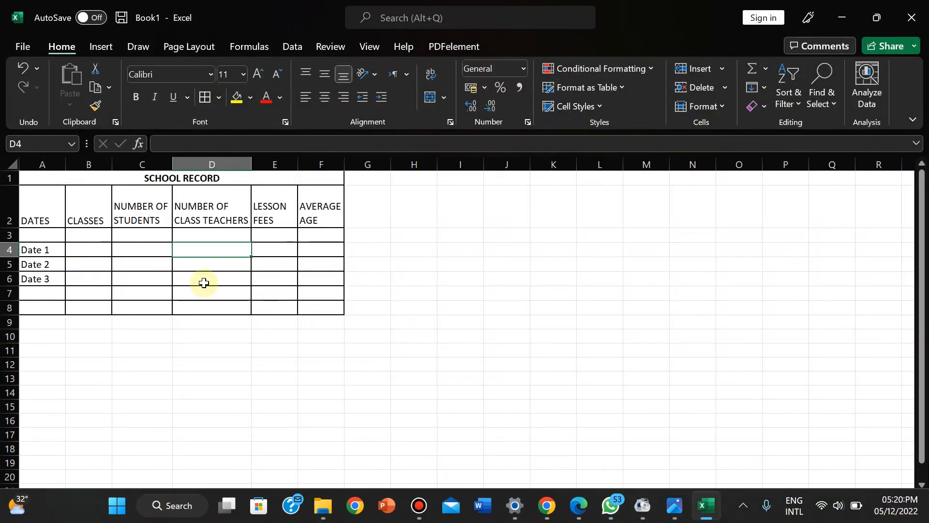
# - Fit row 2's height to its headers and make the A2:F2 headings bold
pyautogui.doubleClick(18, 227)
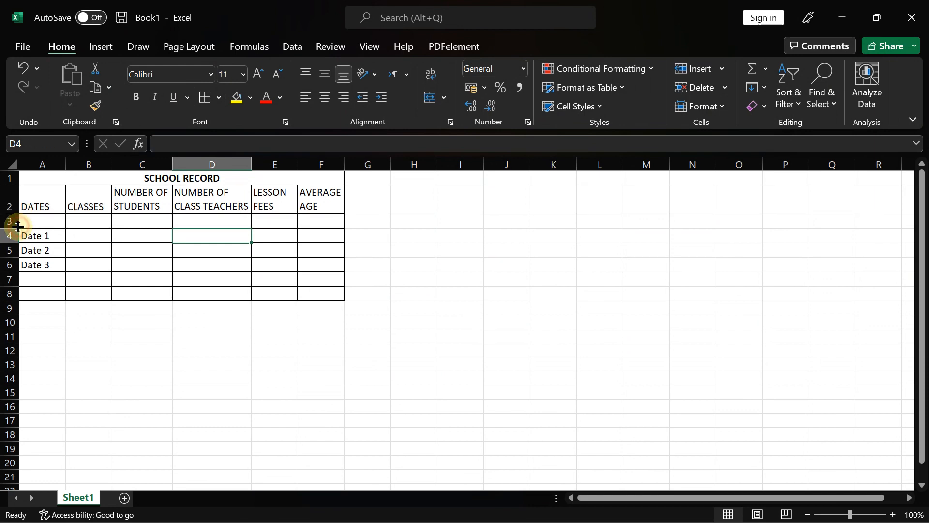
pyautogui.moveTo(37, 204); pyautogui.dragTo(317, 205)
pyautogui.click(136, 98)
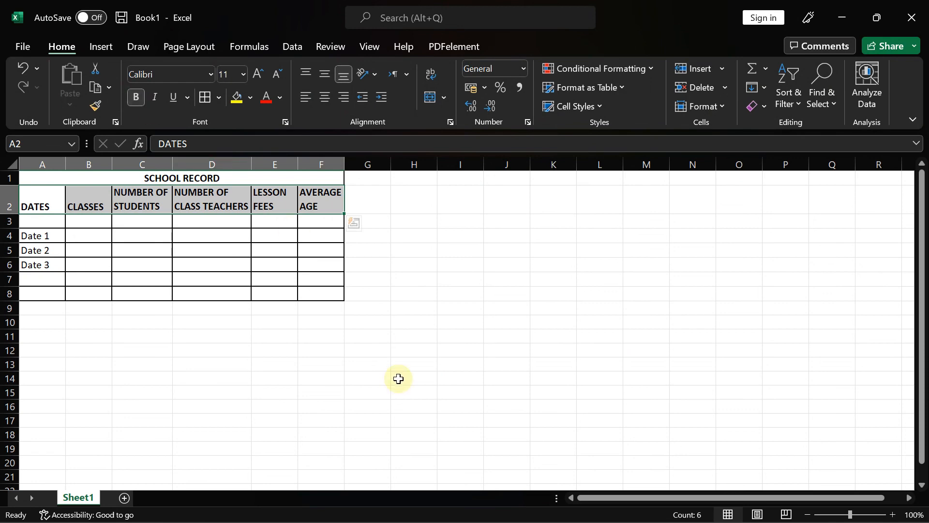
# - Read tasks v–ix on the exam paper photo, then return to Excel
pyautogui.click(656, 508)
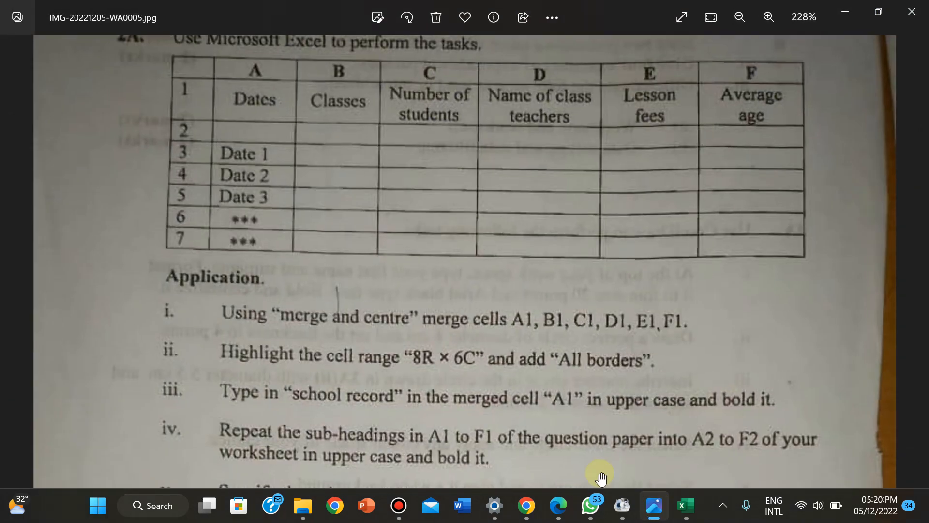
pyautogui.scroll(-1, 532, 442)
pyautogui.scroll(-4, 532, 445)
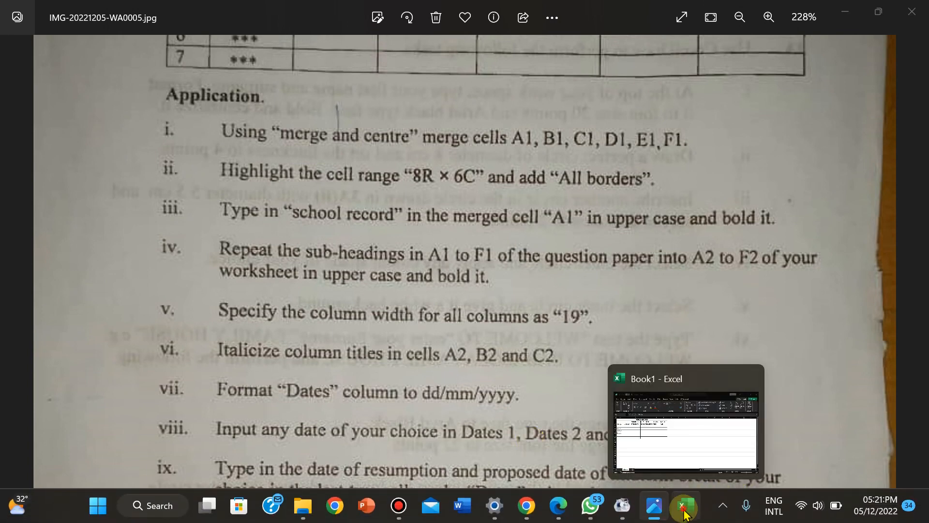
pyautogui.click(686, 505)
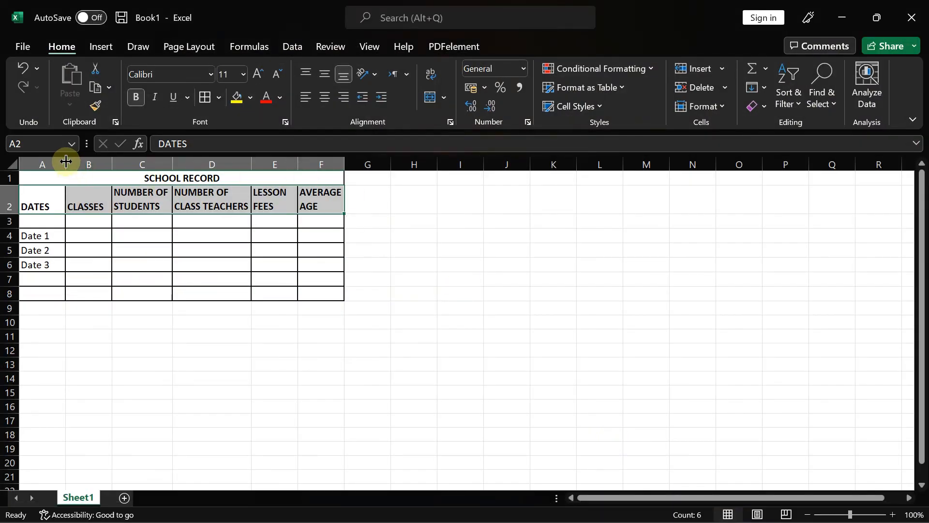
# - Select columns A to F and drag them wider together
pyautogui.moveTo(66, 161); pyautogui.dragTo(66, 161)
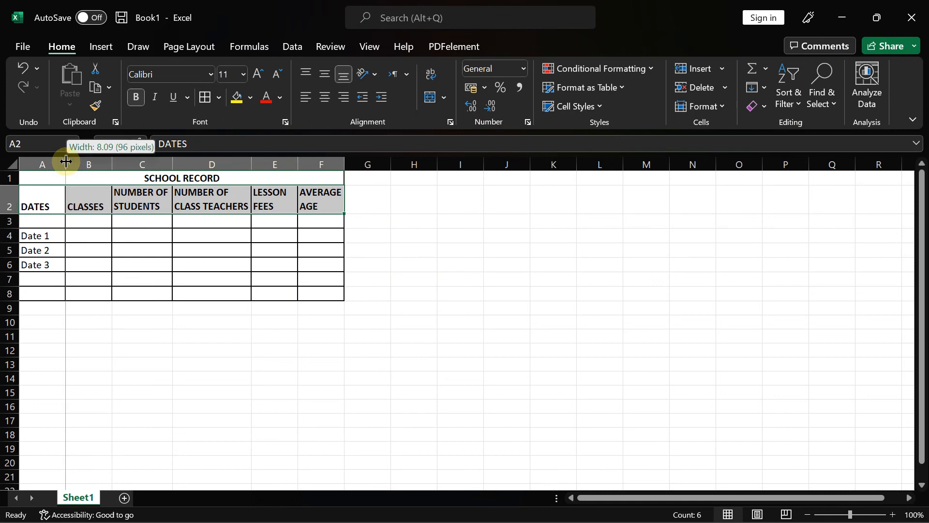
pyautogui.moveTo(66, 161)
pyautogui.mouseDown()
pyautogui.moveTo(98, 161)
pyautogui.moveTo(67, 161)
pyautogui.mouseUp()
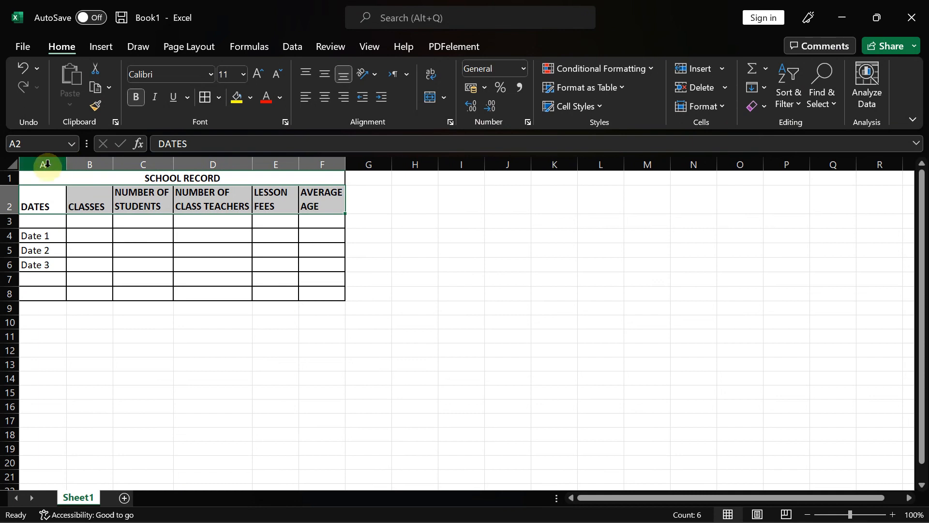
pyautogui.click(43, 164)
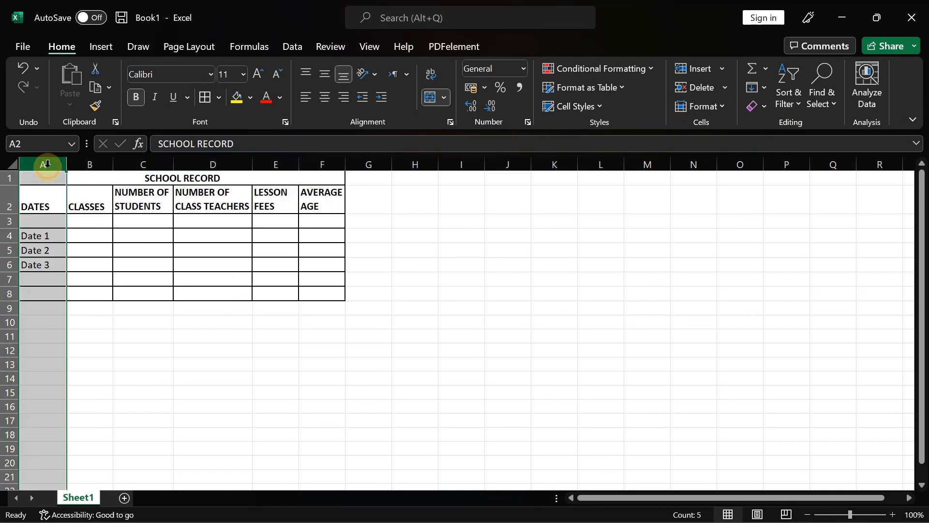
pyautogui.keyDown('shift'); pyautogui.click(320, 159); pyautogui.keyUp('shift')
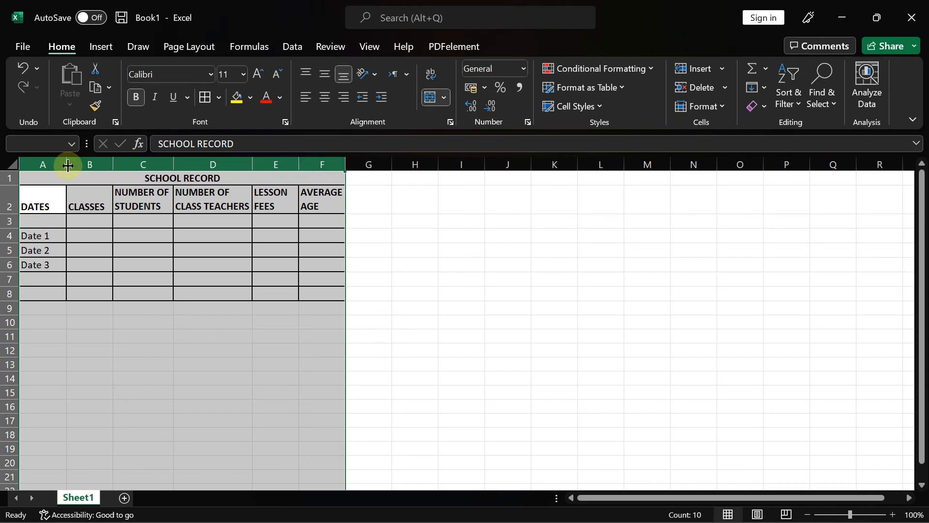
pyautogui.moveTo(68, 166); pyautogui.dragTo(124, 165)
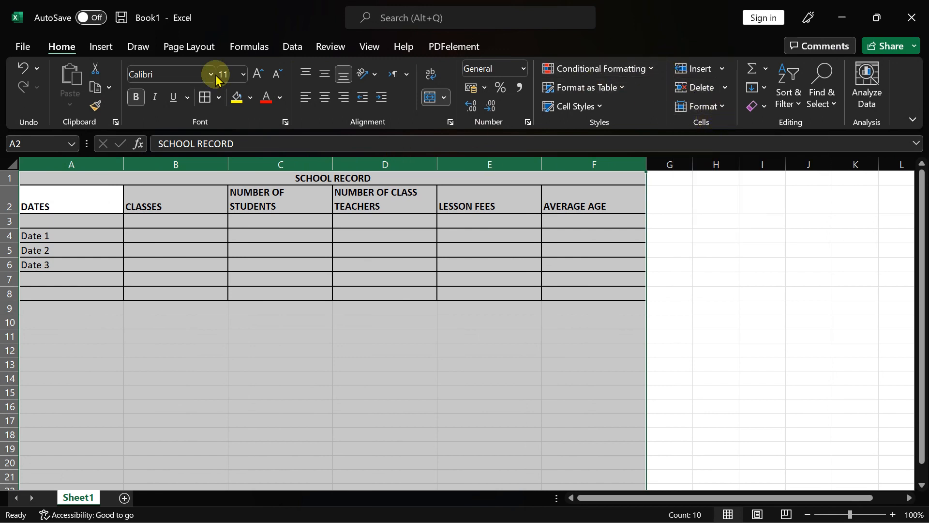
# - Set columns A through F to a column width of 19 via Format > Column Width
pyautogui.click(723, 70)
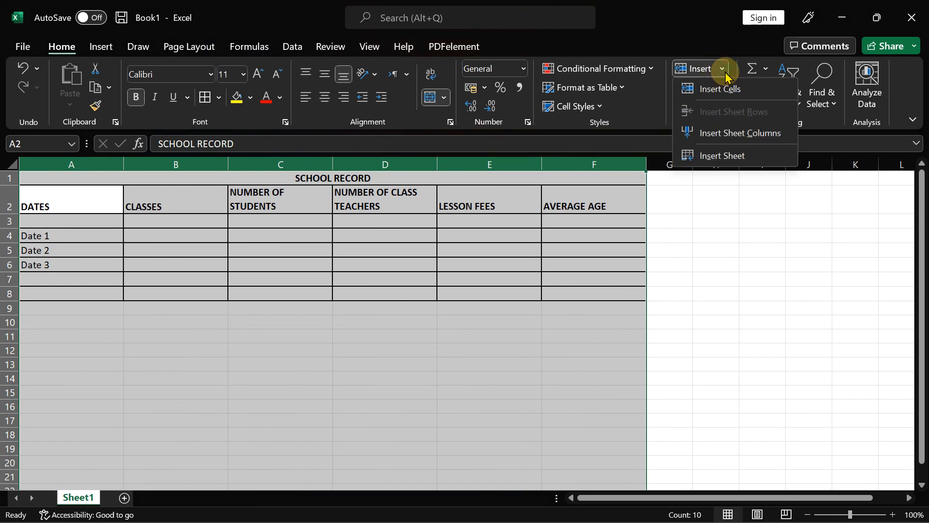
pyautogui.click(637, 103)
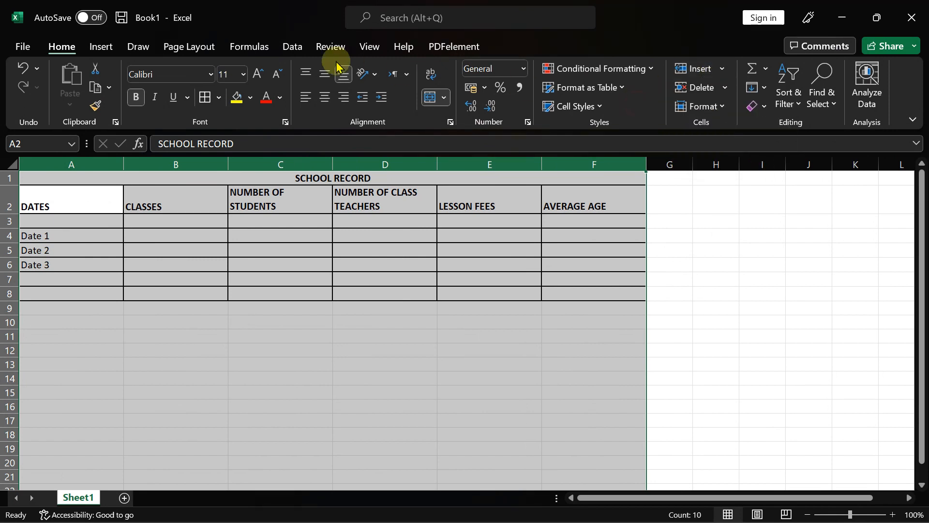
pyautogui.click(723, 106)
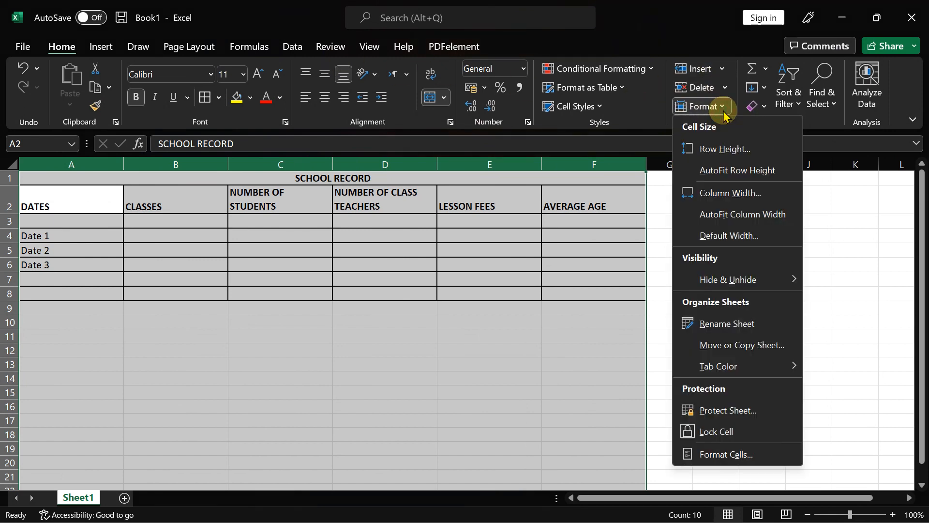
pyautogui.click(732, 195)
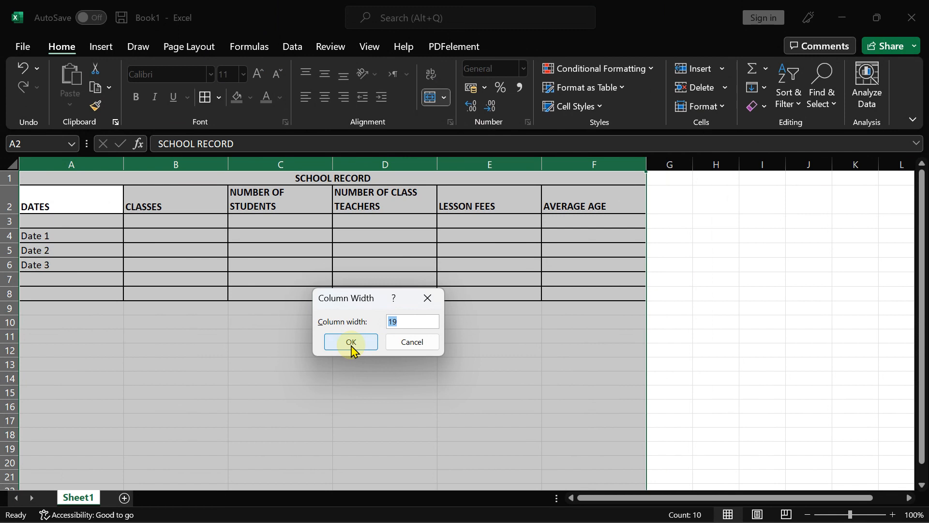
pyautogui.click(420, 344)
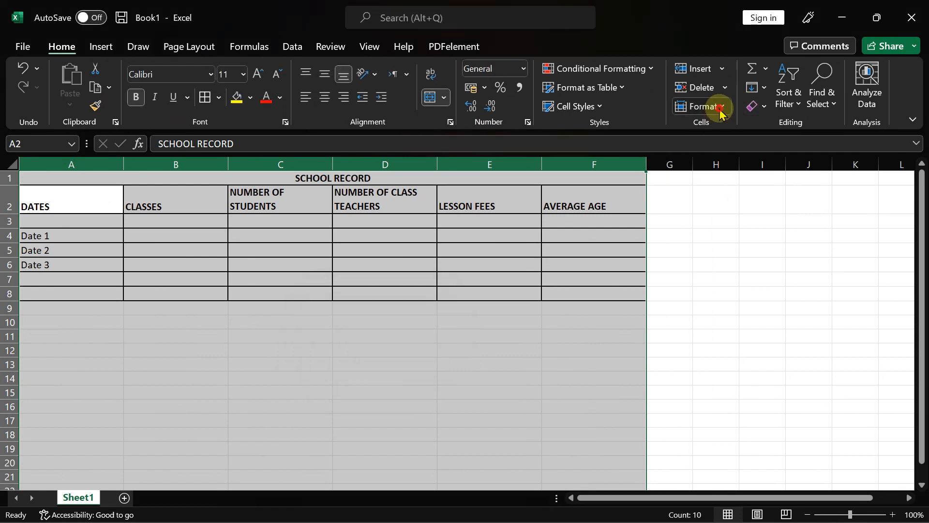
pyautogui.click(722, 109)
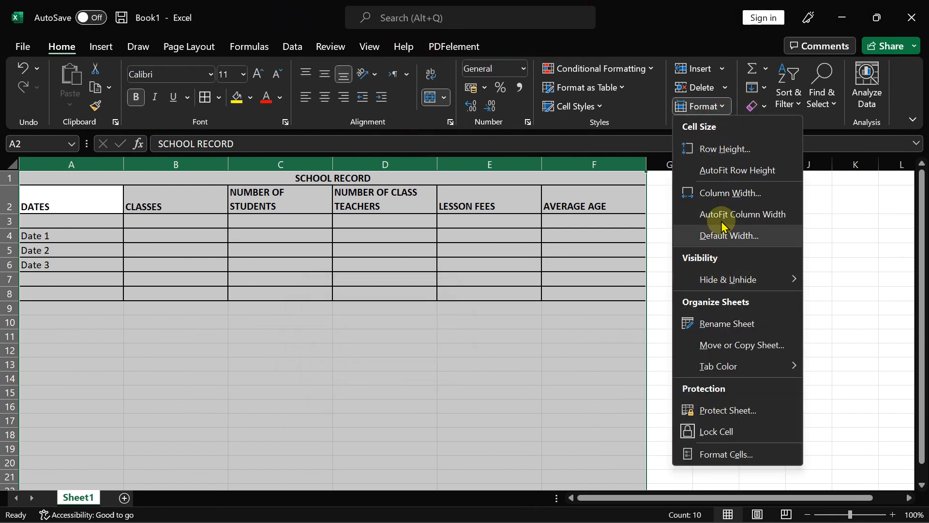
pyautogui.click(716, 192)
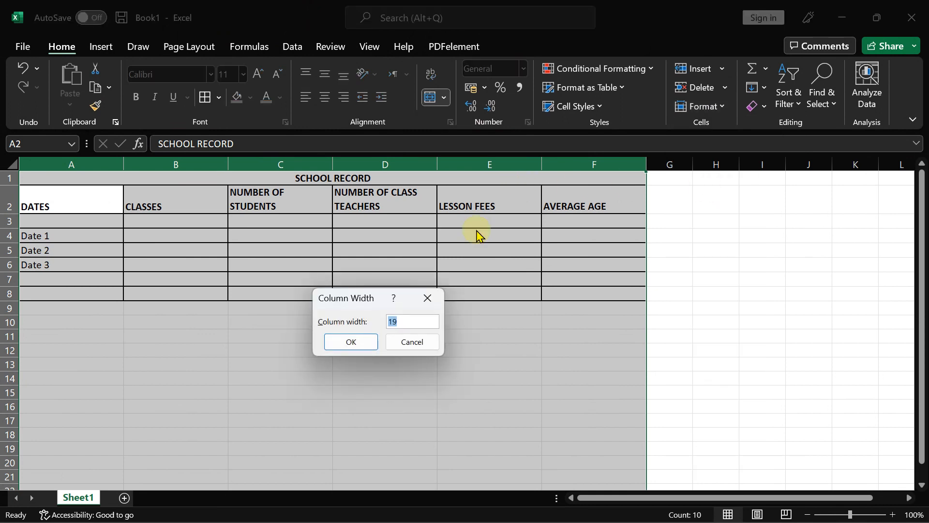
pyautogui.click(351, 342)
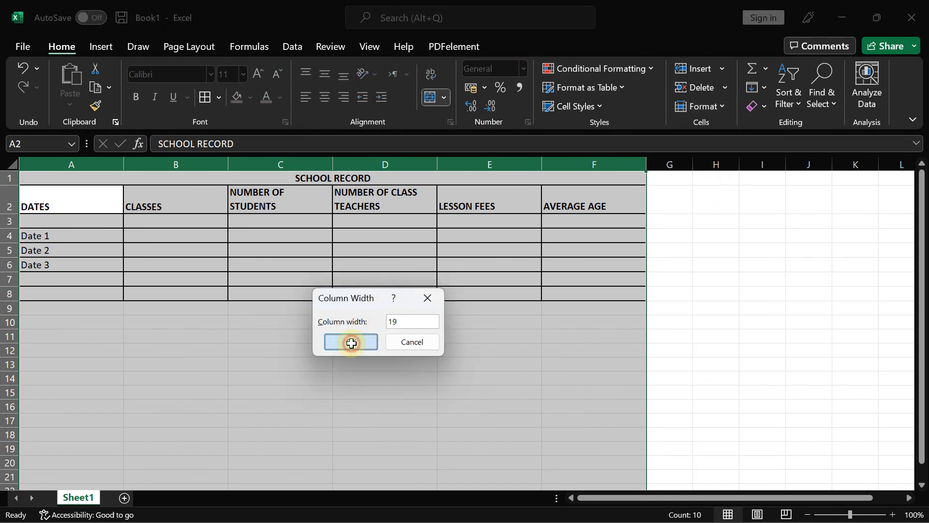
pyautogui.click(279, 201)
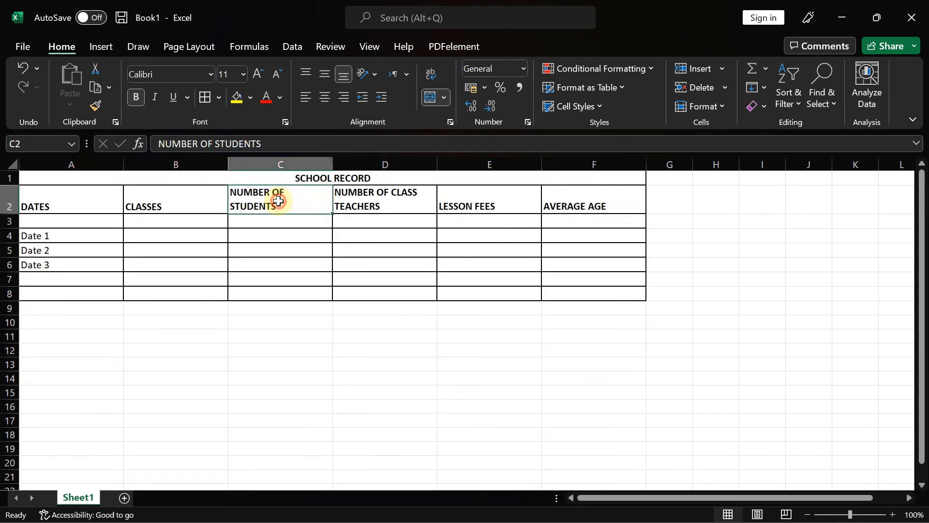
pyautogui.click(433, 77)
pyautogui.click(365, 203)
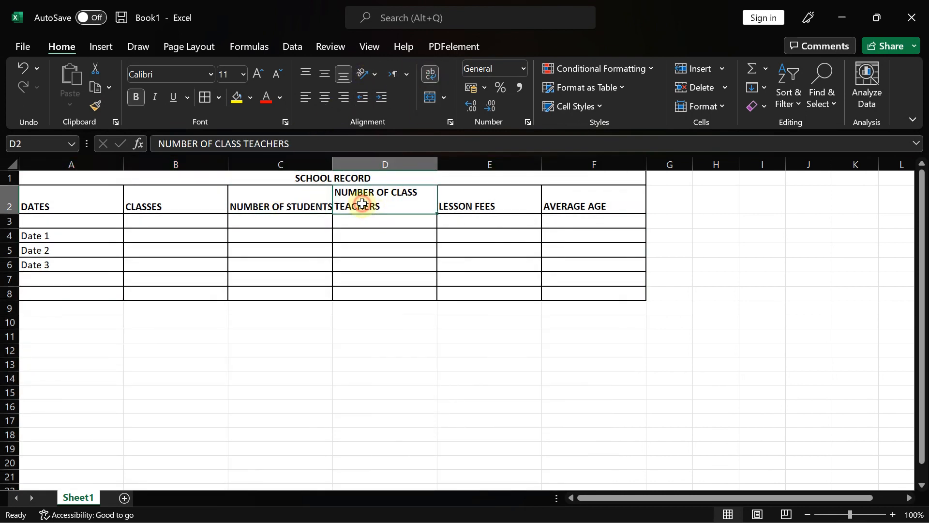
pyautogui.click(429, 75)
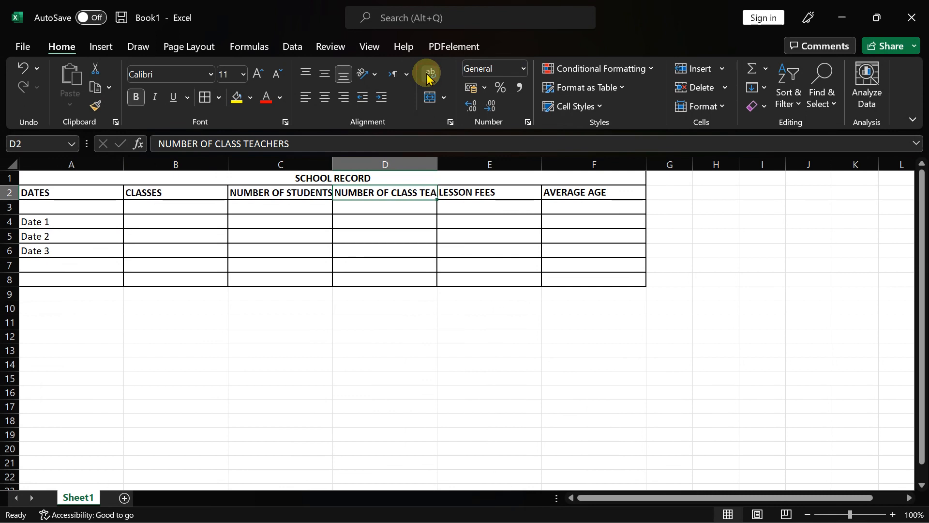
pyautogui.click(428, 76)
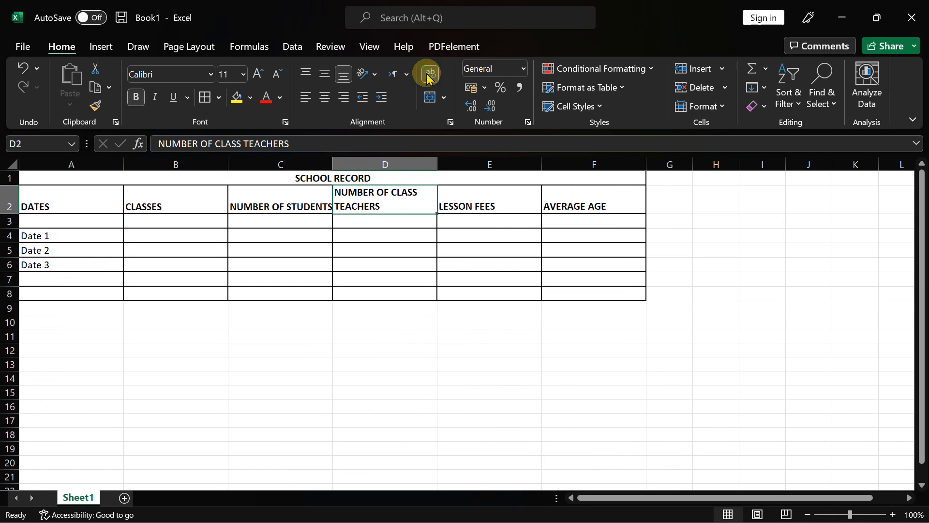
pyautogui.click(266, 202)
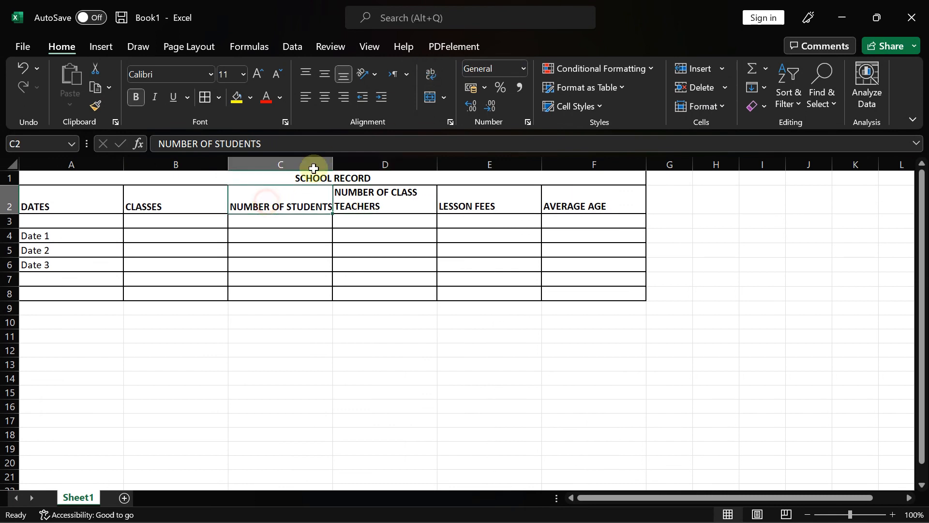
pyautogui.click(433, 78)
pyautogui.click(487, 205)
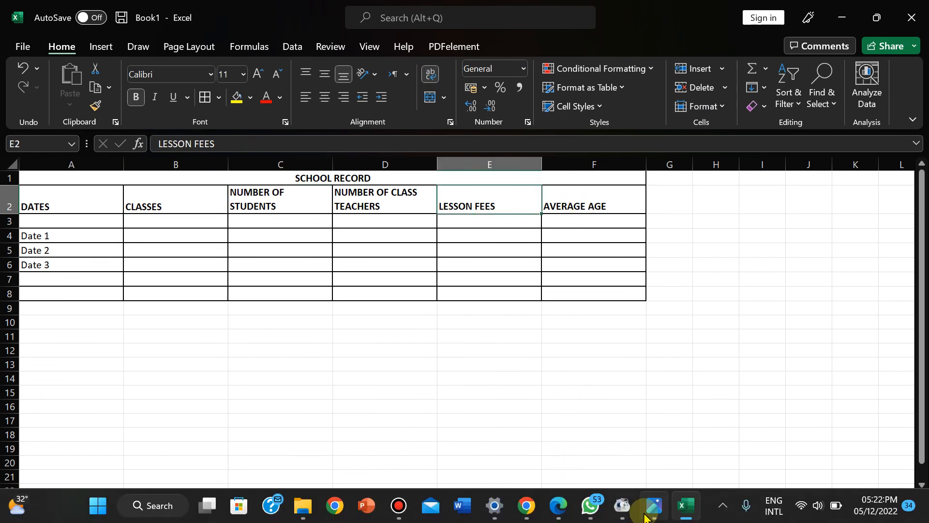
# - After checking the question paper, italicise the B2:D2 header cells, then bring the paper back up
pyautogui.click(645, 516)
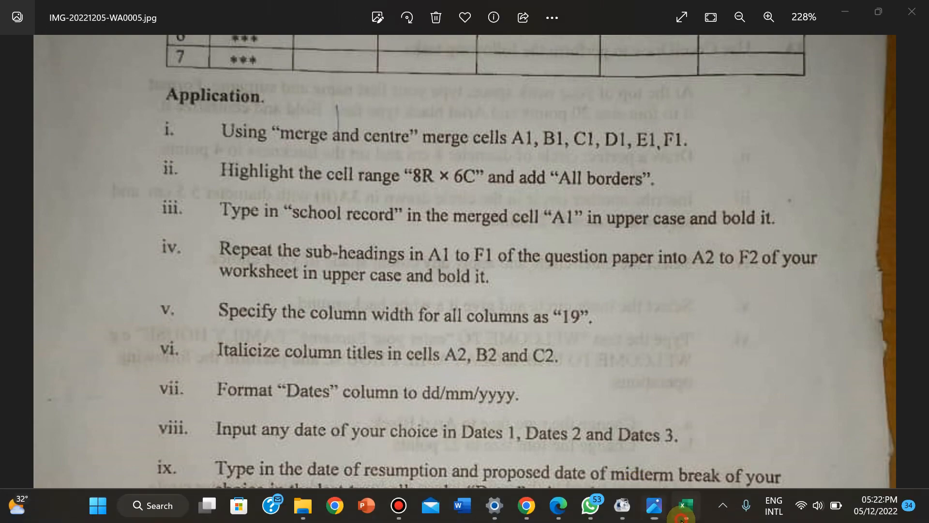
pyautogui.click(683, 505)
pyautogui.moveTo(166, 203); pyautogui.dragTo(363, 207)
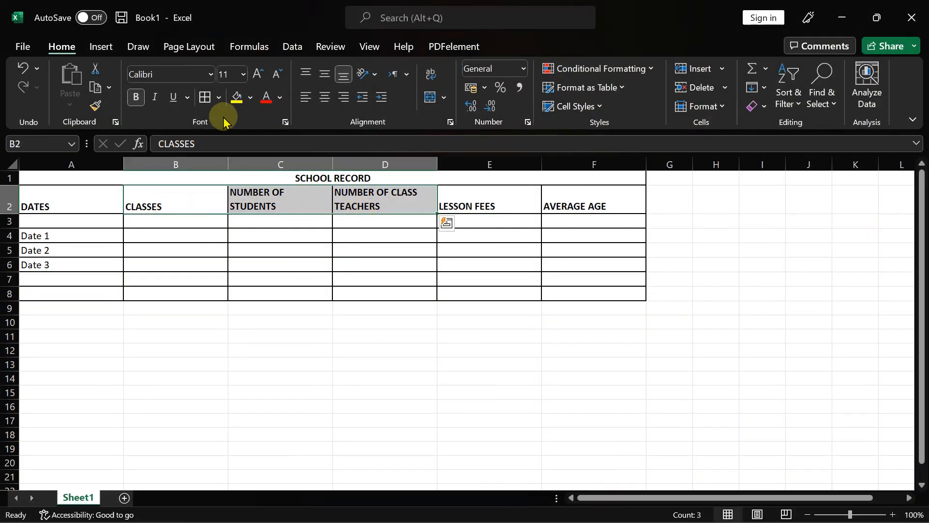
pyautogui.click(159, 97)
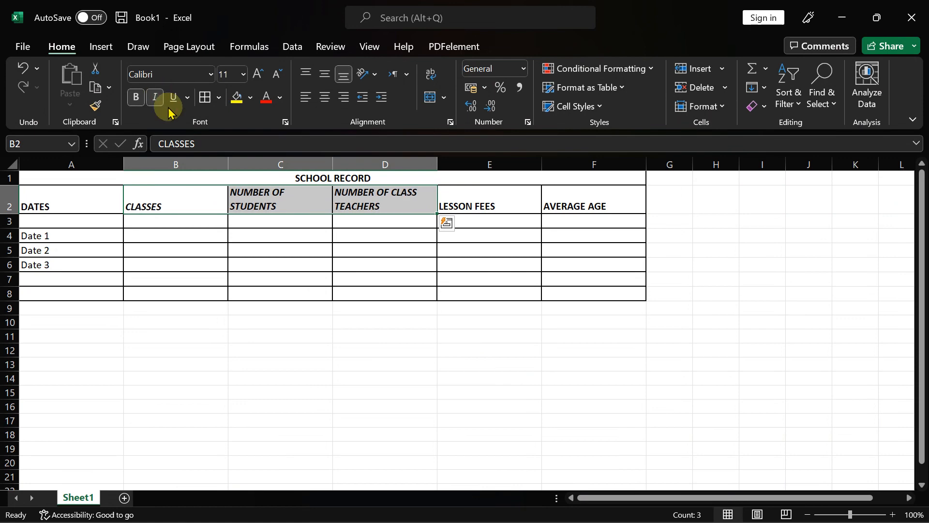
pyautogui.click(465, 369)
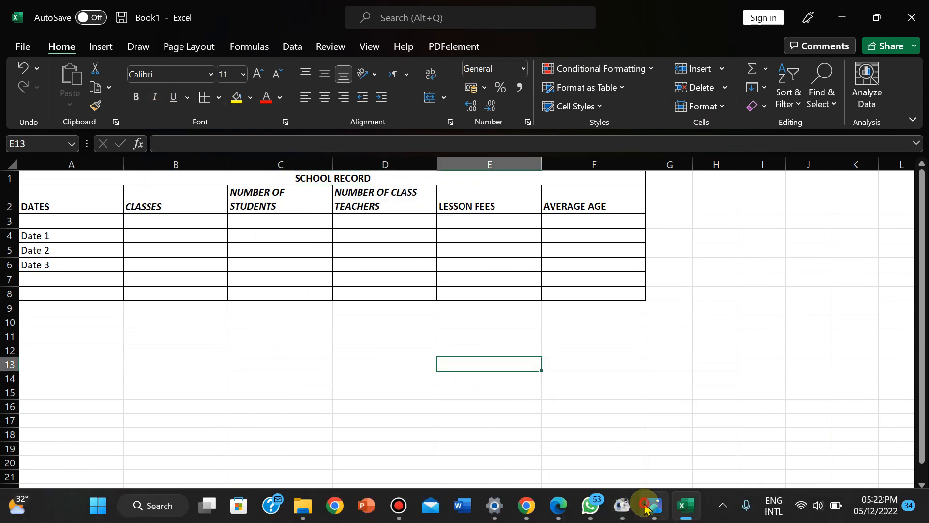
pyautogui.click(646, 508)
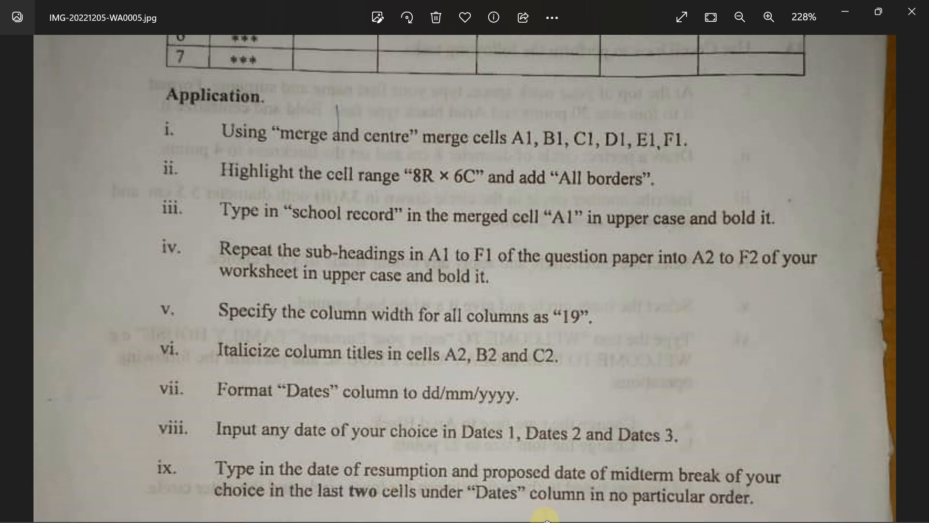
# - Go back from the question paper to the Book1 workbook in Excel
pyautogui.click(685, 505)
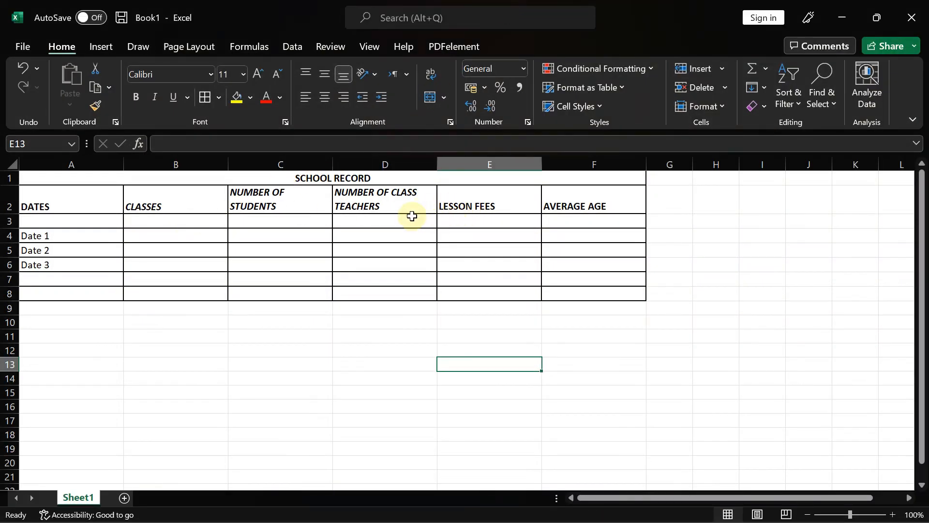
# - Give cell A3 the short Date format (14/03/2012 style) and copy it
pyautogui.click(52, 223)
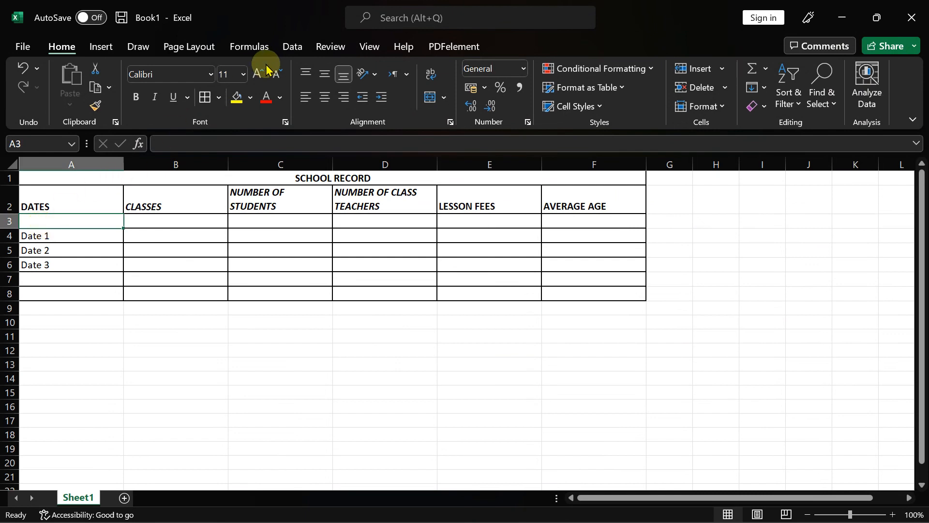
pyautogui.click(715, 107)
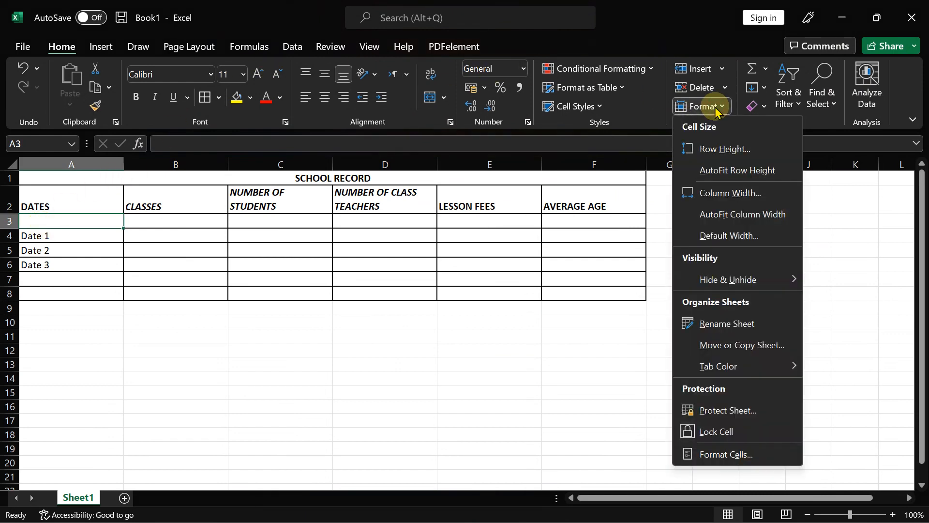
pyautogui.click(523, 71)
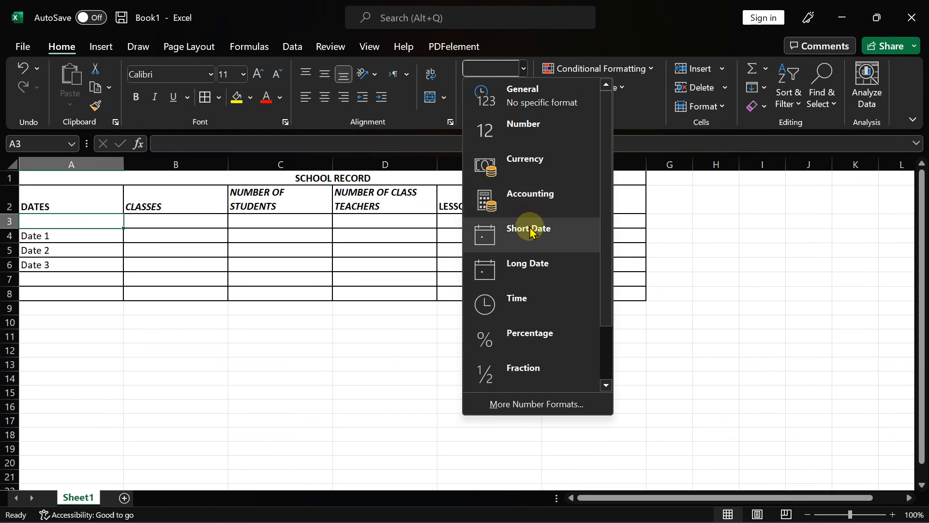
pyautogui.click(520, 402)
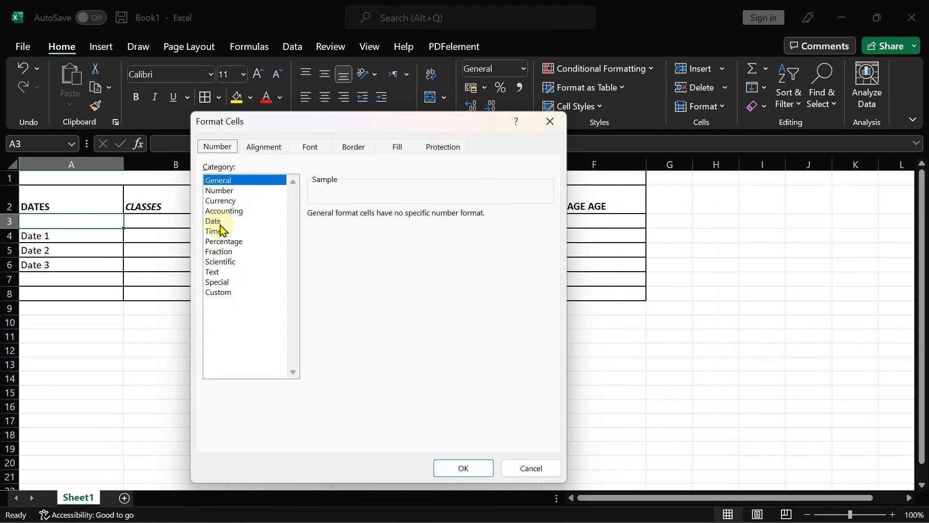
pyautogui.click(216, 222)
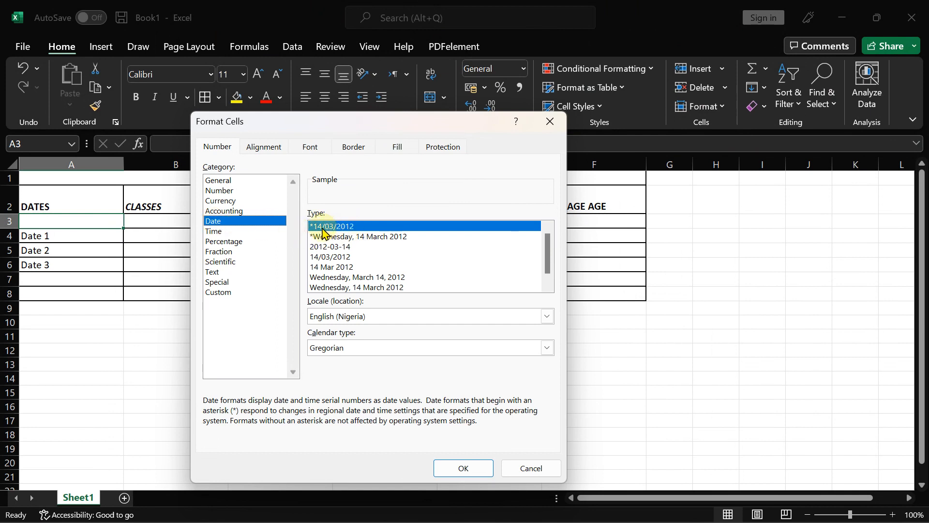
pyautogui.click(459, 469)
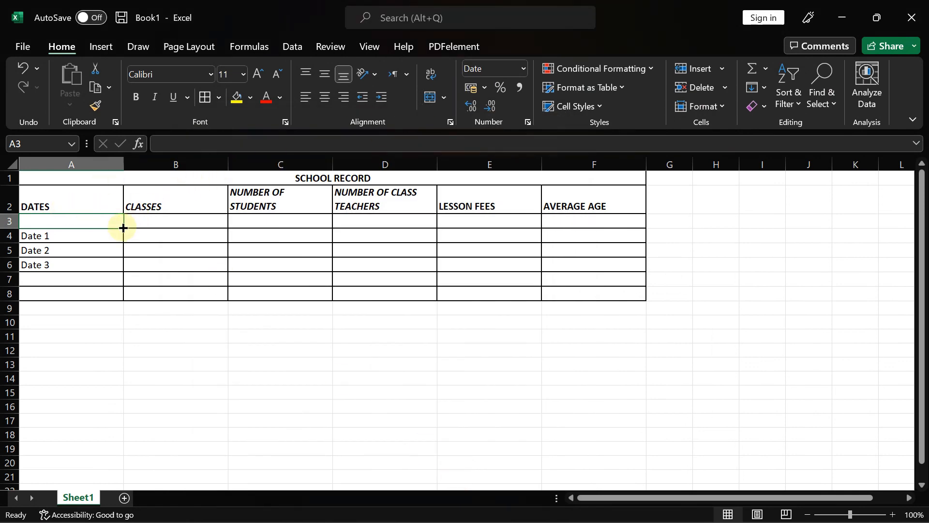
pyautogui.moveTo(123, 227); pyautogui.dragTo(123, 228)
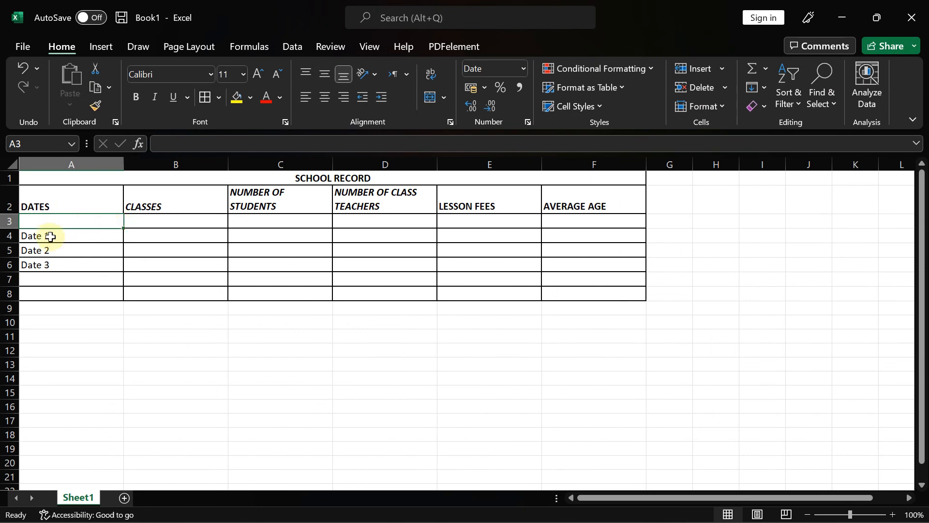
pyautogui.hotkey('ctrl', 'c')
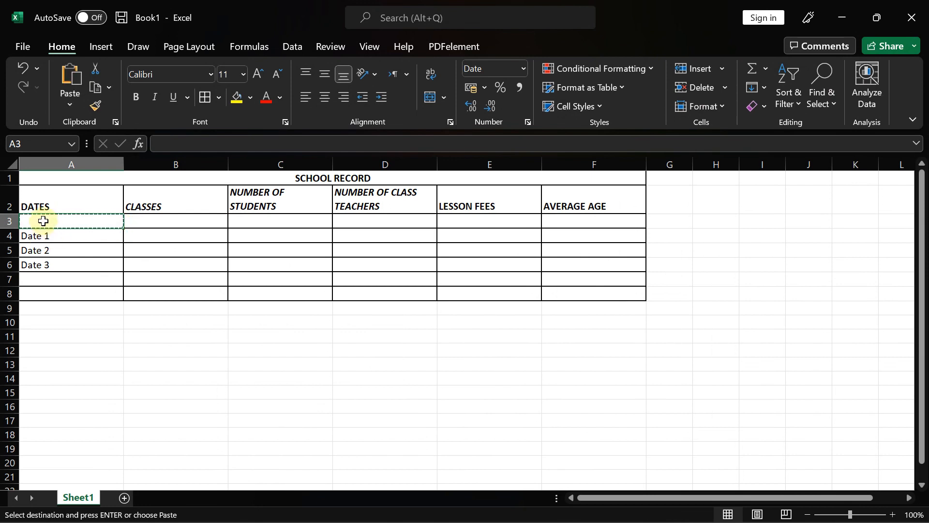
pyautogui.click(38, 237)
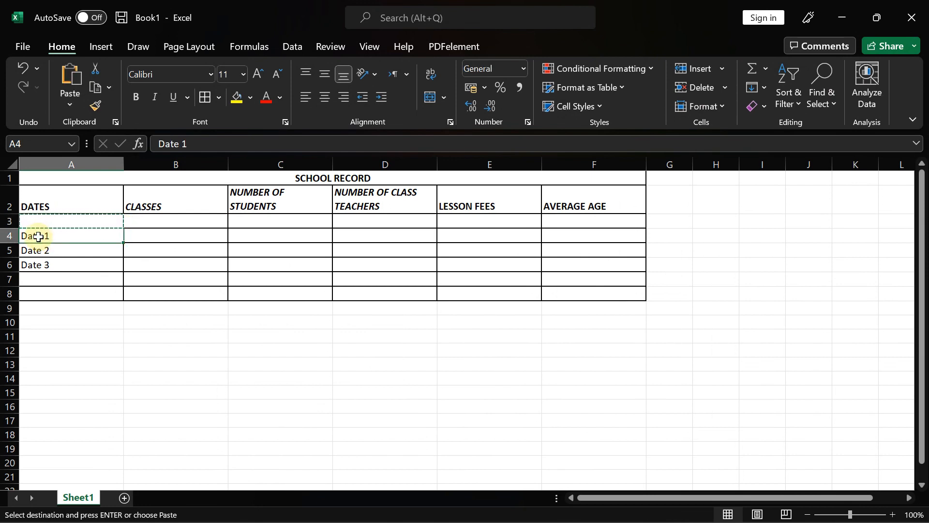
pyautogui.rightClick(38, 236)
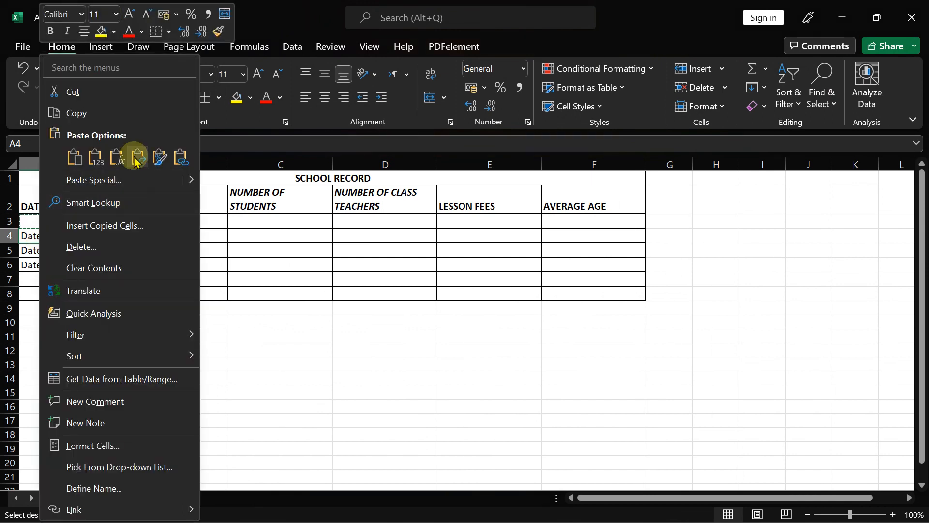
pyautogui.click(193, 181)
pyautogui.click(193, 181)
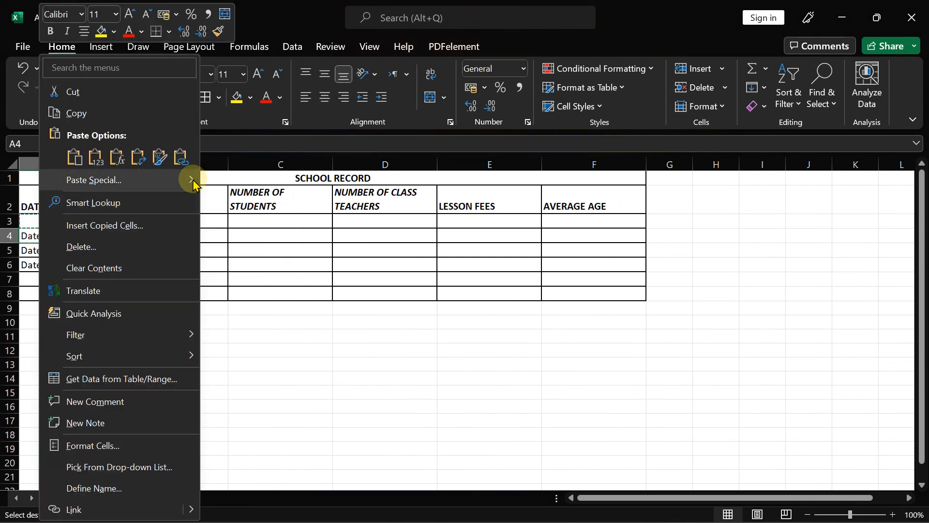
pyautogui.click(189, 182)
pyautogui.moveTo(190, 182)
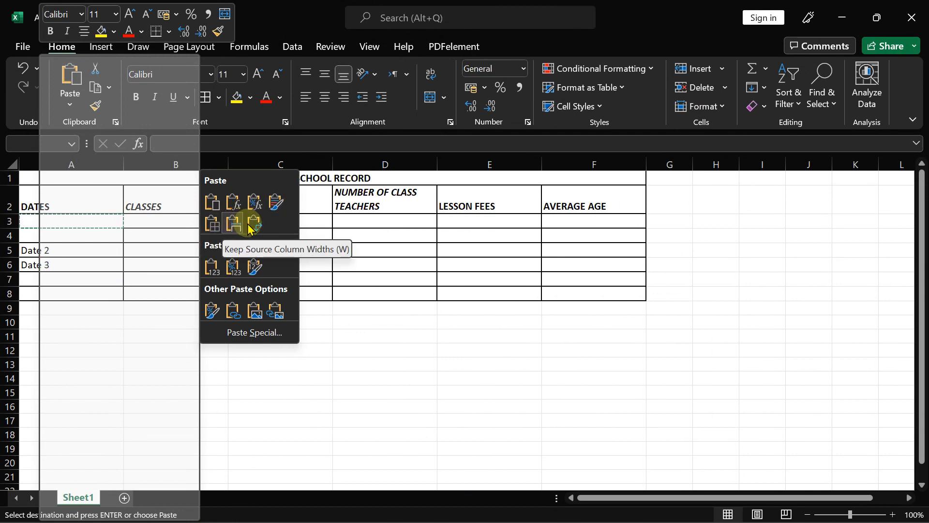
pyautogui.click(25, 240)
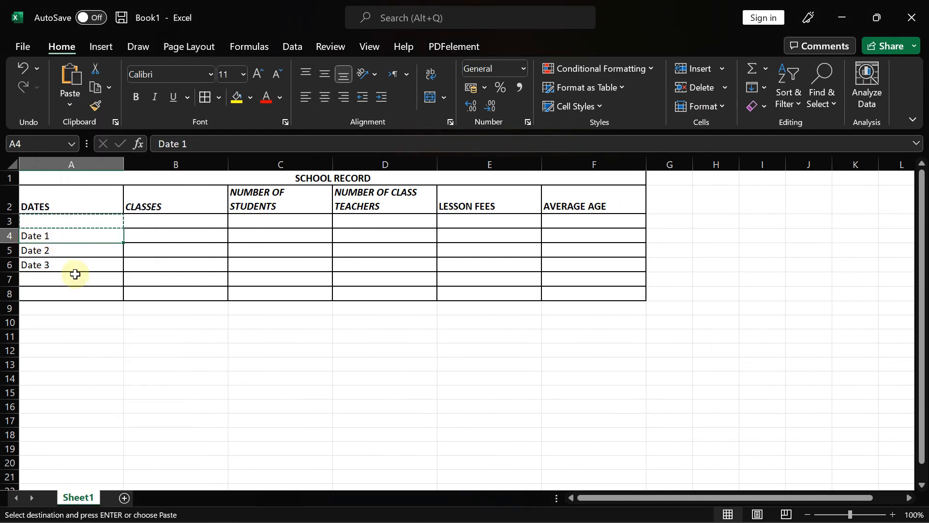
pyautogui.hotkey('ctrl', 's')
pyautogui.click(9, 49)
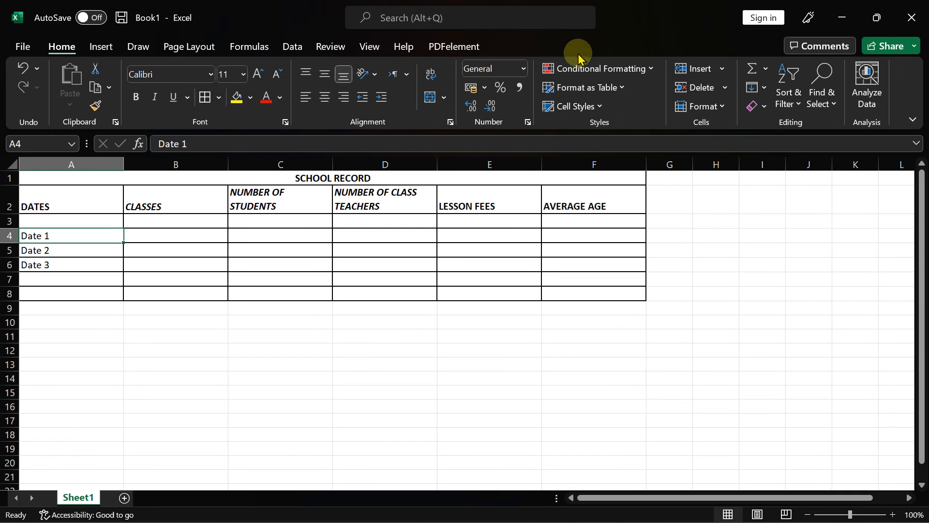
pyautogui.click(523, 70)
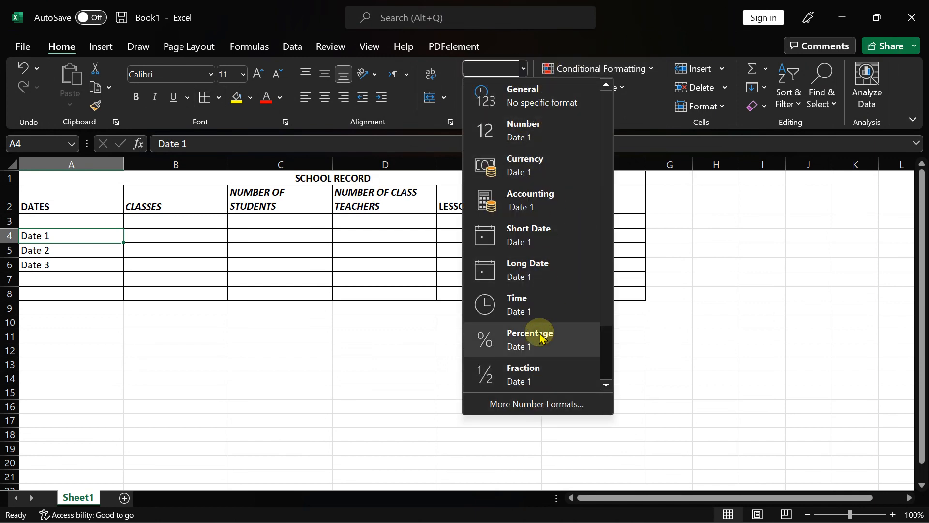
pyautogui.click(520, 404)
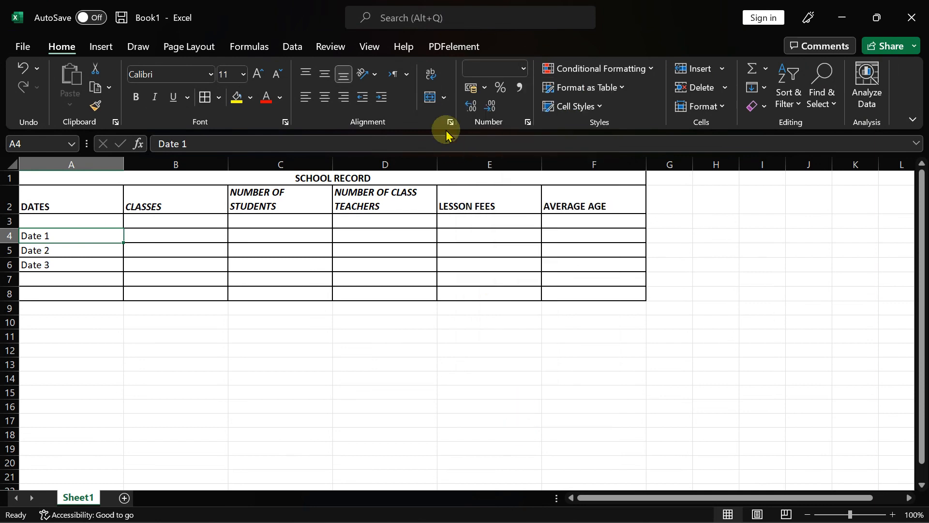
pyautogui.click(216, 222)
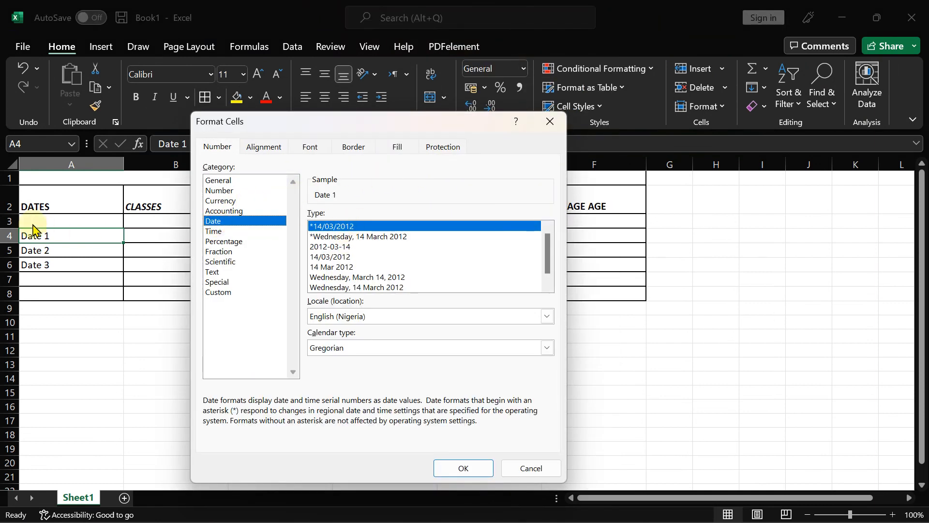
pyautogui.click(518, 468)
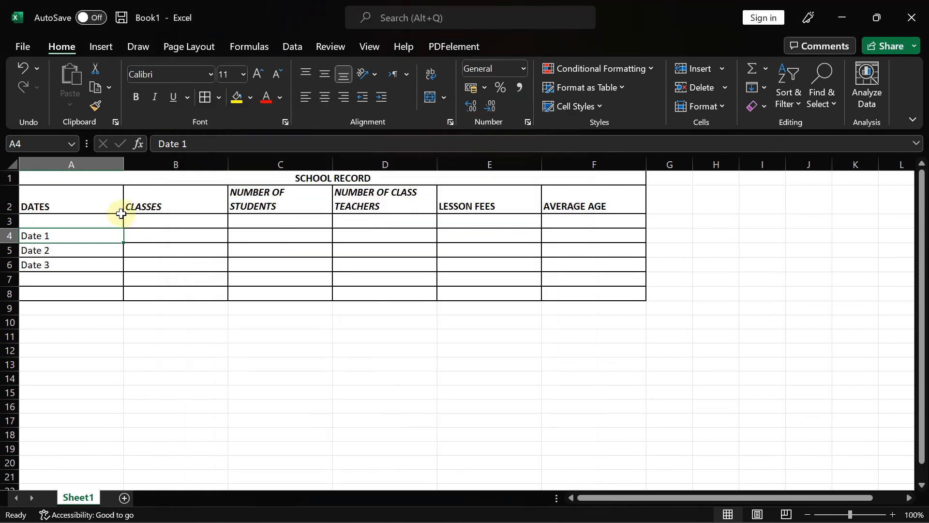
pyautogui.click(109, 221)
pyautogui.moveTo(109, 221)
pyautogui.mouseDown()
pyautogui.moveTo(124, 228)
pyautogui.moveTo(104, 225)
pyautogui.mouseUp()
pyautogui.click(87, 245)
pyautogui.click(72, 217)
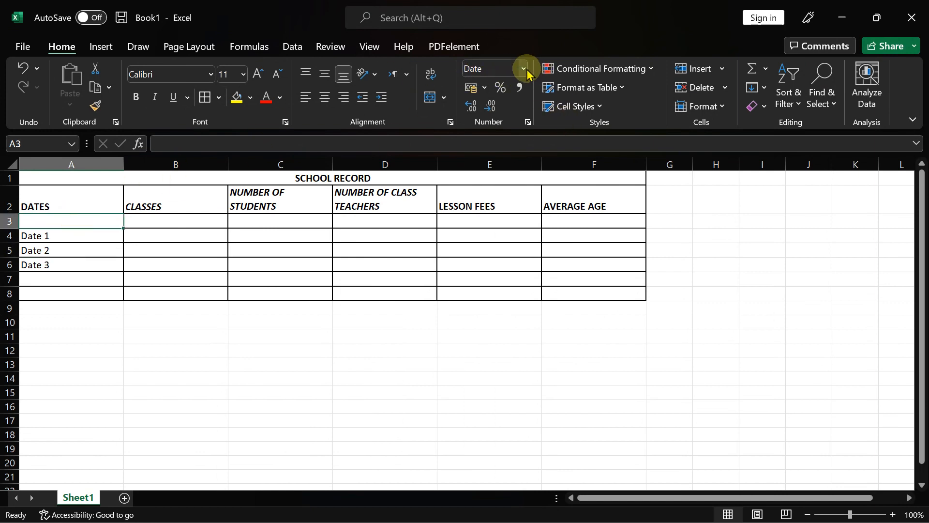
pyautogui.click(37, 236)
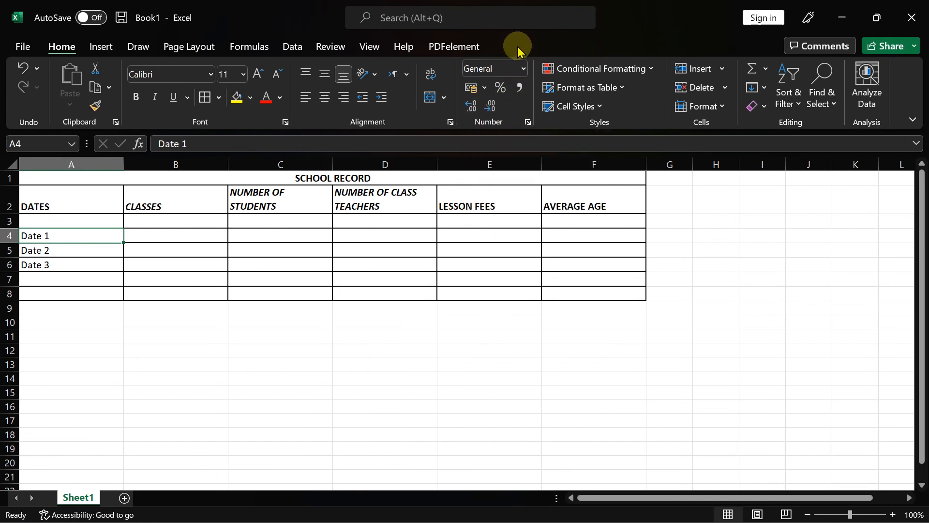
# - Apply the 14/03/2012 Date format to A4 and fill it down through A6
pyautogui.click(524, 70)
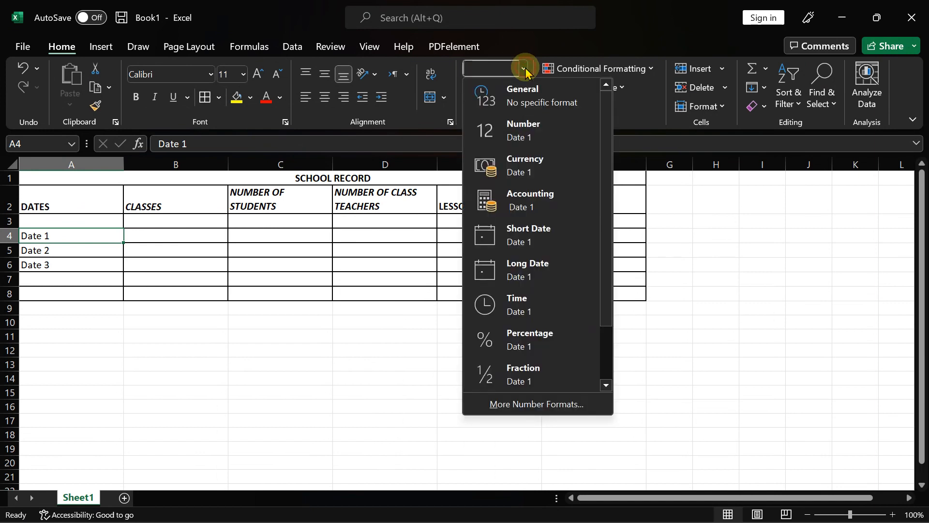
pyautogui.click(509, 405)
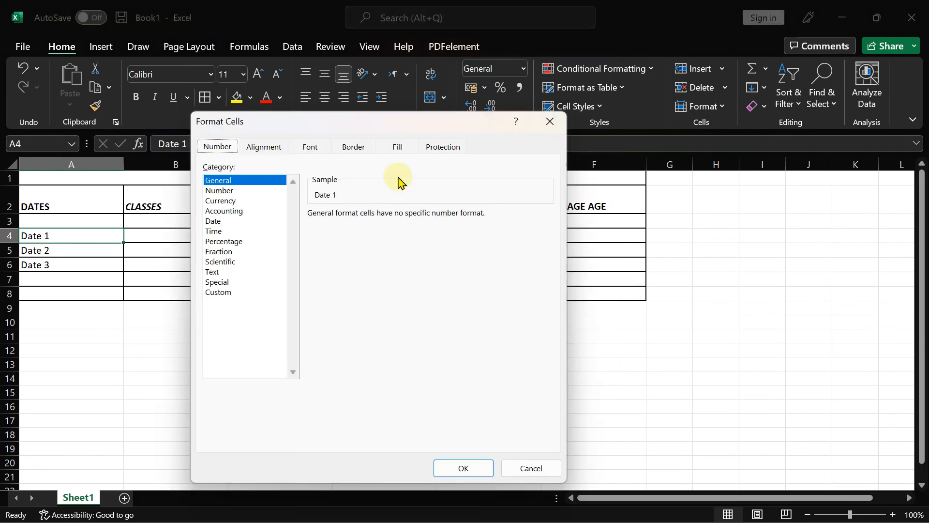
pyautogui.click(214, 221)
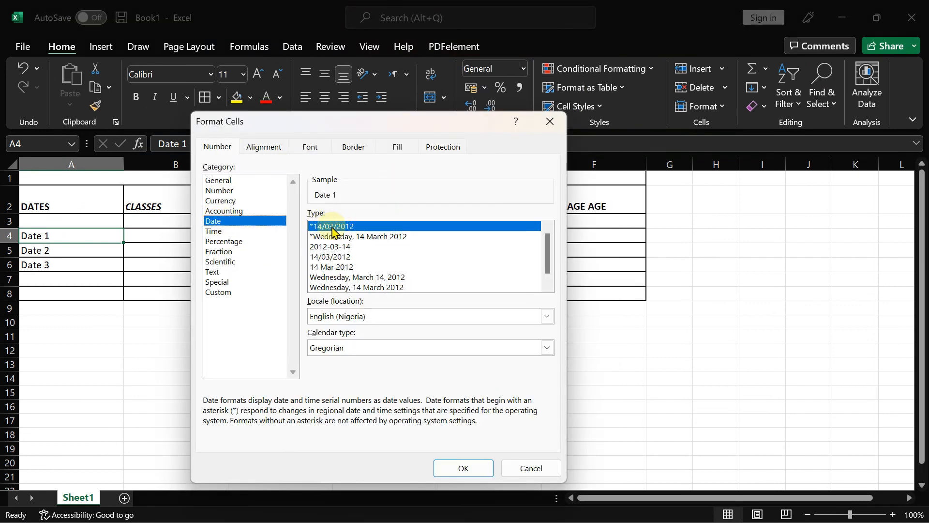
pyautogui.moveTo(702, 492)
pyautogui.click(653, 508)
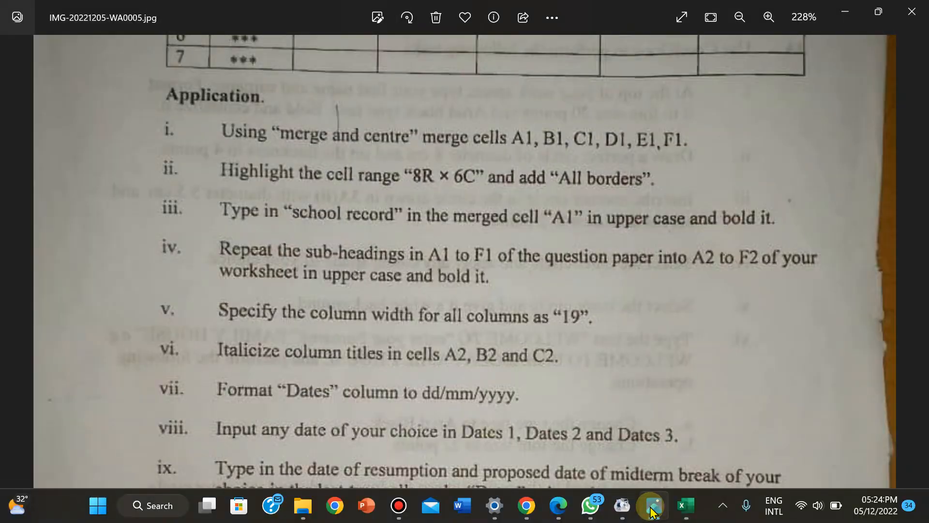
pyautogui.click(654, 508)
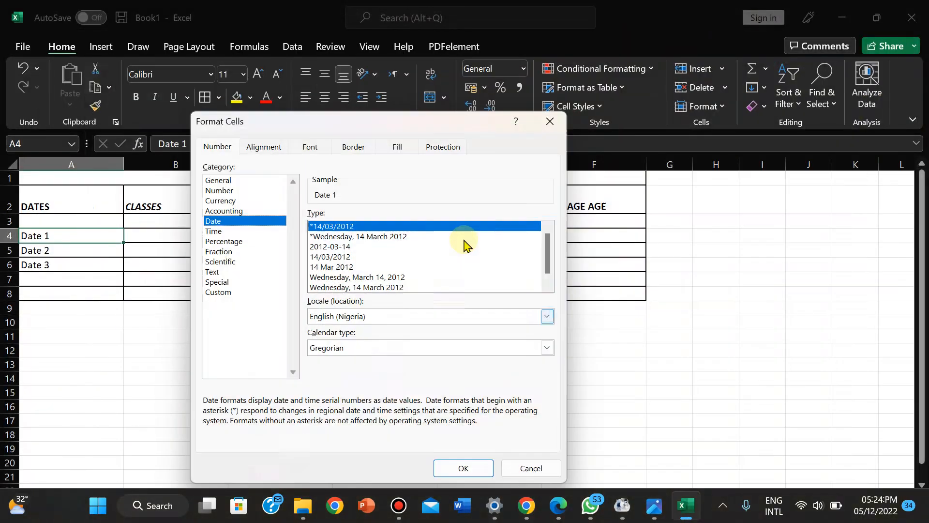
pyautogui.click(454, 465)
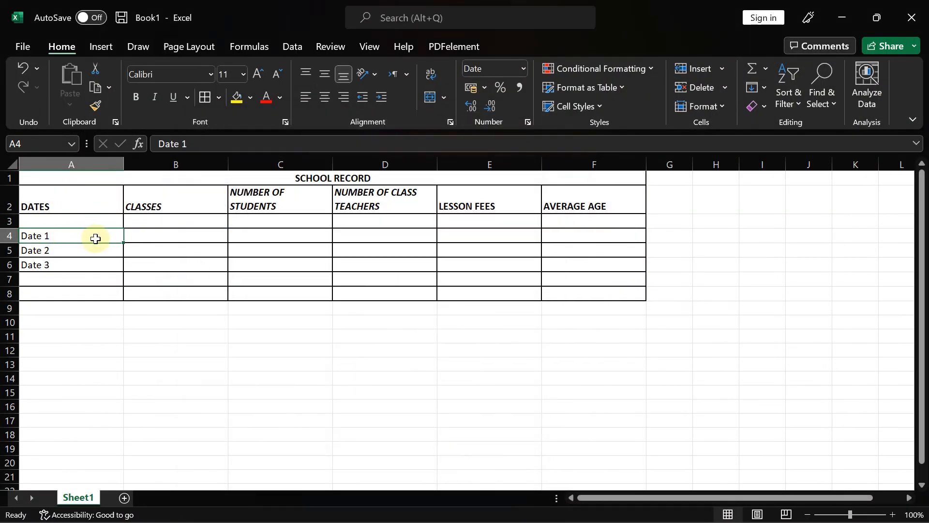
pyautogui.moveTo(124, 242); pyautogui.dragTo(120, 268)
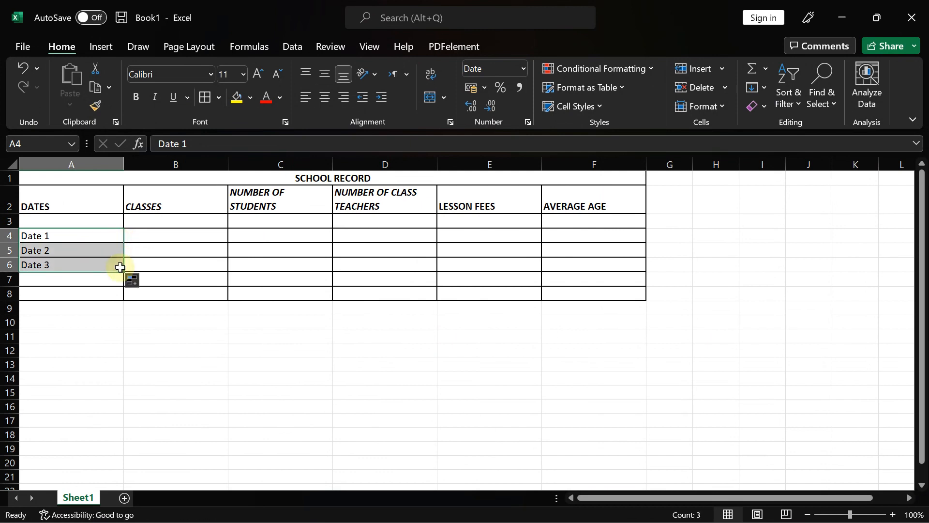
# - Give cell A7 the dd/mm/yyyy Date format
pyautogui.click(52, 281)
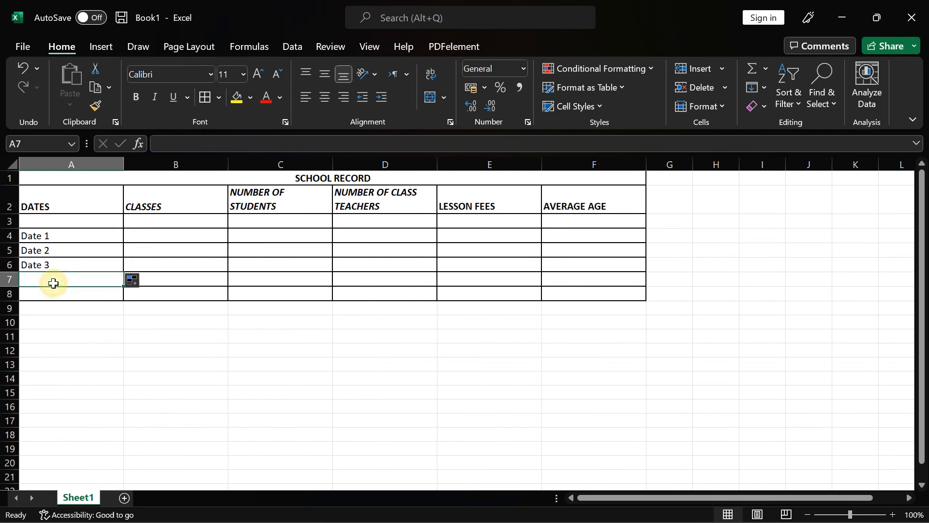
pyautogui.click(523, 68)
pyautogui.click(470, 402)
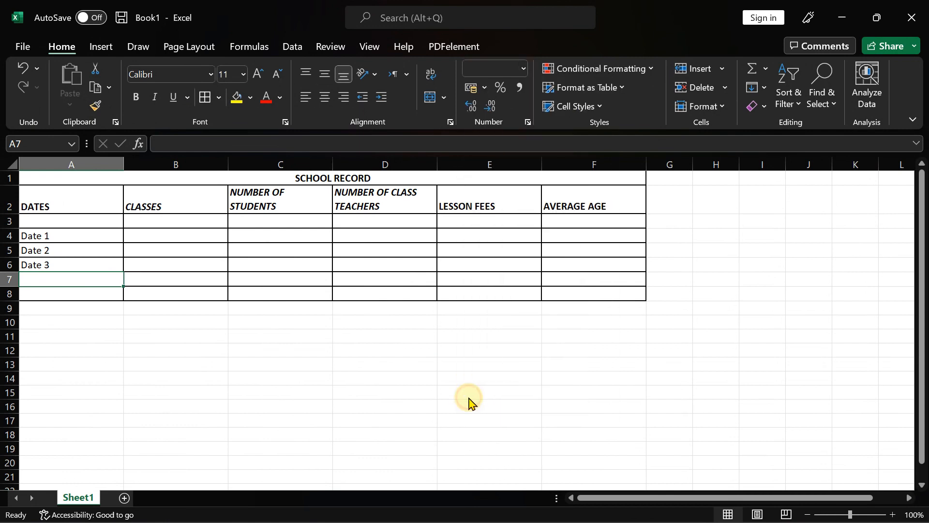
pyautogui.click(216, 222)
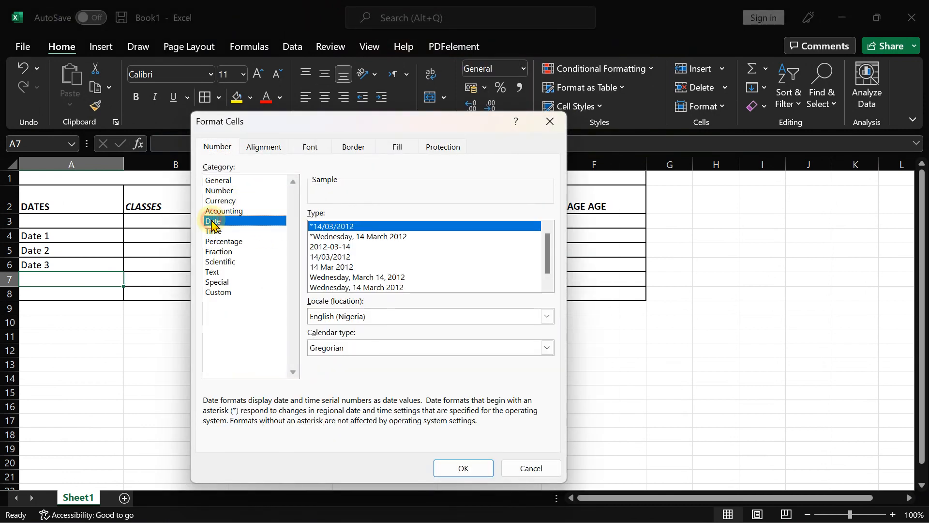
pyautogui.click(460, 470)
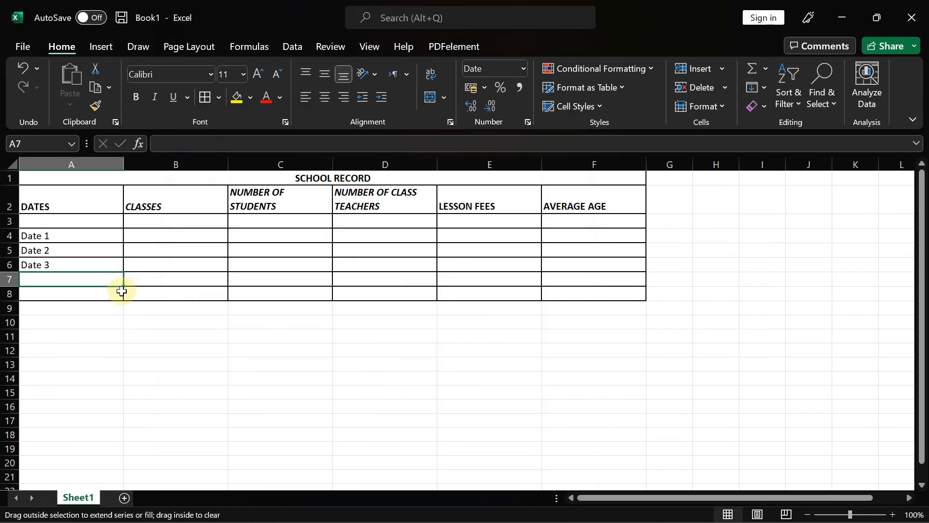
# - Fill A7's date format down to A8, then bring up the question paper
pyautogui.click(121, 292)
pyautogui.click(104, 280)
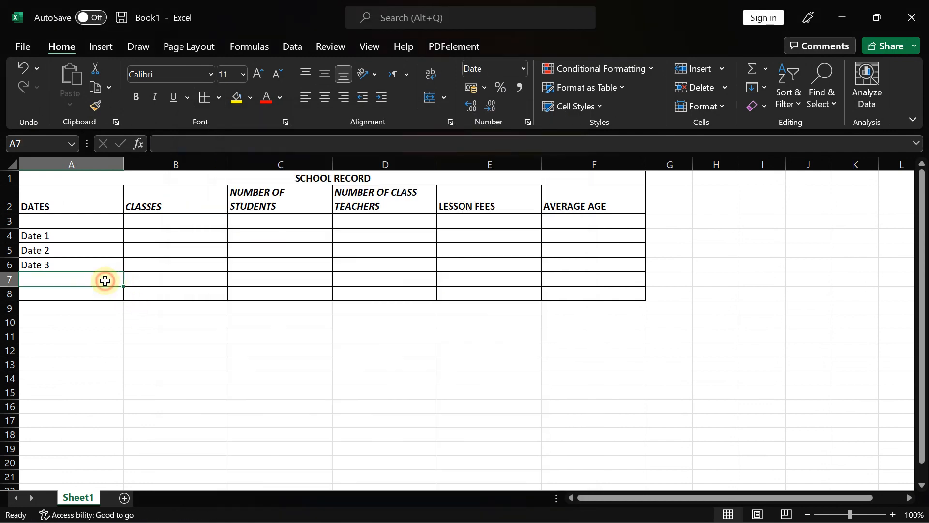
pyautogui.moveTo(125, 286); pyautogui.dragTo(125, 296)
pyautogui.click(166, 317)
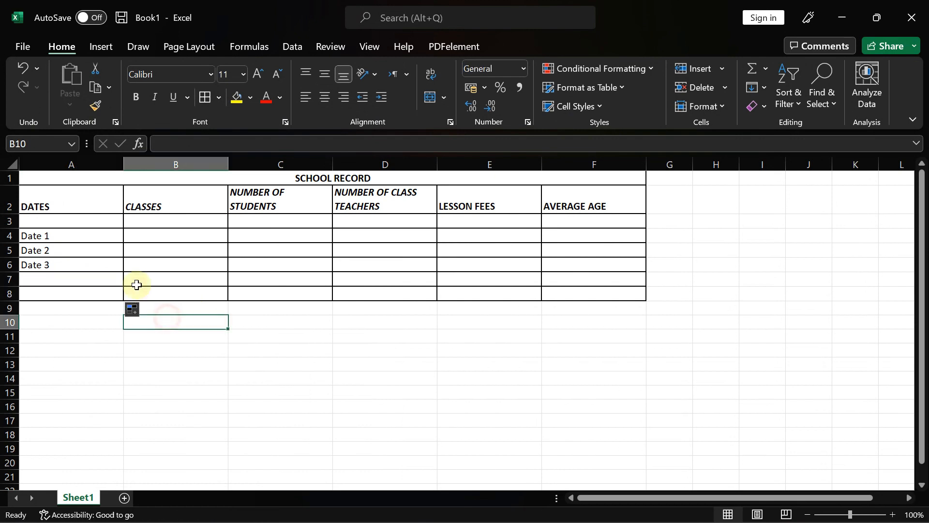
pyautogui.click(81, 223)
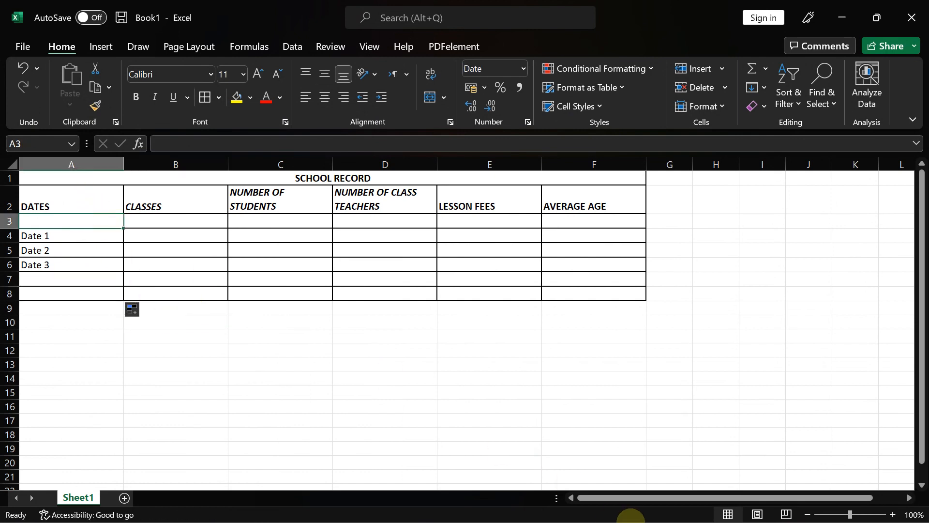
pyautogui.click(654, 505)
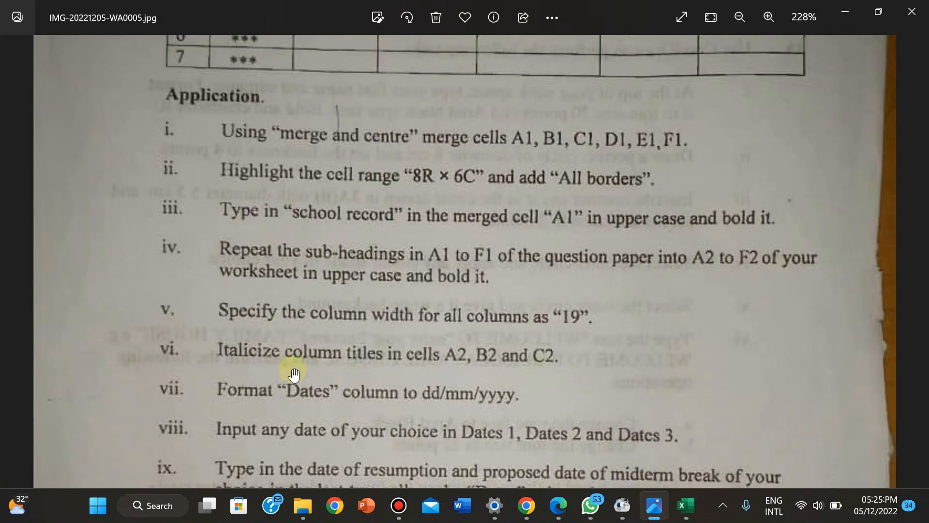
# - Scroll through the question paper's date instructions, then return to the Excel workbook
pyautogui.scroll(-1, 269, 374)
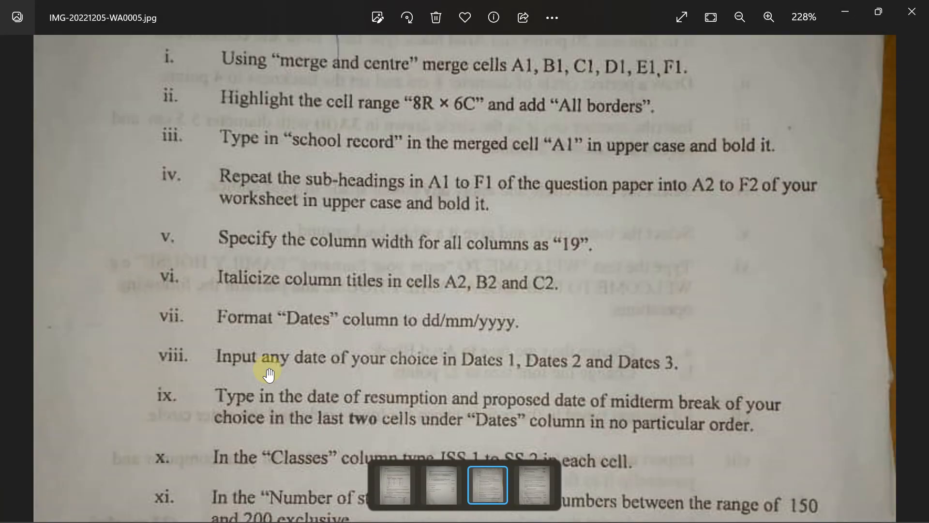
pyautogui.scroll(-1, 269, 374)
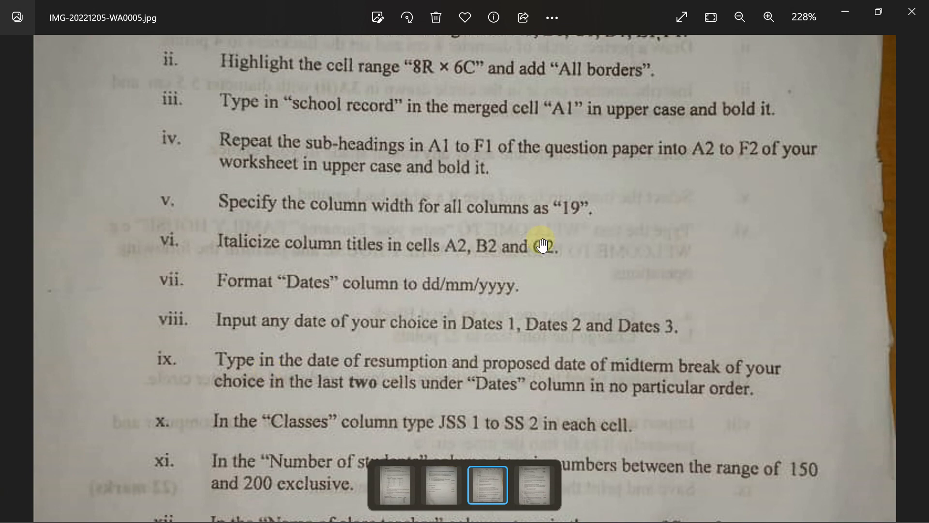
pyautogui.click(685, 514)
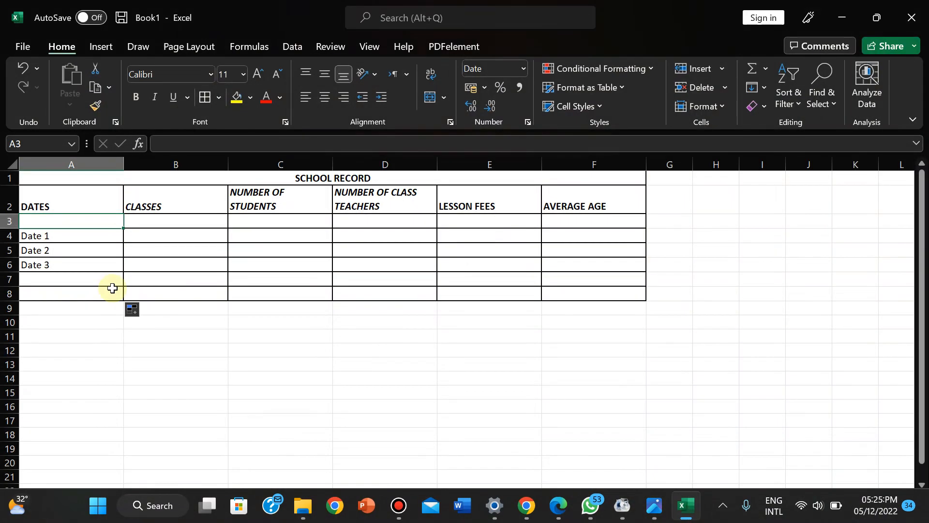
# - Enter 22/04/2022 in A4, correcting the first attempt
pyautogui.click(37, 237)
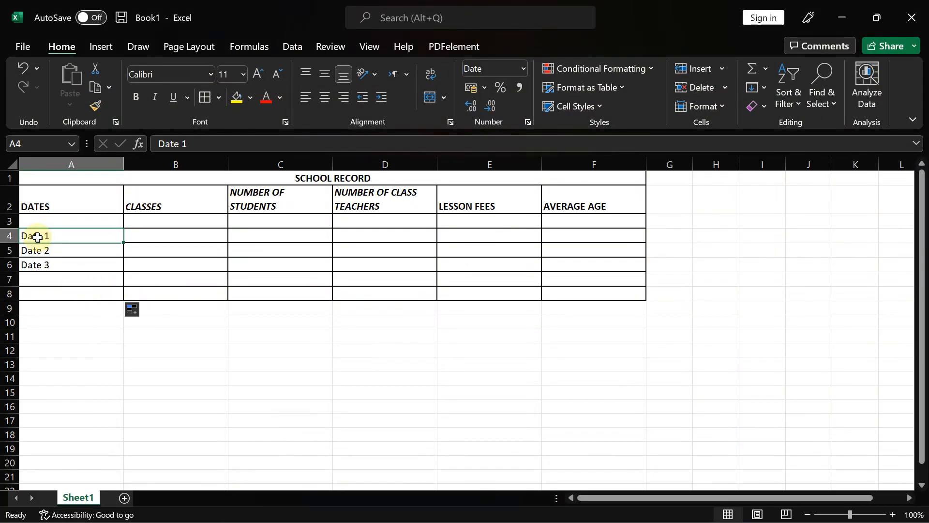
pyautogui.write('22042022')
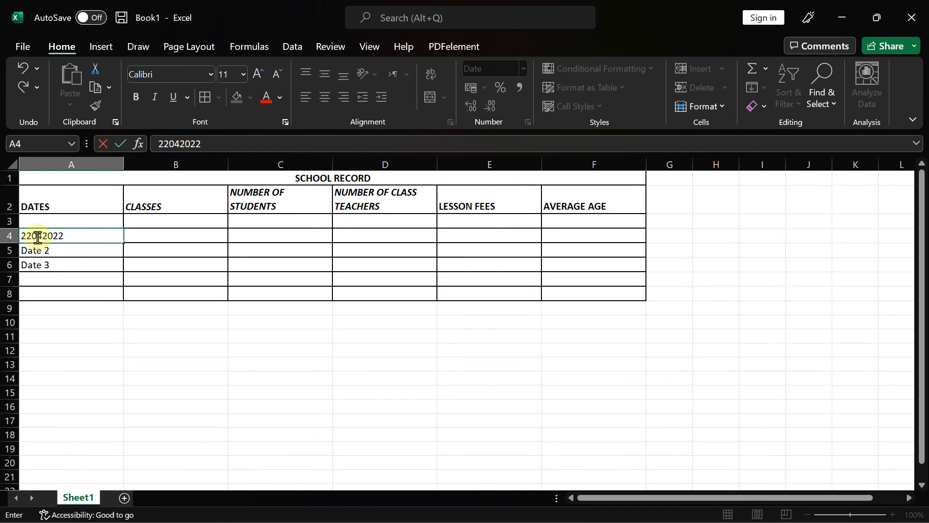
pyautogui.press('Return')
pyautogui.click(38, 237)
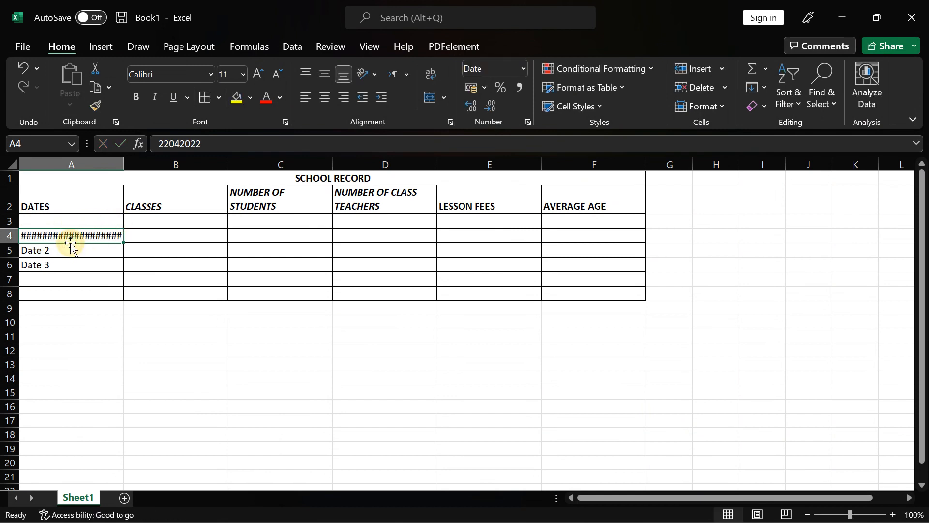
pyautogui.moveTo(79, 235)
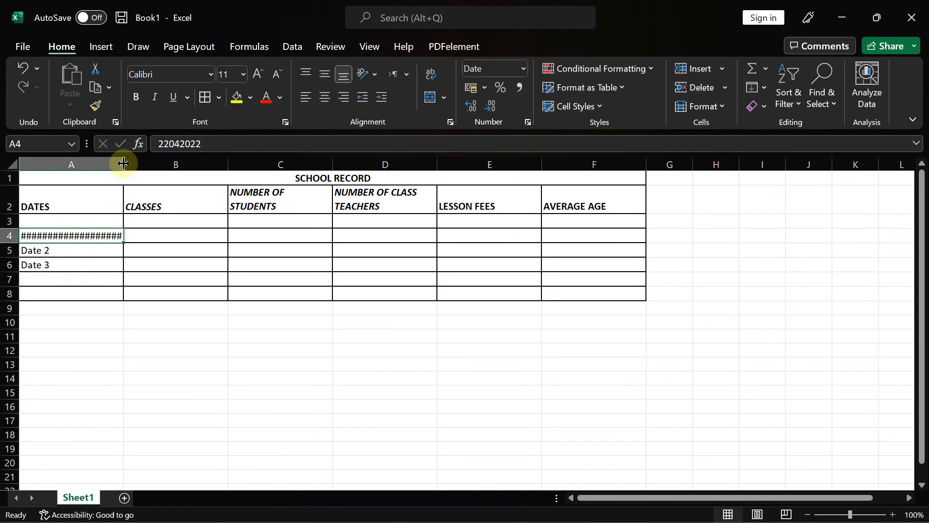
pyautogui.moveTo(124, 163); pyautogui.dragTo(152, 166)
pyautogui.hotkey('ctrl', 'z')
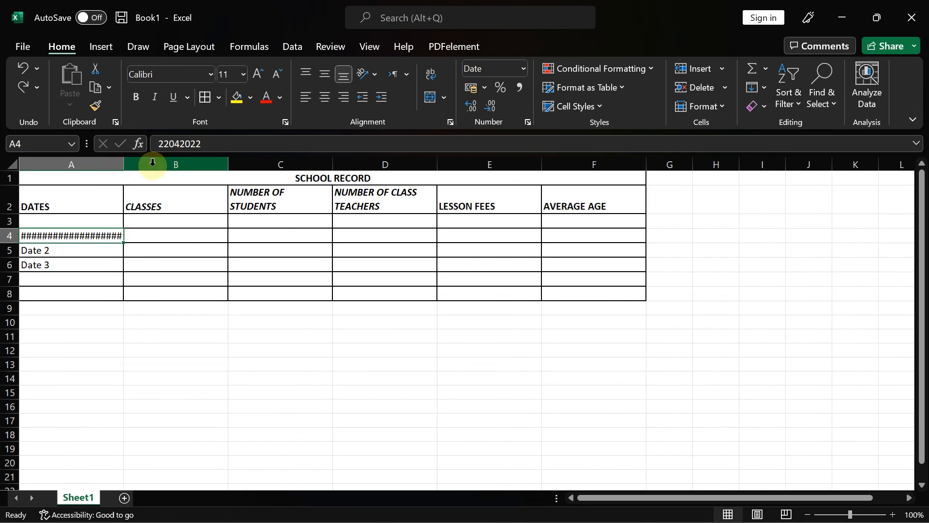
pyautogui.click(168, 144)
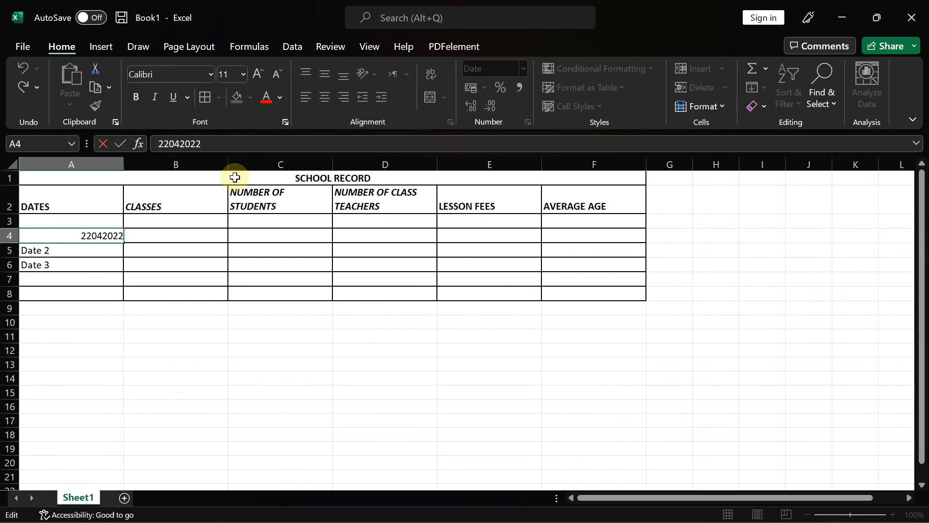
pyautogui.write('/04/')
pyautogui.press('Return')
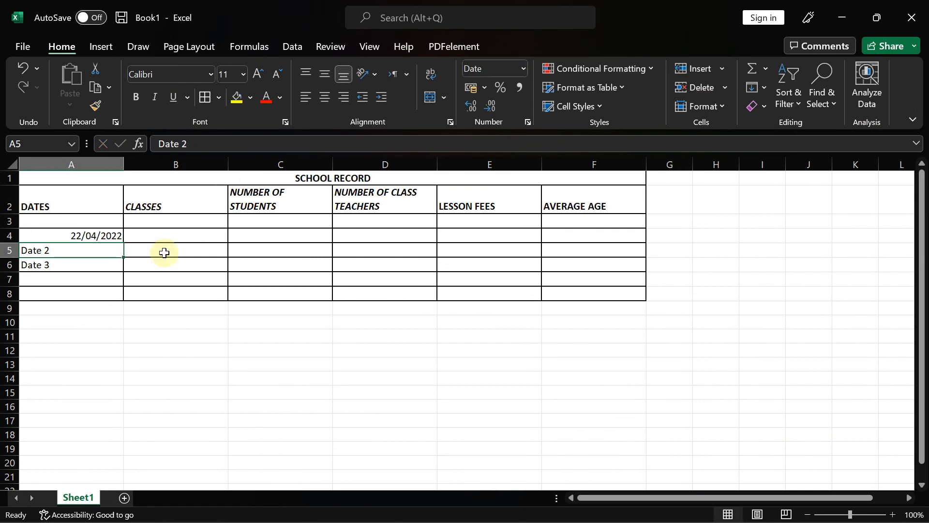
pyautogui.click(73, 236)
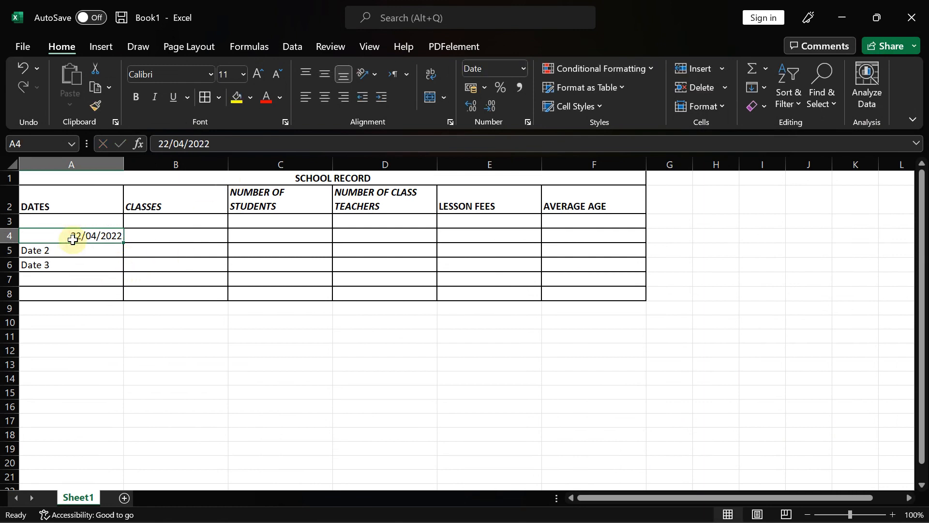
# - Enter 15/03/2020 in A5 and 14/03/2021 in A6
pyautogui.click(37, 250)
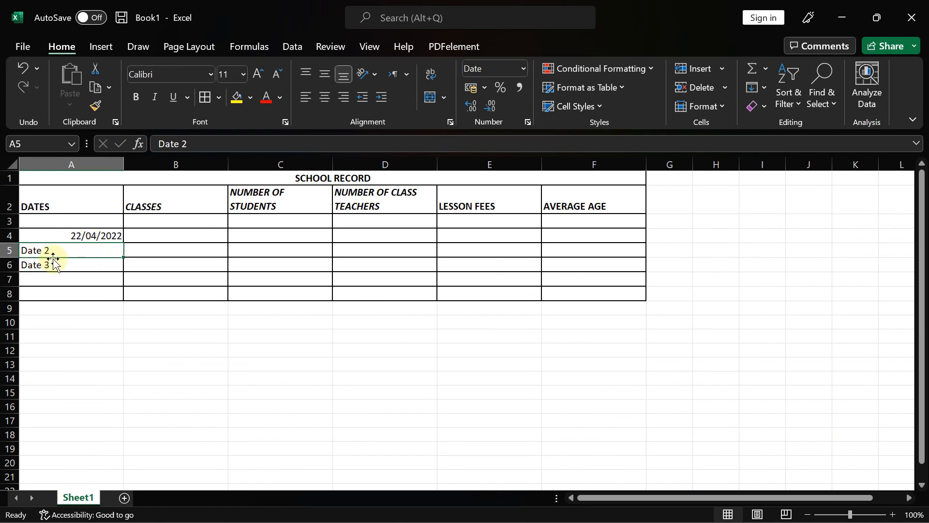
pyautogui.write('15')
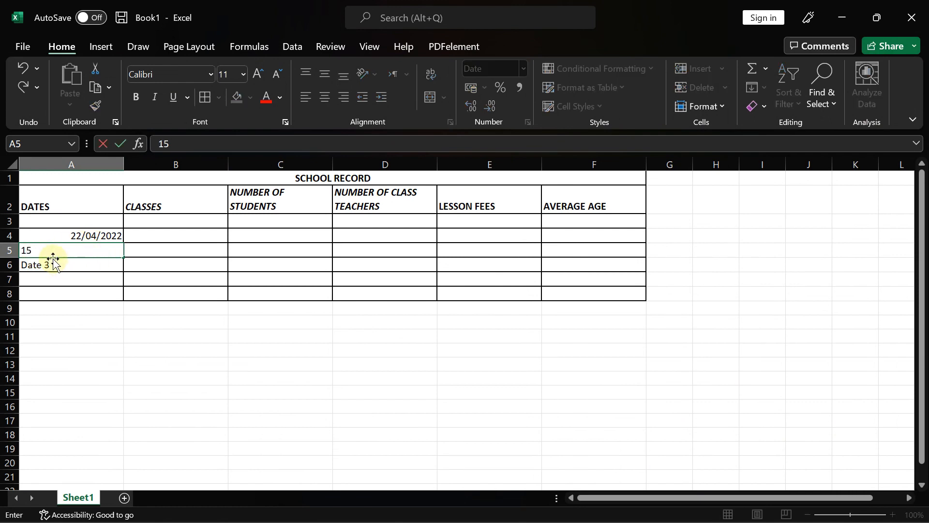
pyautogui.write('/03')
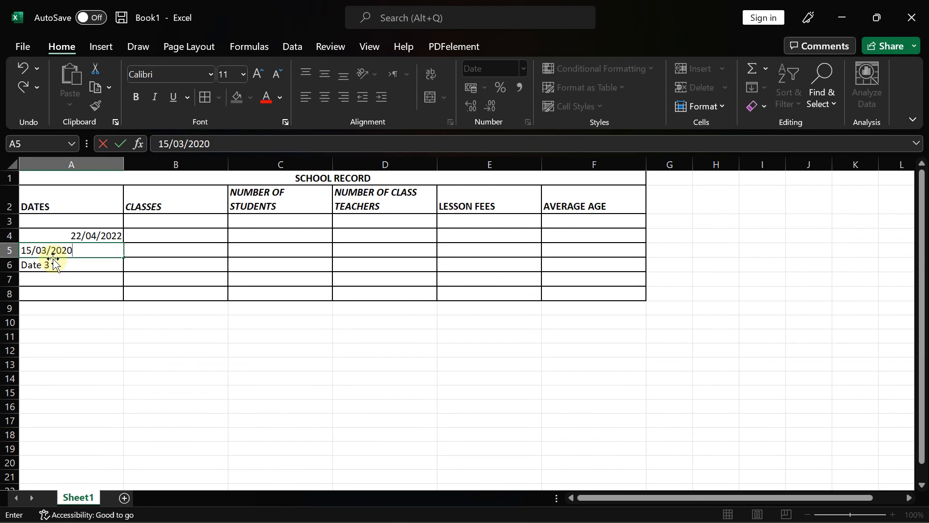
pyautogui.write('/2020')
pyautogui.click(53, 266)
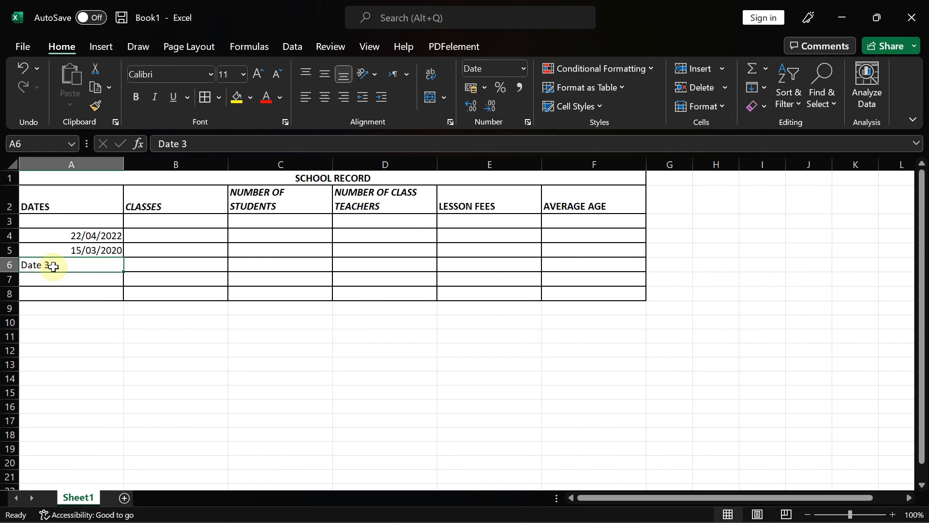
pyautogui.write('14/03/20')
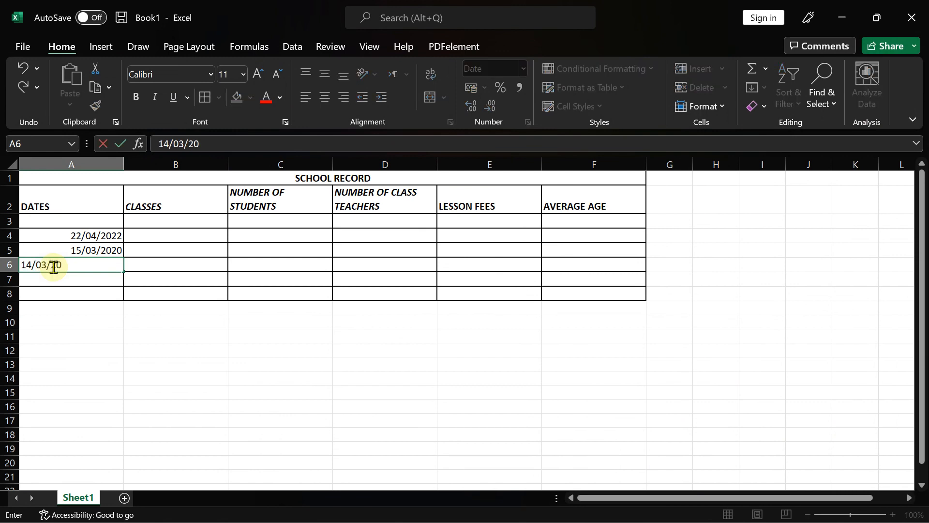
pyautogui.write('21')
pyautogui.click(95, 346)
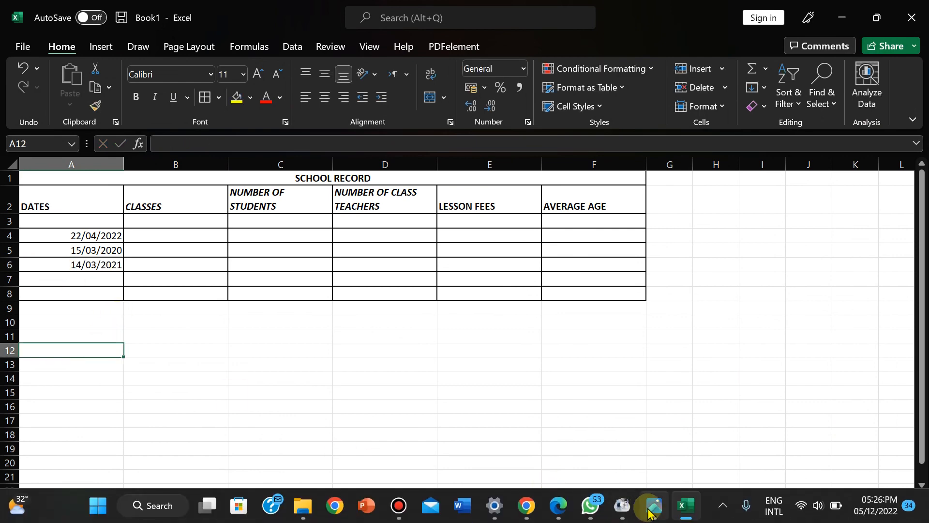
# - Bring the question paper showing tasks ii–xi back in front
pyautogui.click(653, 508)
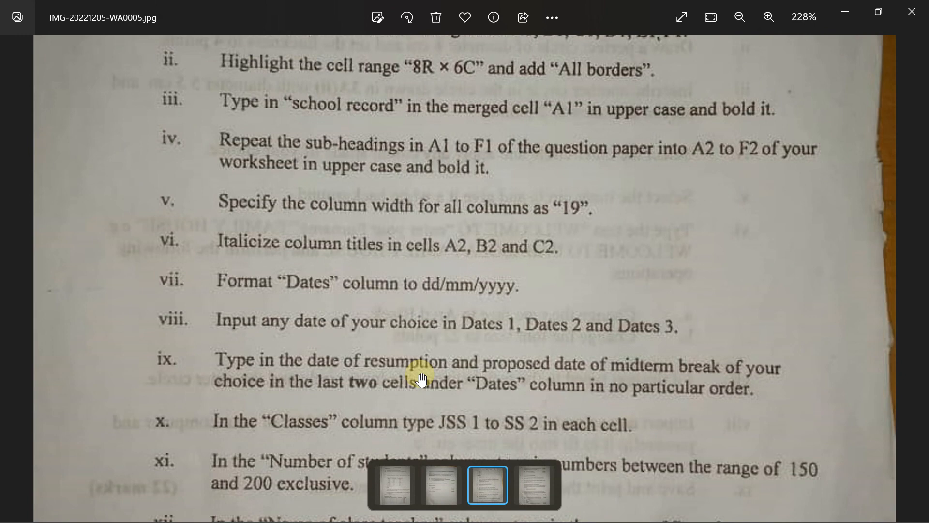
# - Enter 18/06/2022 in A7 and 20/10/2022 in A8, checking the question paper between entries
pyautogui.moveTo(653, 506)
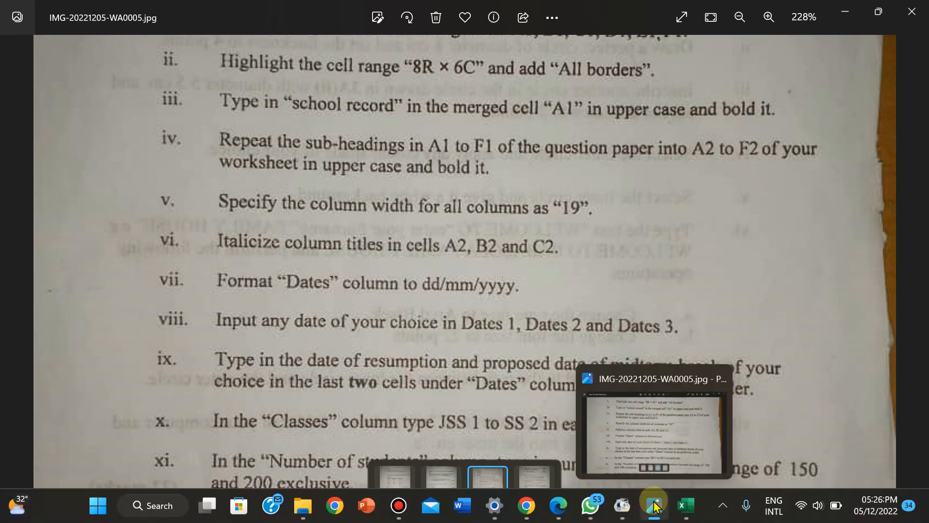
pyautogui.click(686, 505)
pyautogui.click(58, 283)
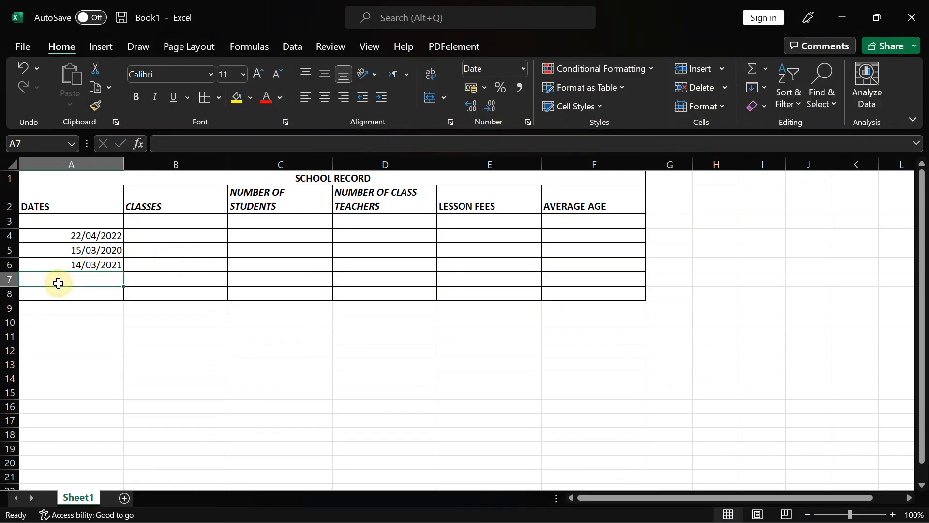
pyautogui.write('18/06/2022')
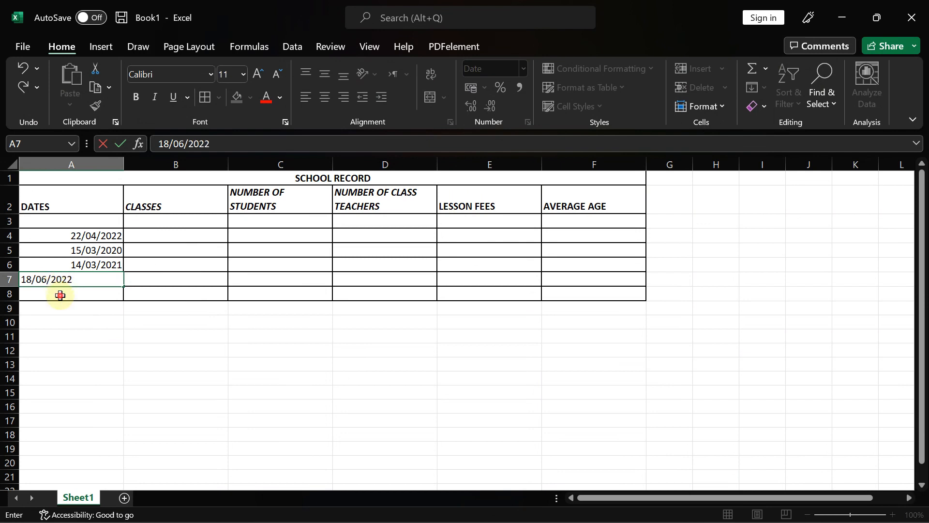
pyautogui.click(60, 296)
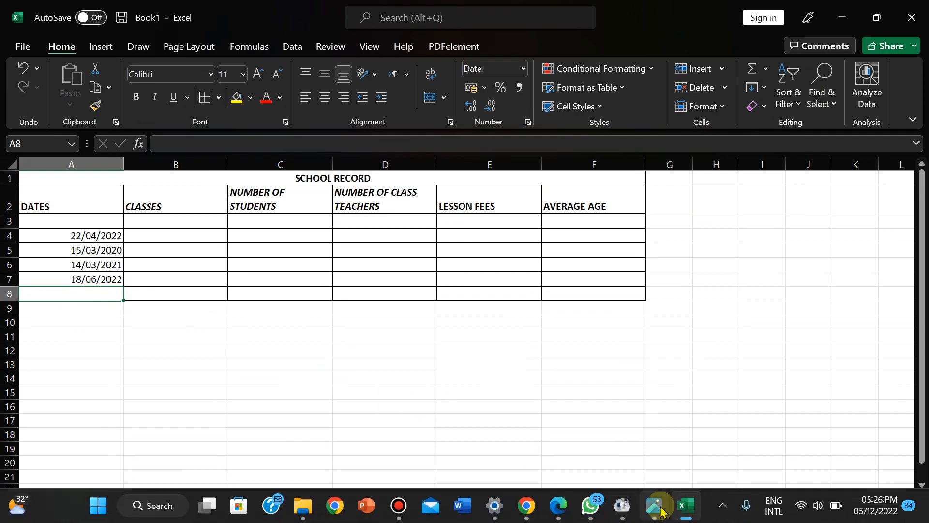
pyautogui.click(656, 506)
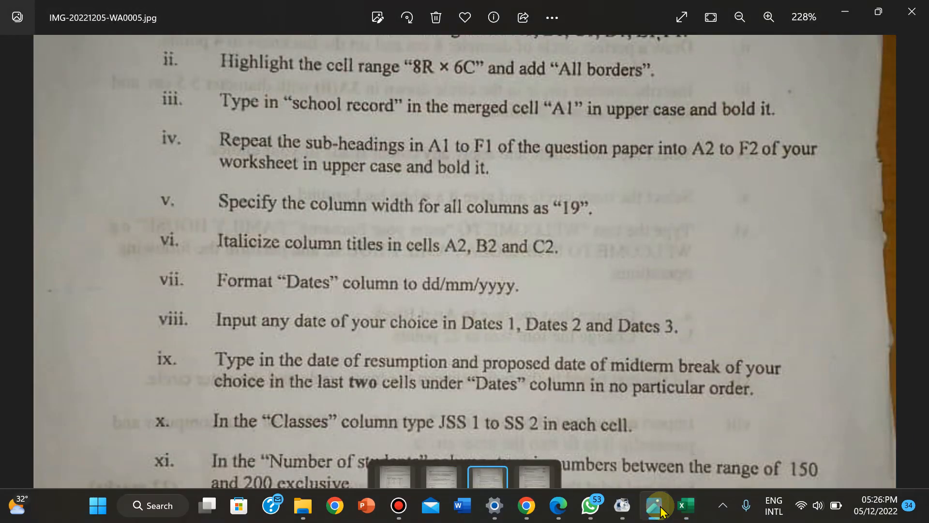
pyautogui.click(658, 507)
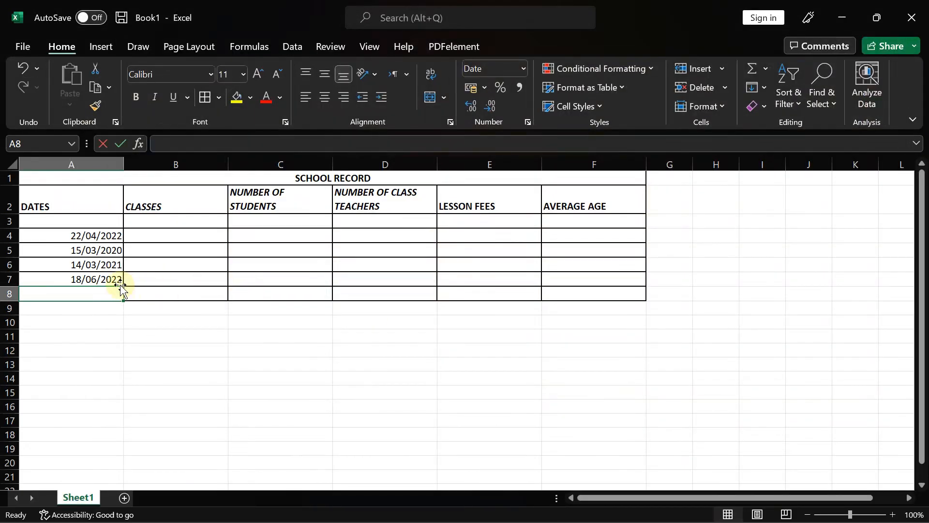
pyautogui.write('20/')
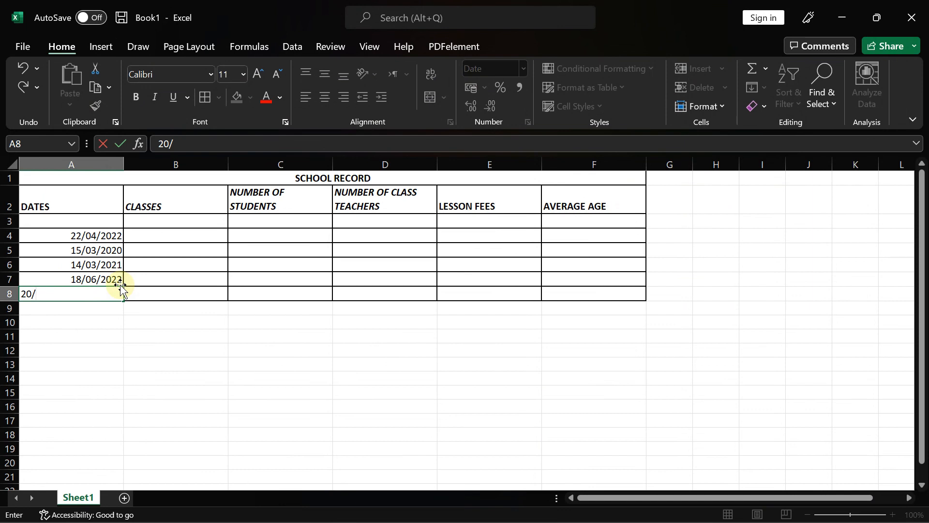
pyautogui.write('10/2022')
pyautogui.click(144, 318)
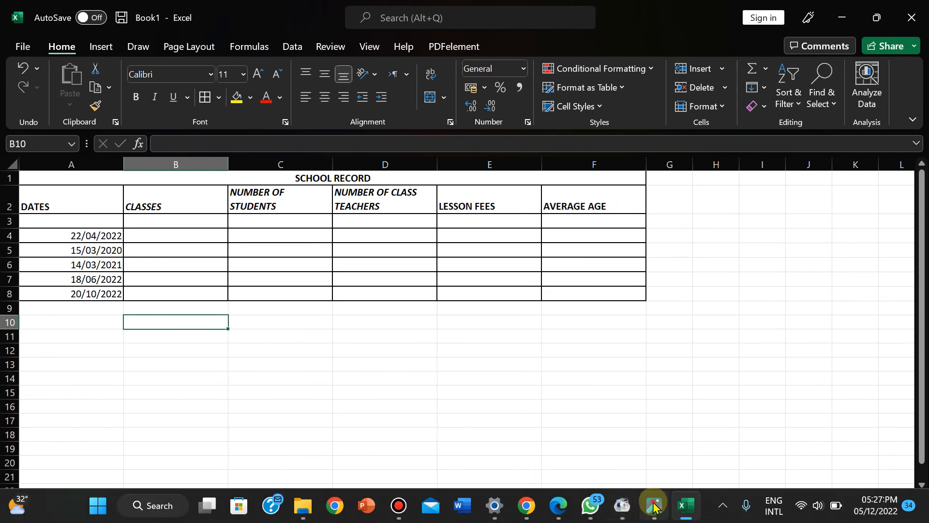
pyautogui.click(653, 505)
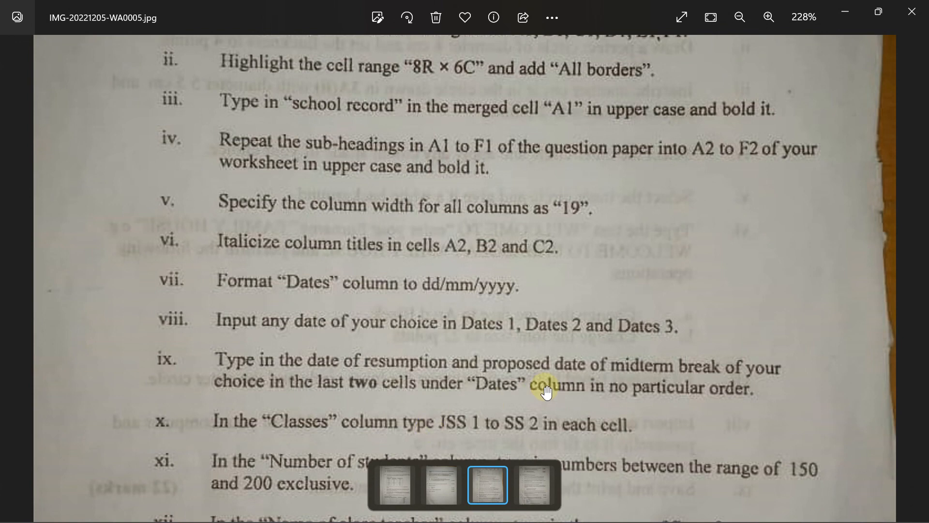
# - Fill B3:B8 with JSS 1, JSS 2, JSS 3, SS 1, SS 2, SS 2, then show the paper again
pyautogui.click(684, 508)
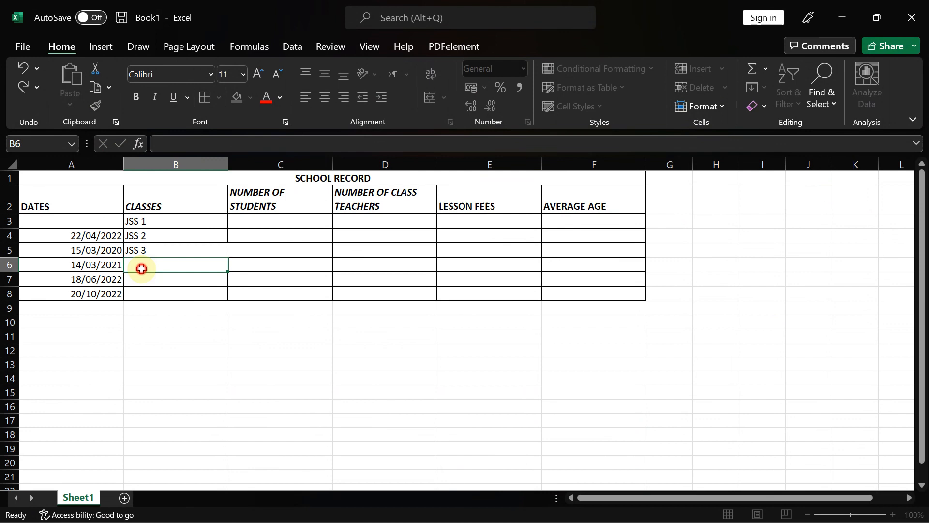
pyautogui.press('Return')
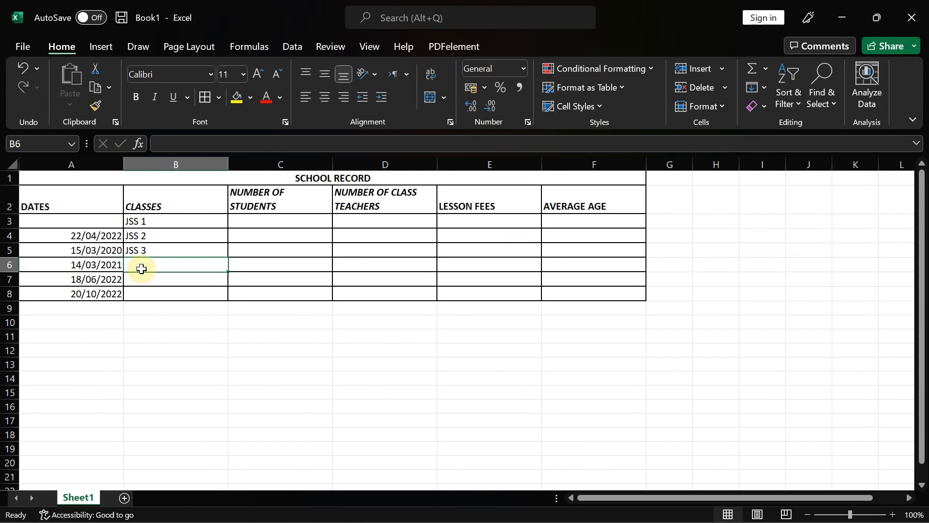
pyautogui.write('SS 1')
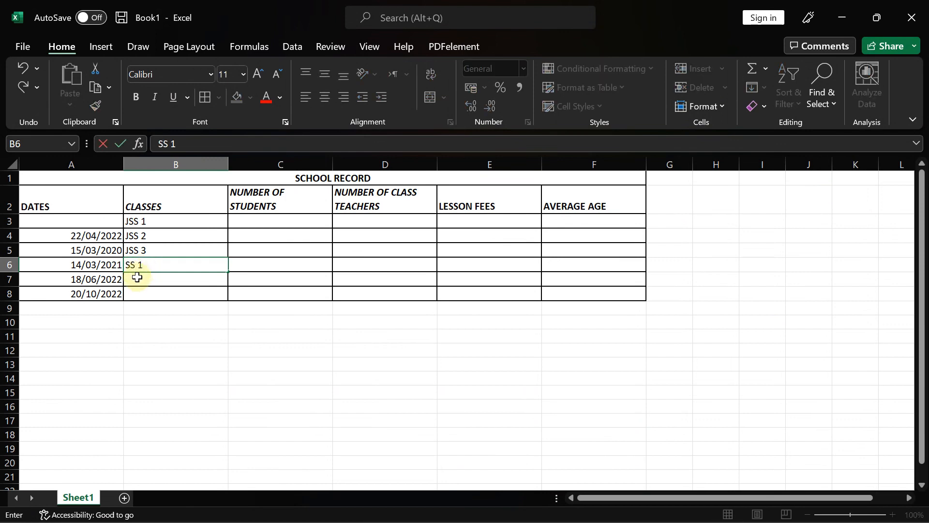
pyautogui.press('Return')
pyautogui.write('SS 1')
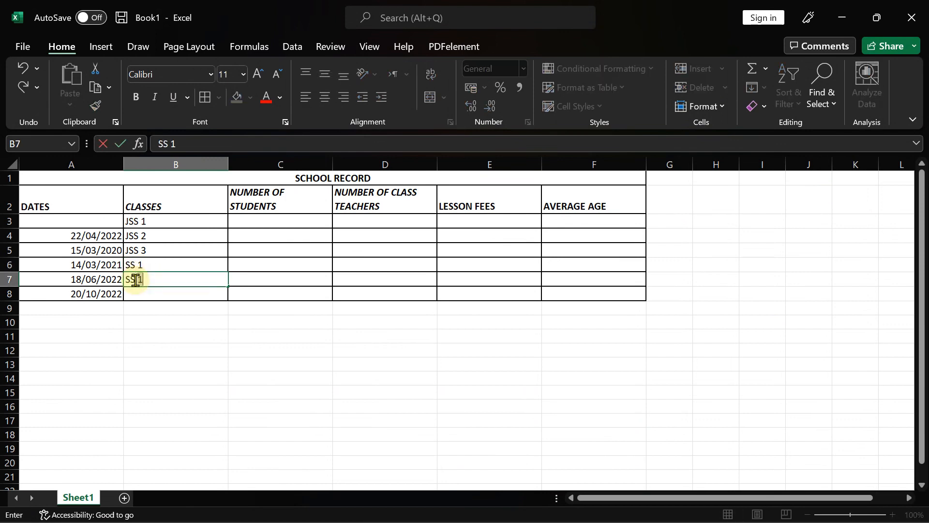
pyautogui.press('BackSpace')
pyautogui.write('2')
pyautogui.click(136, 294)
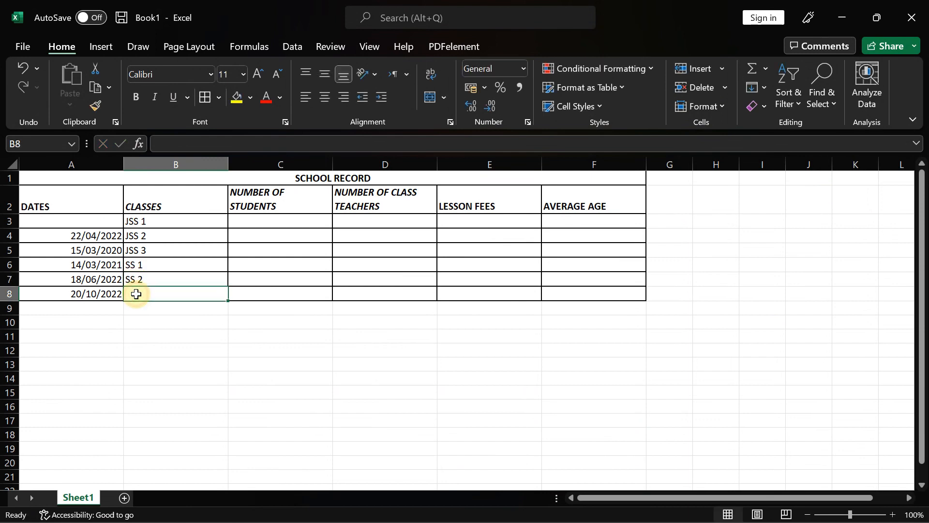
pyautogui.write('SS')
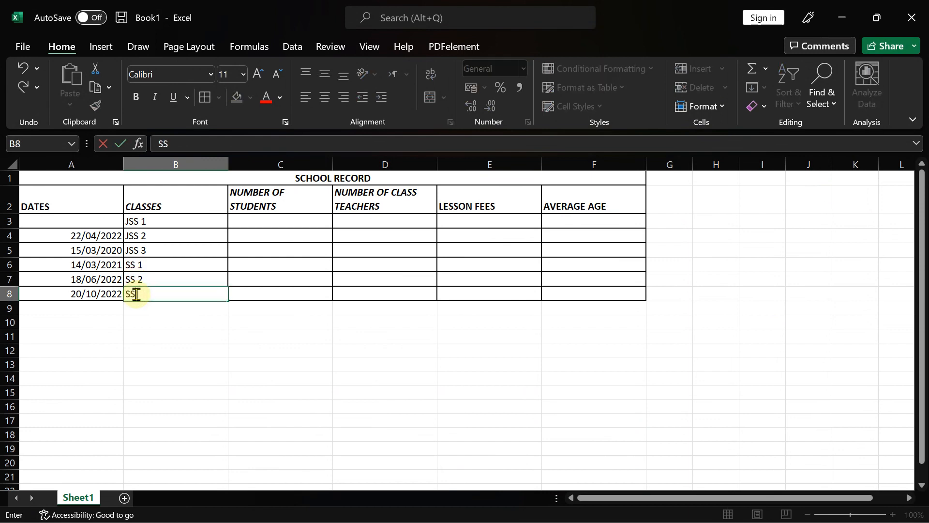
pyautogui.write(' 2')
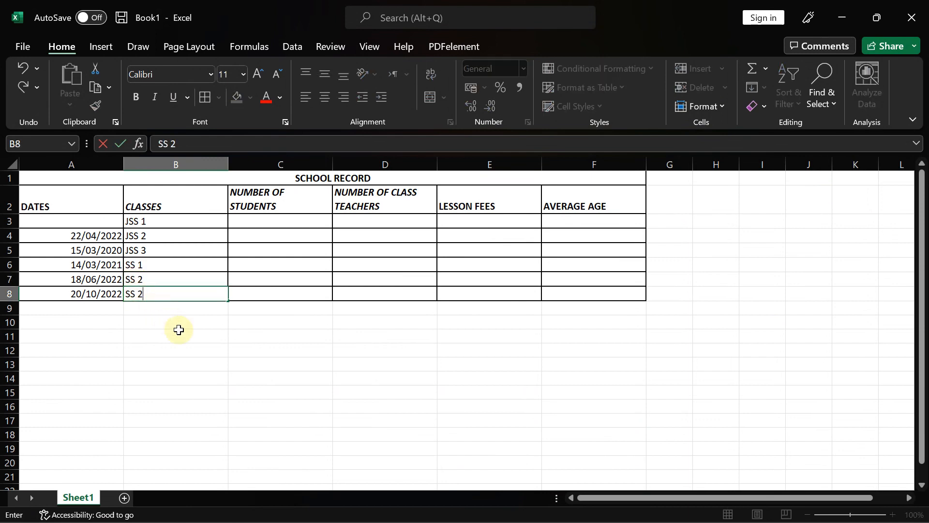
pyautogui.click(179, 329)
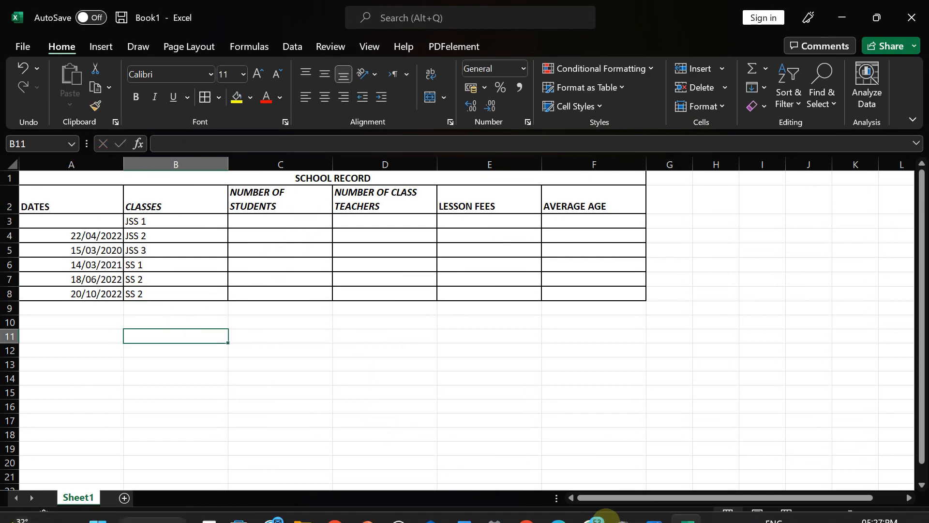
pyautogui.click(656, 512)
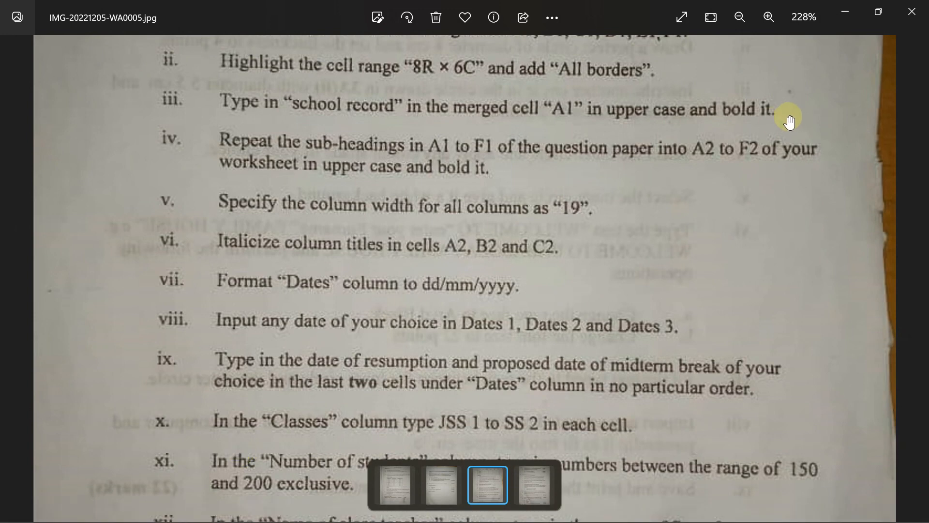
# - Scroll the question paper down to read items viii–xv, then return to Excel's Book1
pyautogui.moveTo(424, 361); pyautogui.dragTo(429, 106)
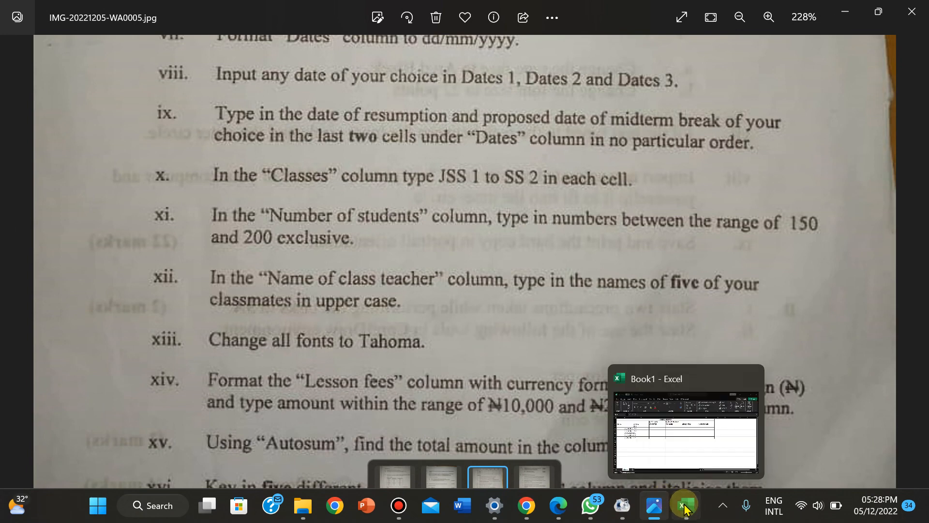
pyautogui.click(685, 504)
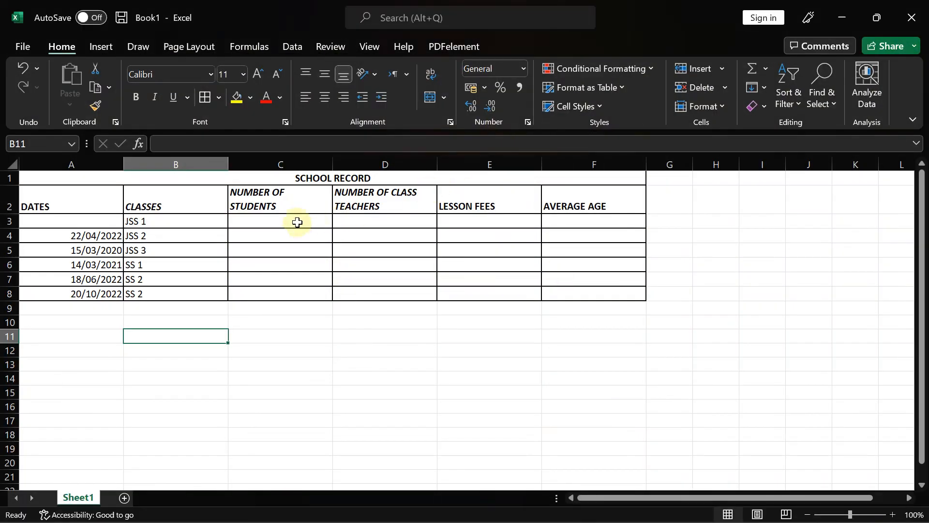
# - Enter student counts 156, 158, 190, 181, 189 and 189 into C3:C8
pyautogui.click(267, 223)
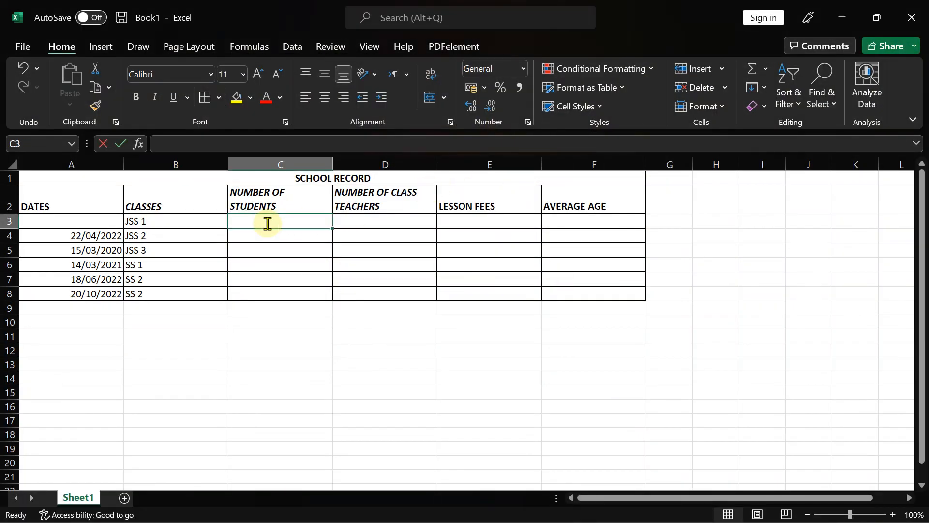
pyautogui.write('156')
pyautogui.press('Return')
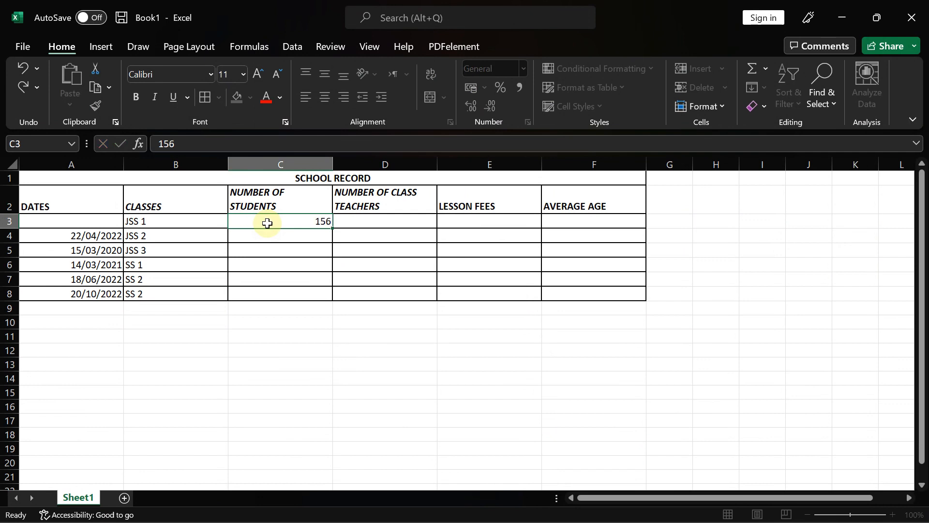
pyautogui.write('158')
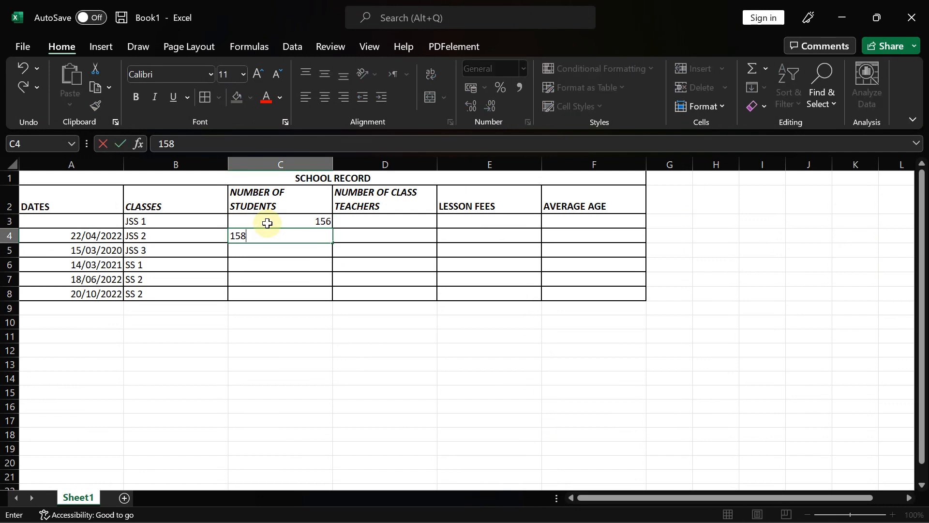
pyautogui.press('Return')
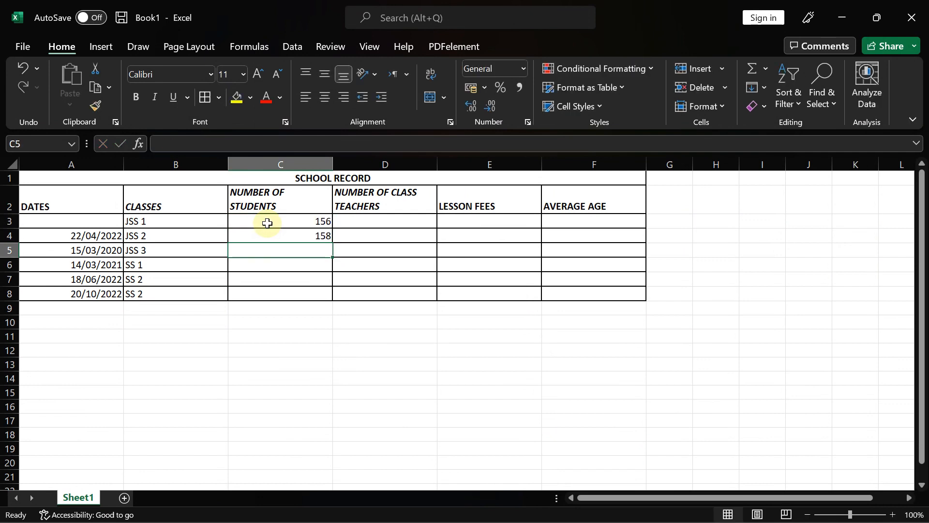
pyautogui.write('190')
pyautogui.press('Return')
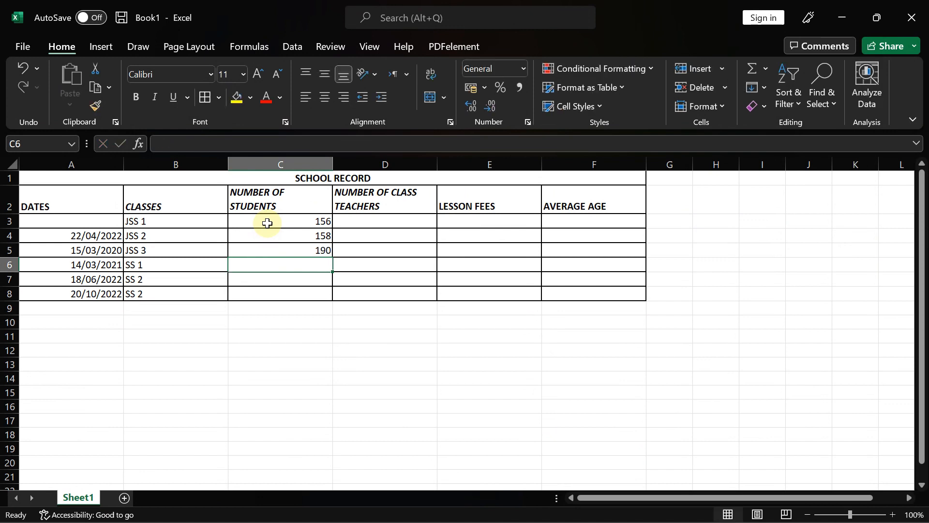
pyautogui.write('181')
pyautogui.press('Return')
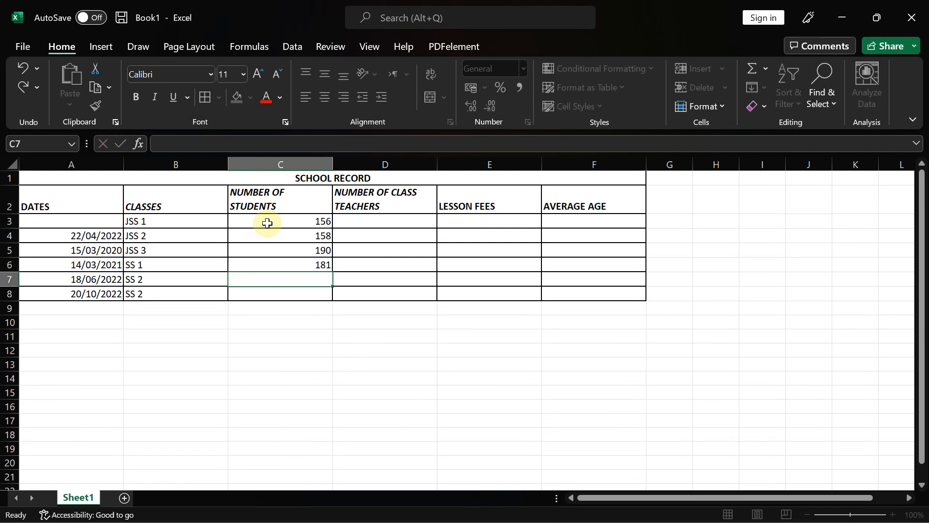
pyautogui.write('189')
pyautogui.press('Return')
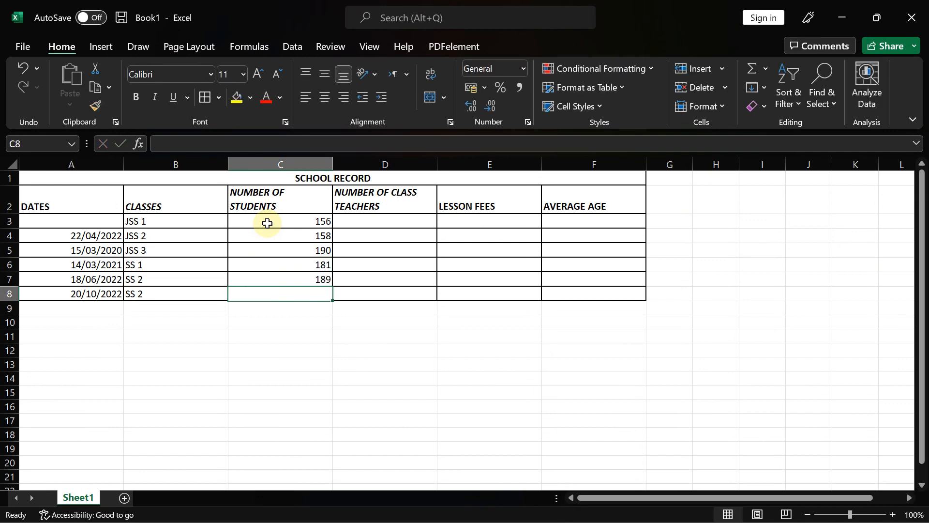
pyautogui.write('189')
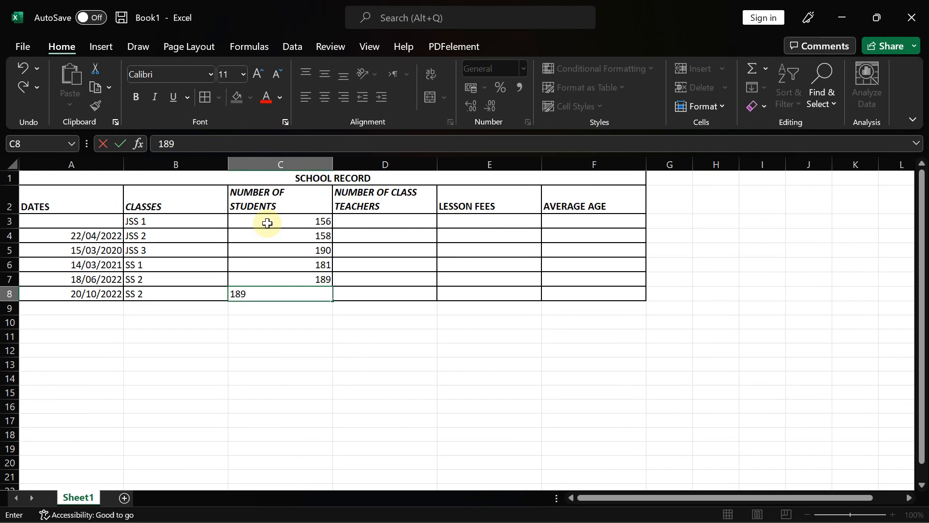
pyautogui.press('Return')
pyautogui.press('Up')
pyautogui.press('Up')
pyautogui.press('Up')
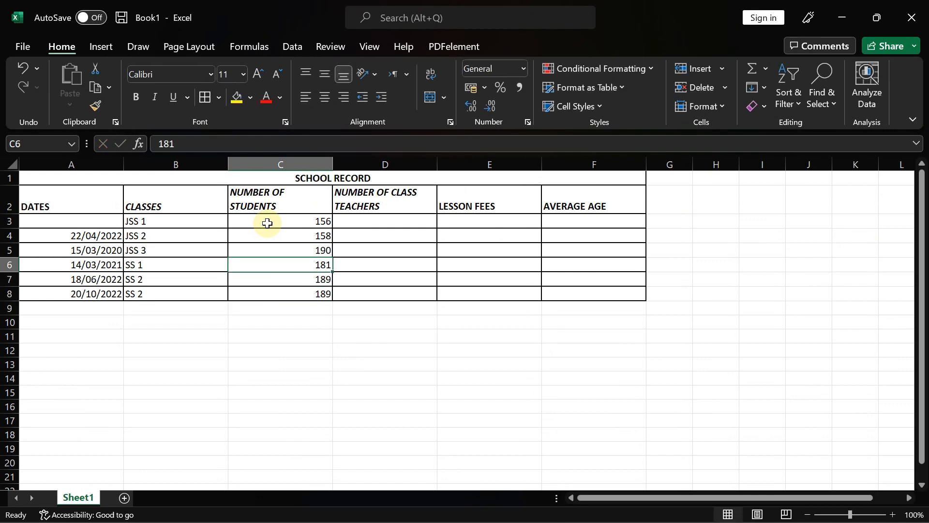
# - Check the question paper again, then go back to the Excel workbook
pyautogui.moveTo(571, 513)
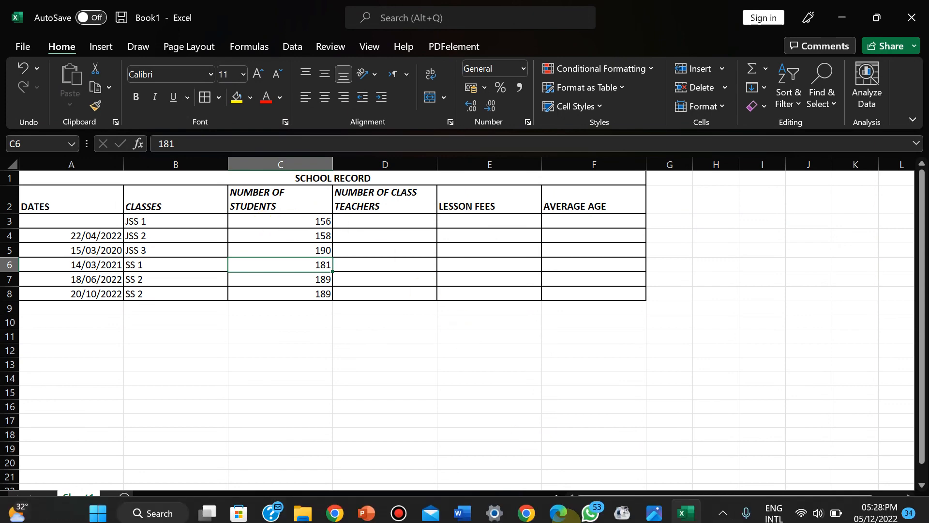
pyautogui.click(650, 505)
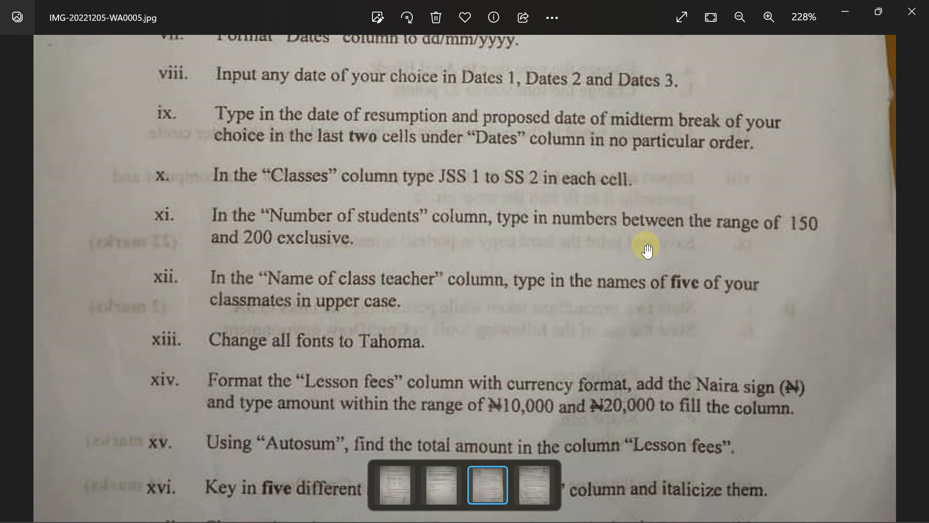
pyautogui.moveTo(653, 519)
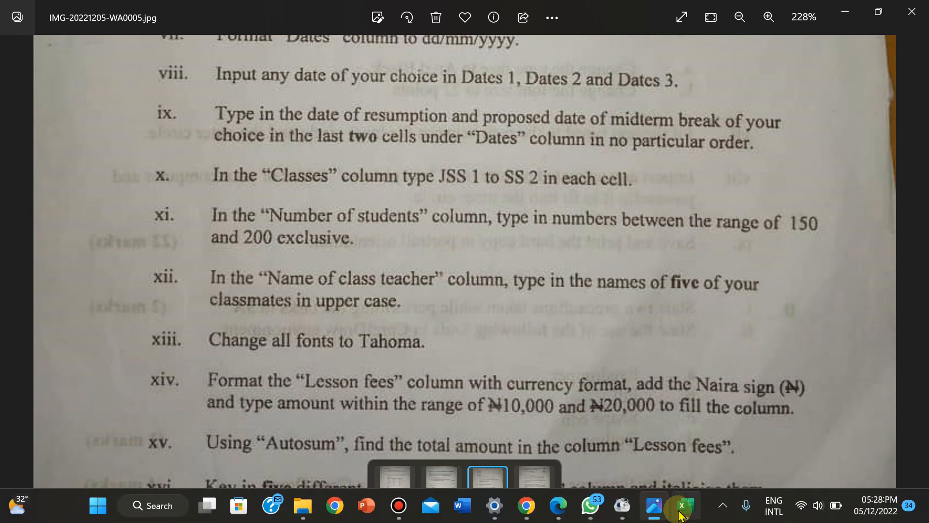
pyautogui.click(682, 513)
# - Type the first three teacher names in capitals into D3, D4 and D5
pyautogui.click(366, 225)
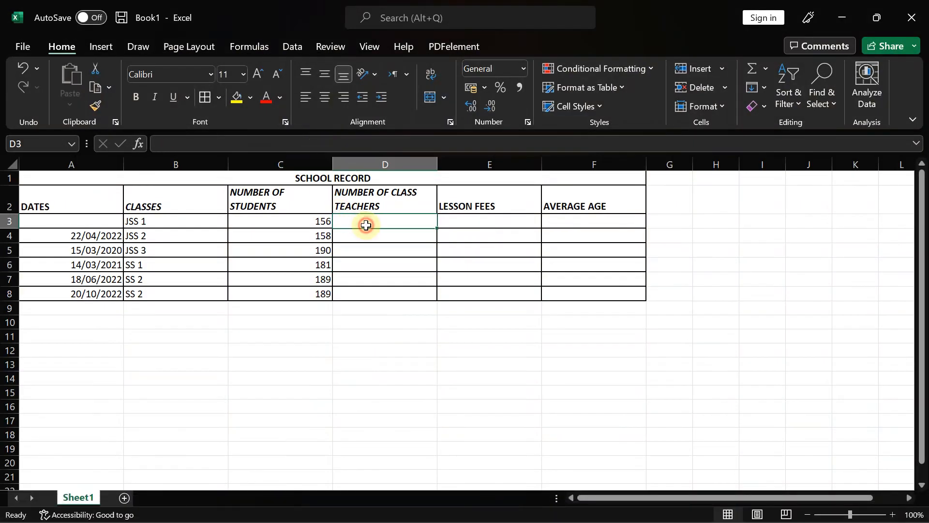
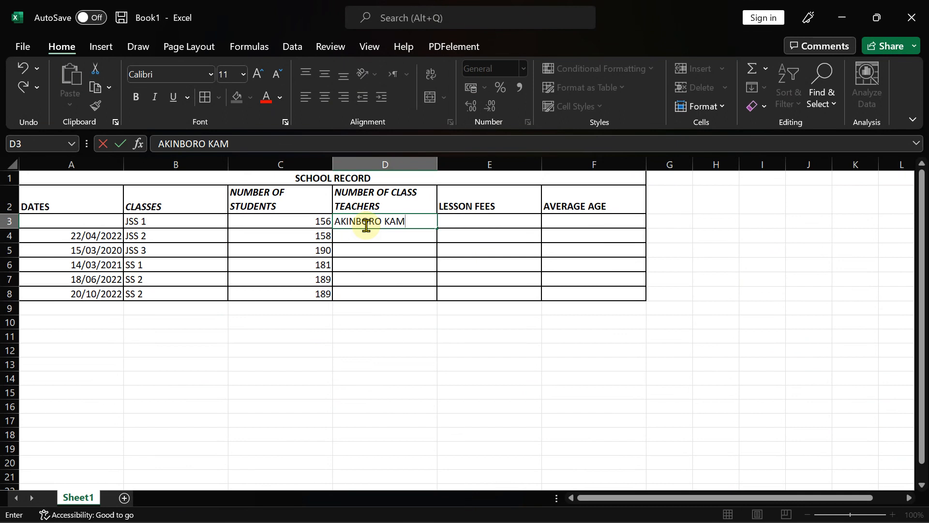
pyautogui.click(355, 239)
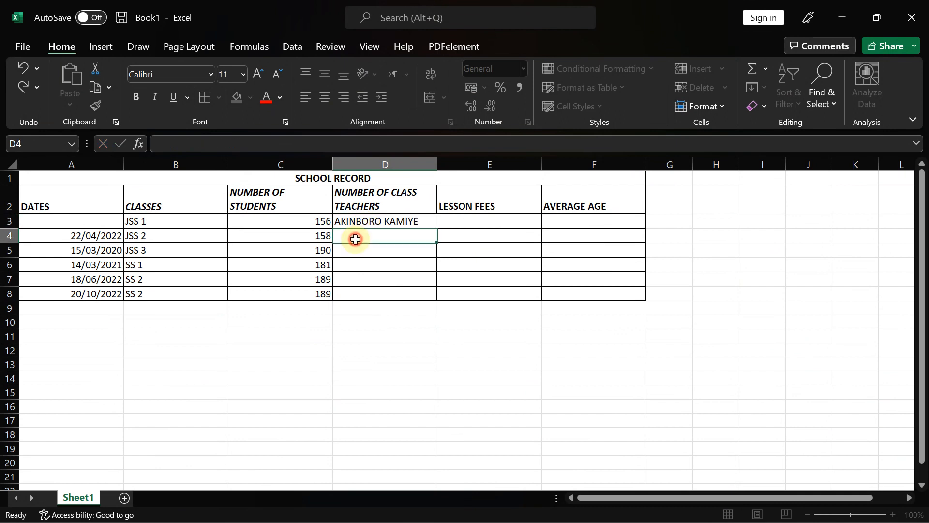
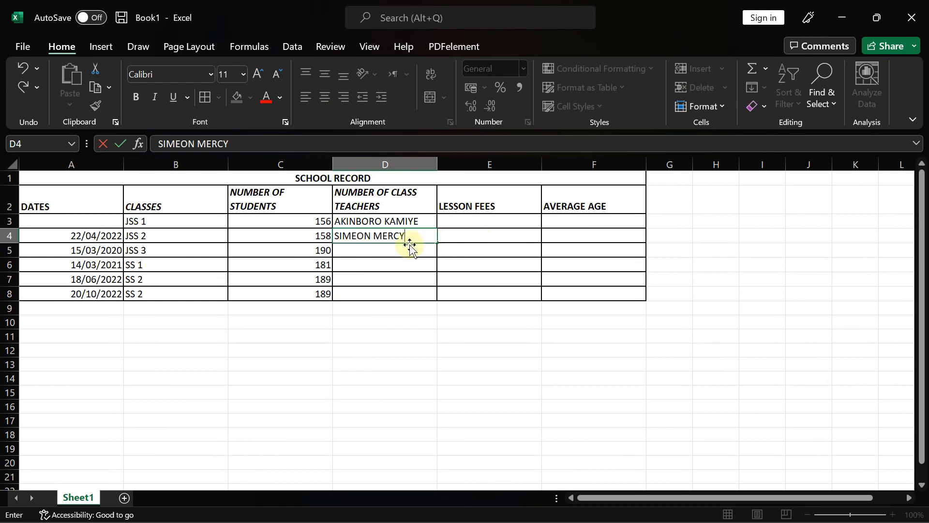
pyautogui.click(401, 250)
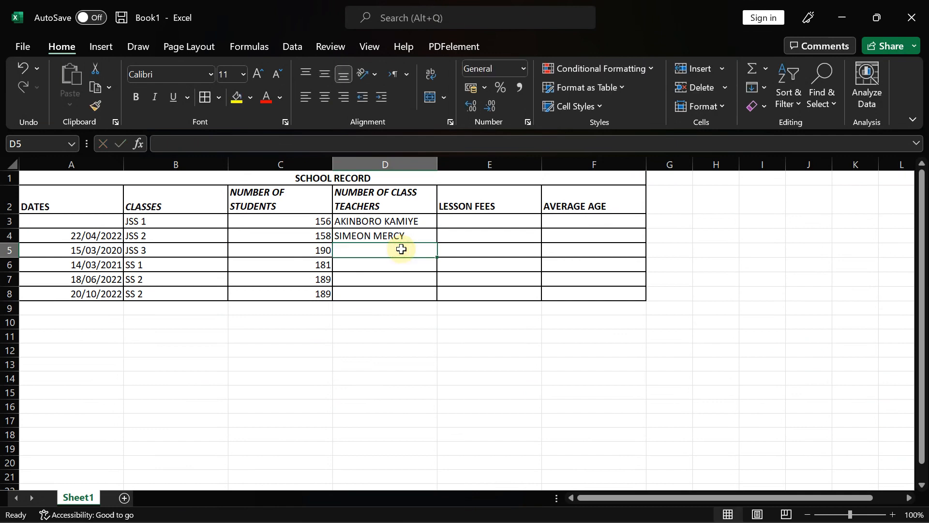
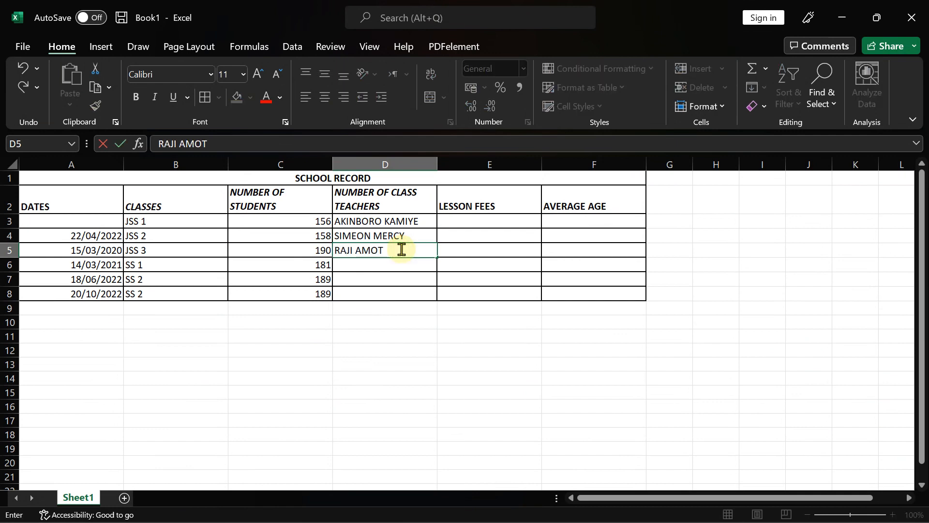
pyautogui.click(360, 264)
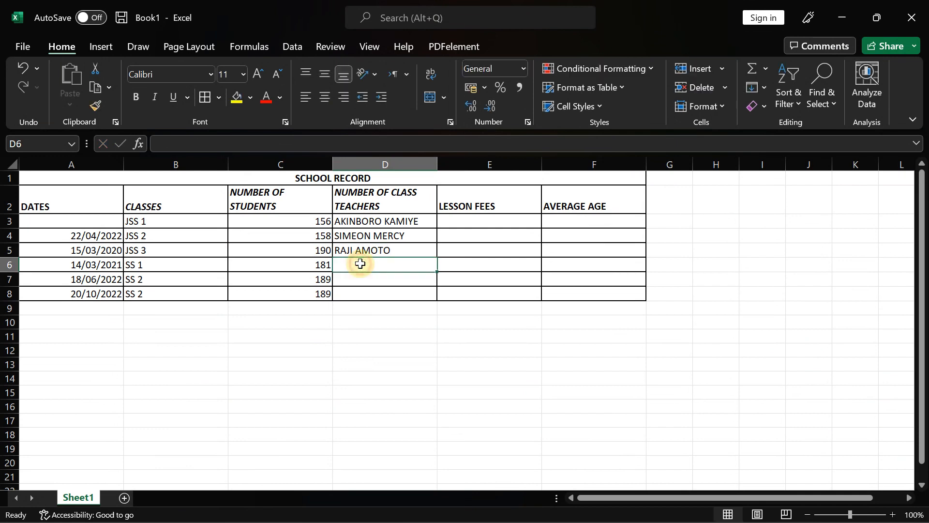
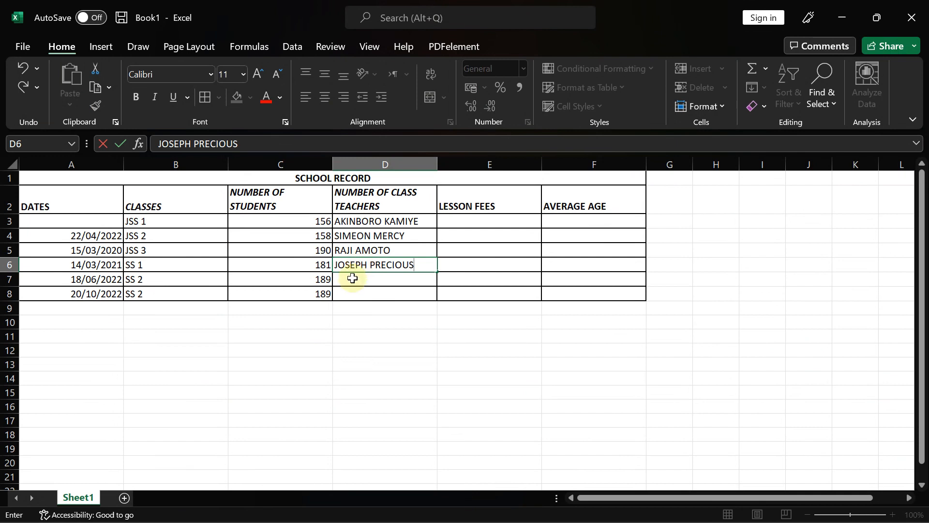
# - Type the remaining three teacher names in capitals into D6, D7 and D8
pyautogui.click(352, 279)
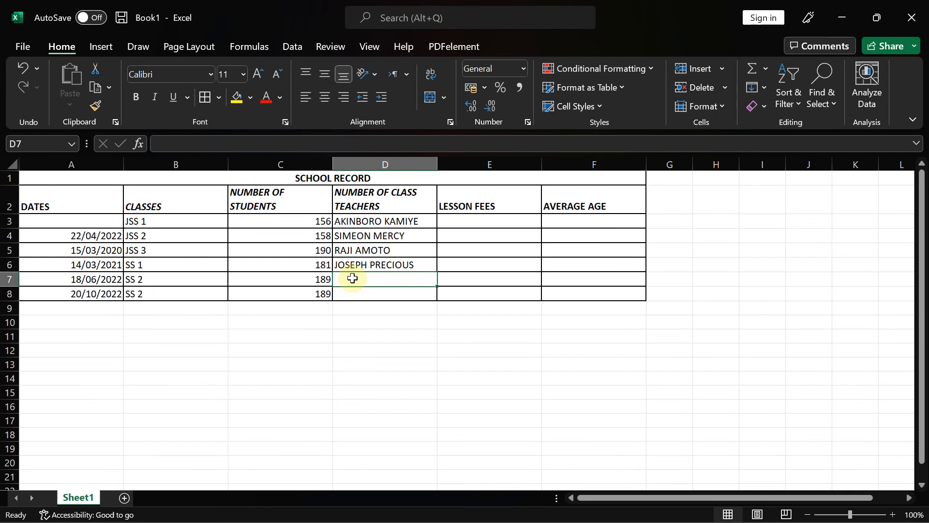
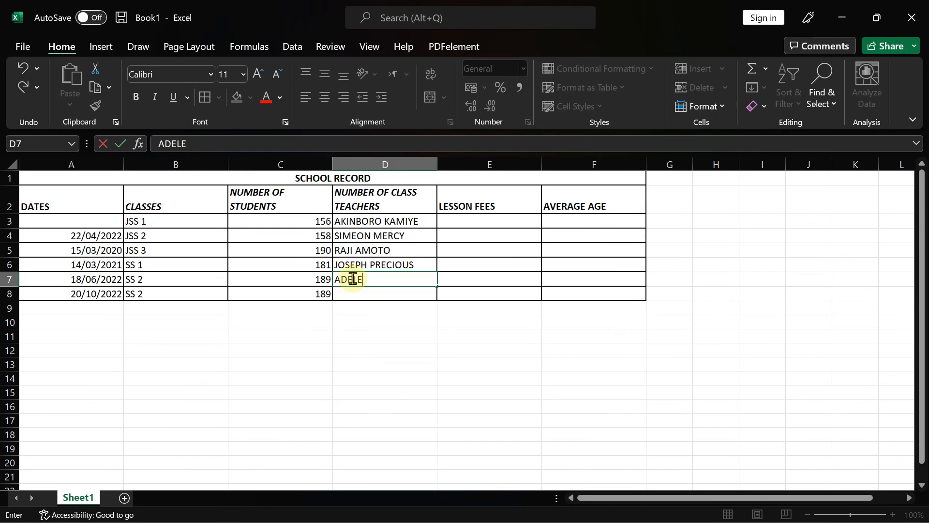
pyautogui.click(360, 292)
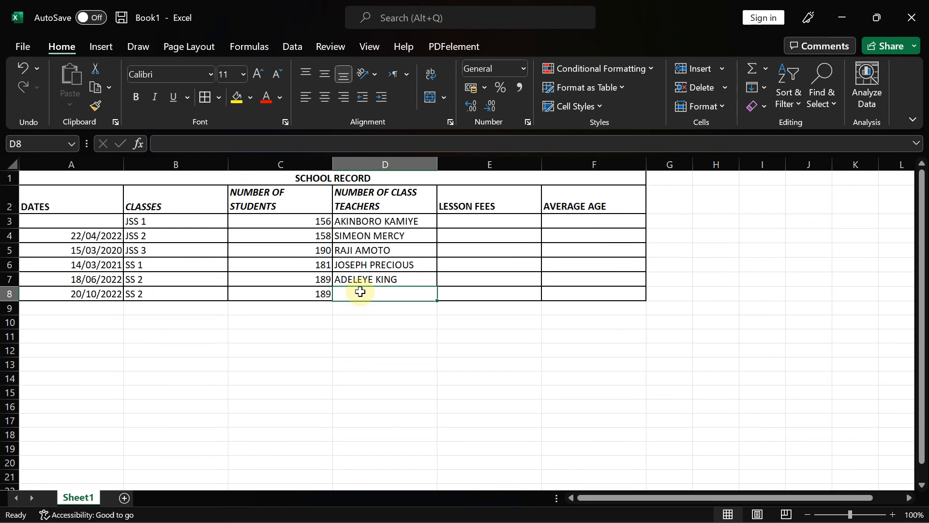
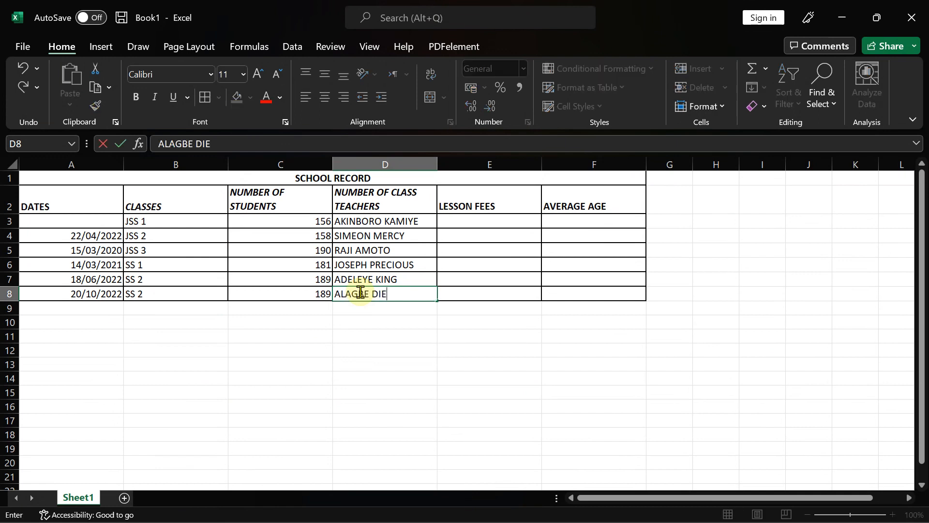
pyautogui.click(393, 221)
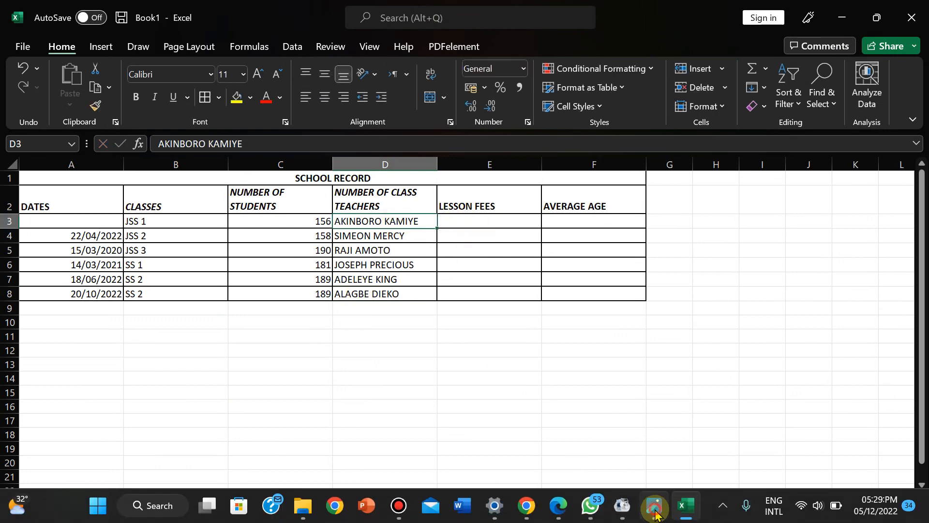
# - Set the whole A1:F8 SCHOOL RECORD table in Tahoma, then bring the question paper back up
pyautogui.click(654, 515)
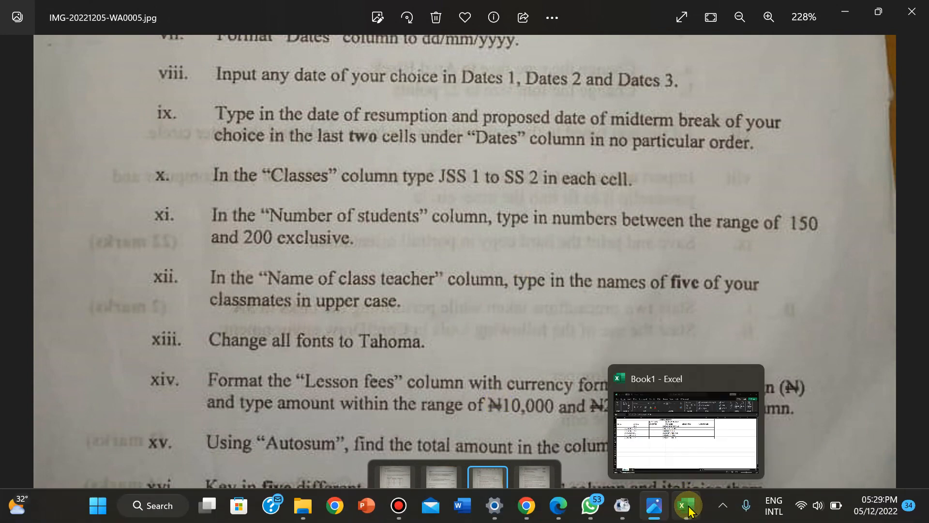
pyautogui.click(686, 506)
pyautogui.moveTo(56, 178); pyautogui.dragTo(522, 293)
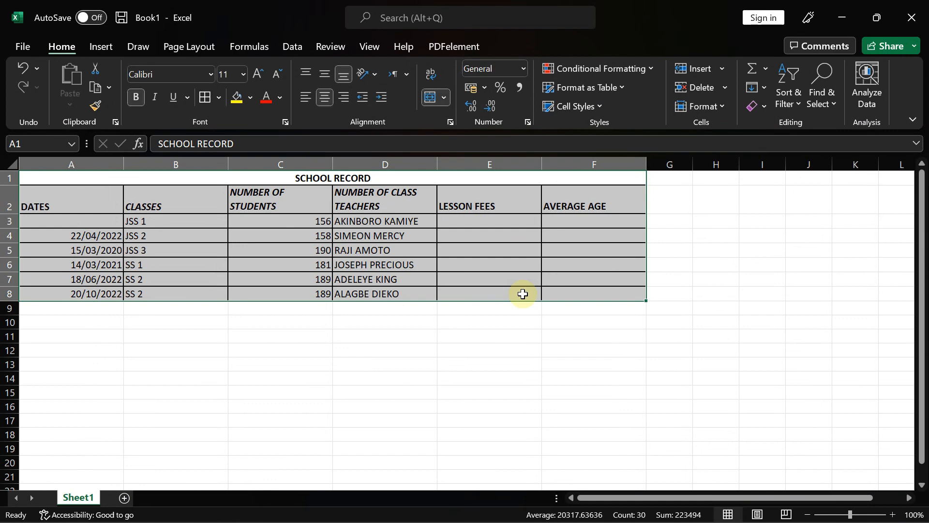
pyautogui.click(157, 75)
pyautogui.write('Tahoma')
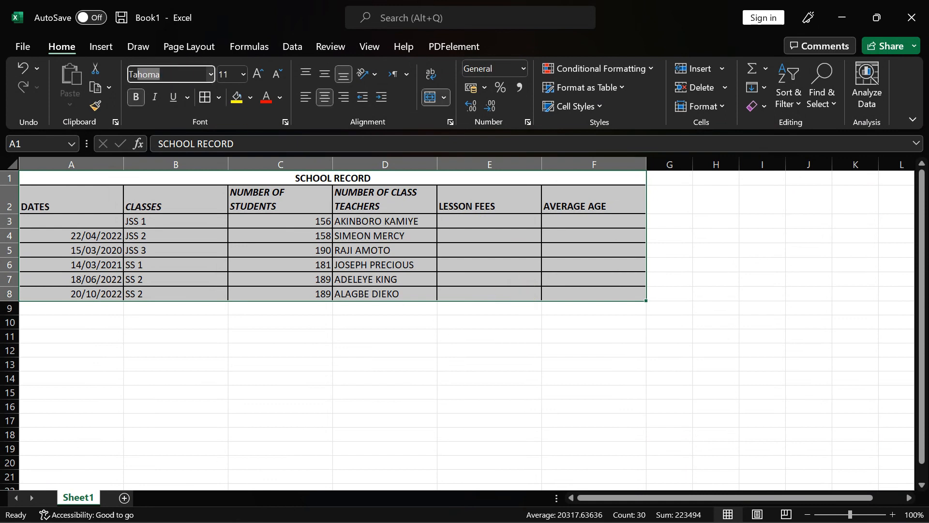
pyautogui.press('Return')
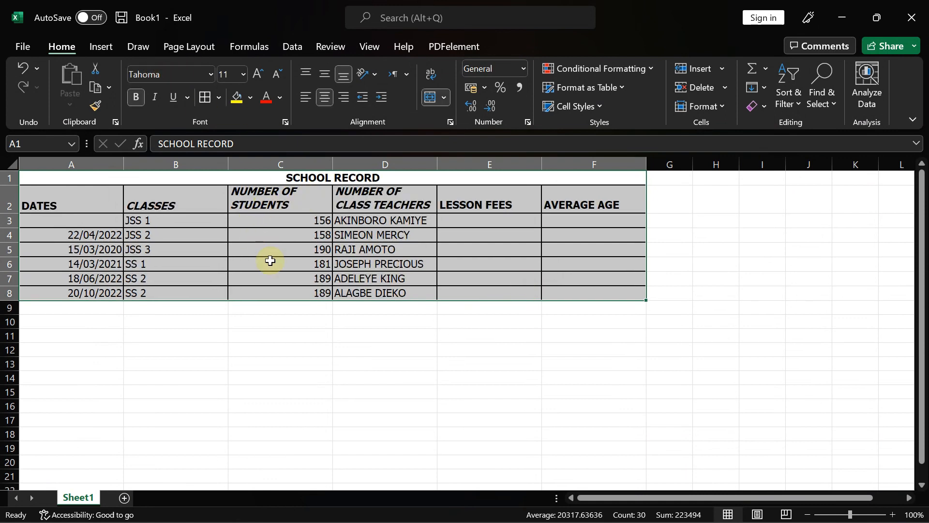
pyautogui.click(346, 347)
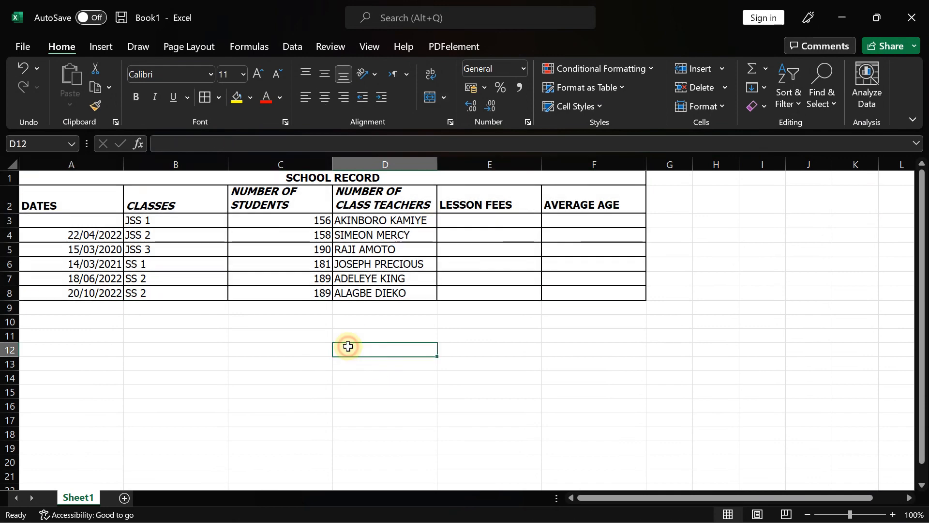
pyautogui.click(662, 508)
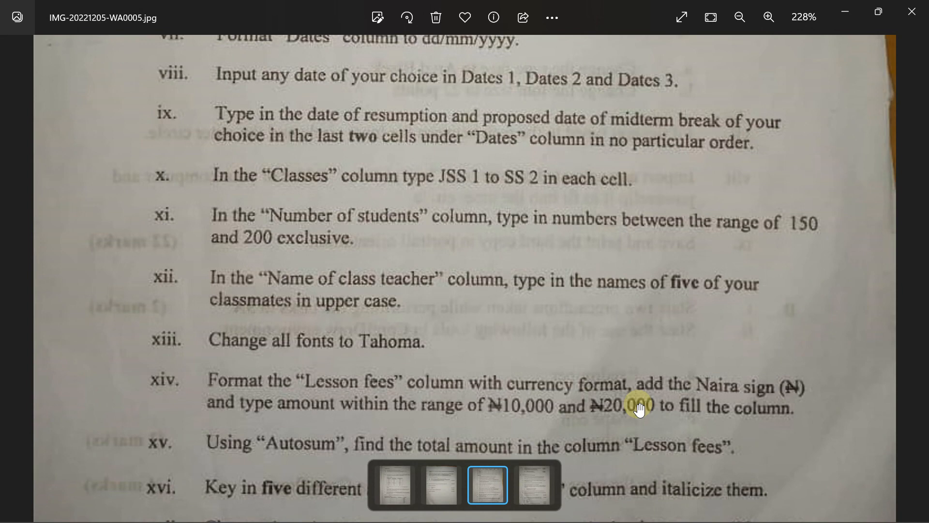
# - Return to the SCHOOL RECORD workbook after reading the task xiv Lesson fees instruction
pyautogui.click(682, 508)
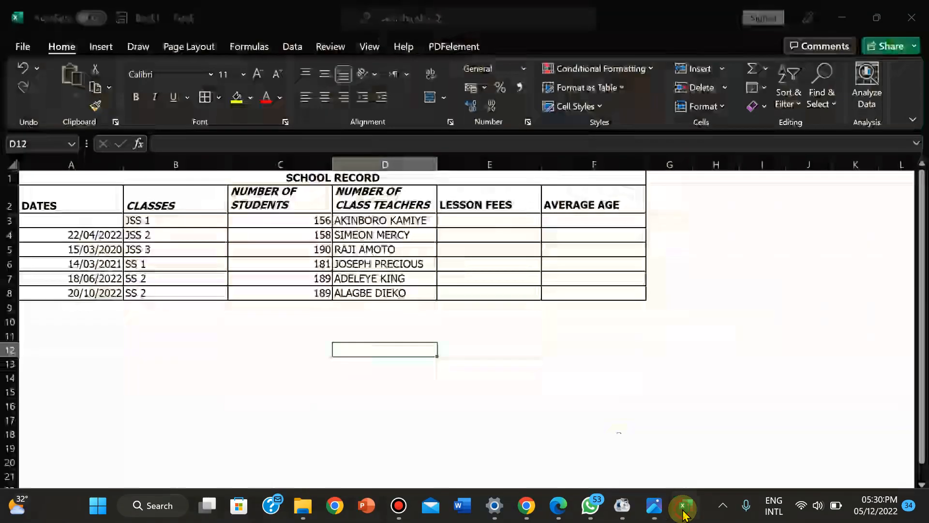
# - Enter lesson fees 12000, 14000, 16000, 18000, 20000 and 20000 into E3:E8
pyautogui.click(481, 223)
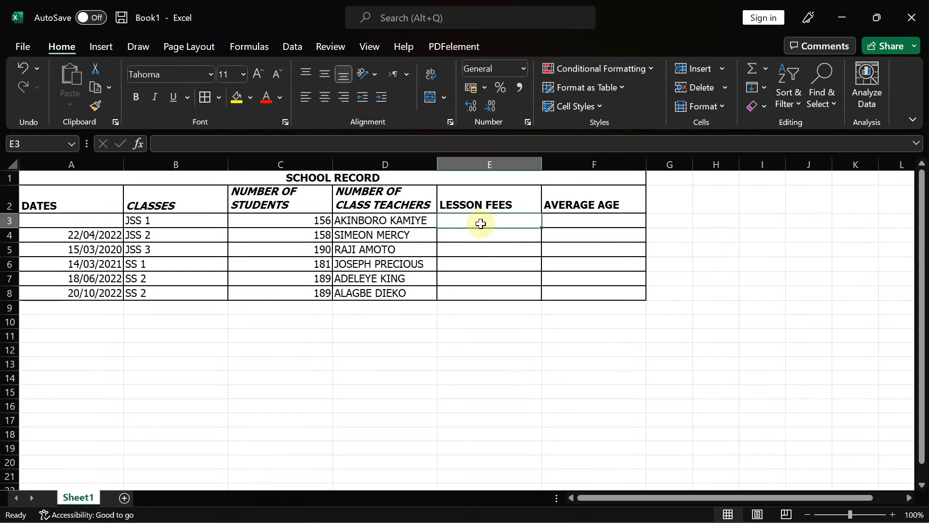
pyautogui.write('12000')
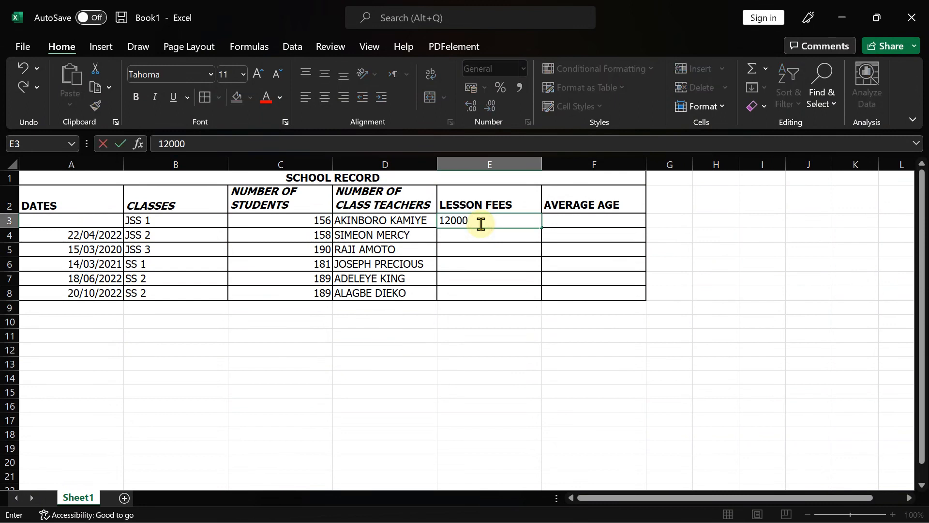
pyautogui.press('Return')
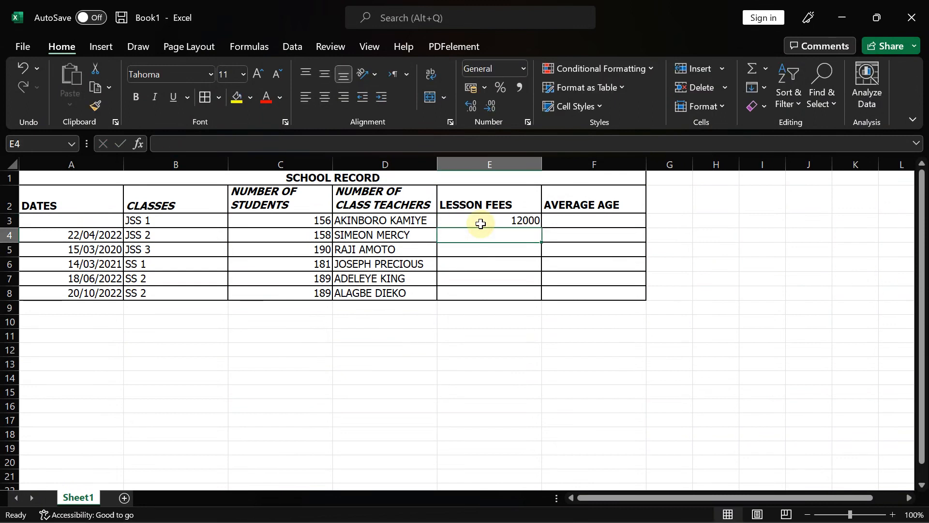
pyautogui.write('14000')
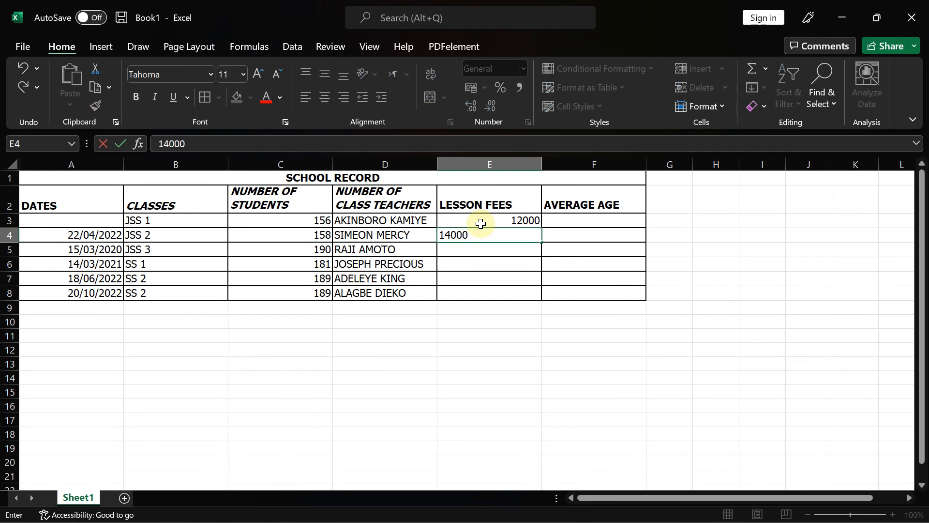
pyautogui.press('Return')
pyautogui.write('1')
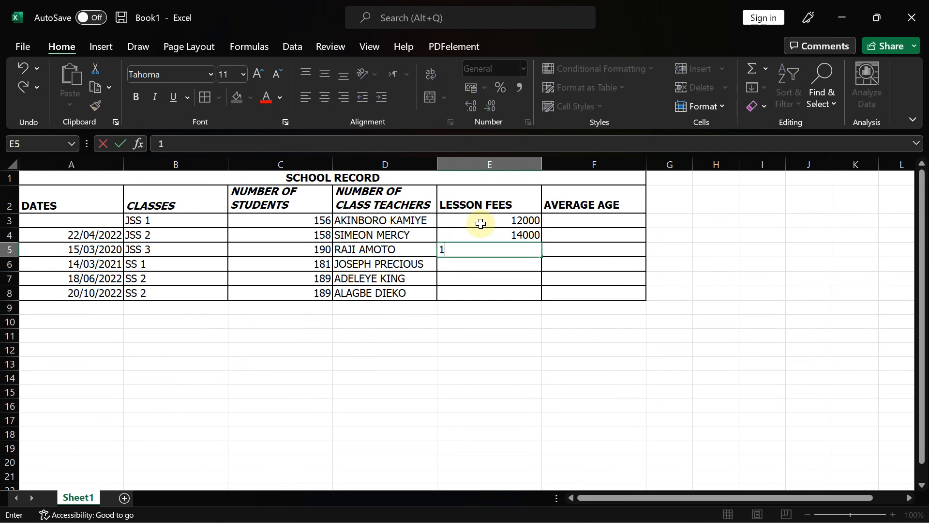
pyautogui.write('6000')
pyautogui.press('Return')
pyautogui.write('18000')
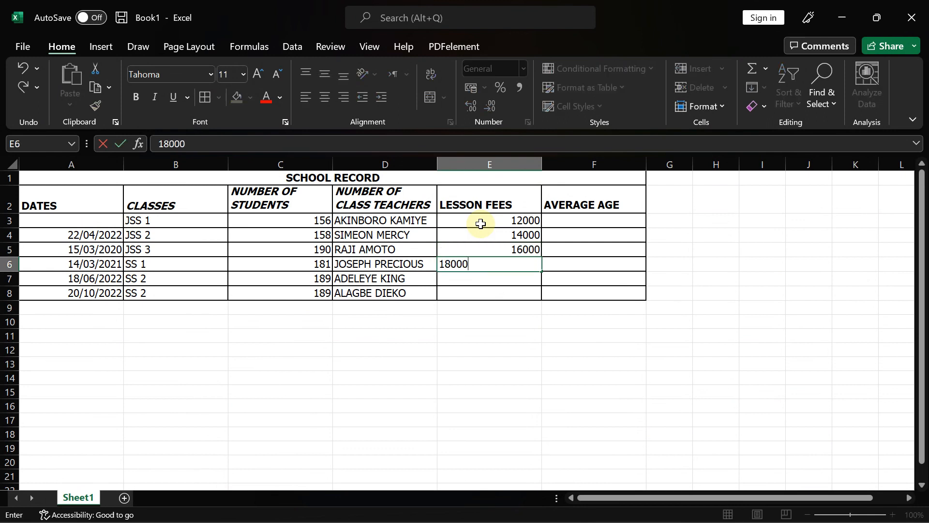
pyautogui.press('Return')
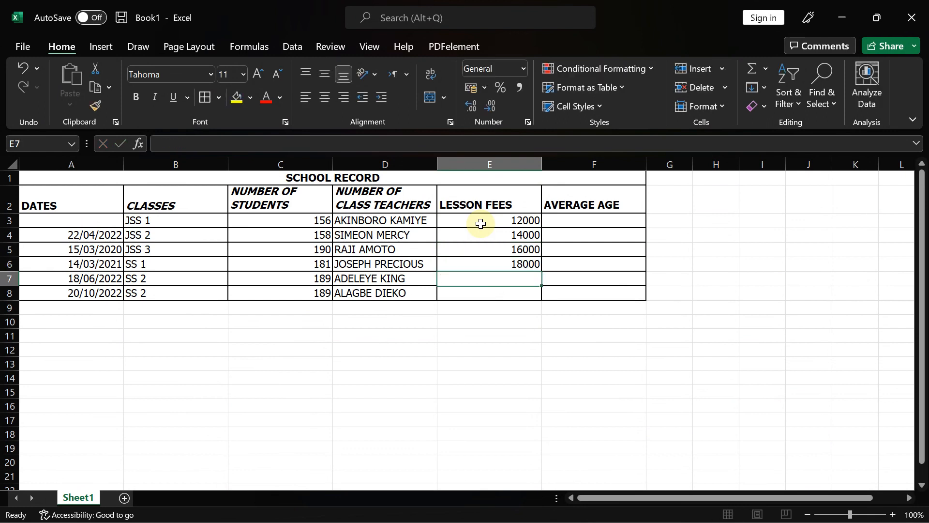
pyautogui.write('20000')
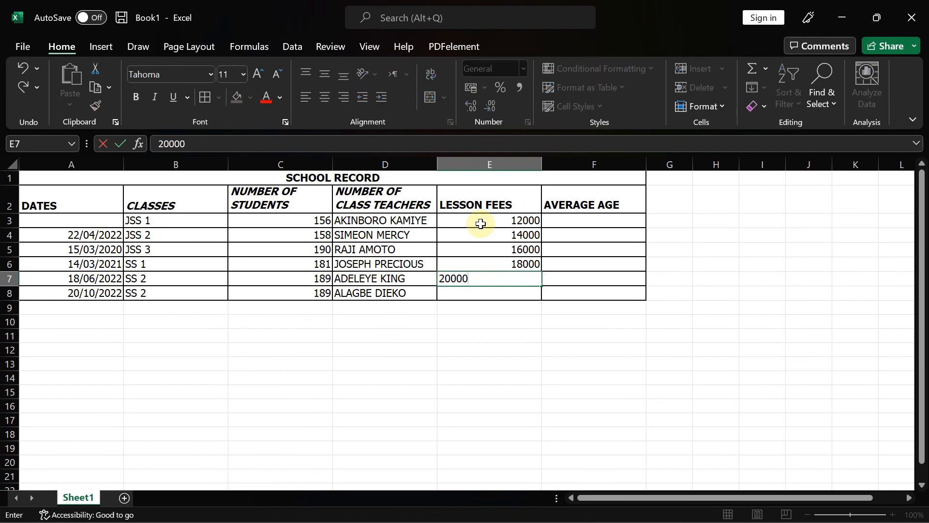
pyautogui.press('Return')
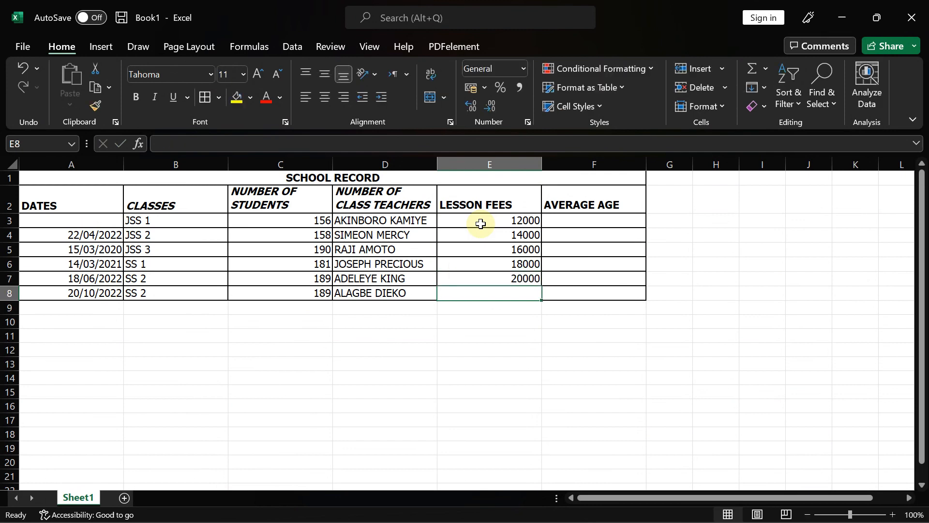
pyautogui.write('20000')
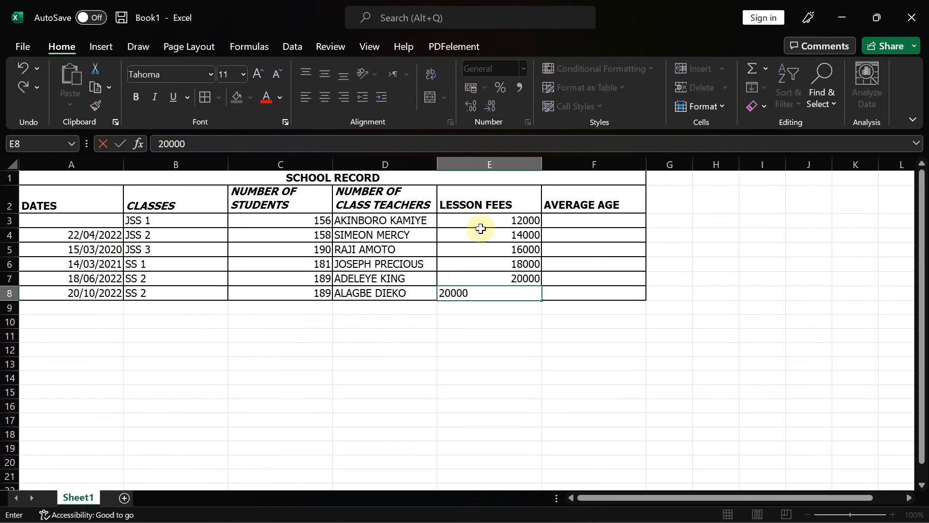
# - Format the lesson fees in E3:E8 as Naira currency, showing ₦12,000.00 to ₦20,000.00
pyautogui.click(463, 333)
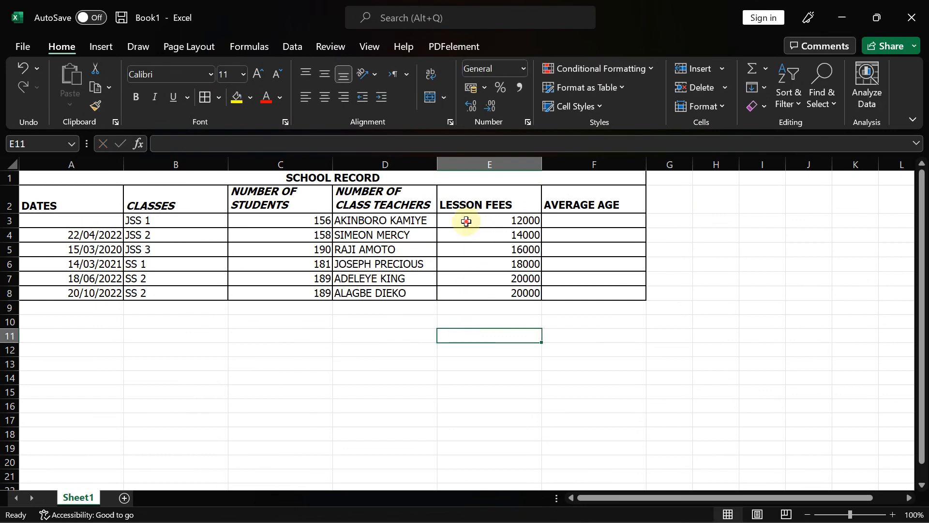
pyautogui.moveTo(466, 221); pyautogui.dragTo(473, 292)
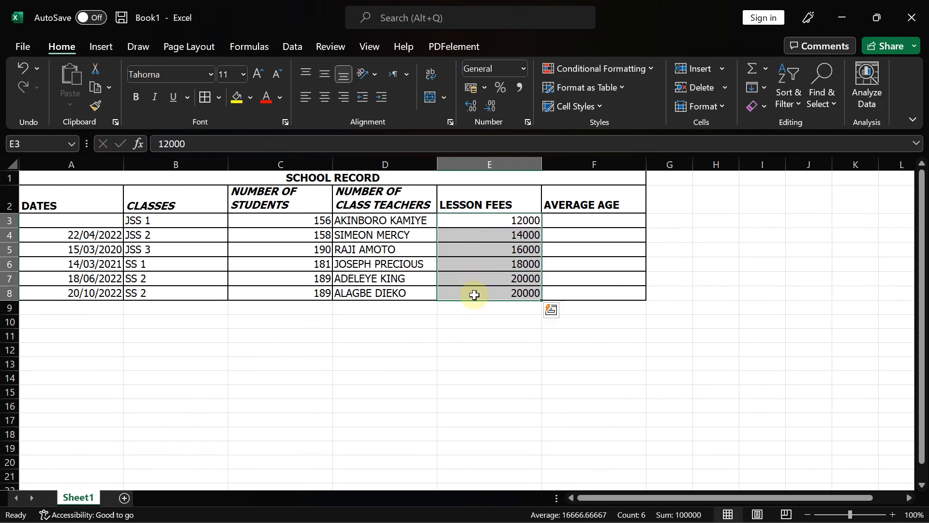
pyautogui.click(523, 71)
pyautogui.click(542, 166)
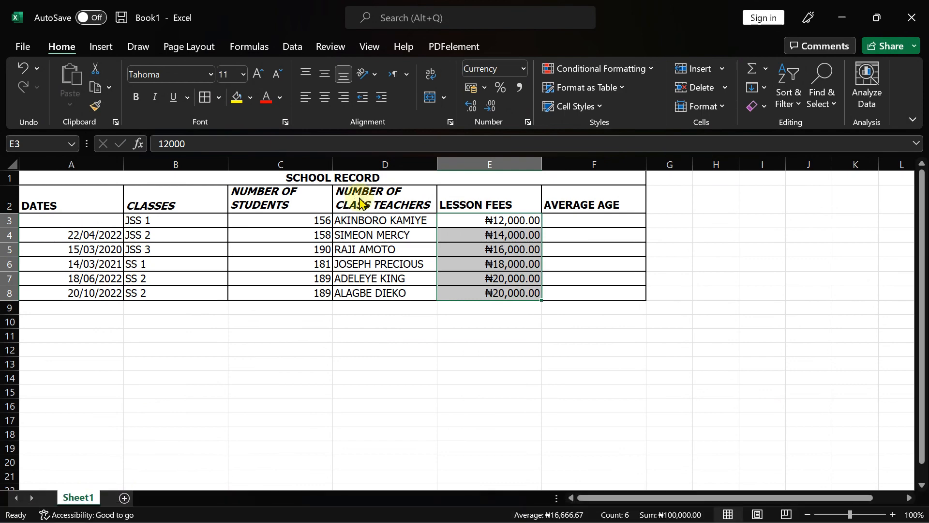
pyautogui.press('super')
# - Check that Control Panel's Region currency settings use the ₦ symbol, then close Control Panel
pyautogui.write('control Panel')
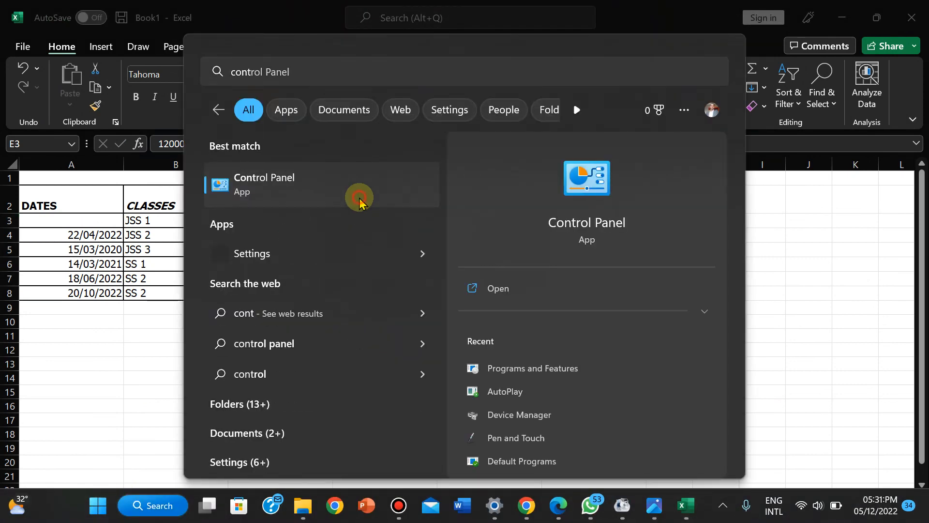
pyautogui.click(359, 202)
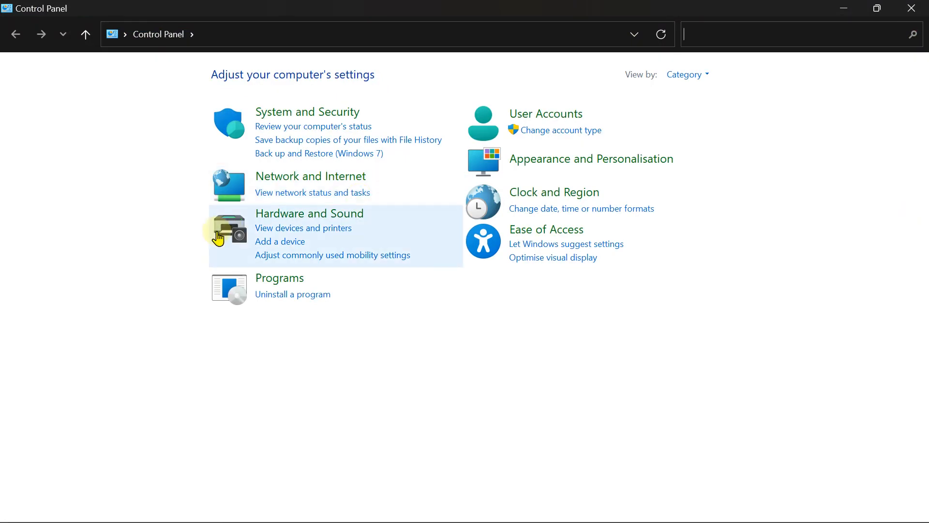
pyautogui.click(523, 203)
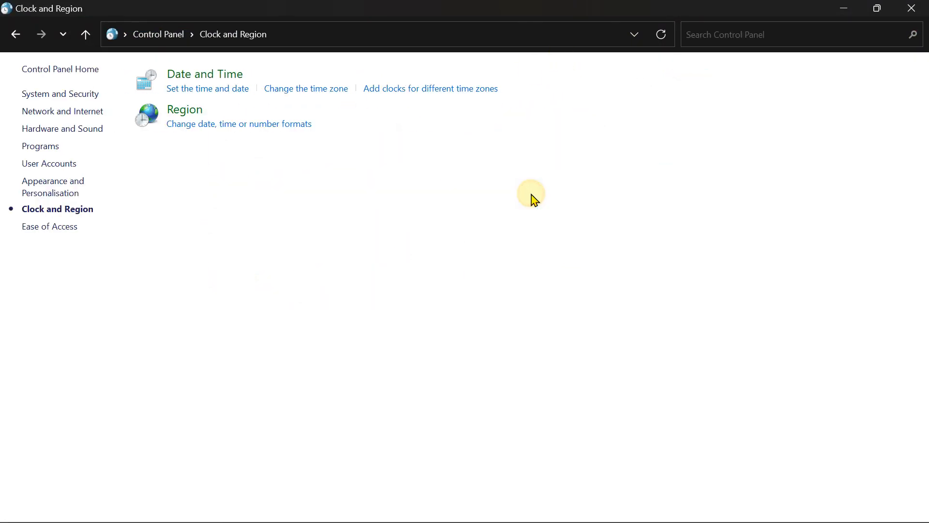
pyautogui.click(204, 109)
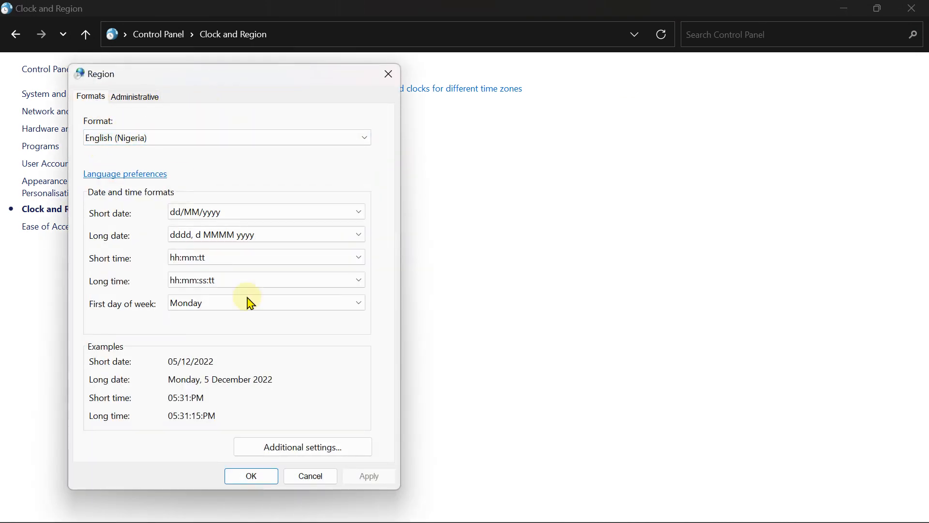
pyautogui.click(309, 447)
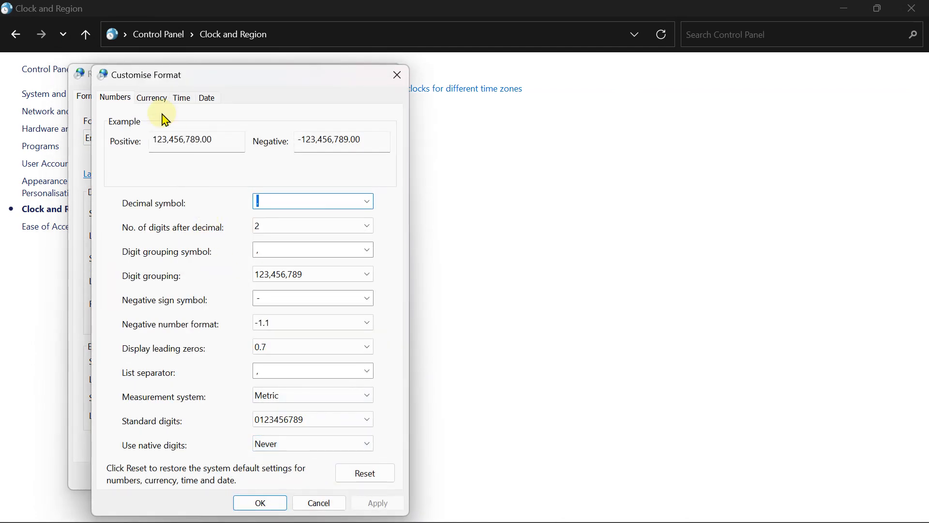
pyautogui.click(151, 99)
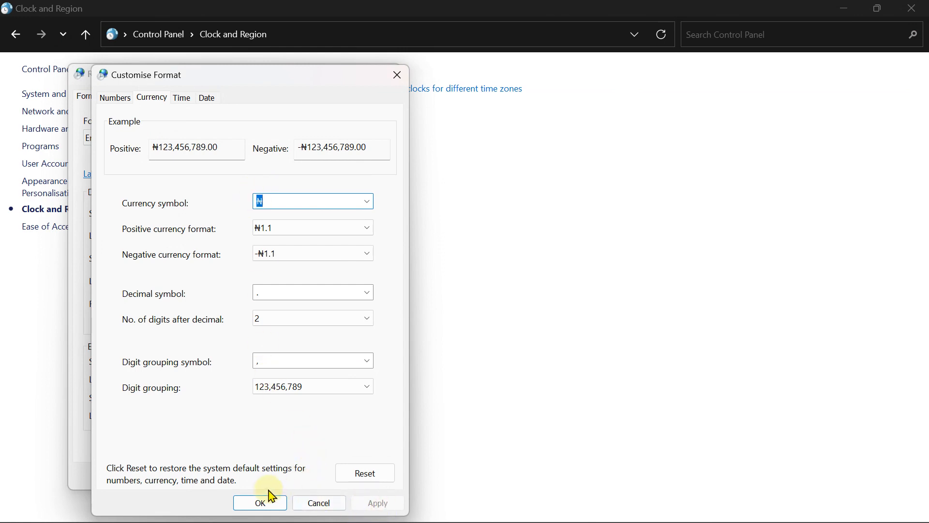
pyautogui.click(262, 503)
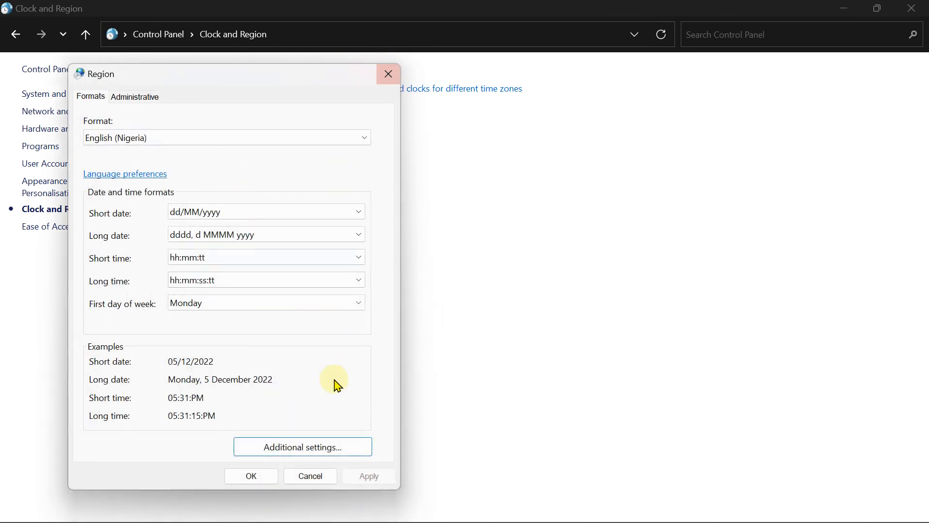
pyautogui.click(240, 476)
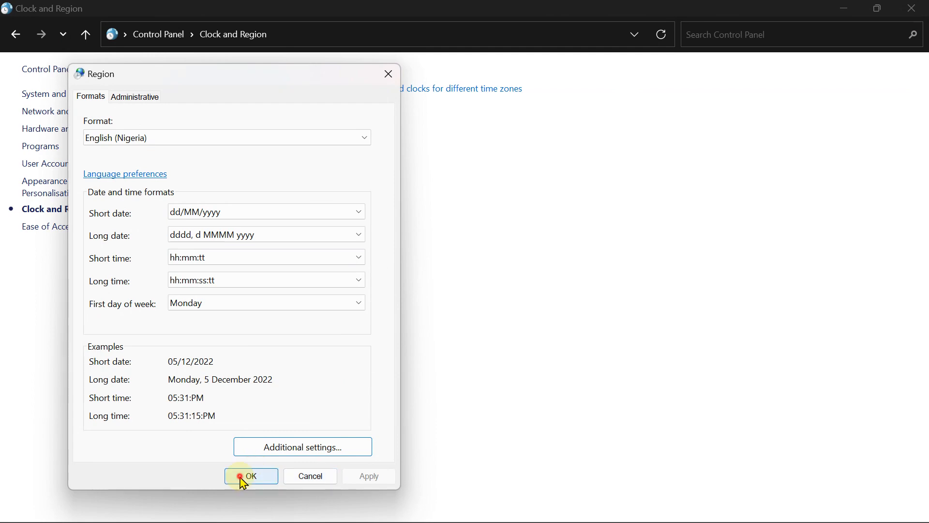
pyautogui.click(911, 9)
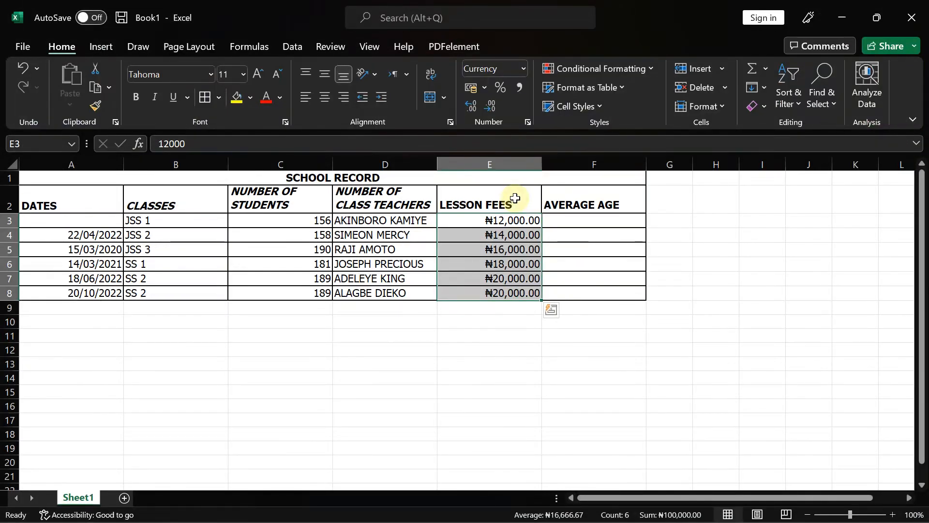
pyautogui.click(523, 69)
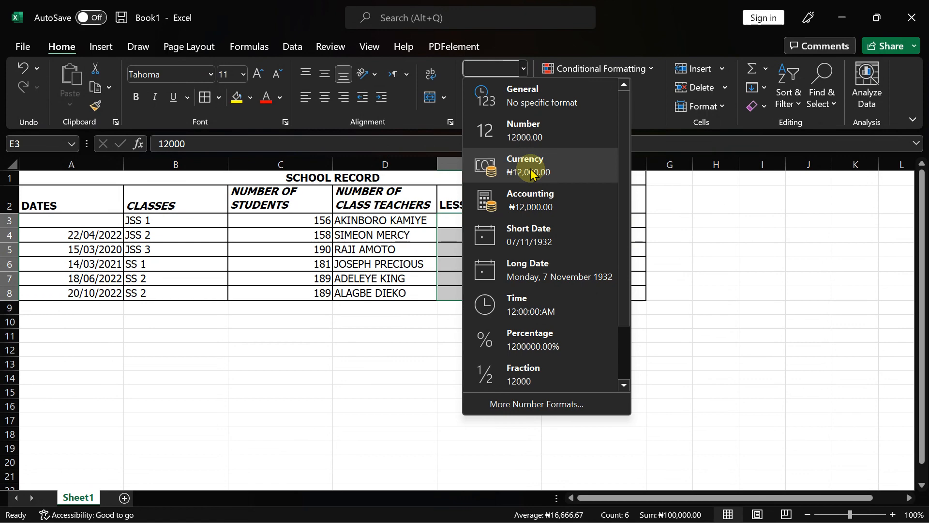
pyautogui.click(546, 403)
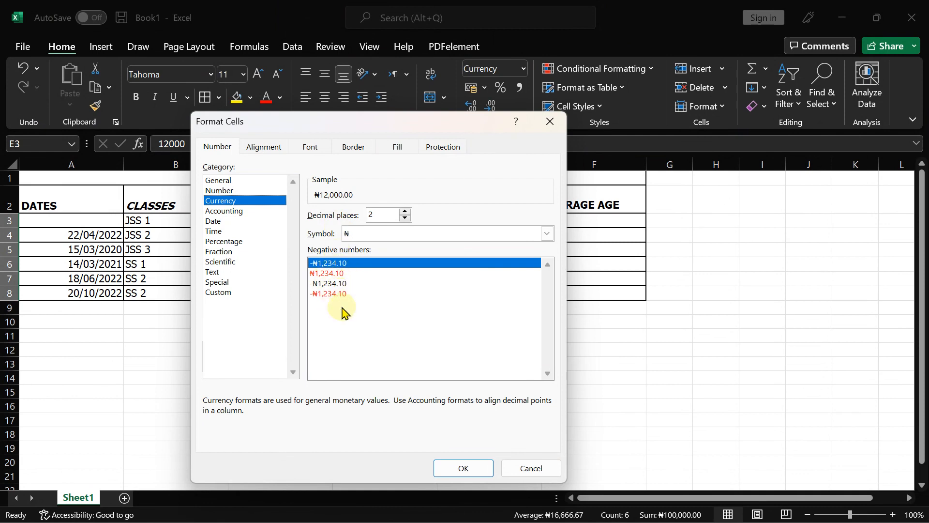
pyautogui.click(547, 234)
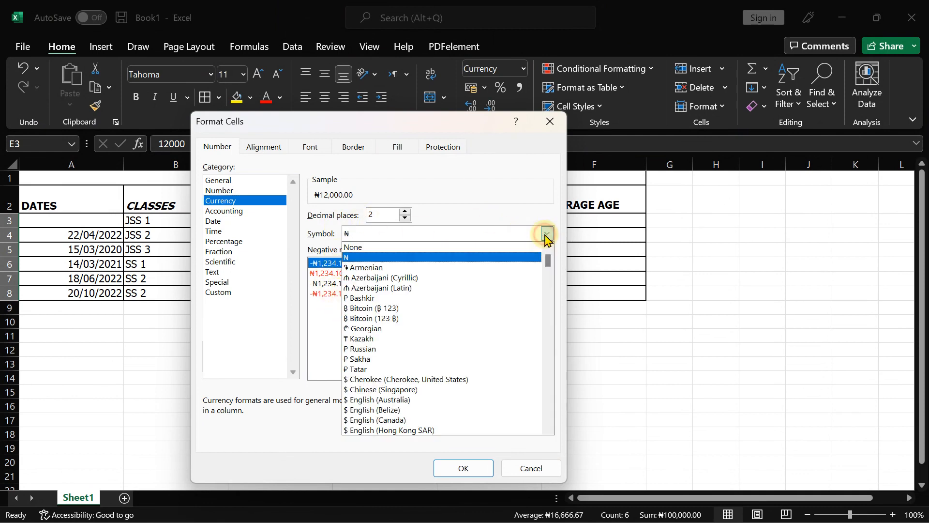
pyautogui.click(547, 234)
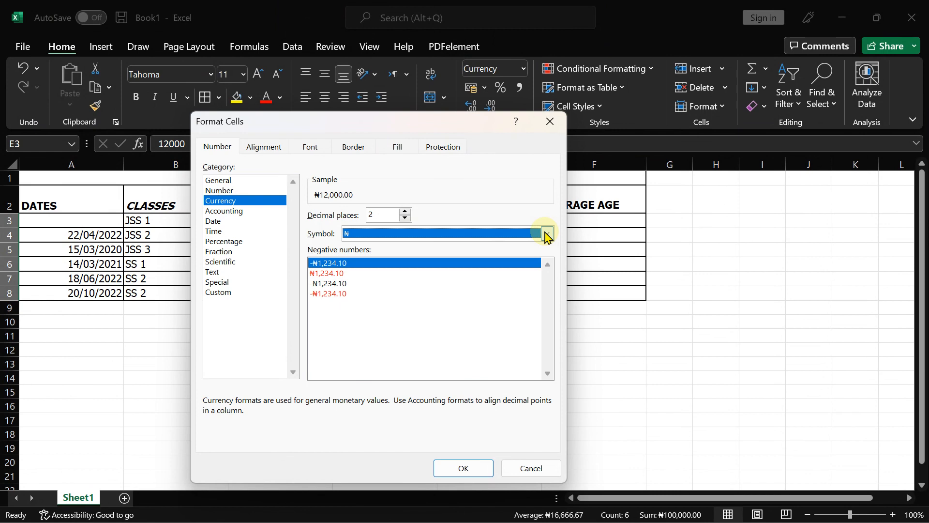
pyautogui.click(547, 234)
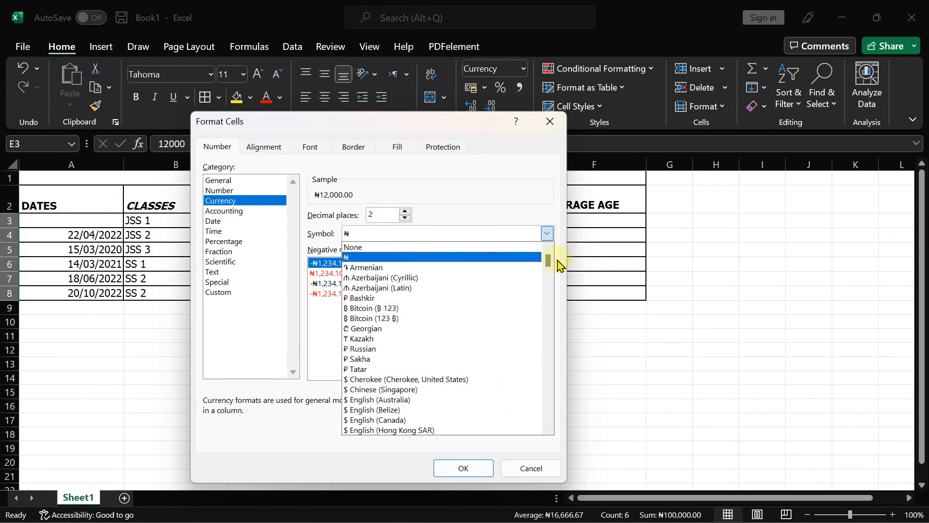
pyautogui.moveTo(548, 260); pyautogui.dragTo(547, 234)
pyautogui.click(531, 469)
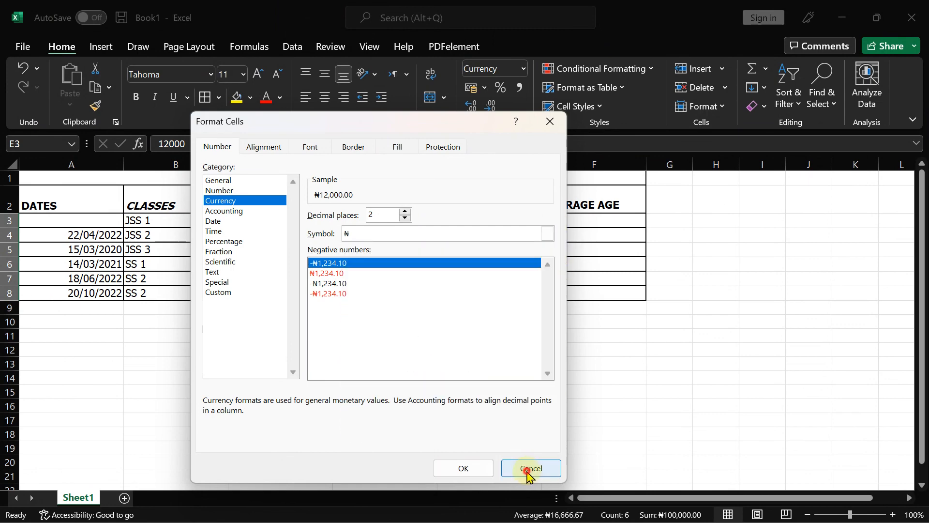
pyautogui.click(531, 469)
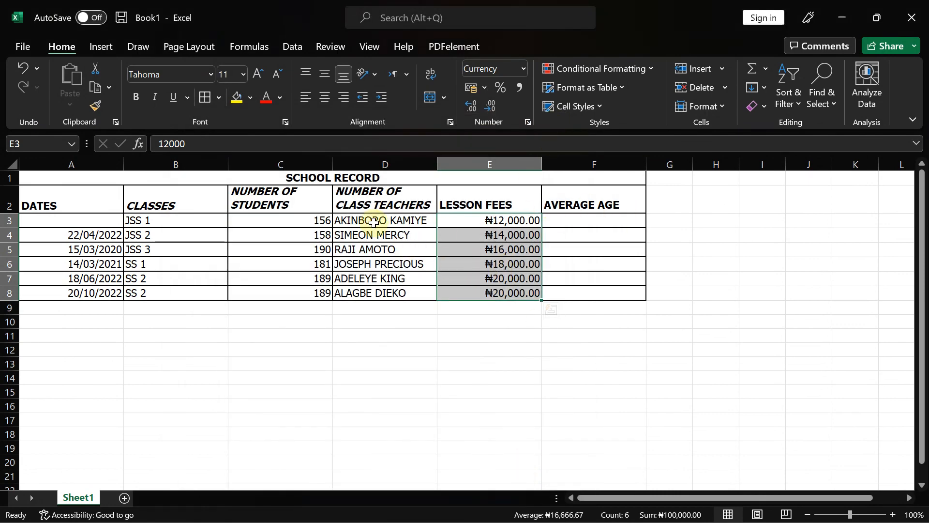
# - Deselect the fee cells and scroll the question paper to tasks x–xvii on lesson fees
pyautogui.click(257, 267)
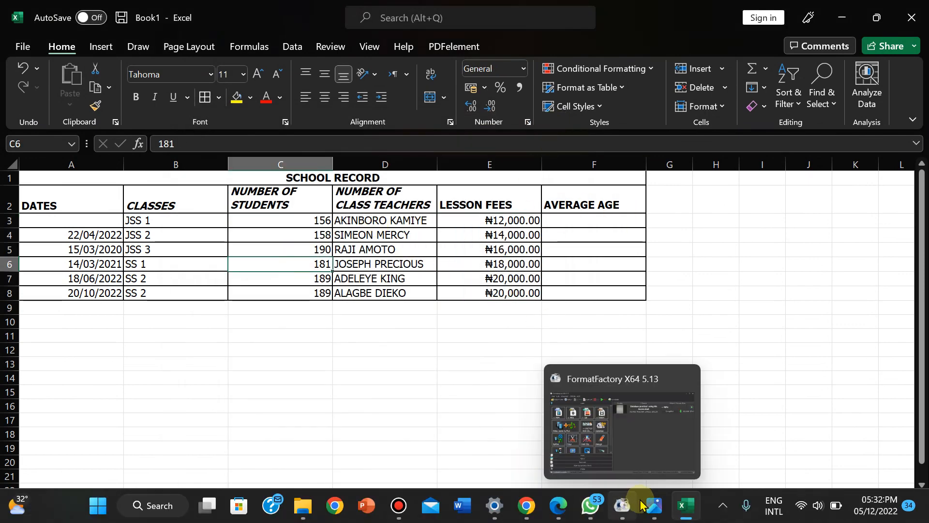
pyautogui.click(655, 505)
pyautogui.moveTo(614, 234); pyautogui.dragTo(595, 71)
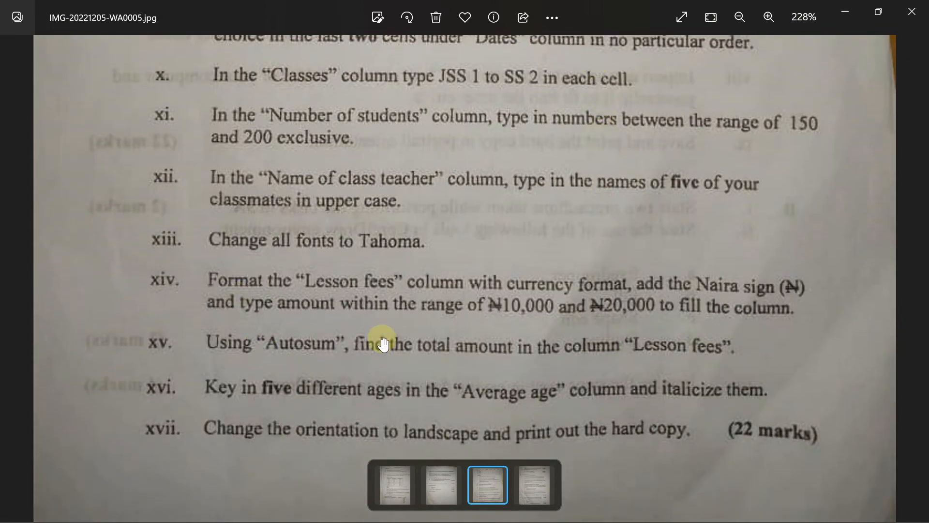
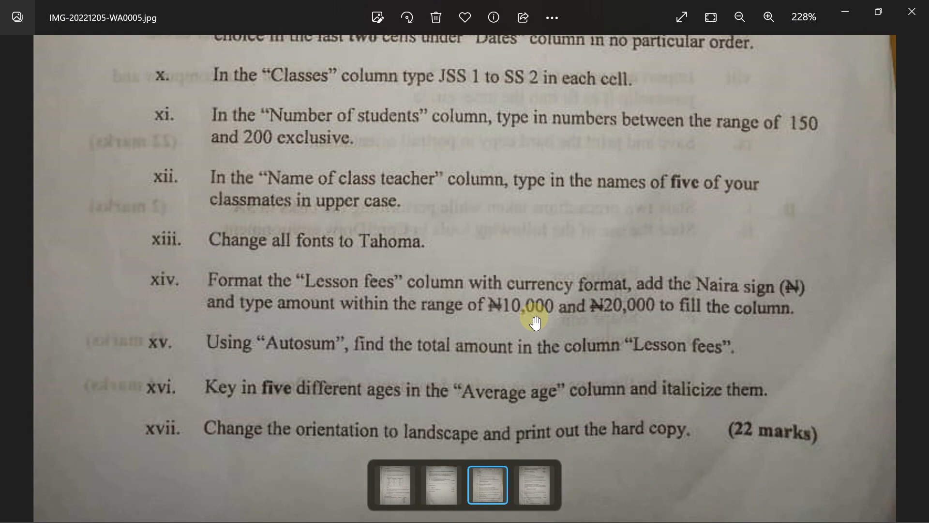
# - Reread exam items iv–ix on the question photo, then return to the SCHOOL RECORD workbook
pyautogui.click(686, 505)
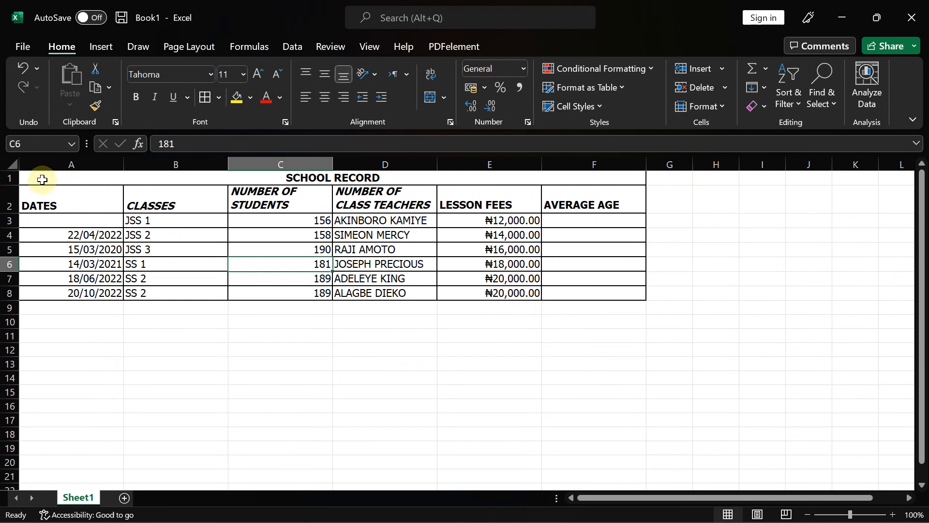
pyautogui.moveTo(674, 518)
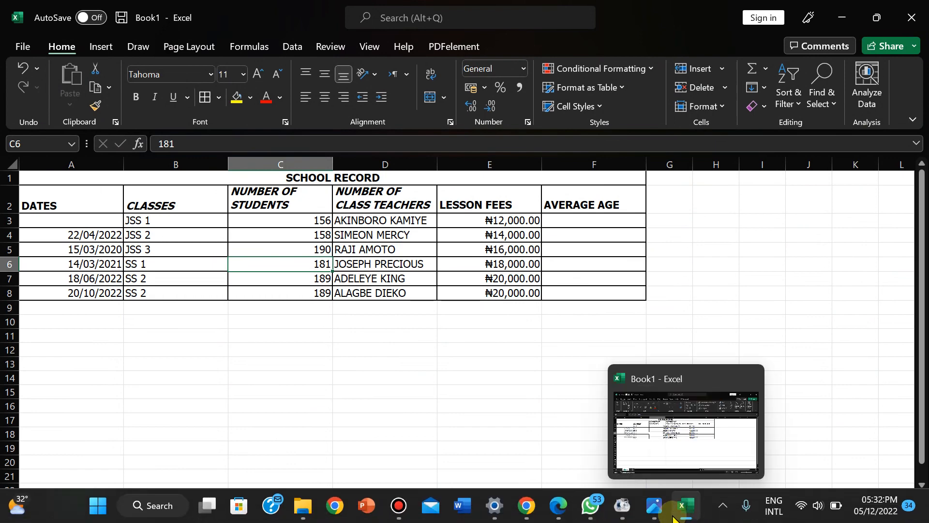
pyautogui.click(657, 517)
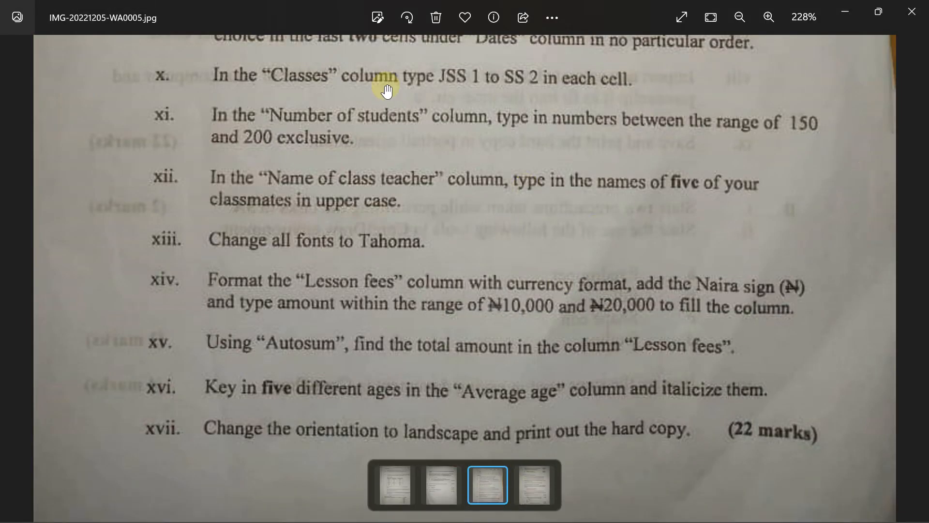
pyautogui.moveTo(387, 91); pyautogui.dragTo(417, 467)
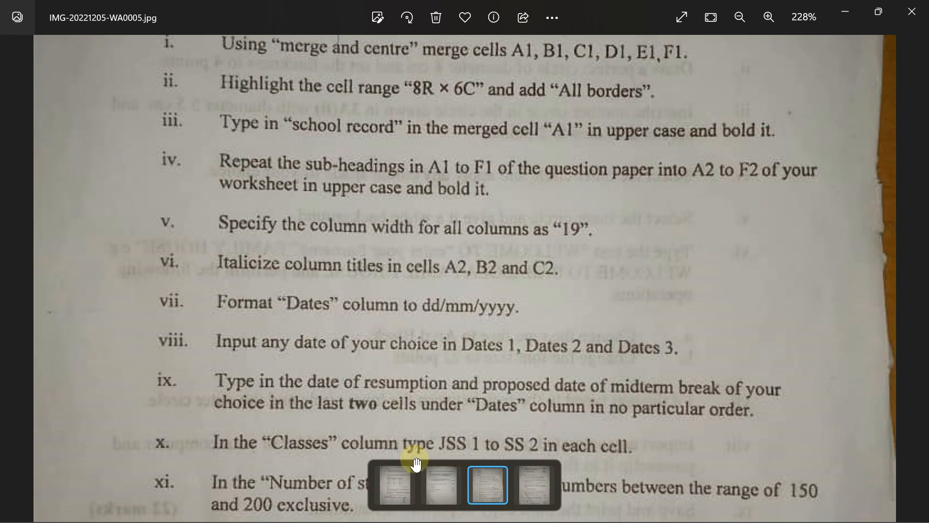
pyautogui.scroll(-3, 411, 465)
pyautogui.moveTo(663, 514)
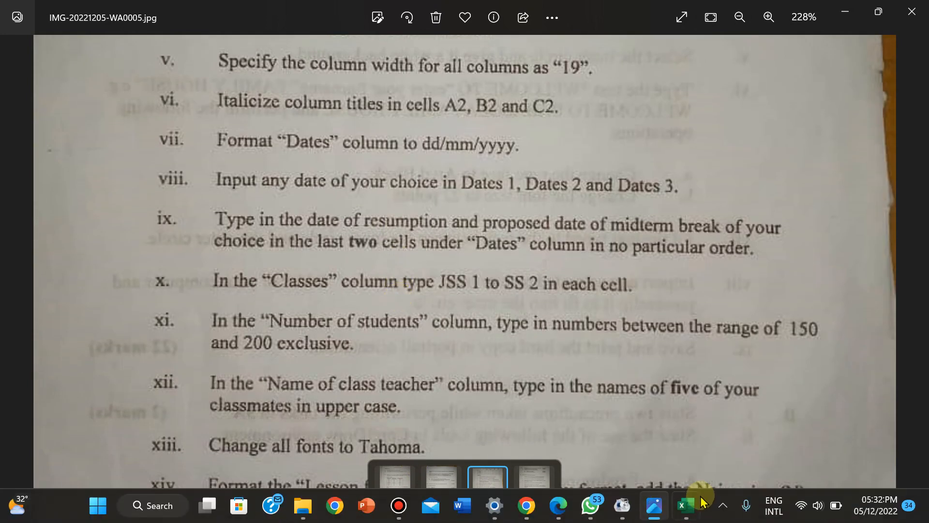
pyautogui.click(681, 505)
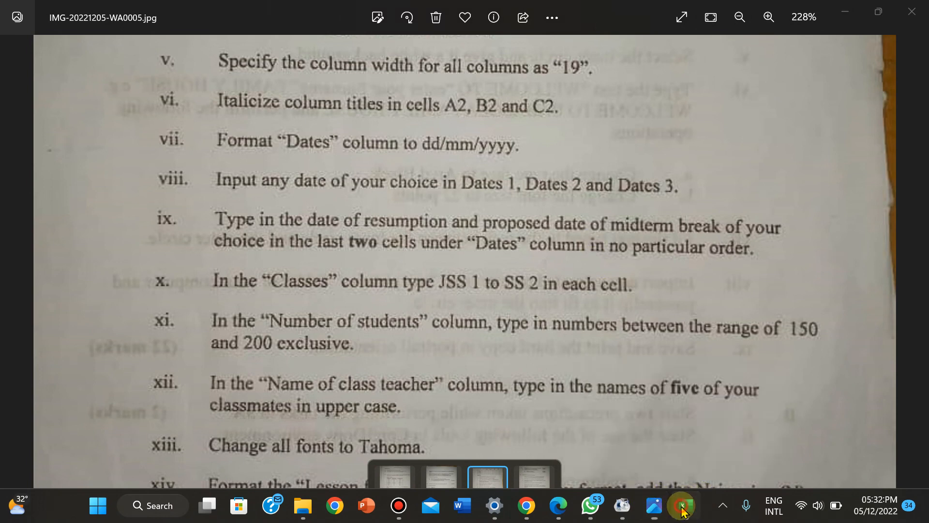
# - Start typing a formula in E9, then cancel the unfinished entry
pyautogui.click(444, 309)
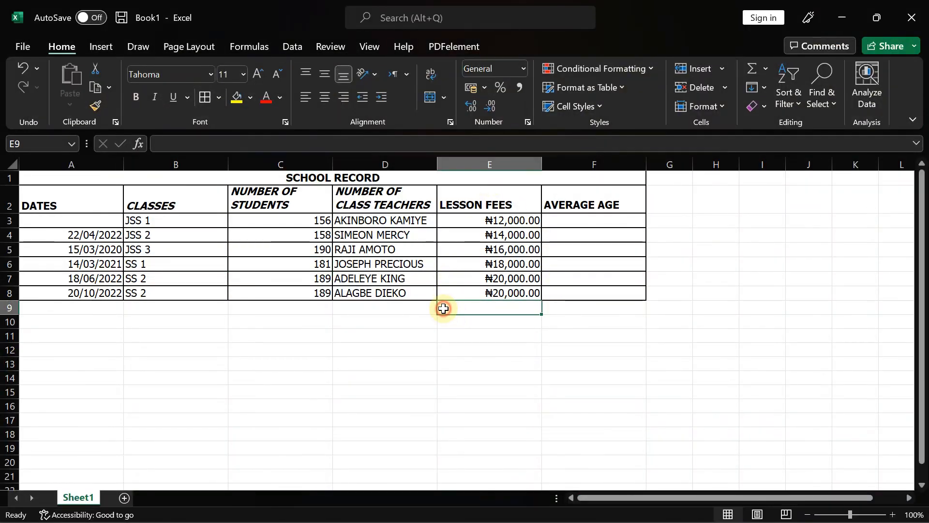
pyautogui.write('=')
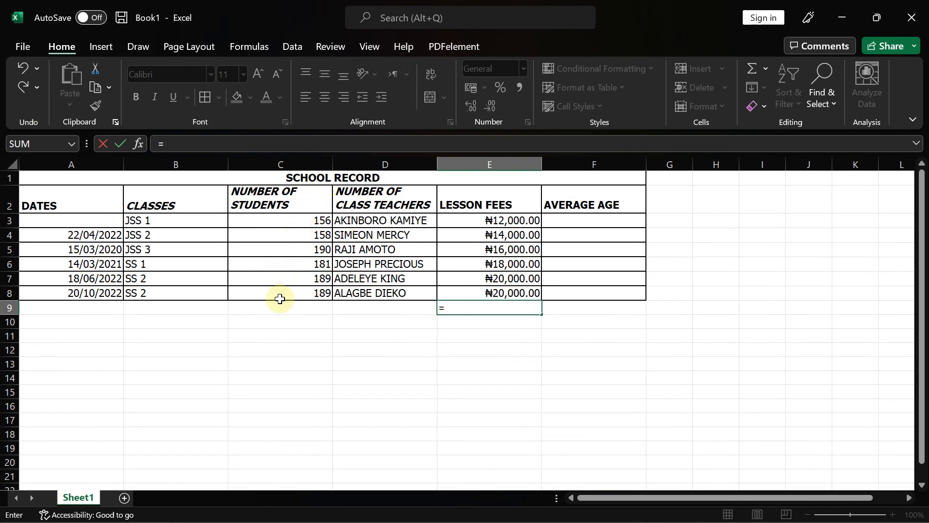
pyautogui.write('au')
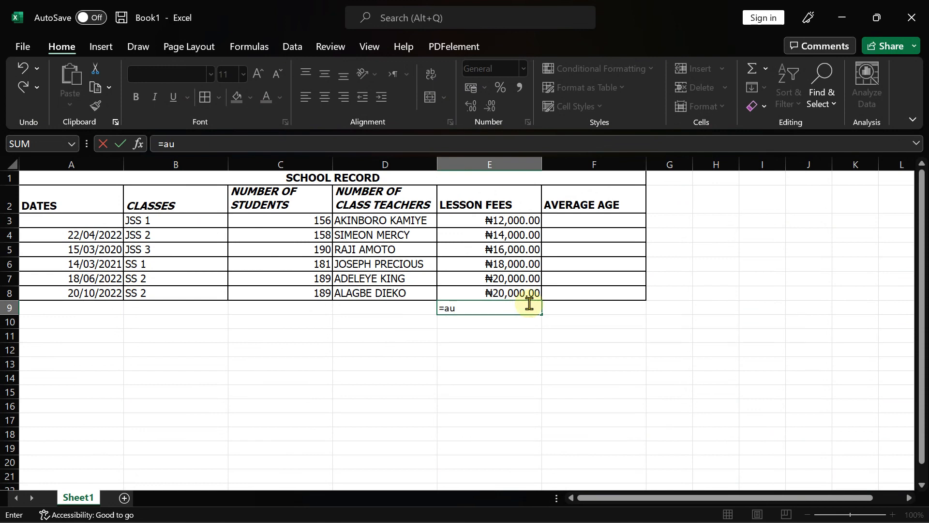
pyautogui.press('BackSpace')
pyautogui.press('BackSpace')
pyautogui.write('s')
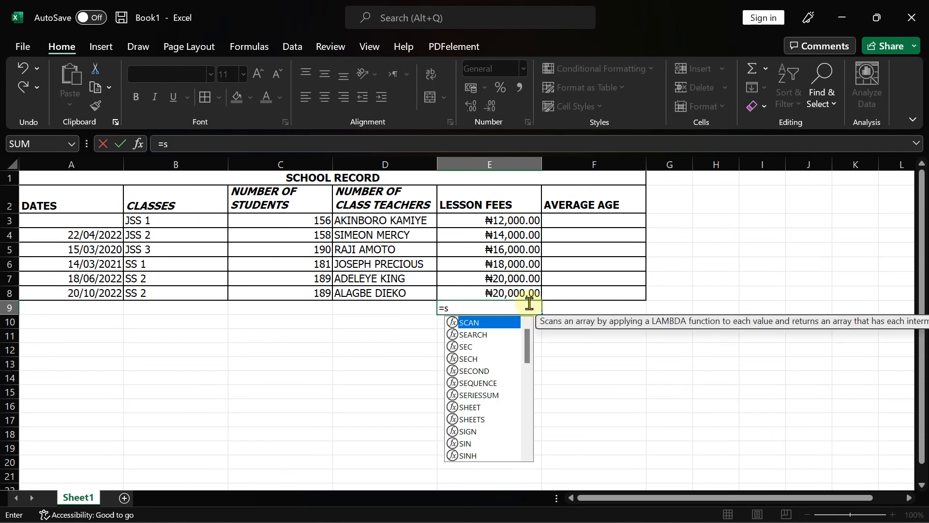
pyautogui.press('BackSpace')
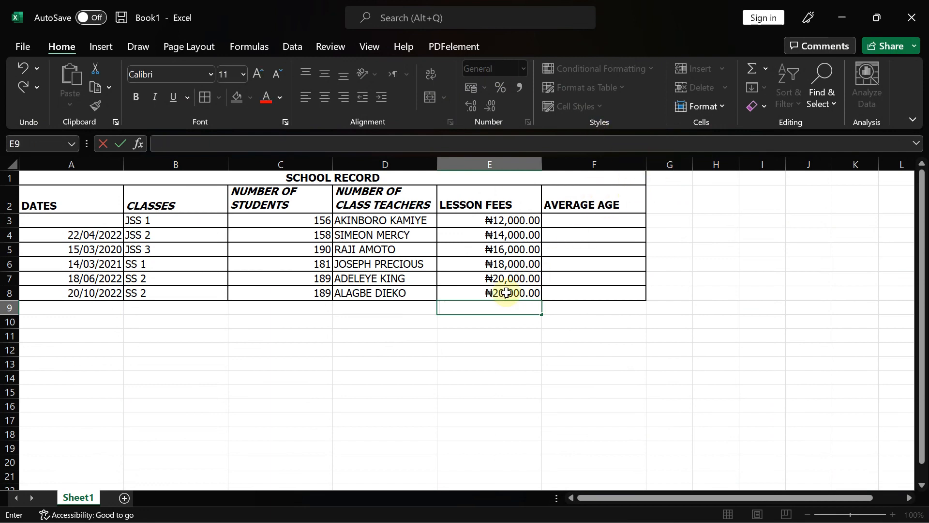
pyautogui.press('Escape')
pyautogui.click(387, 321)
# - Insert =SUM(E3:E8) in E9 with AutoSum, totalling the lesson fees at ₦100,000.00
pyautogui.click(520, 306)
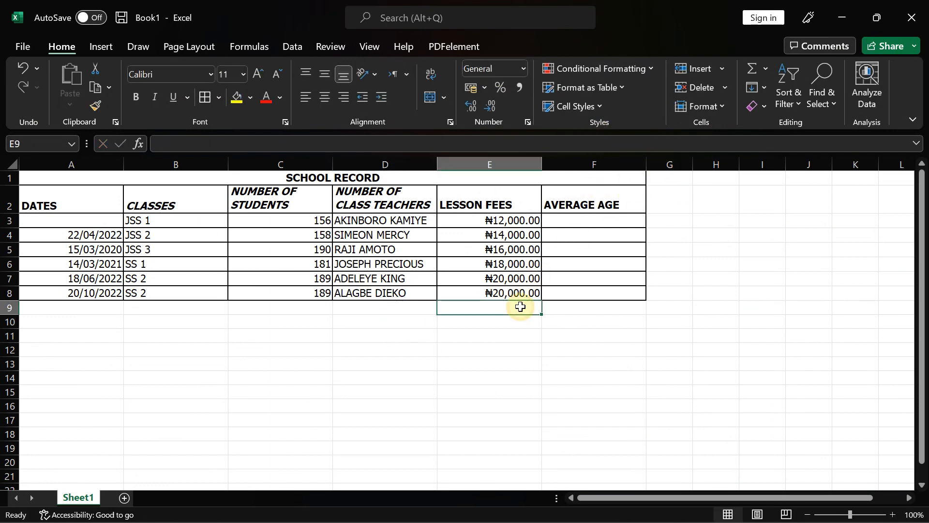
pyautogui.click(765, 70)
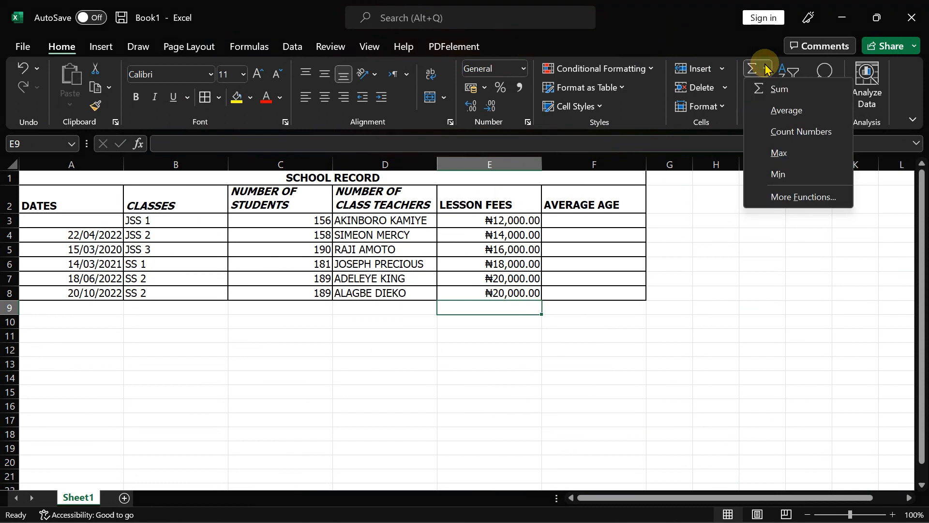
pyautogui.click(775, 94)
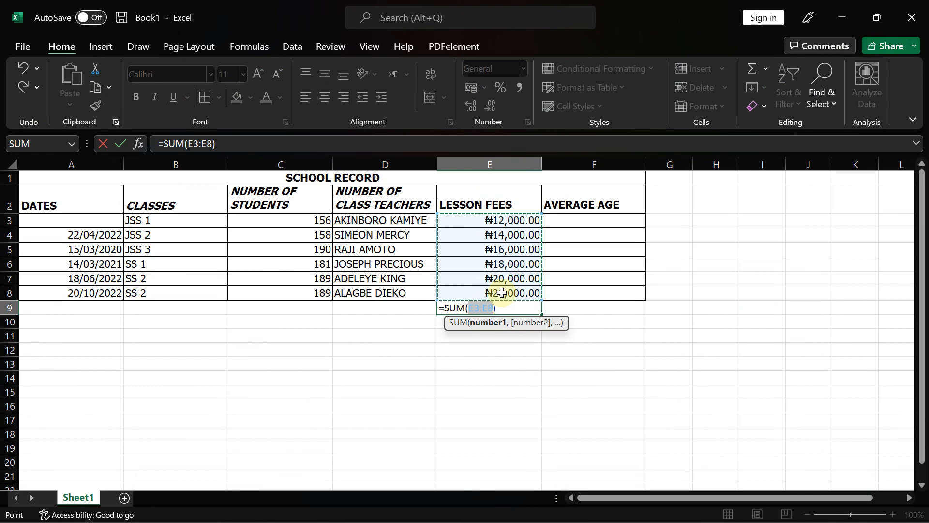
pyautogui.press('Return')
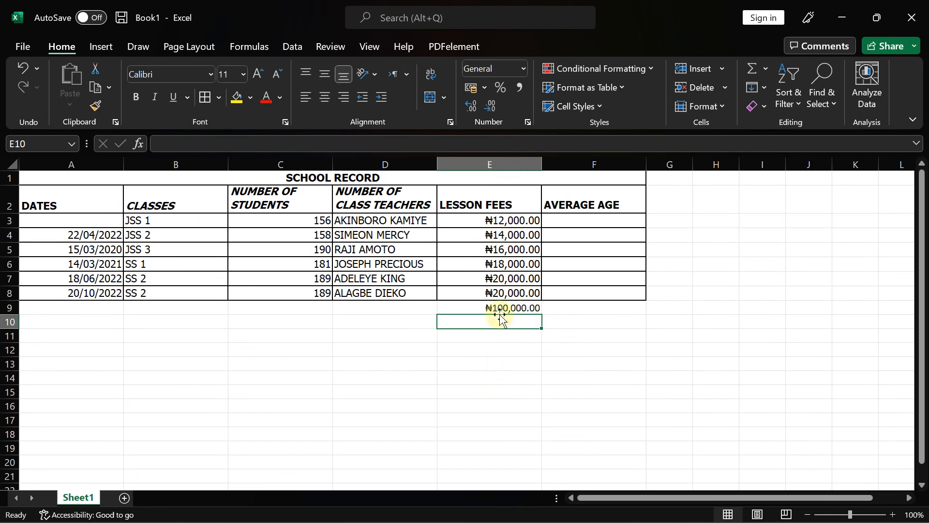
pyautogui.click(467, 310)
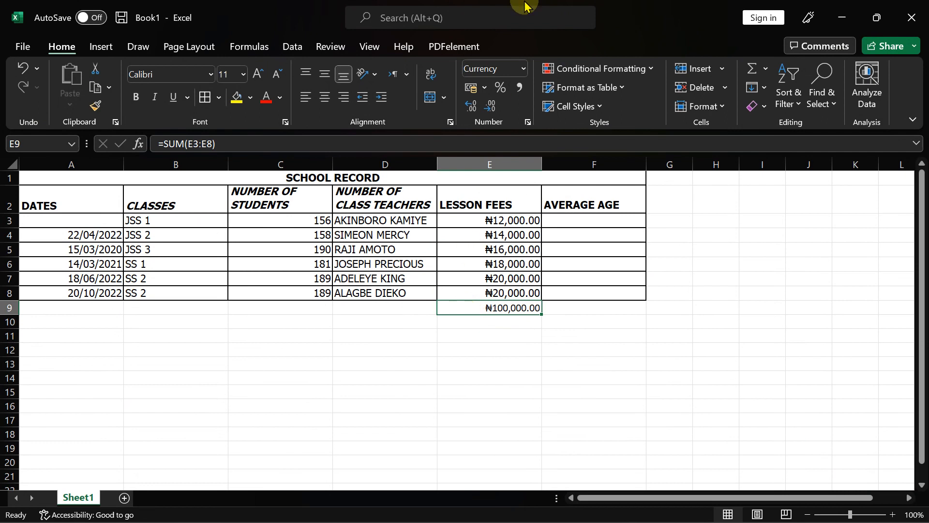
pyautogui.moveTo(506, 4)
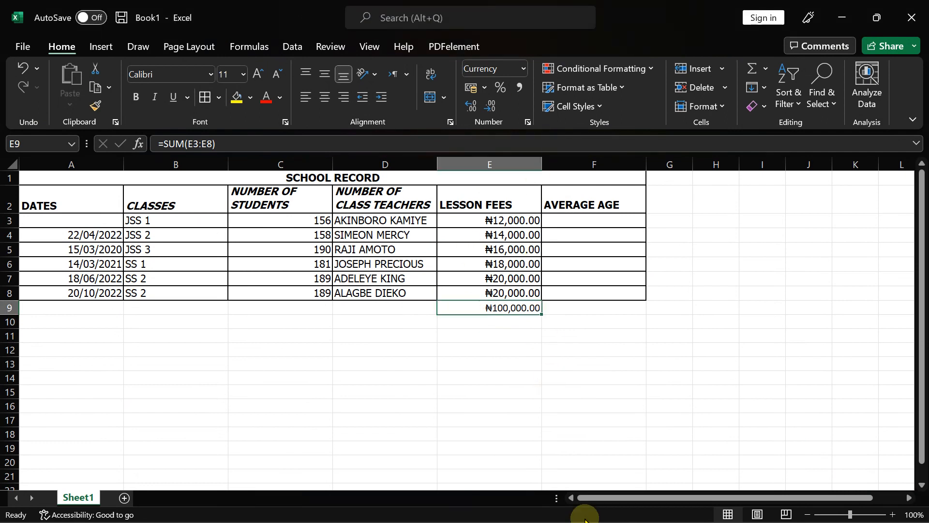
pyautogui.moveTo(706, 513)
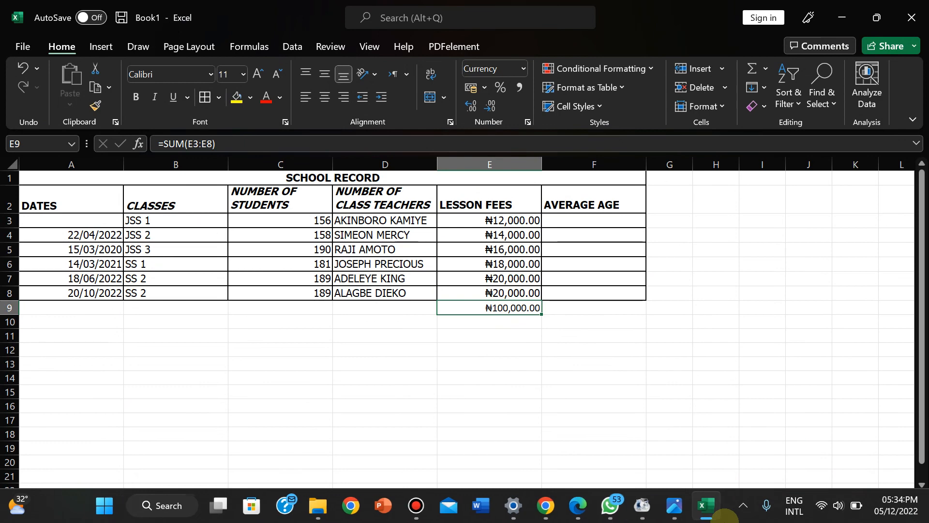
# - Read exam items xv–xvii on the photo, pick cell F3, and recheck item xvi
pyautogui.click(674, 508)
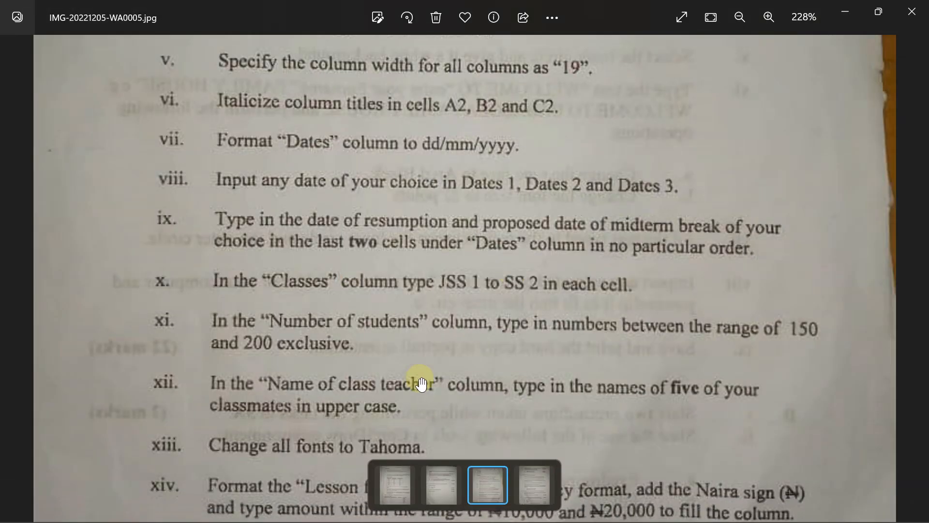
pyautogui.moveTo(416, 383); pyautogui.dragTo(419, 141)
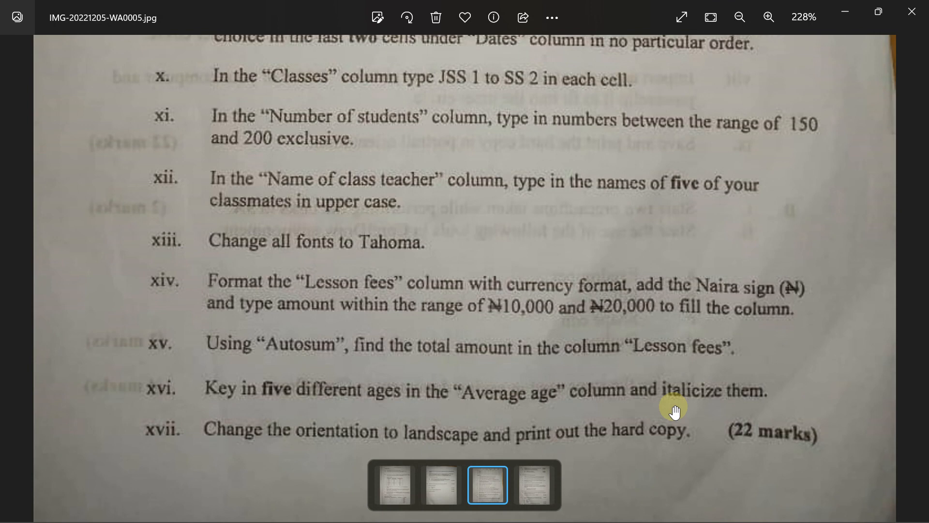
pyautogui.click(689, 505)
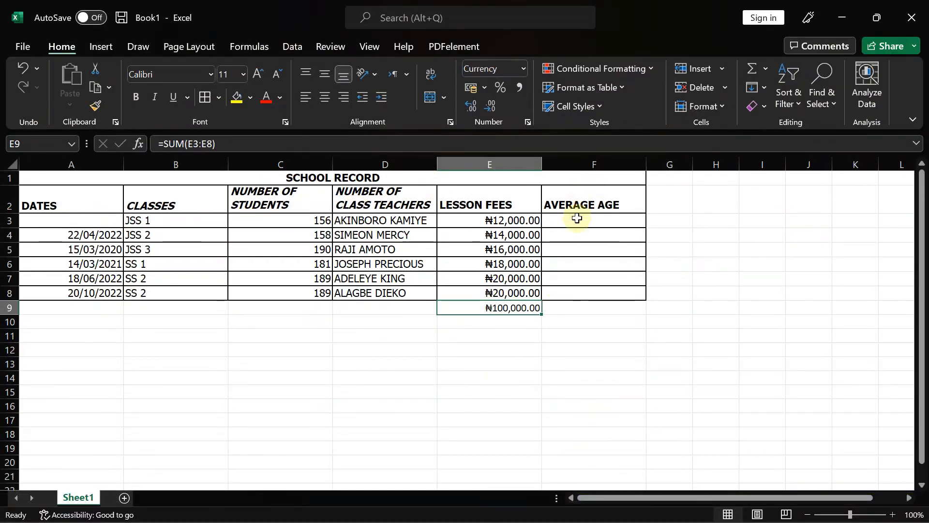
pyautogui.click(576, 218)
pyautogui.click(654, 507)
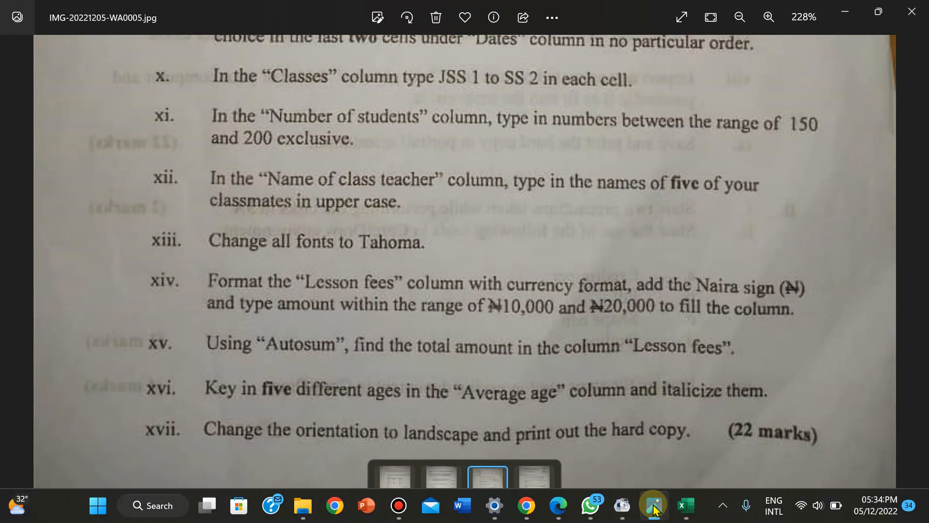
# - Make the AVERAGE AGE cells F3:F8 italic, starting back at F3
pyautogui.click(686, 506)
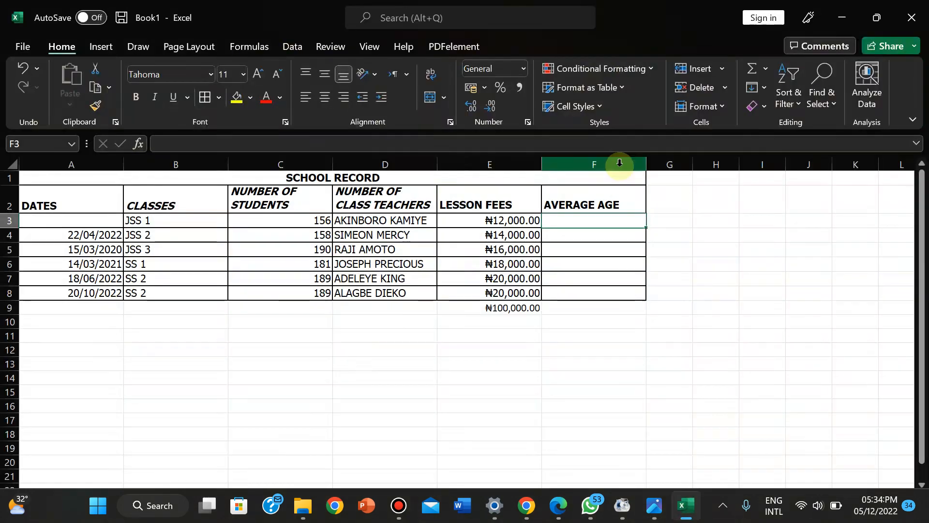
pyautogui.moveTo(580, 224); pyautogui.dragTo(578, 293)
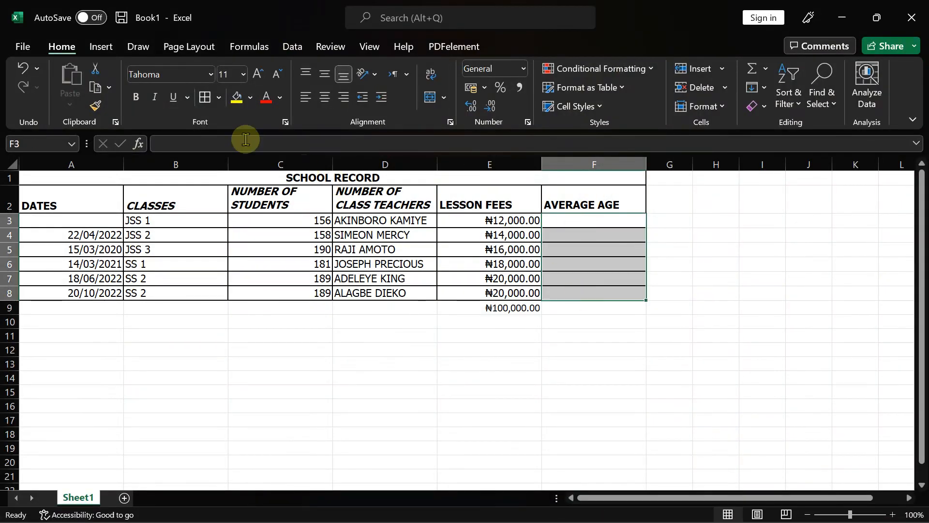
pyautogui.click(155, 99)
pyautogui.click(587, 224)
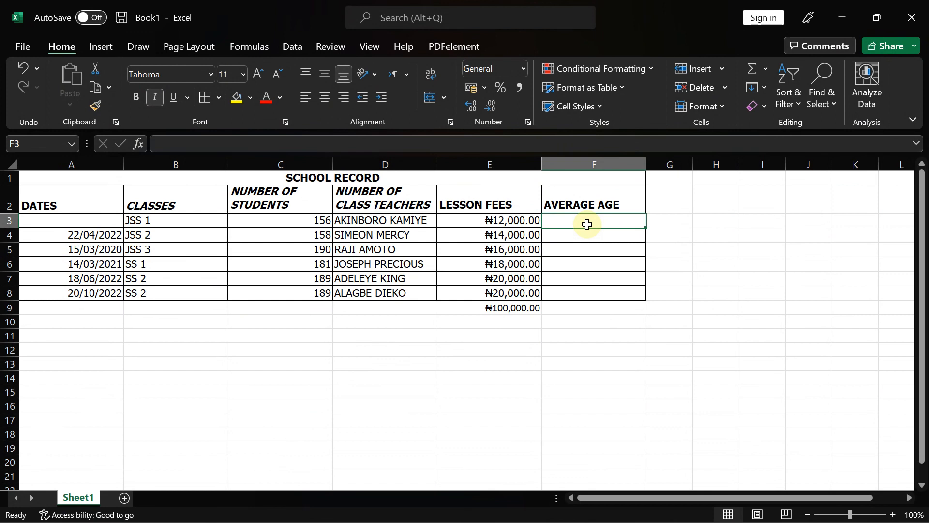
# - Enter the ages 18, 19 and 16, correcting the first class's age to 16
pyautogui.write('15')
pyautogui.press('Return')
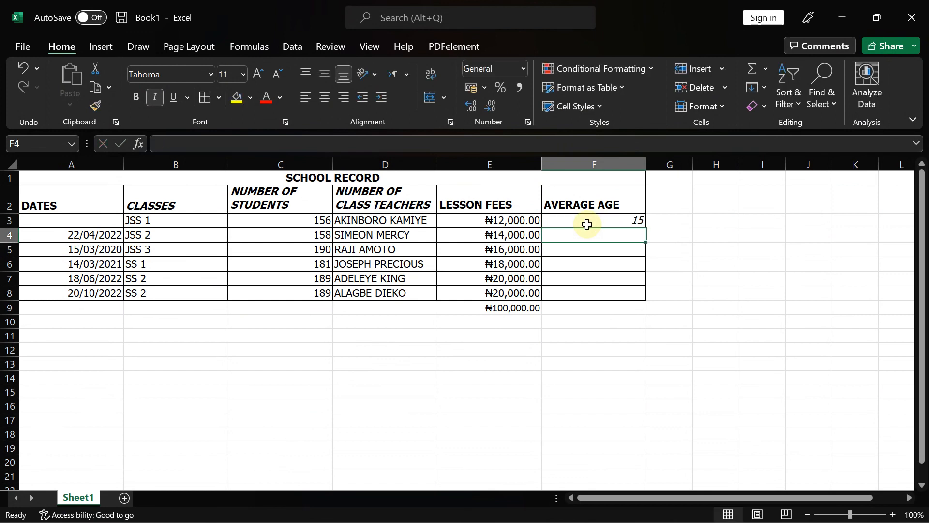
pyautogui.write('18')
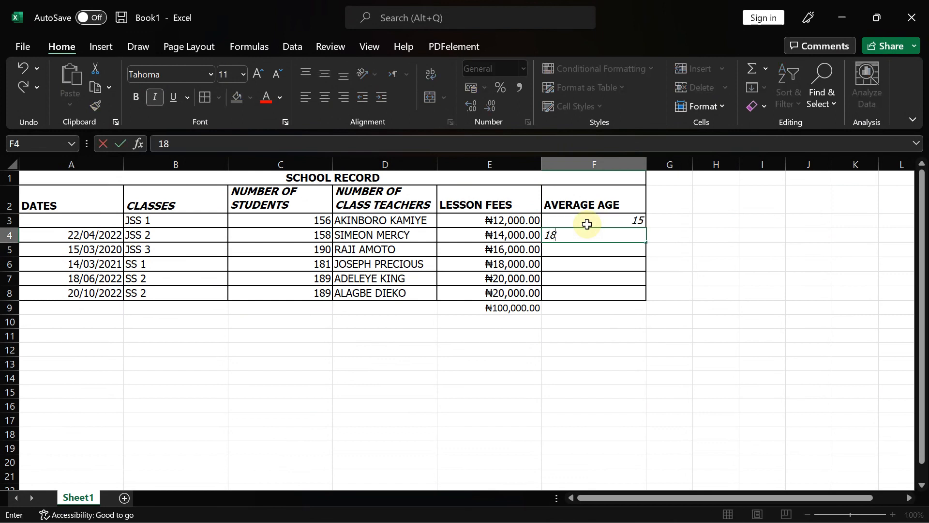
pyautogui.press('Return')
pyautogui.write('19')
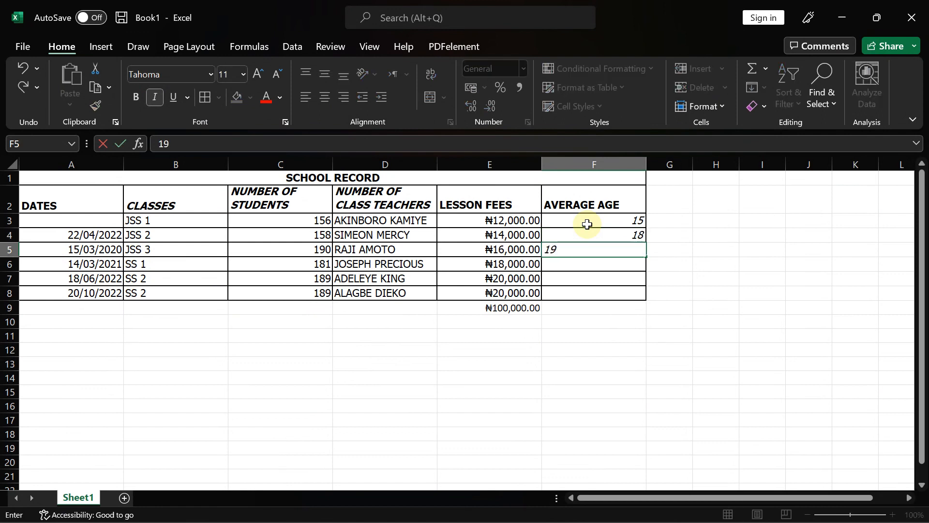
pyautogui.press('Return')
pyautogui.write('16')
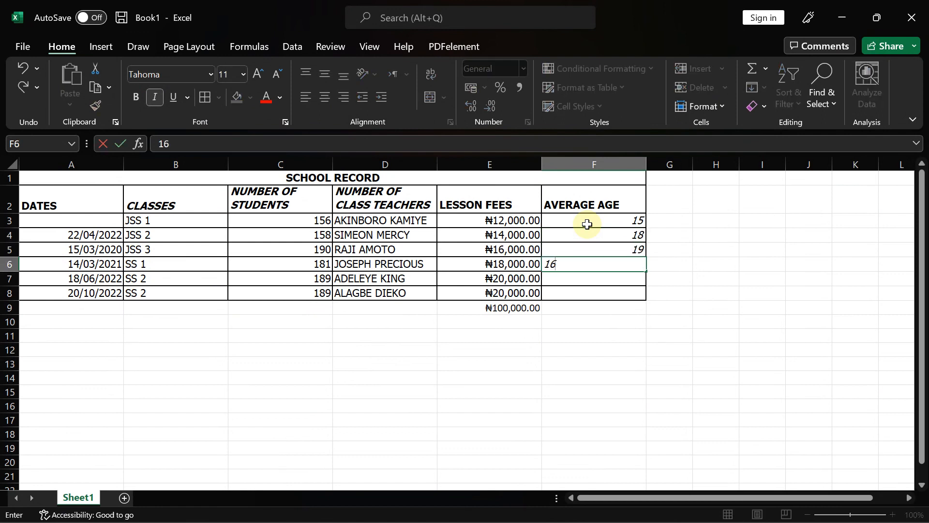
pyautogui.press('Up')
pyautogui.press('Up')
pyautogui.press('Up')
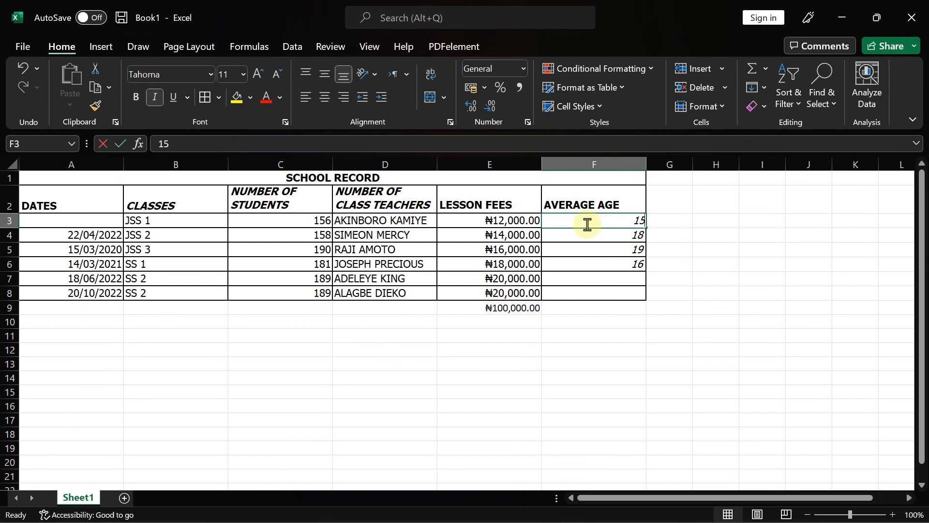
pyautogui.write('16')
pyautogui.press('Return')
# - Enter the SS 2 age 18 and last class age 14, then recheck the question photo
pyautogui.press('Down')
pyautogui.press('Down')
pyautogui.press('Down')
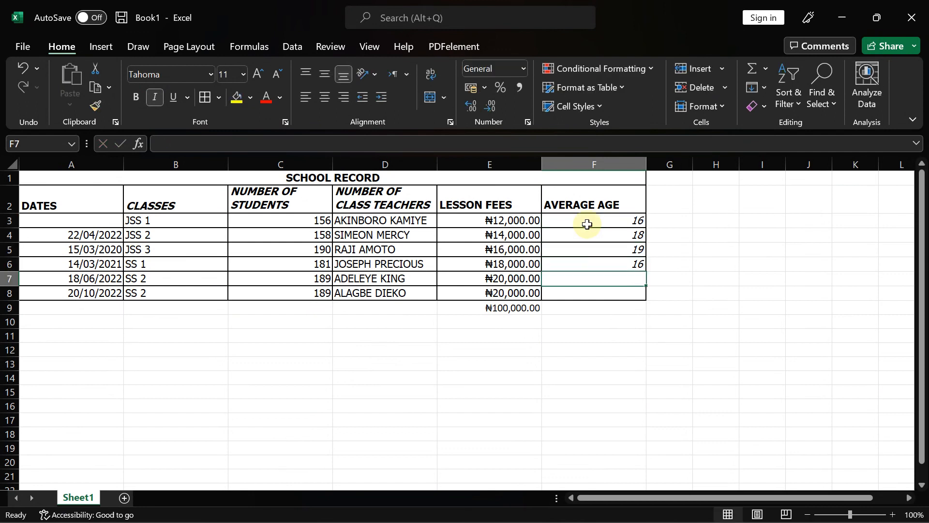
pyautogui.write('18')
pyautogui.press('Return')
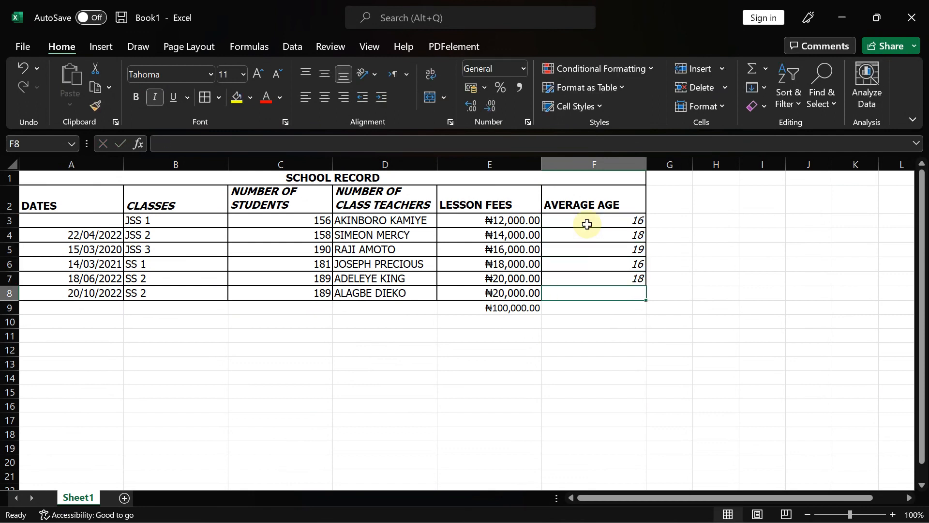
pyautogui.write('15')
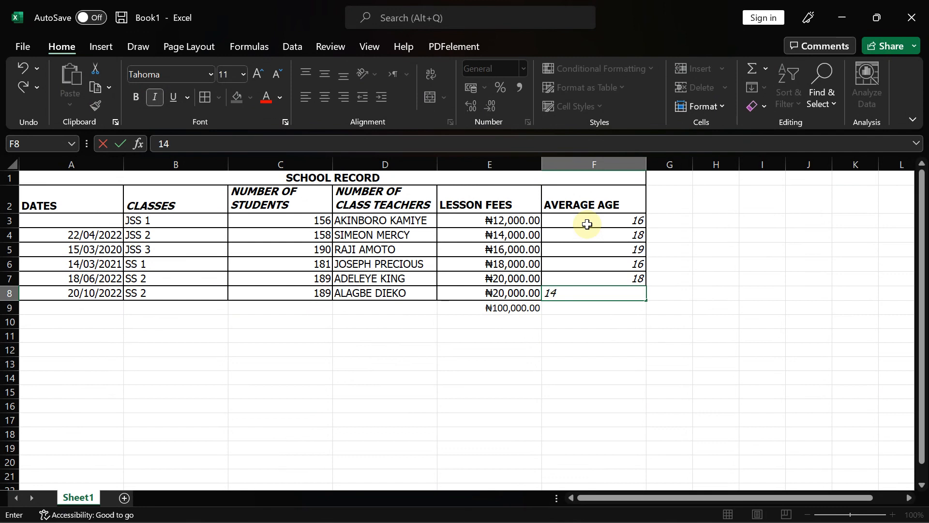
pyautogui.press('Up')
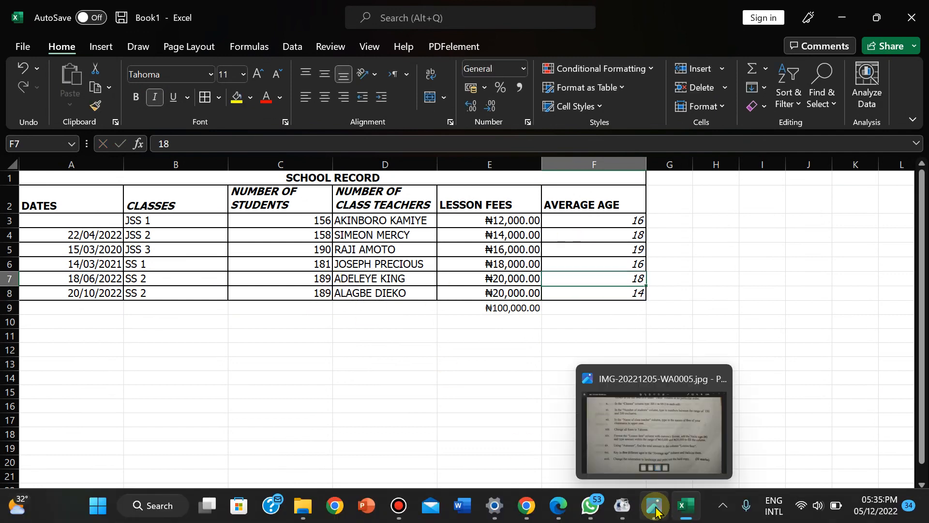
pyautogui.click(656, 508)
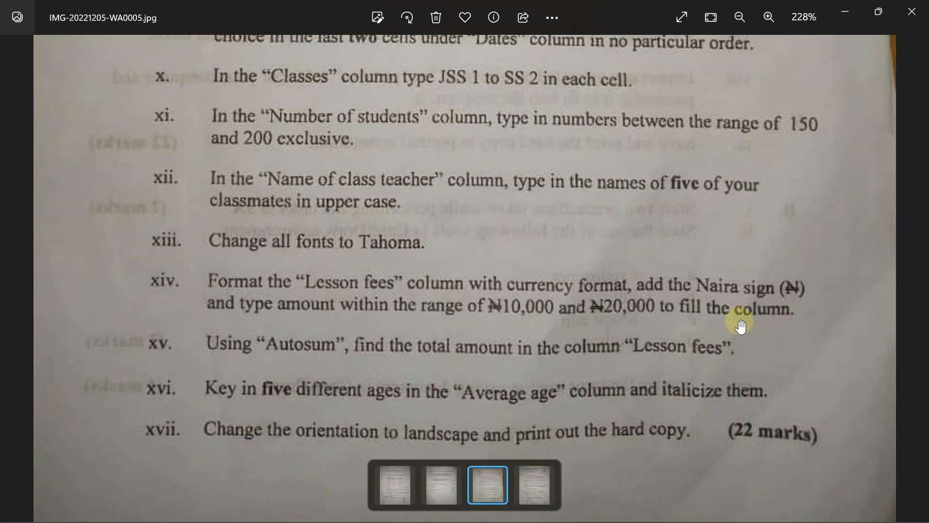
pyautogui.moveTo(657, 521)
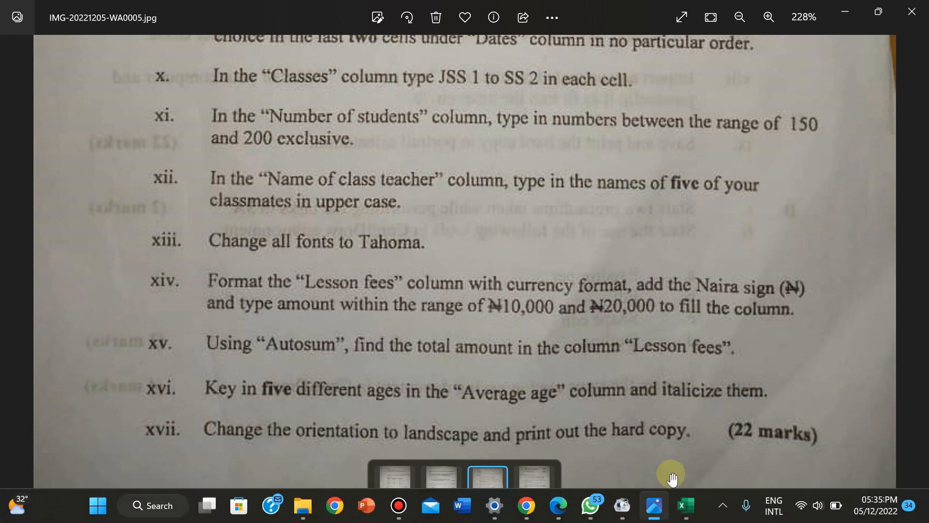
pyautogui.click(683, 508)
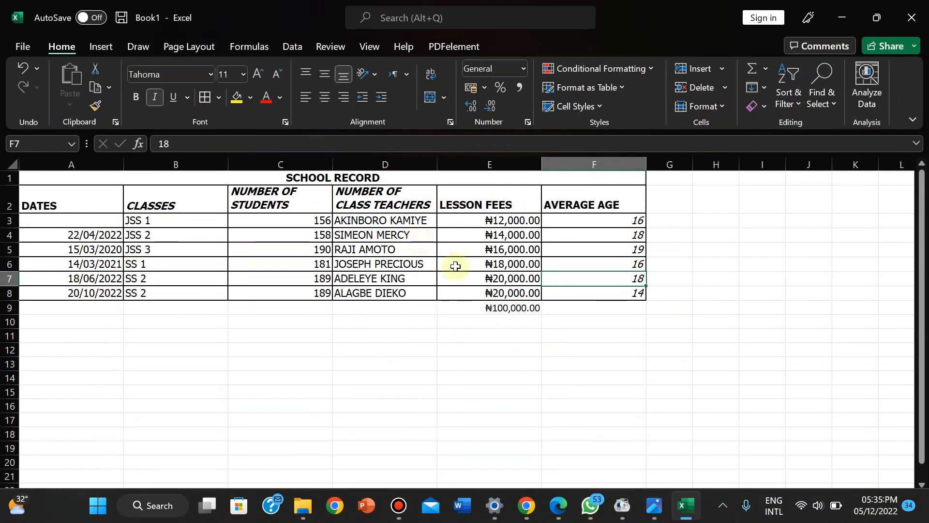
# - Apply All Borders to the ₦100,000.00 total in E9, then select the ages F3:F8
pyautogui.click(455, 310)
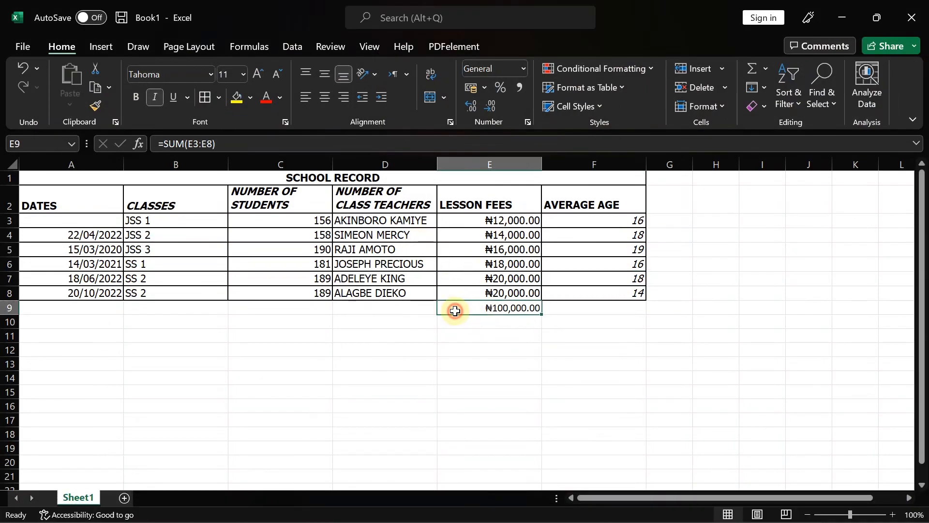
pyautogui.click(202, 97)
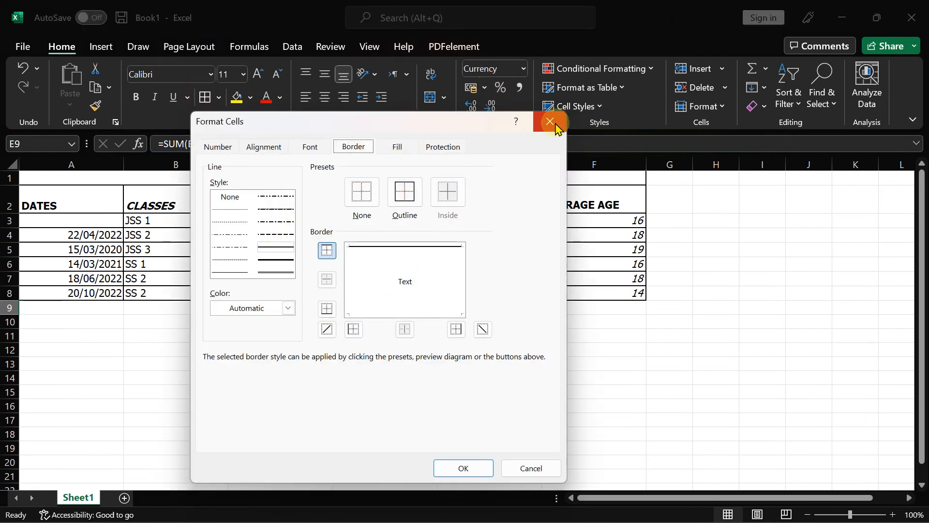
pyautogui.click(517, 464)
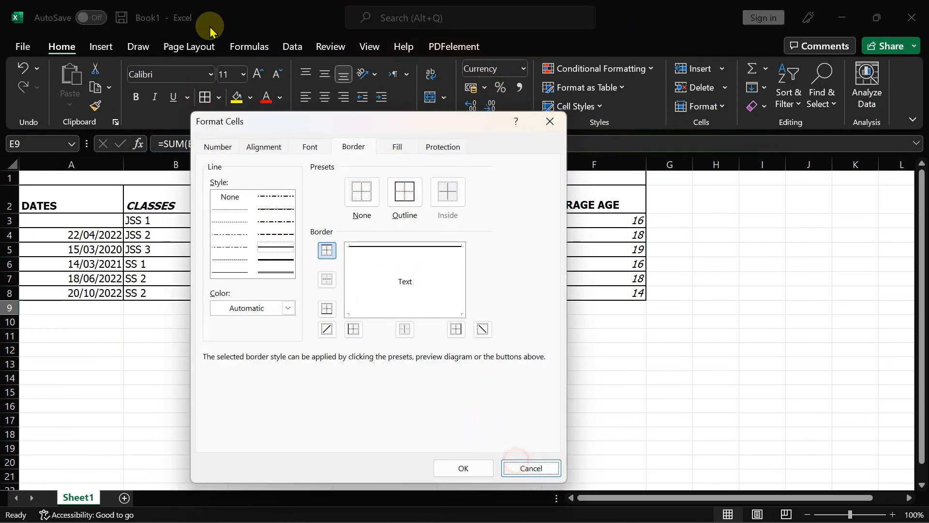
pyautogui.click(525, 467)
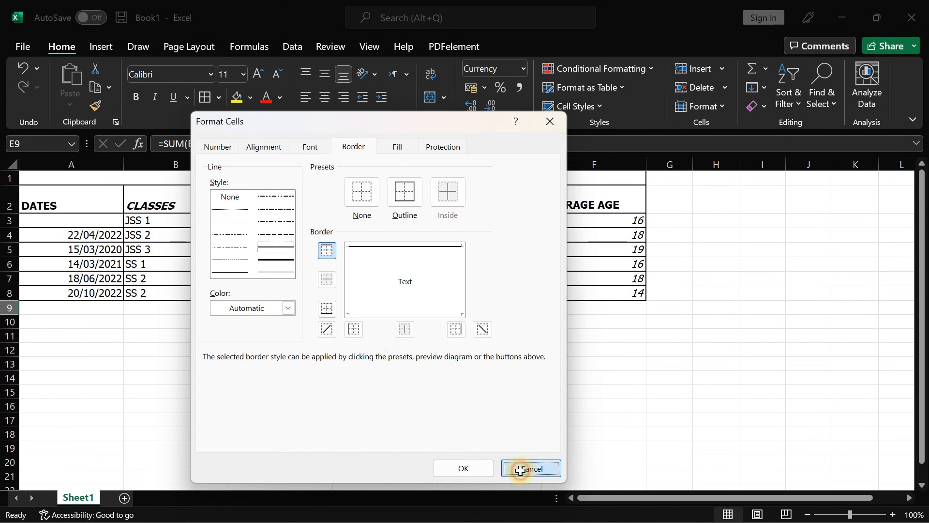
pyautogui.click(221, 98)
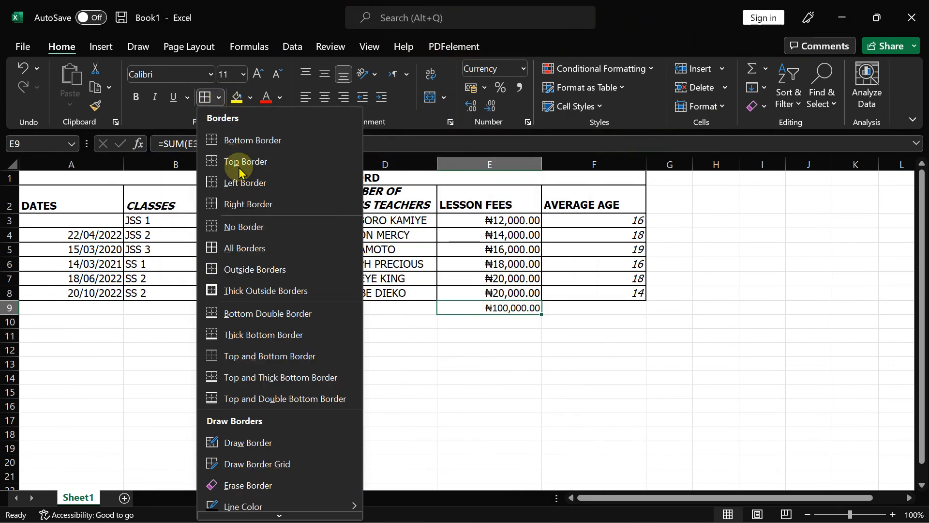
pyautogui.click(246, 250)
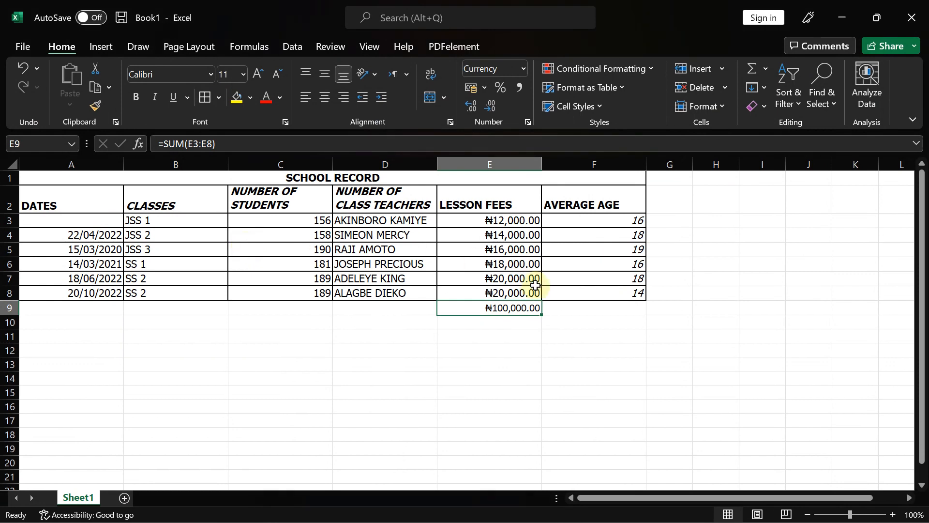
pyautogui.click(405, 311)
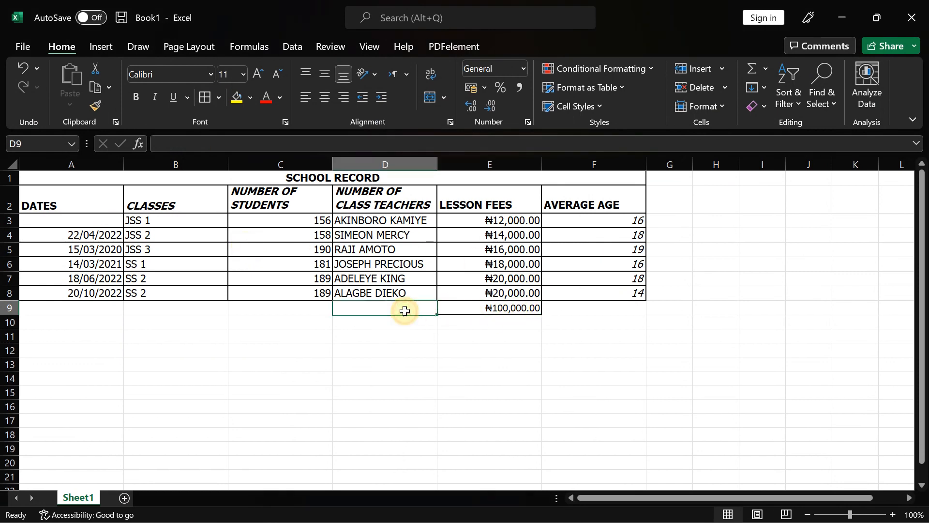
pyautogui.click(611, 346)
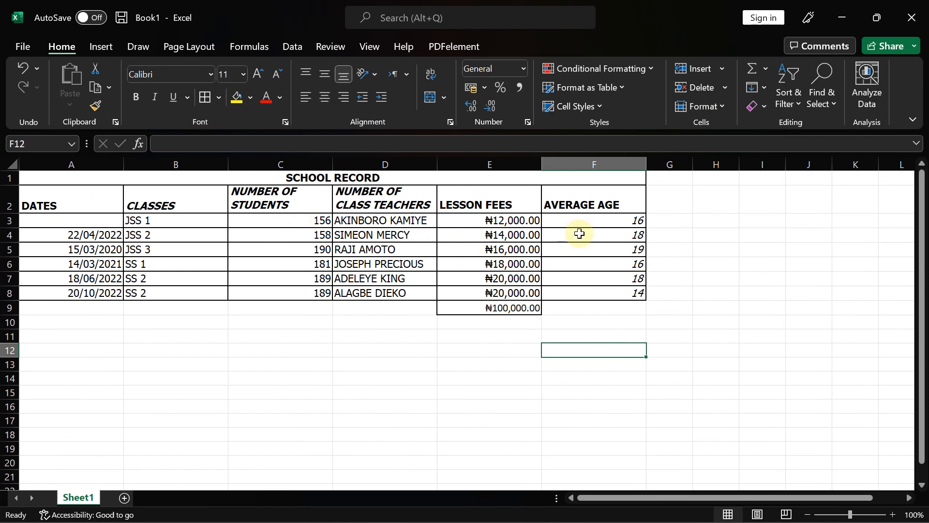
pyautogui.moveTo(584, 221); pyautogui.dragTo(603, 288)
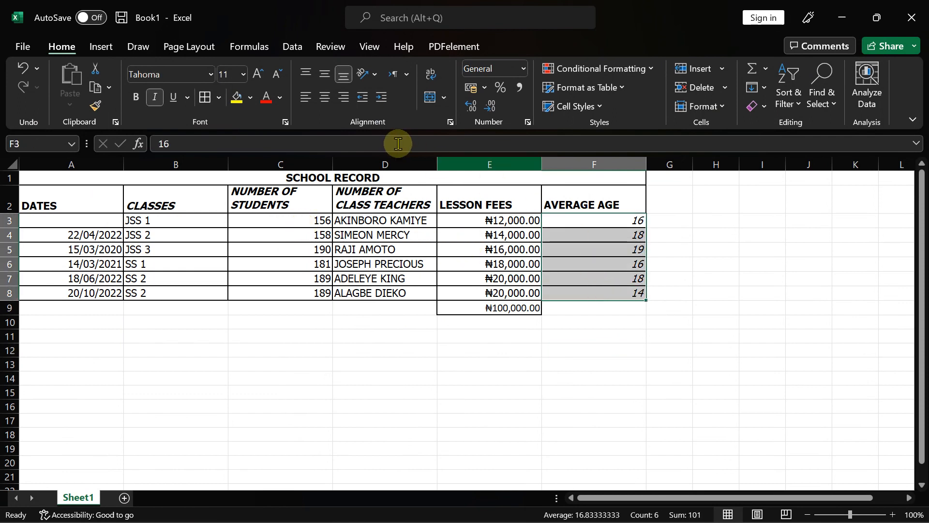
# - Left-align the ages F3:F8, lesson fees E3:E9, student numbers C3:C8 and dates A3:A8
pyautogui.click(306, 97)
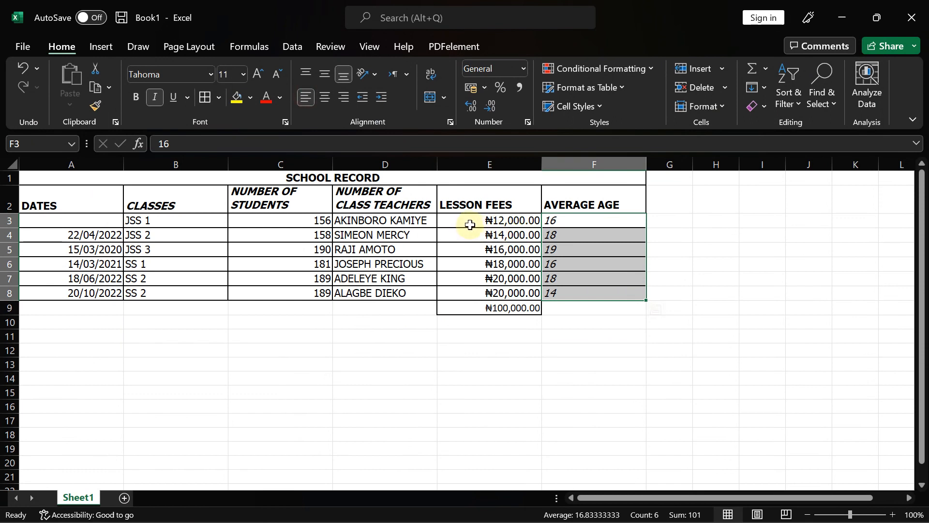
pyautogui.moveTo(469, 223); pyautogui.dragTo(499, 307)
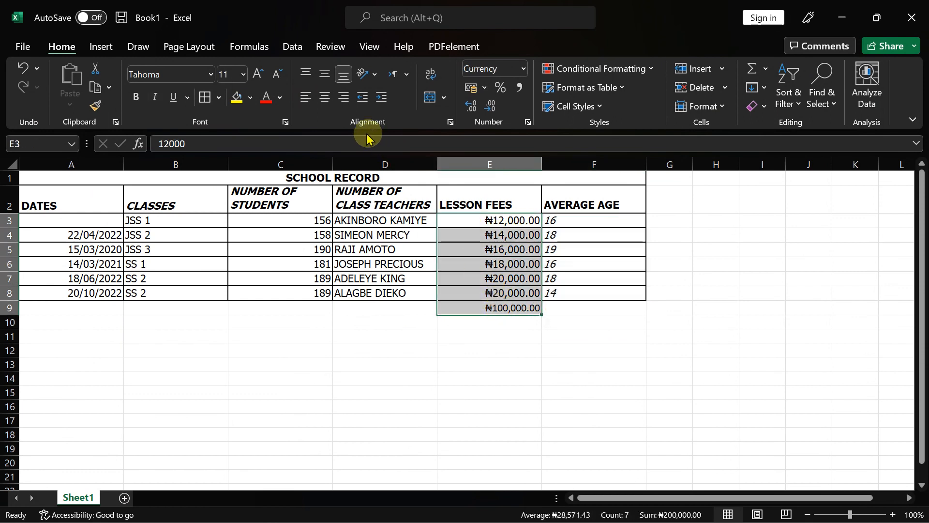
pyautogui.click(306, 97)
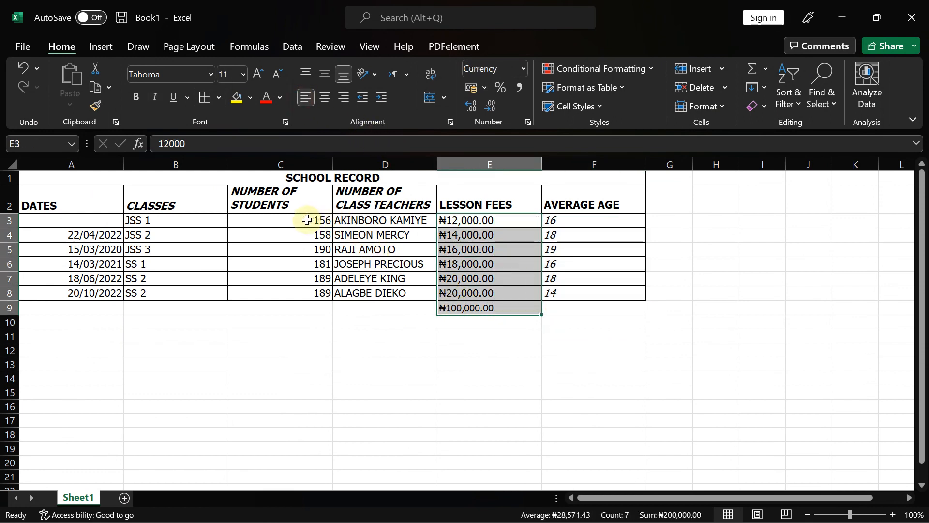
pyautogui.moveTo(306, 220); pyautogui.dragTo(304, 292)
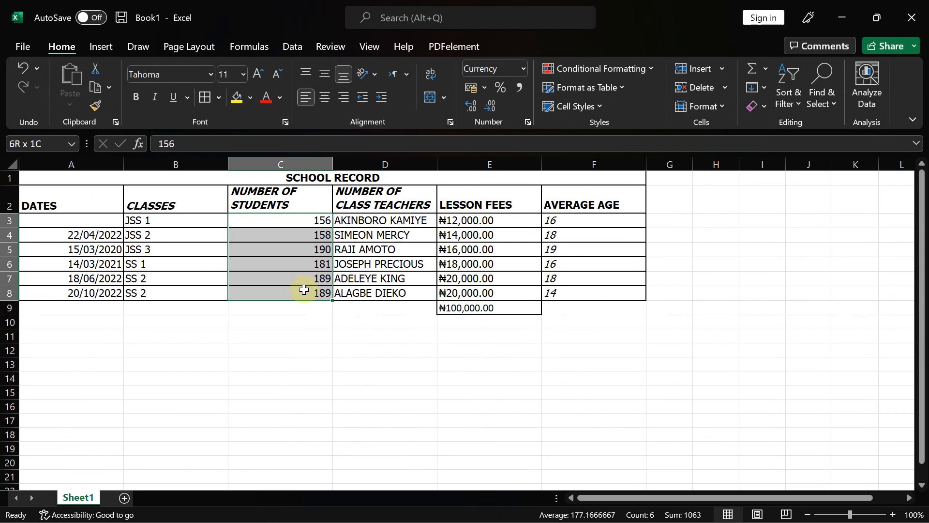
pyautogui.click(305, 96)
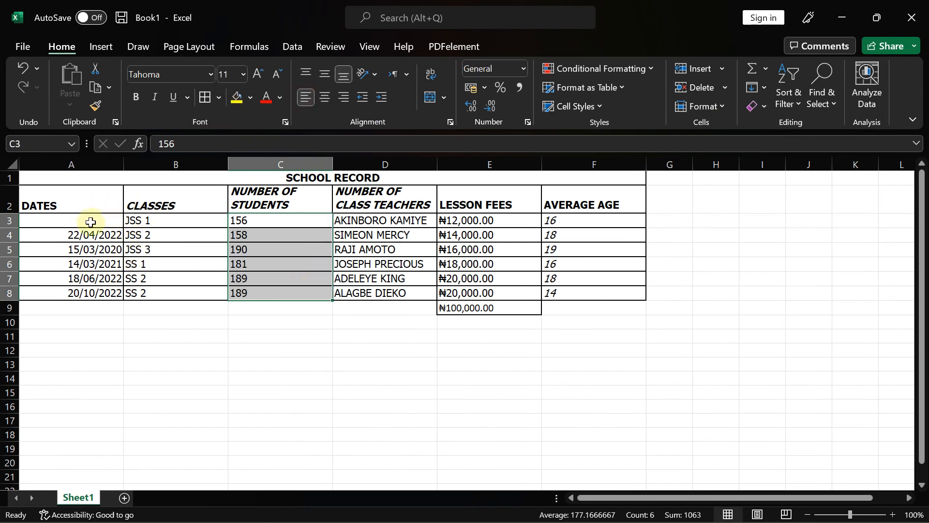
pyautogui.moveTo(83, 222); pyautogui.dragTo(89, 291)
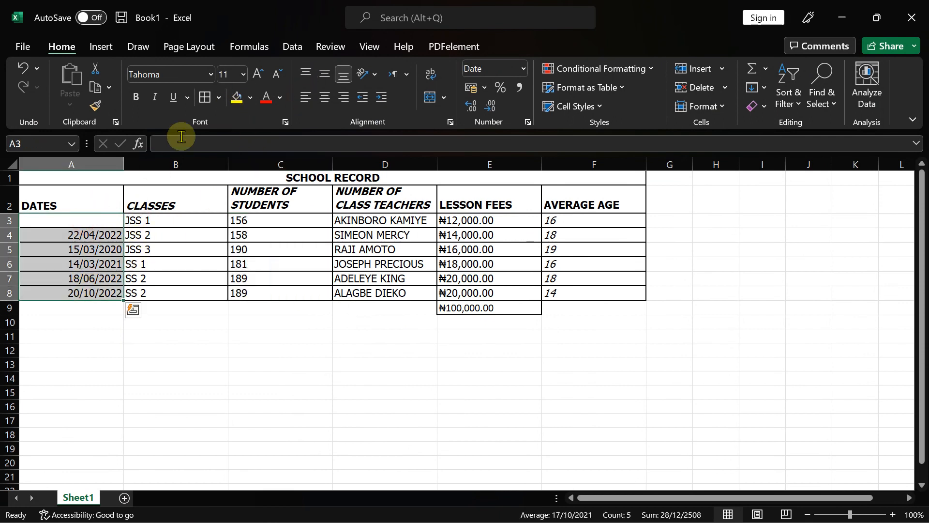
pyautogui.click(306, 97)
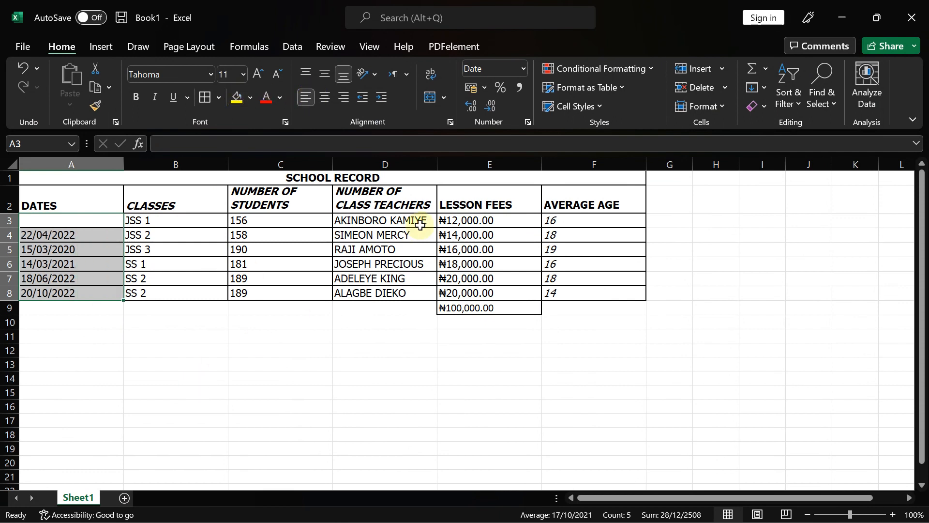
pyautogui.moveTo(385, 221); pyautogui.dragTo(386, 294)
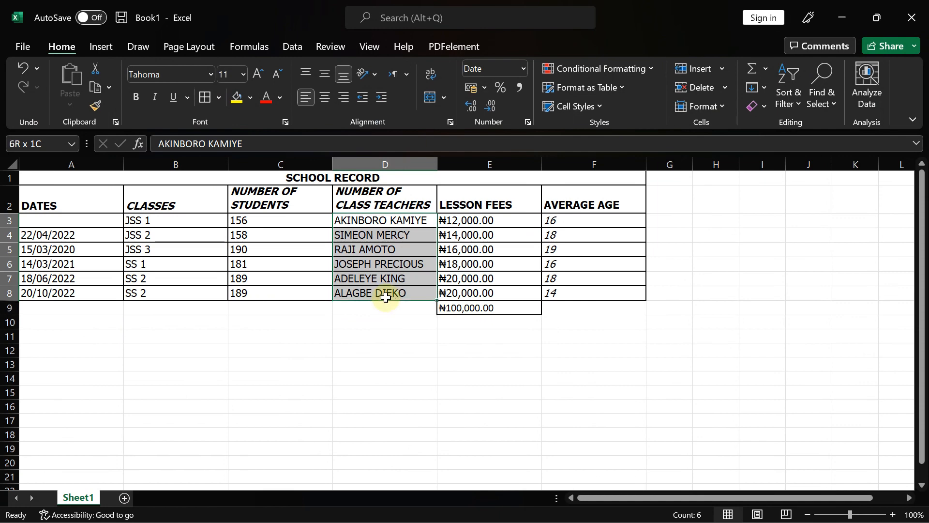
pyautogui.click(301, 306)
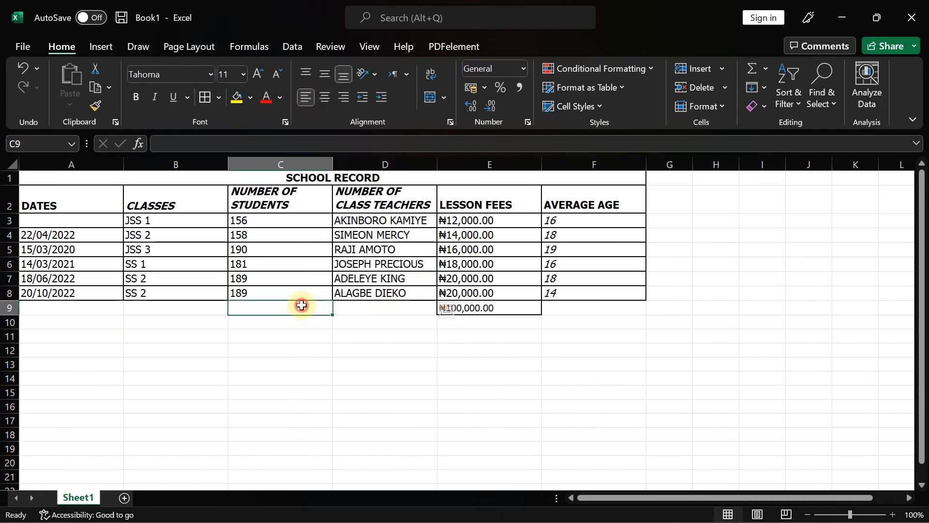
# - Print the sheet in Landscape orientation to Microsoft Print to PDF
pyautogui.click(22, 46)
pyautogui.click(30, 272)
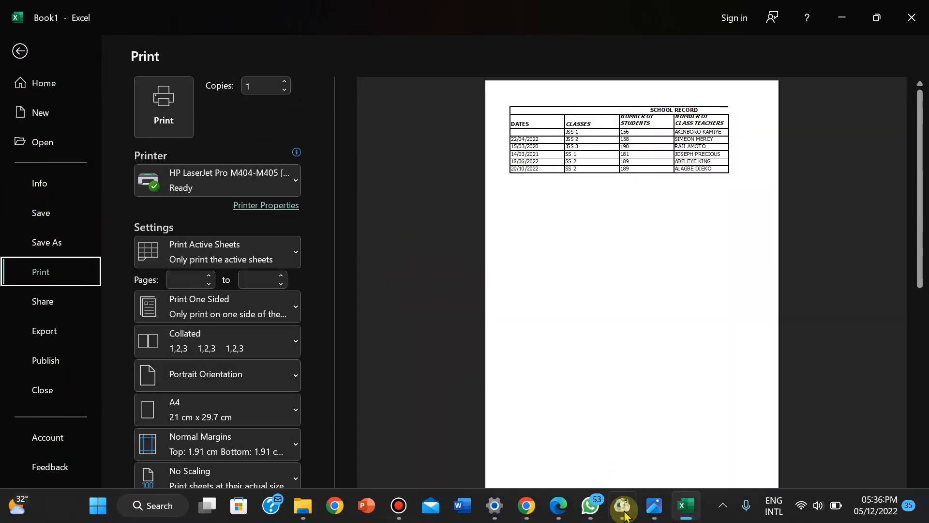
pyautogui.click(654, 505)
pyautogui.click(654, 505)
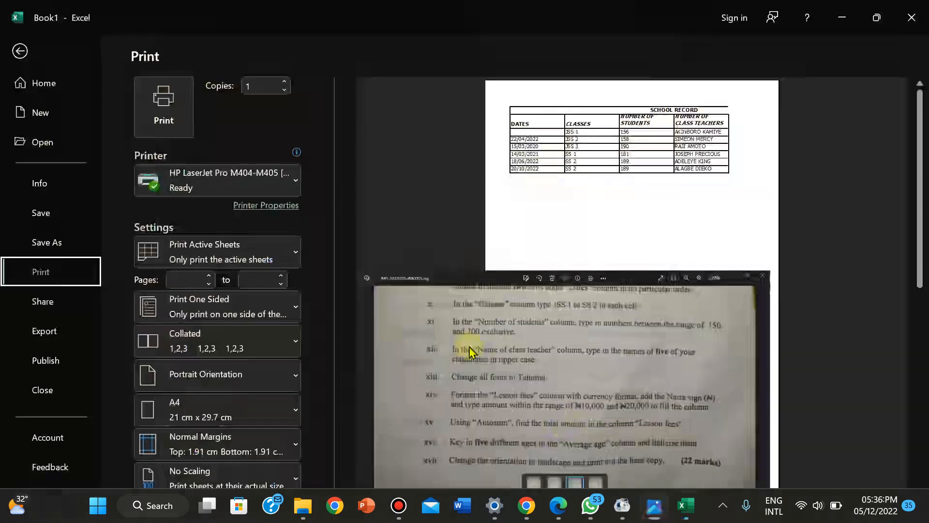
pyautogui.click(216, 370)
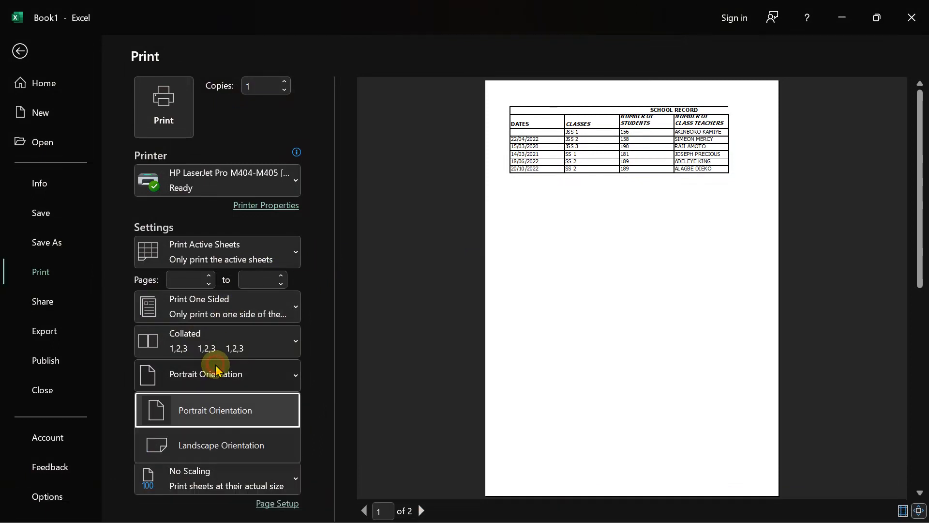
pyautogui.click(217, 440)
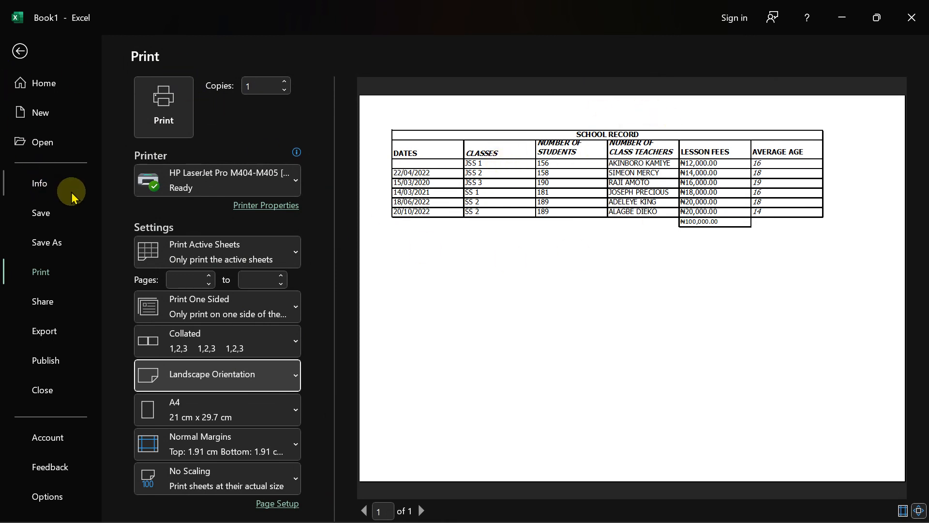
pyautogui.click(217, 180)
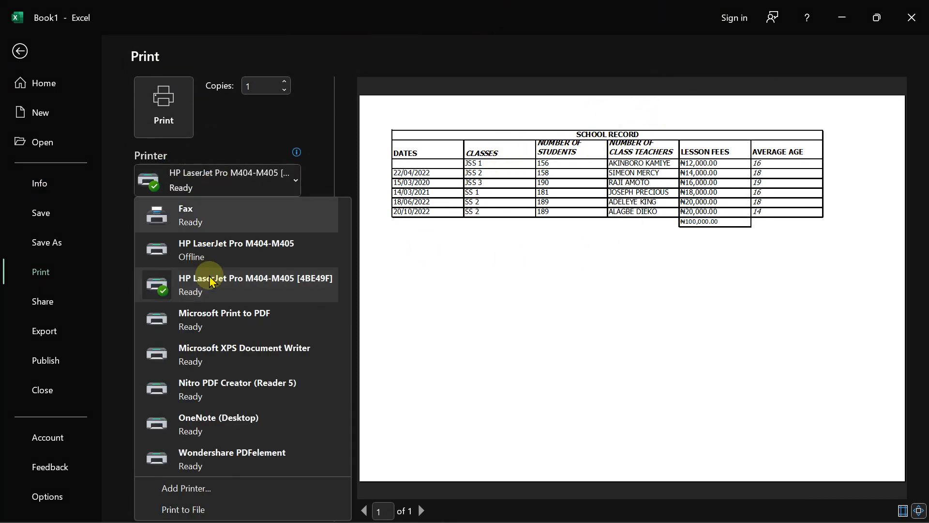
pyautogui.click(206, 324)
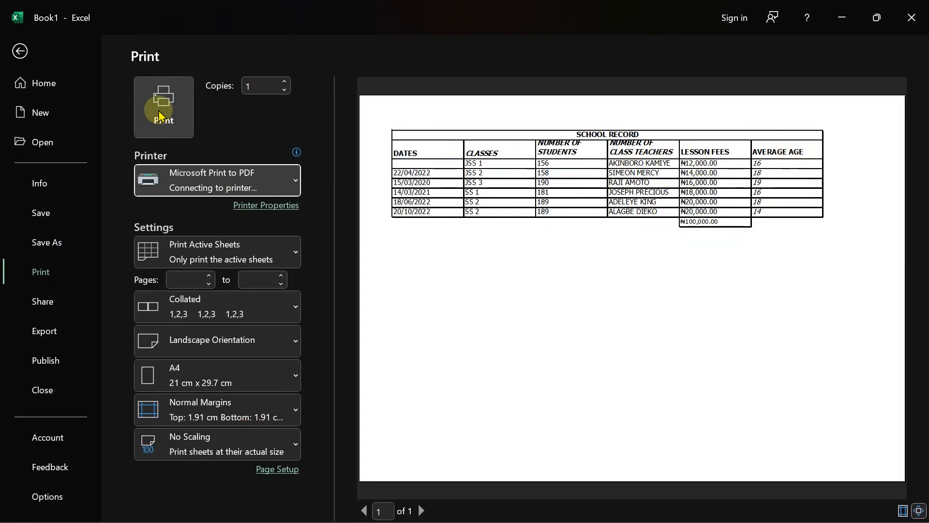
pyautogui.click(165, 107)
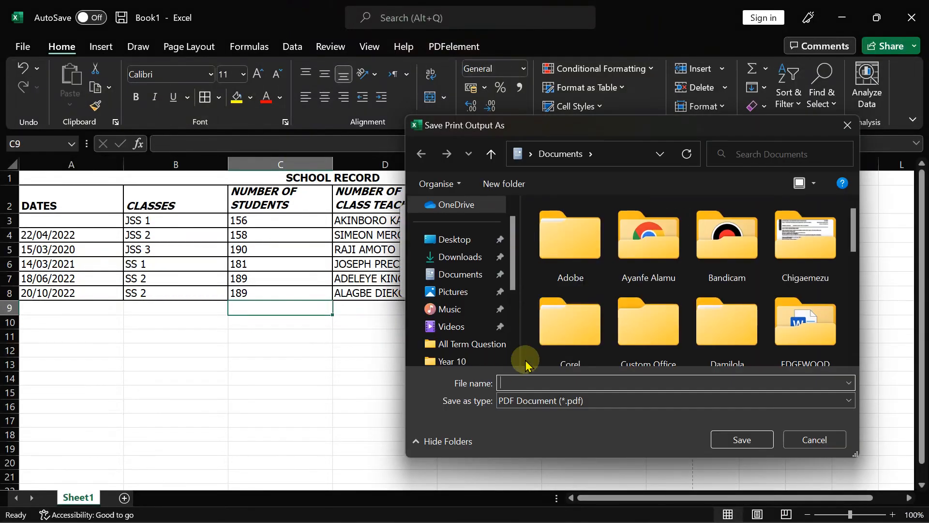
# - Browse from the GOOD SHEPHERD folder into the Online School folder
pyautogui.click(810, 254)
pyautogui.scroll(-3, 808, 251)
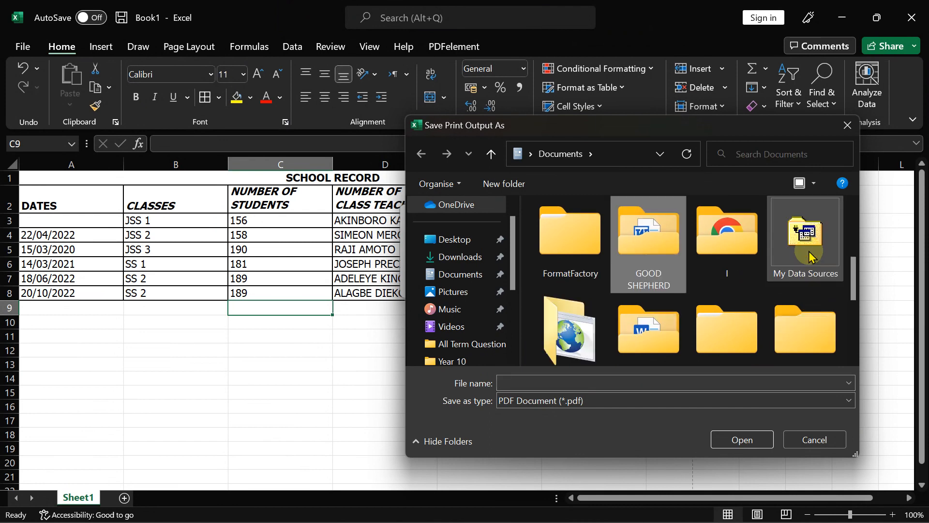
pyautogui.doubleClick(637, 254)
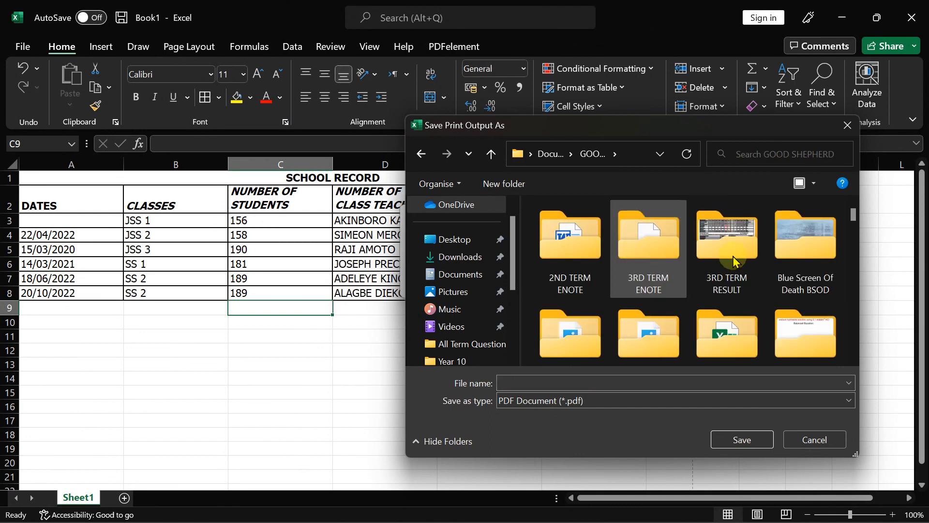
pyautogui.click(819, 263)
pyautogui.scroll(-3, 818, 261)
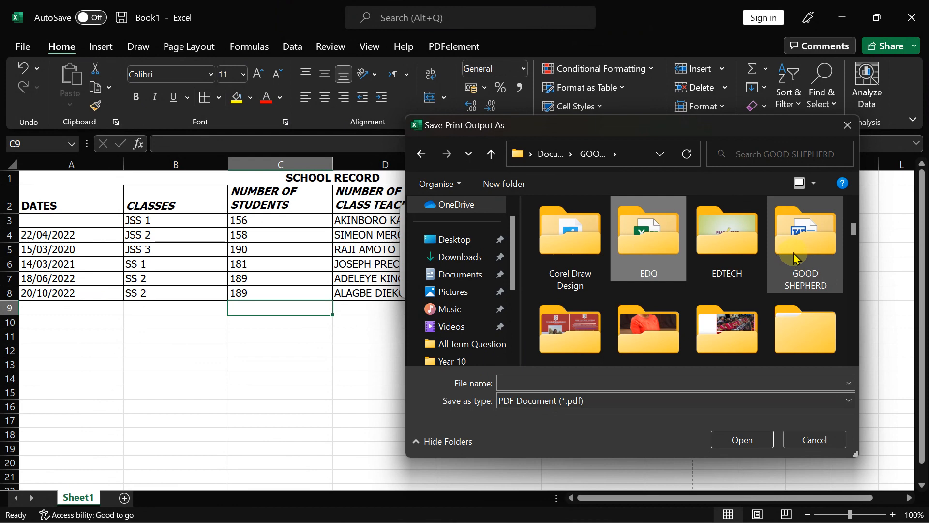
pyautogui.press('e')
pyautogui.press('e')
pyautogui.press('e')
pyautogui.press('e')
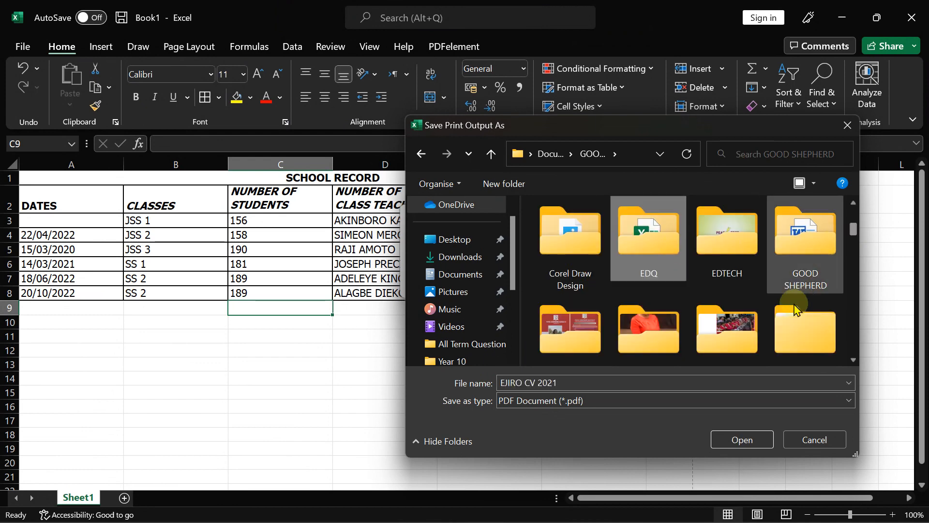
pyautogui.click(723, 328)
pyautogui.scroll(-6, 720, 322)
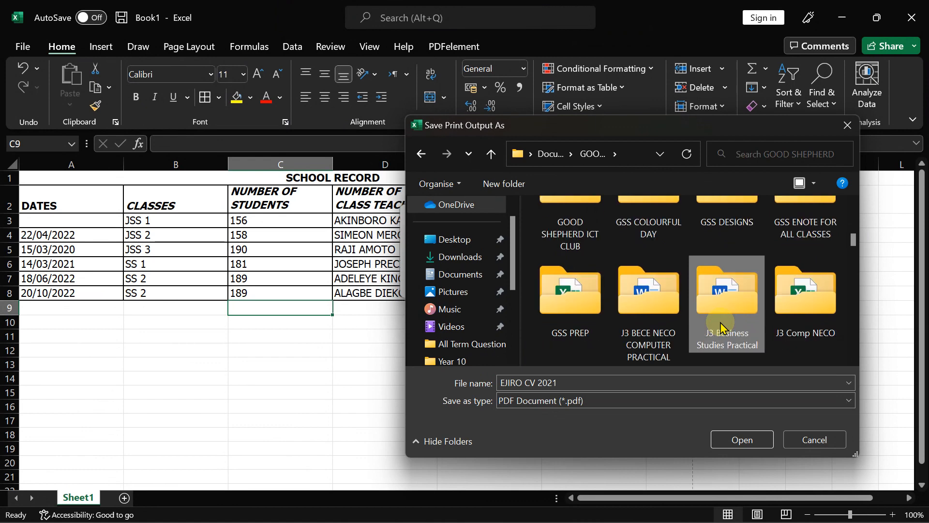
pyautogui.scroll(-2, 720, 322)
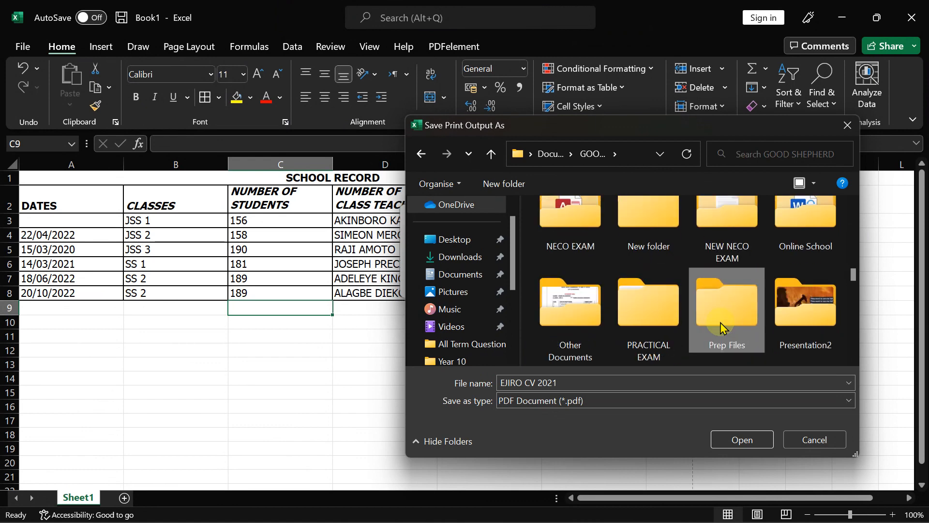
pyautogui.scroll(1, 719, 323)
pyautogui.doubleClick(804, 254)
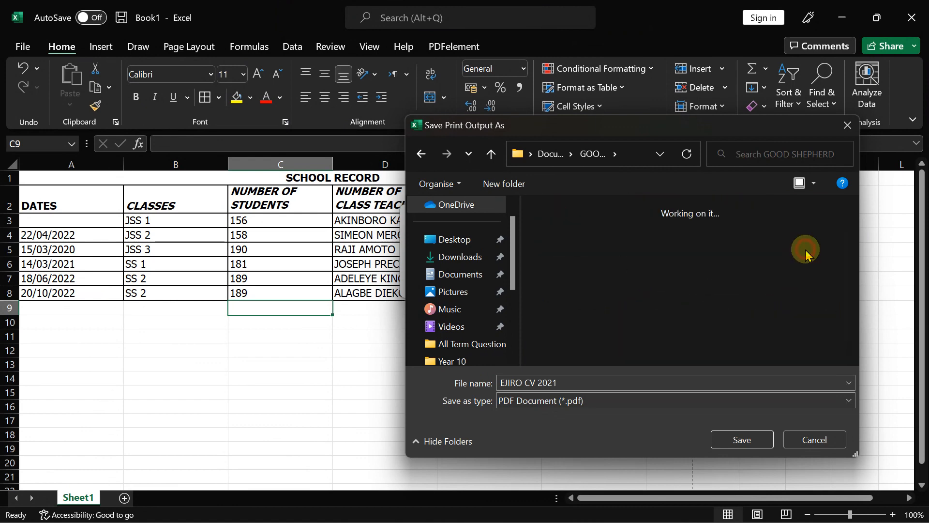
# - Navigate through the test and exam questions folder into the term and practical questions folder
pyautogui.click(721, 257)
pyautogui.press('Right')
pyautogui.press('Right')
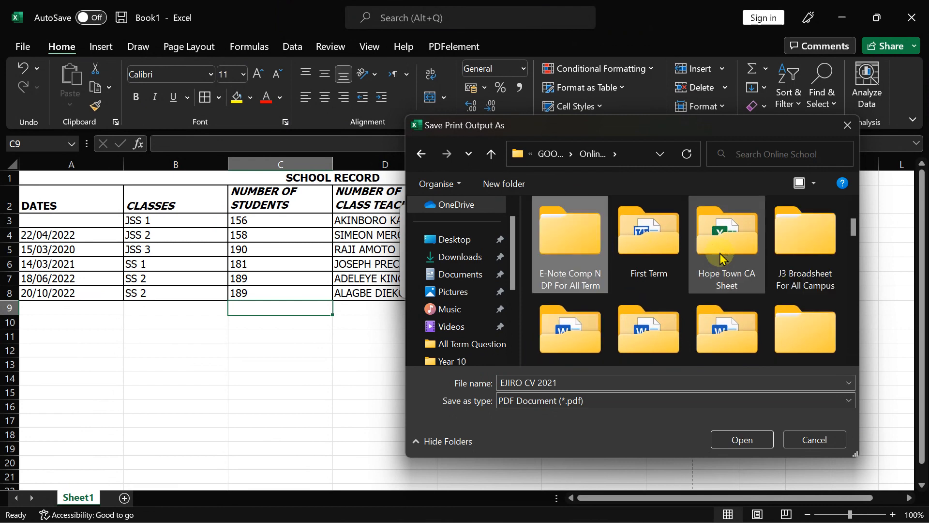
pyautogui.scroll(1, 742, 259)
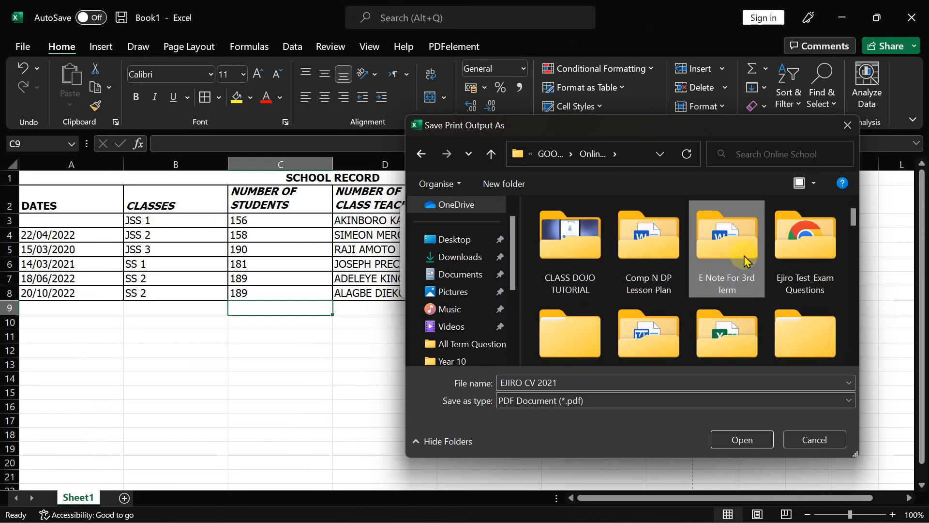
pyautogui.click(629, 249)
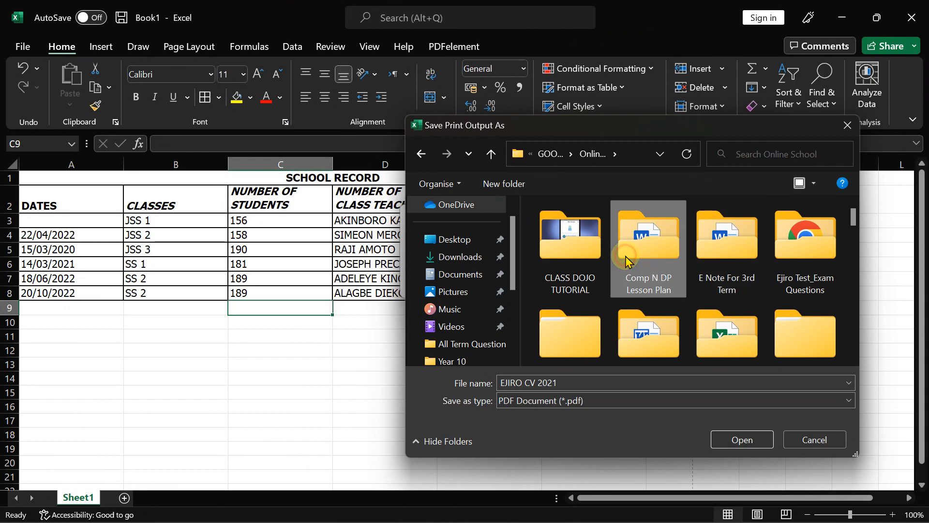
pyautogui.doubleClick(787, 264)
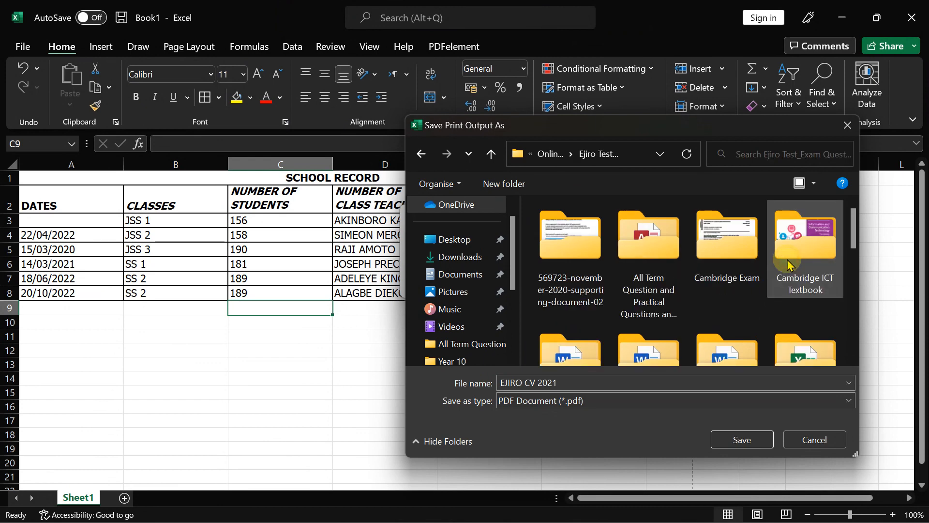
pyautogui.click(729, 242)
pyautogui.scroll(-3, 729, 242)
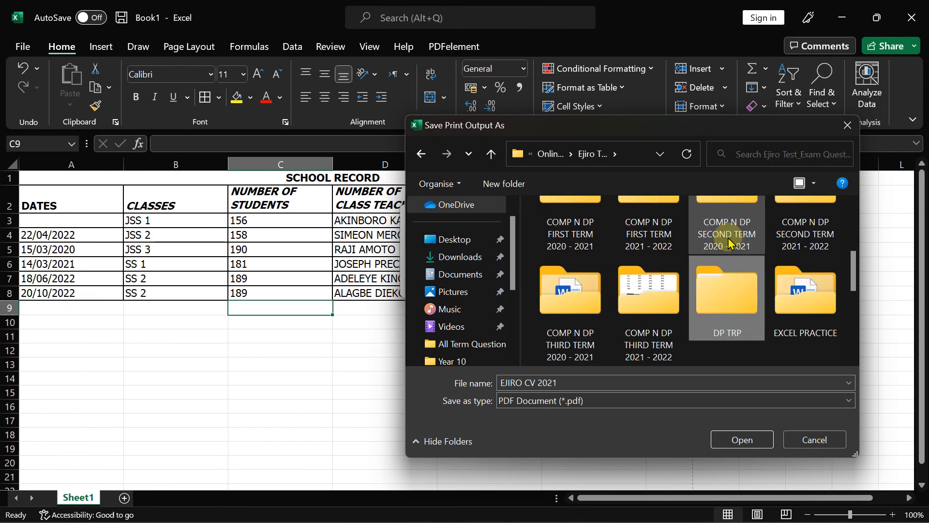
pyautogui.scroll(-3, 729, 242)
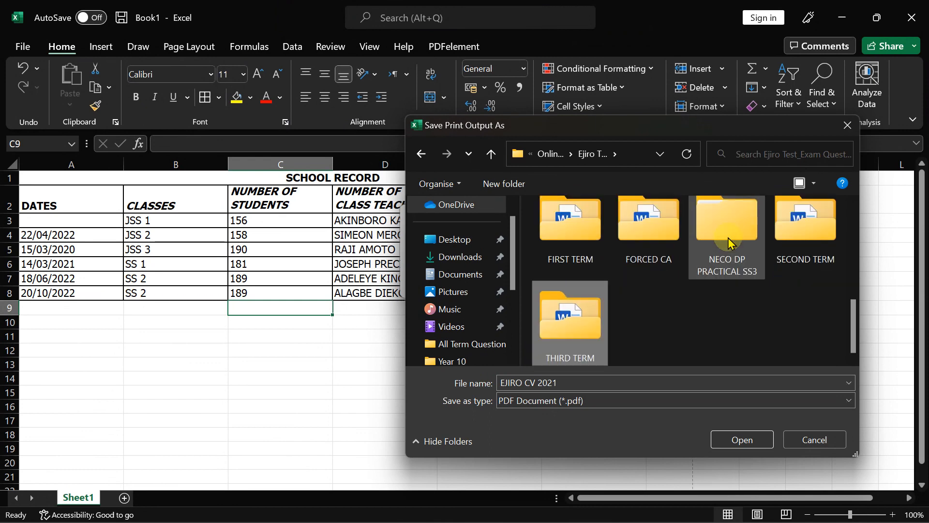
pyautogui.scroll(3, 729, 242)
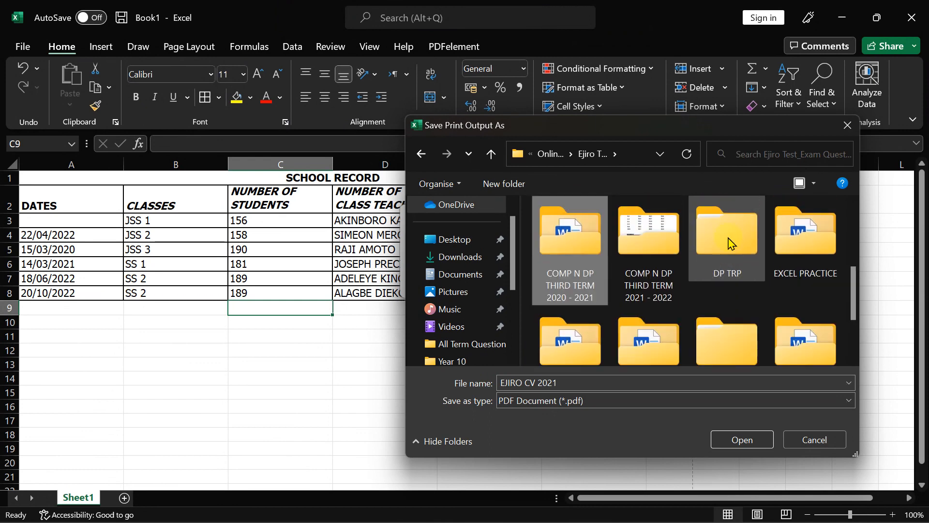
pyautogui.scroll(3, 729, 243)
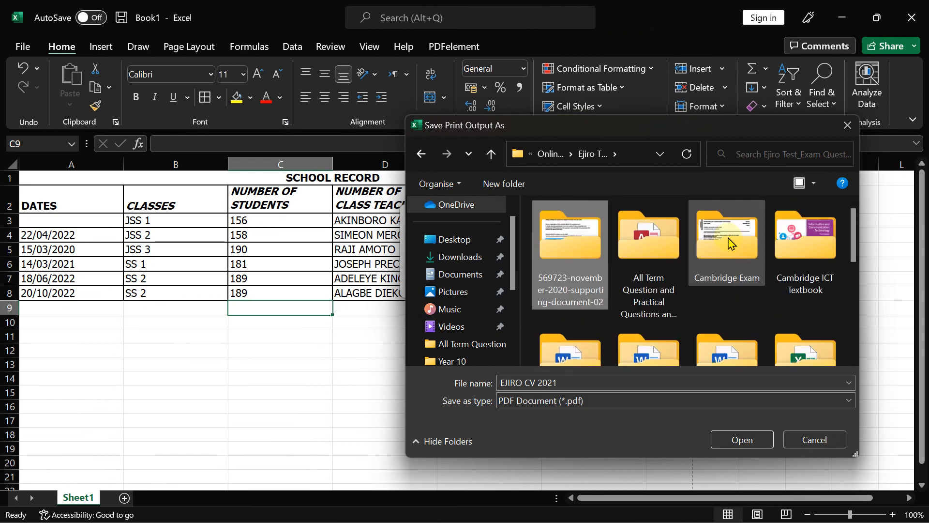
pyautogui.doubleClick(658, 274)
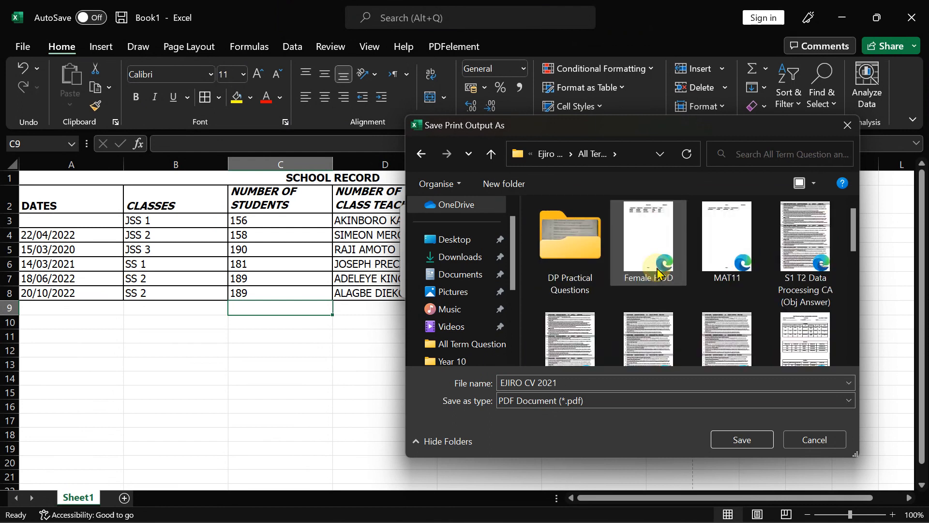
# - Save the PDF printout there as School Record
pyautogui.click(573, 380)
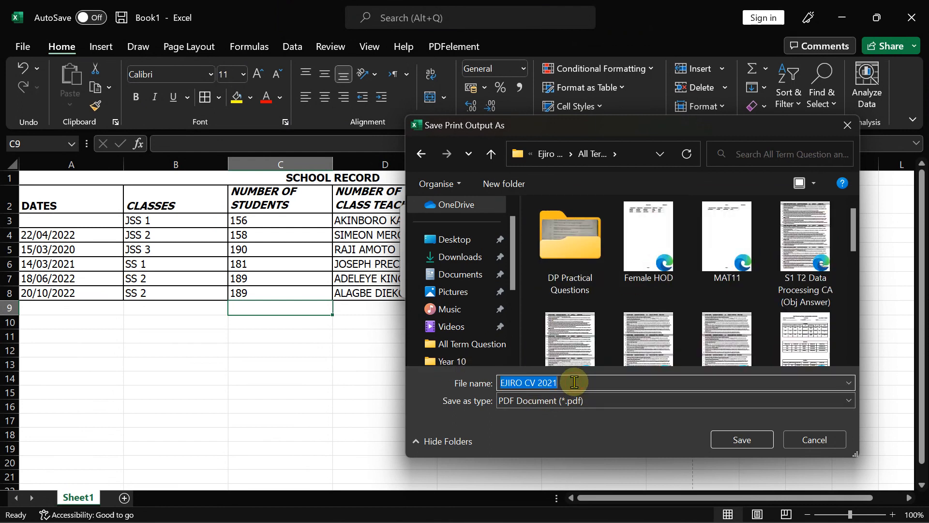
pyautogui.write('School Record')
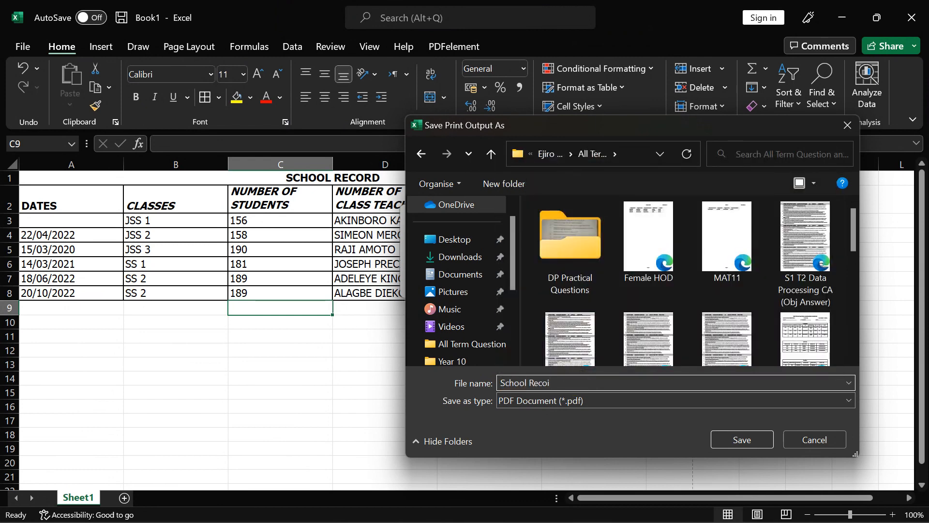
pyautogui.click(741, 439)
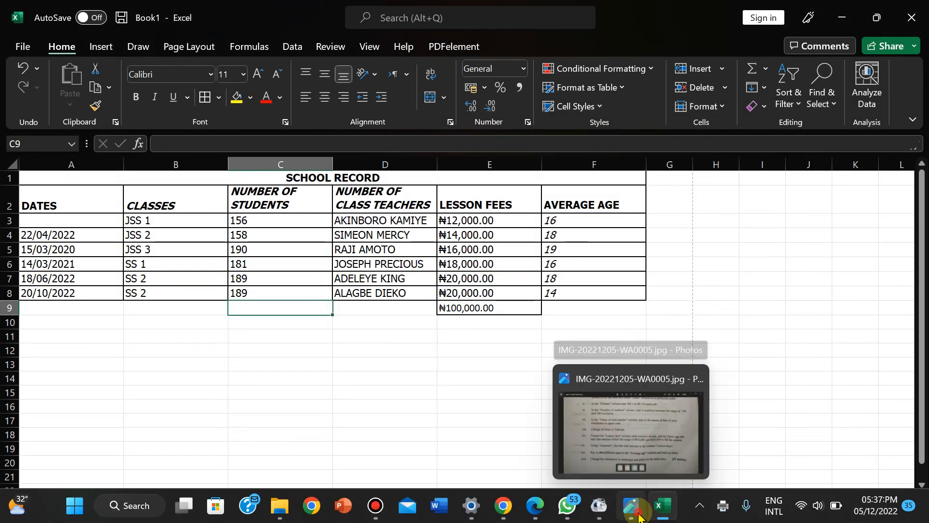
# - Pan the exam photo past the application items and 2A task table, then show the next page
pyautogui.click(638, 516)
pyautogui.moveTo(779, 198); pyautogui.dragTo(695, 448)
pyautogui.moveTo(755, 189); pyautogui.dragTo(709, 480)
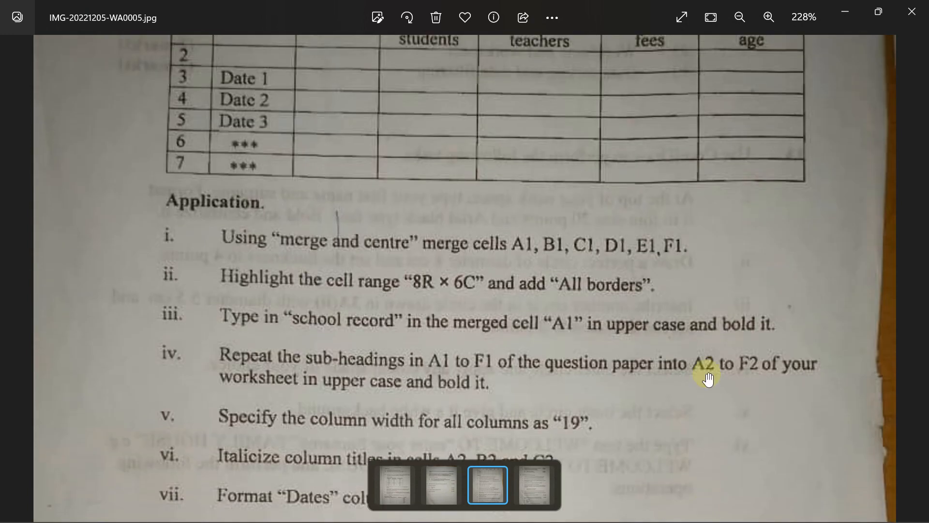
pyautogui.moveTo(706, 265); pyautogui.dragTo(695, 490)
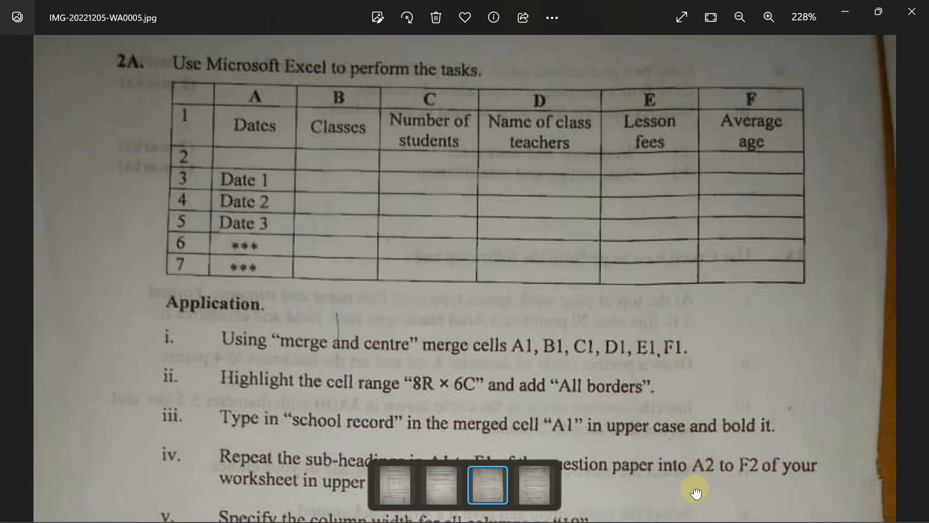
pyautogui.click(536, 492)
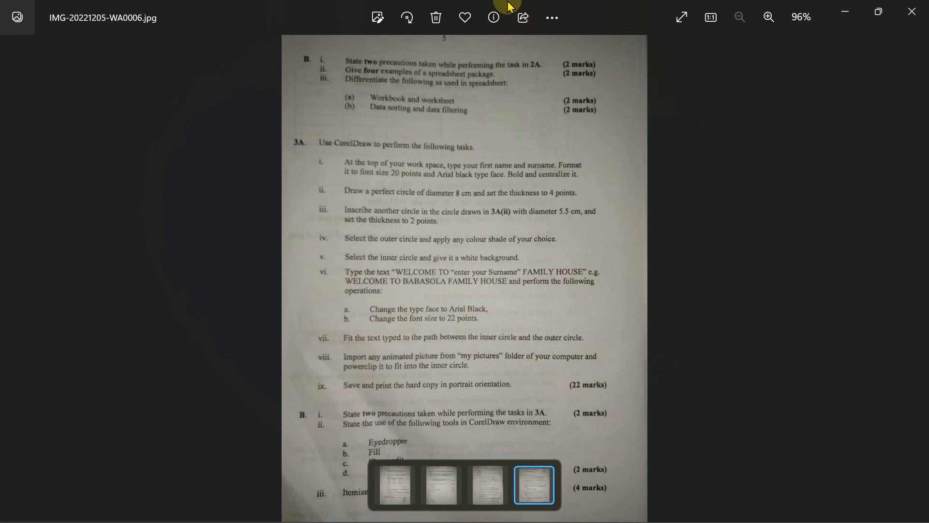
# - Launch Word with a blank Document1 and dismiss the genuine-Office prompt and warning bar
pyautogui.moveTo(501, 5)
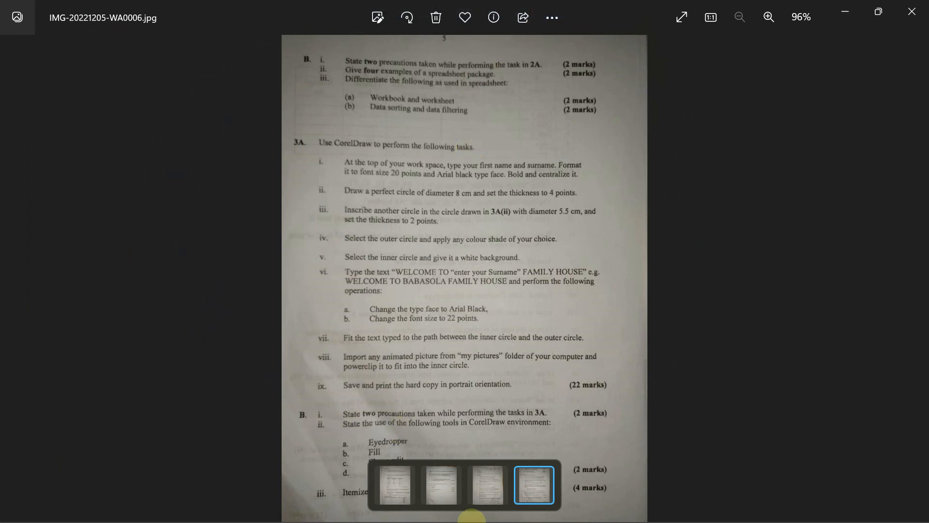
pyautogui.moveTo(516, 502)
pyautogui.click(437, 515)
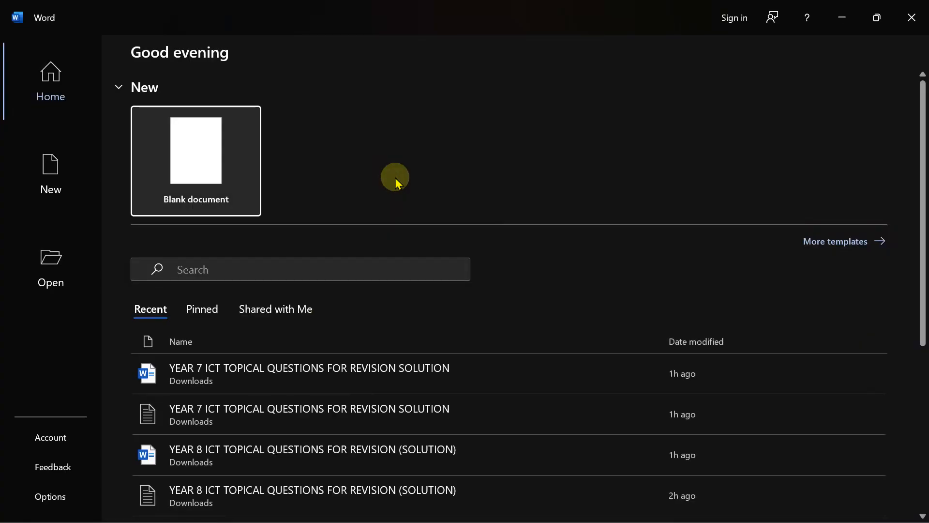
pyautogui.click(209, 166)
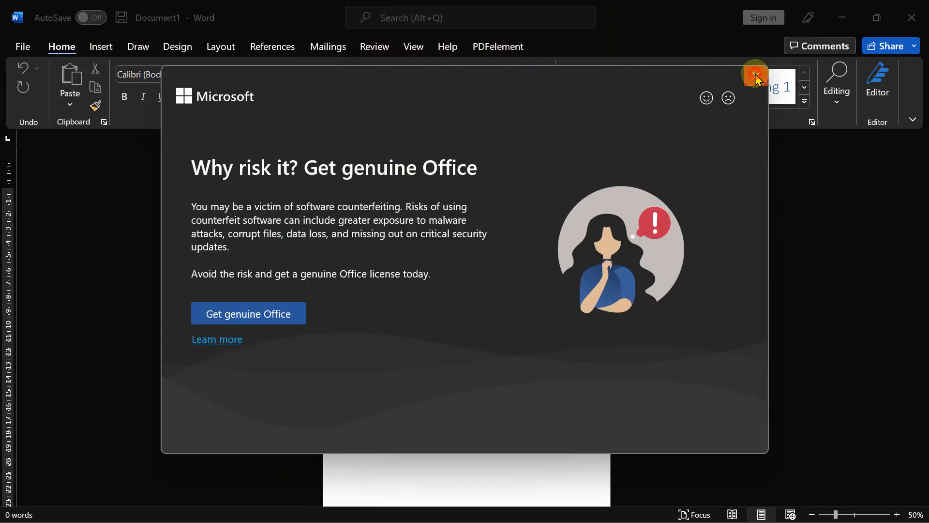
pyautogui.click(756, 76)
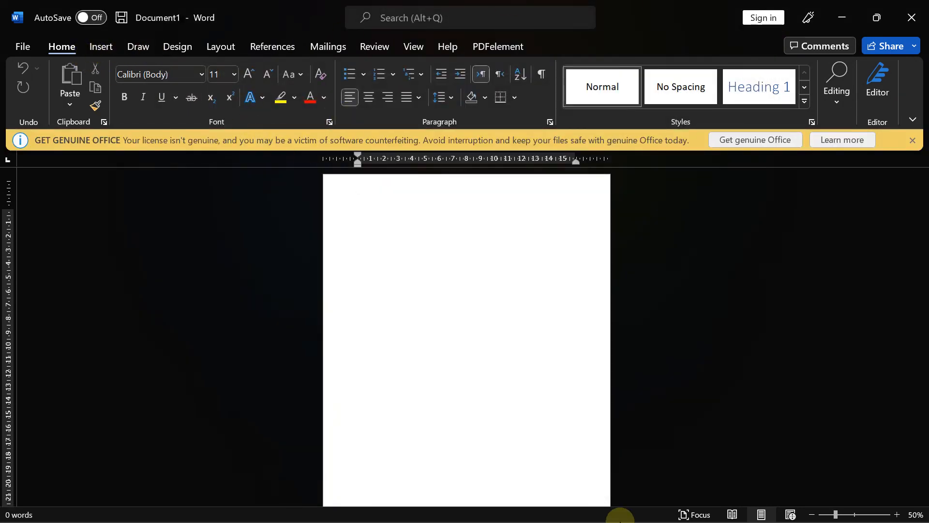
pyautogui.click(913, 140)
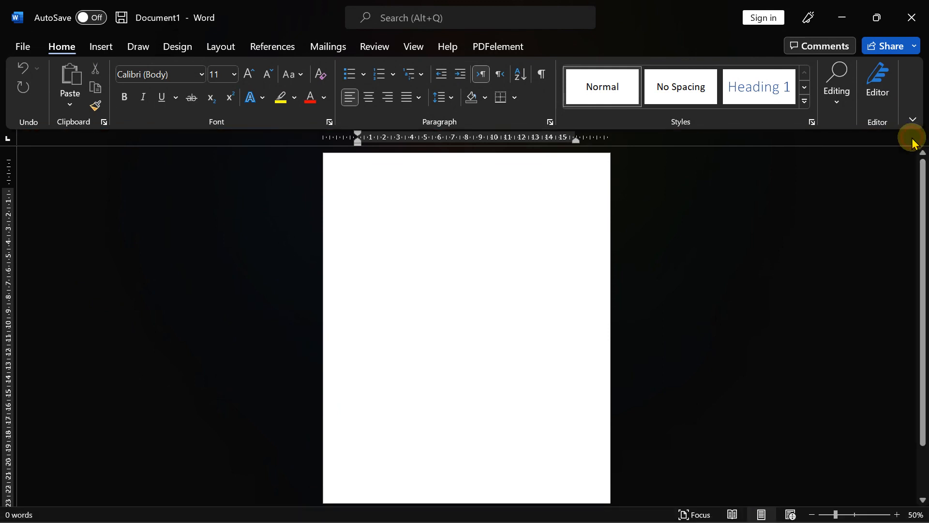
pyautogui.moveTo(663, 513)
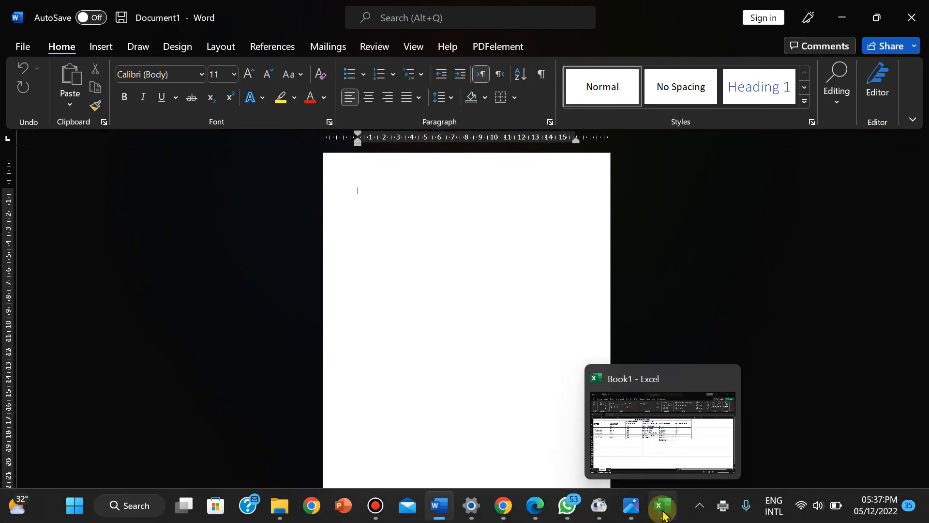
pyautogui.click(630, 506)
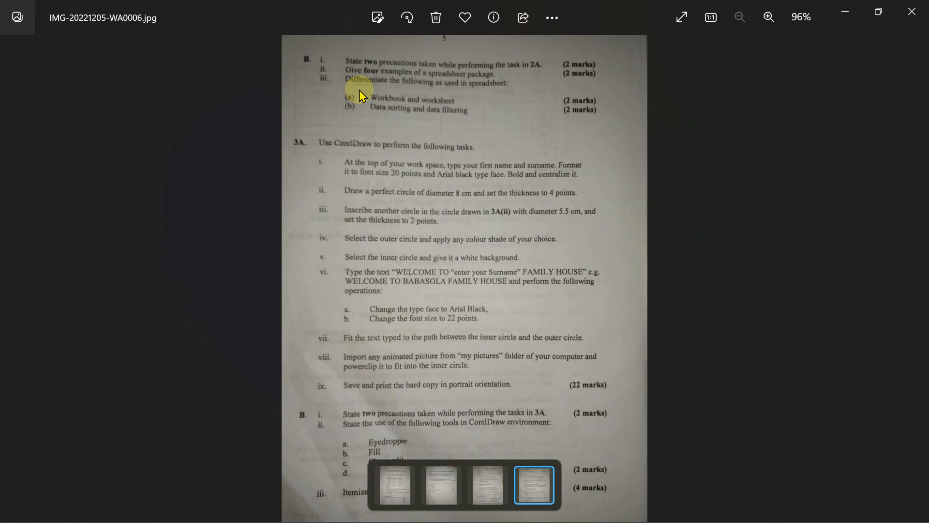
pyautogui.moveTo(607, 509)
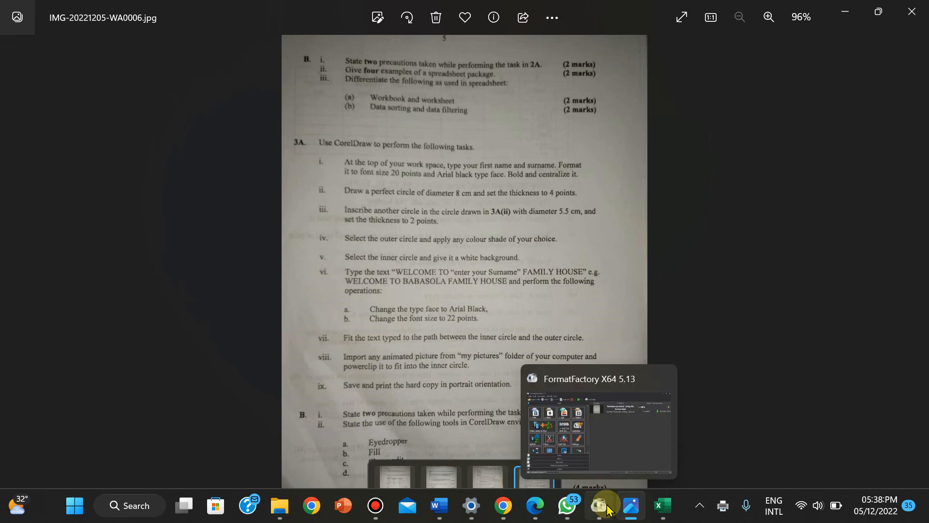
pyautogui.click(439, 506)
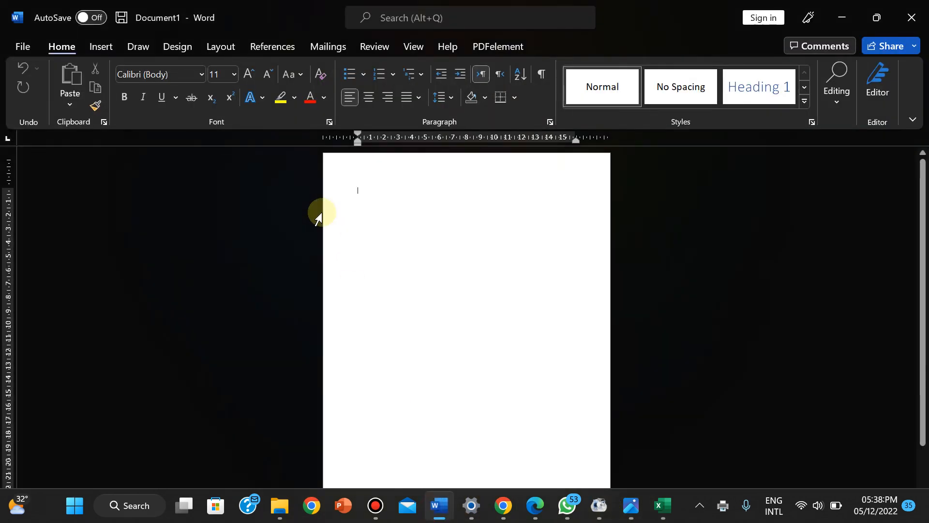
# - Type the question 'State two precaution while performing the tasks in 2A' and zoom the page to 140%
pyautogui.write('s')
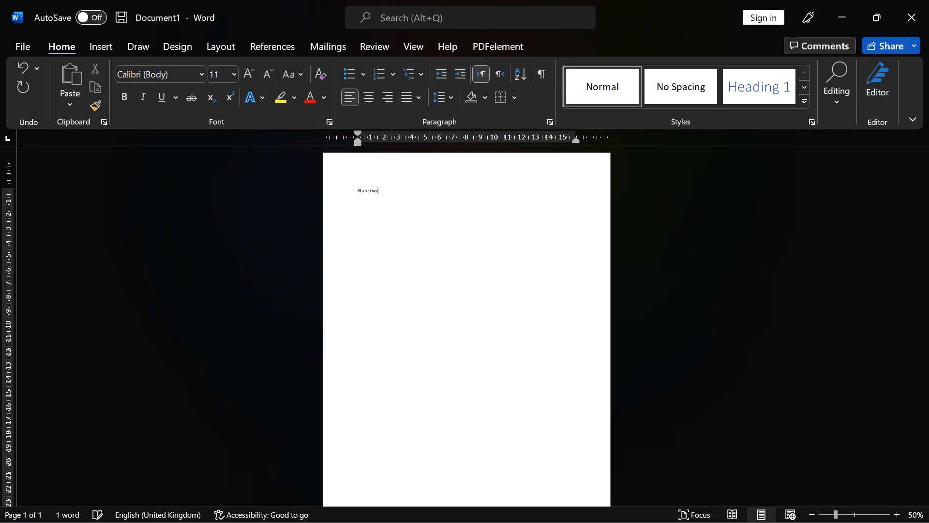
pyautogui.write('tate two pre')
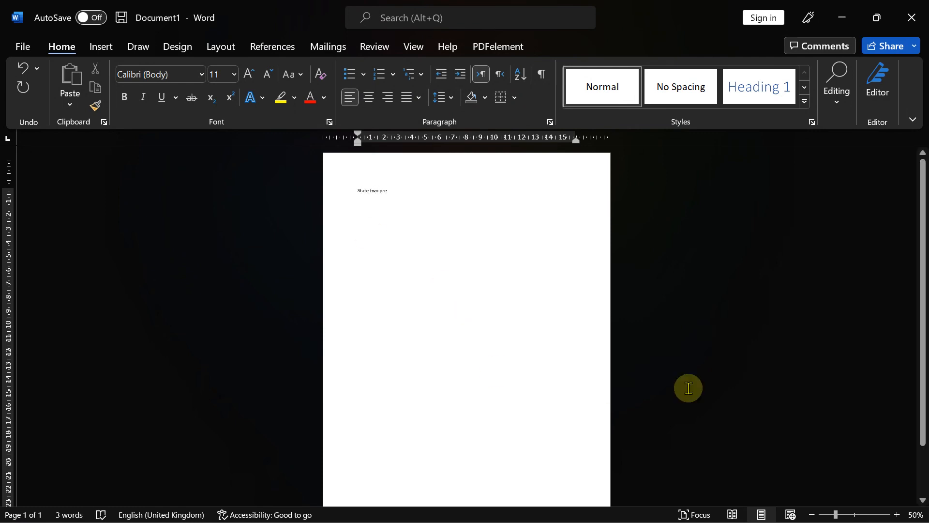
pyautogui.click(896, 514)
pyautogui.click(897, 514)
pyautogui.click(896, 514)
pyautogui.click(896, 514)
pyautogui.click(897, 514)
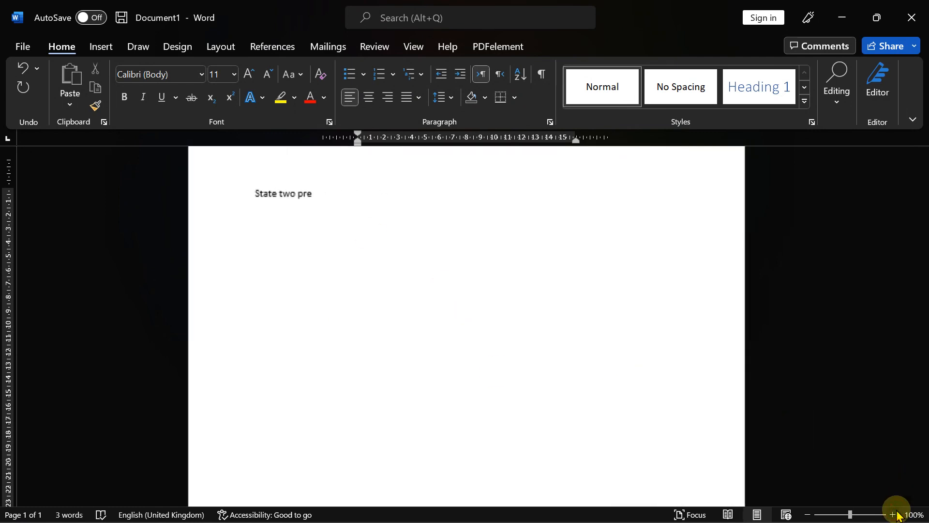
pyautogui.click(896, 515)
pyautogui.click(896, 514)
pyautogui.click(896, 514)
pyautogui.click(896, 514)
pyautogui.write('e')
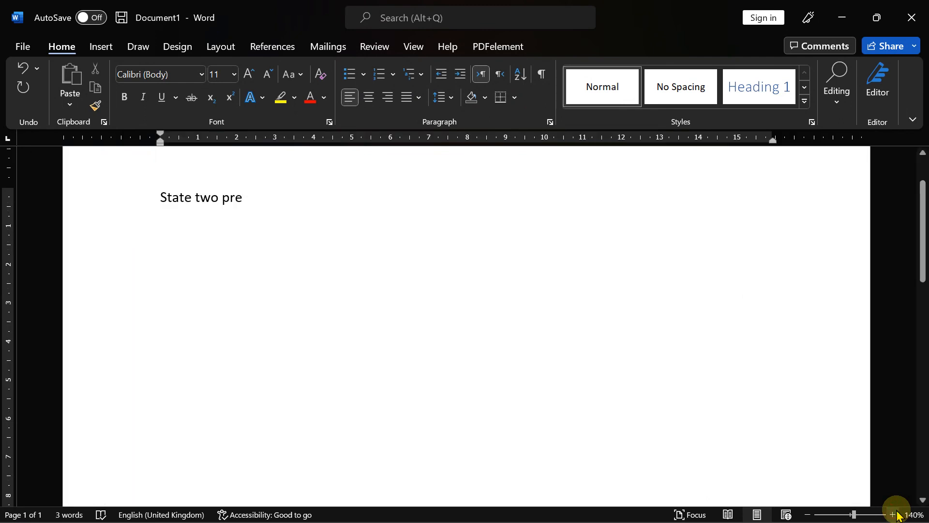
pyautogui.write('cauti')
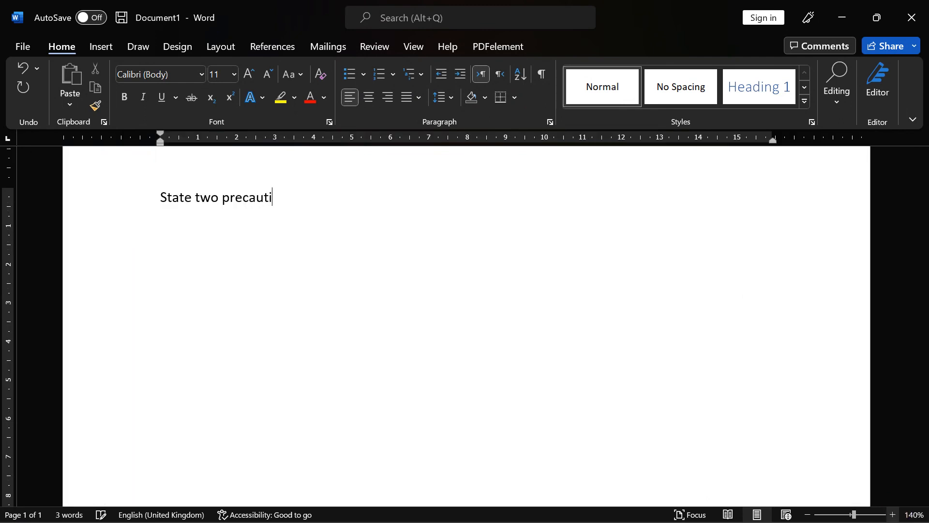
pyautogui.write('p')
pyautogui.write('erform')
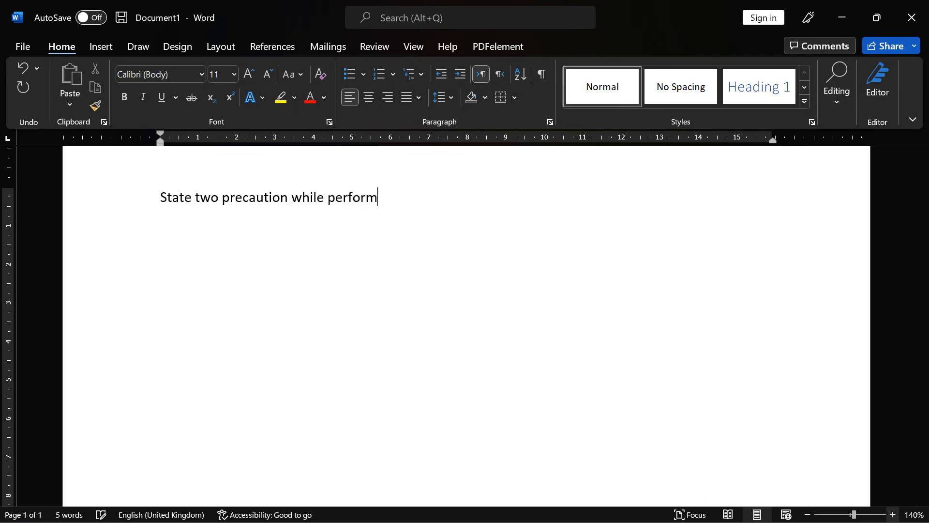
pyautogui.write('ing the tasks in')
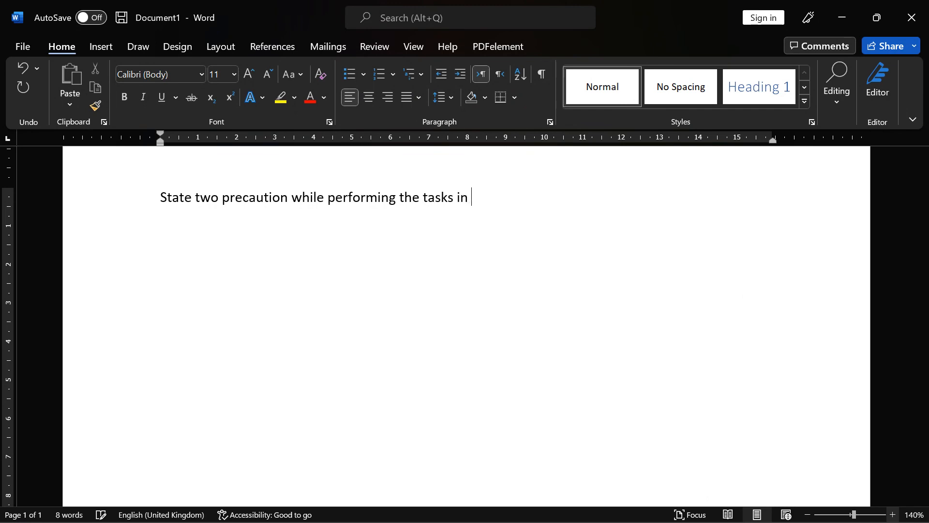
pyautogui.moveTo(925, 521)
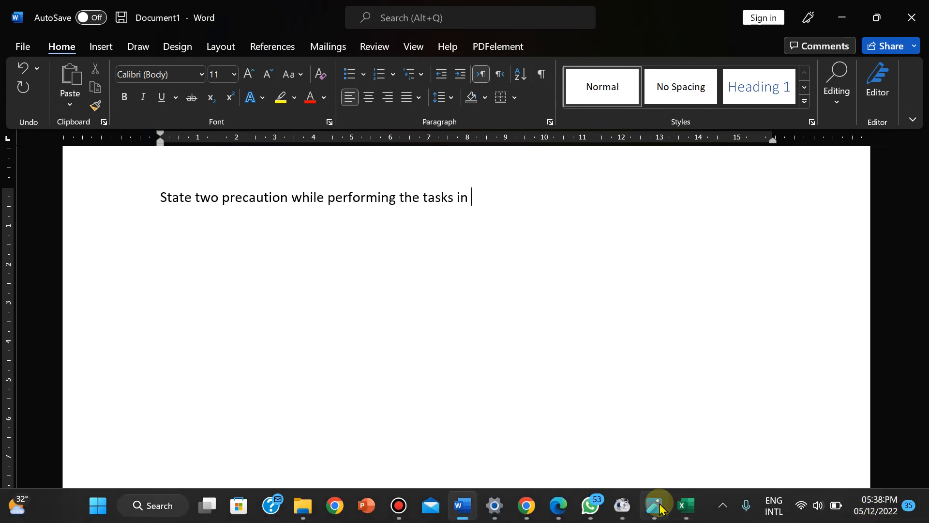
pyautogui.click(658, 506)
pyautogui.hotkey('alt', 'Tab')
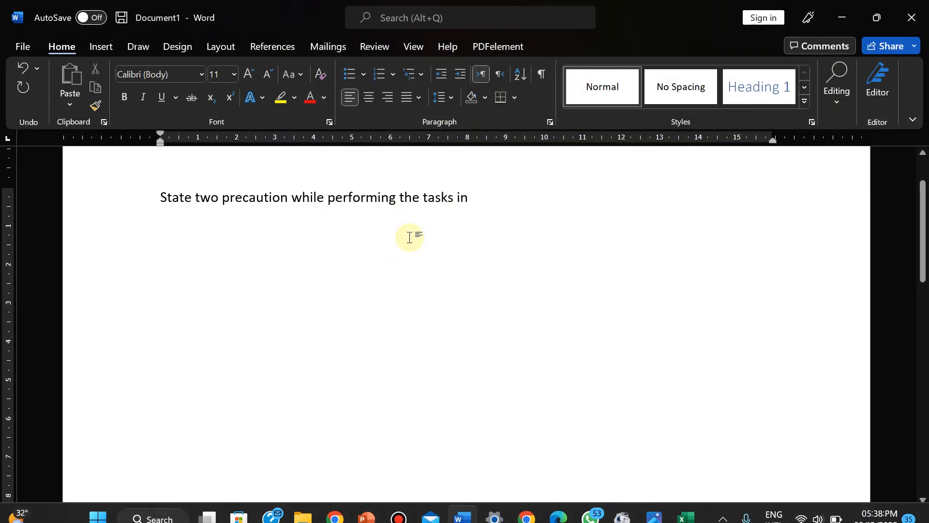
pyautogui.write('2A')
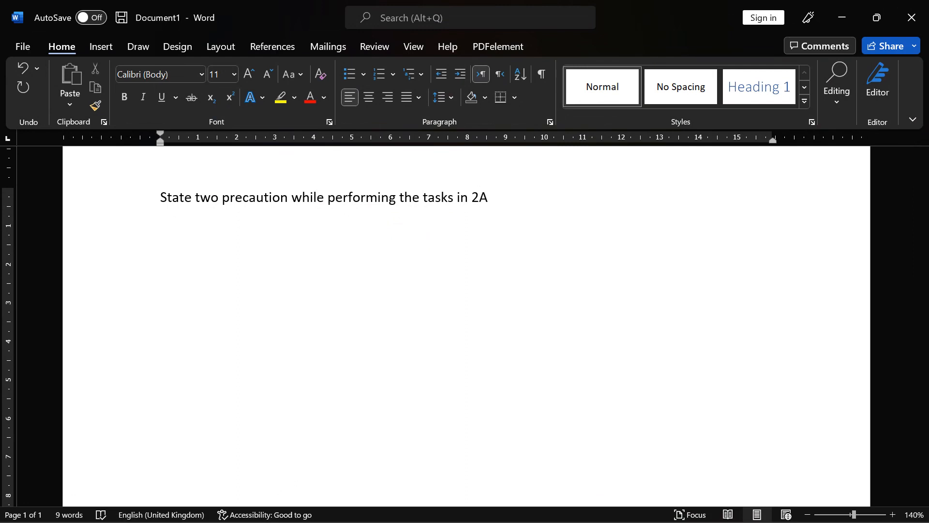
pyautogui.press('Return')
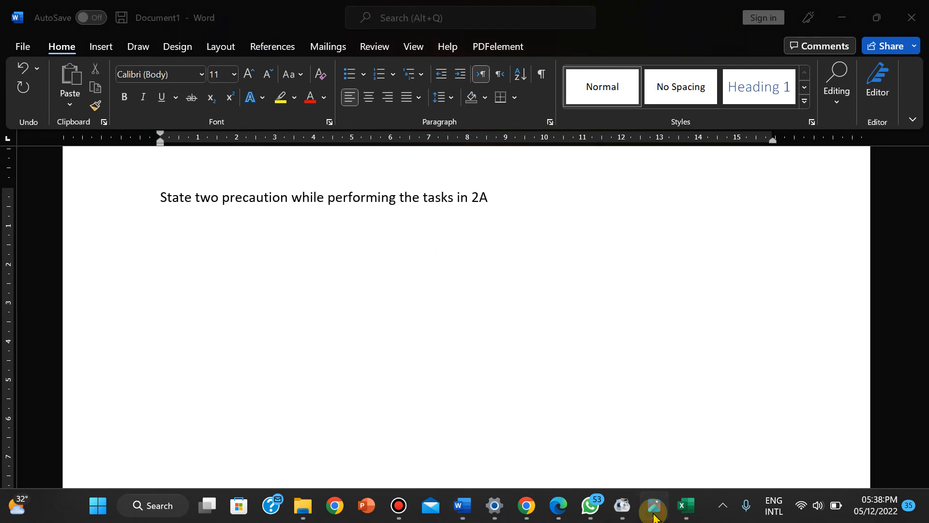
# - Prefix the question with 'B i.' and start an empty bullet line beneath it
pyautogui.click(653, 510)
pyautogui.click(654, 508)
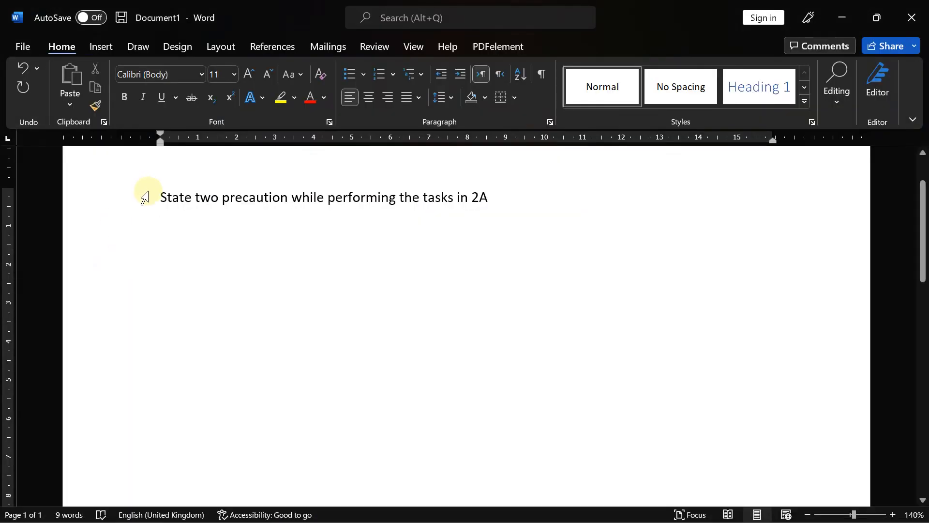
pyautogui.click(160, 196)
pyautogui.write('B')
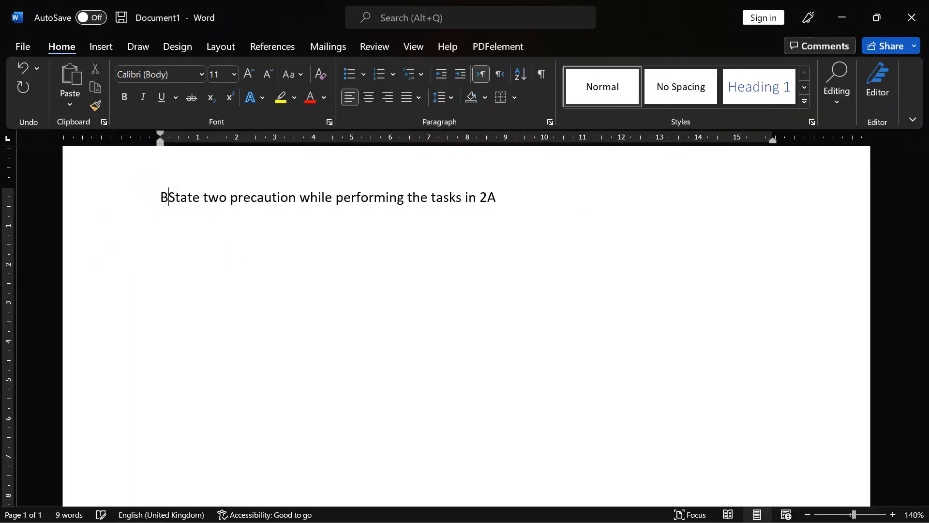
pyautogui.write(' i.')
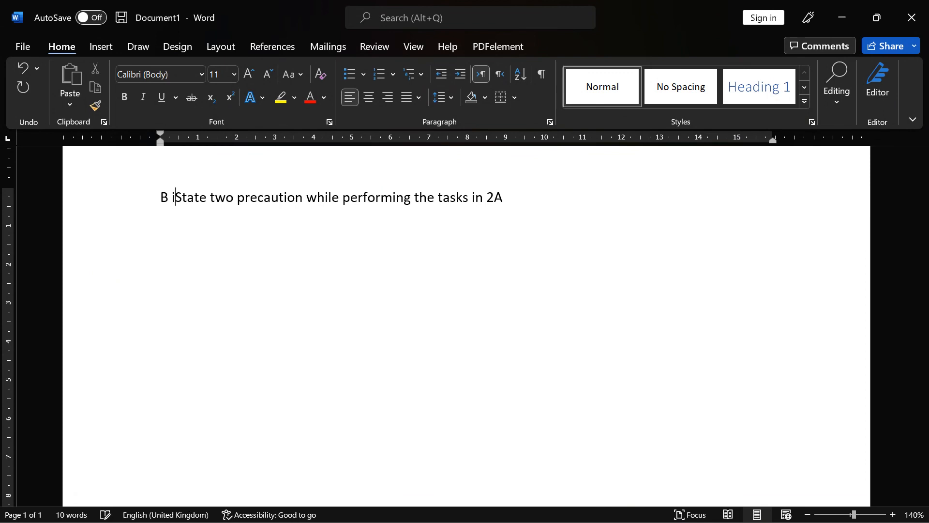
pyautogui.click(514, 196)
pyautogui.doubleClick(165, 221)
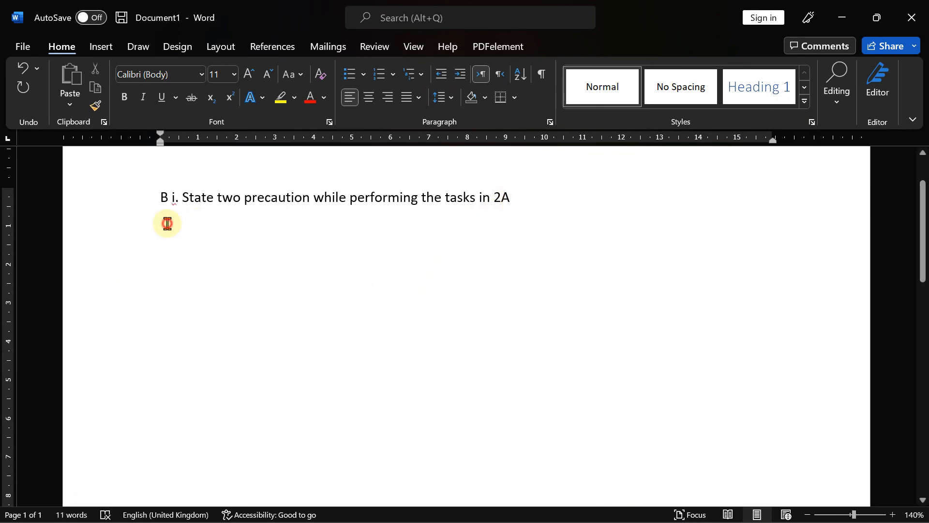
pyautogui.click(350, 74)
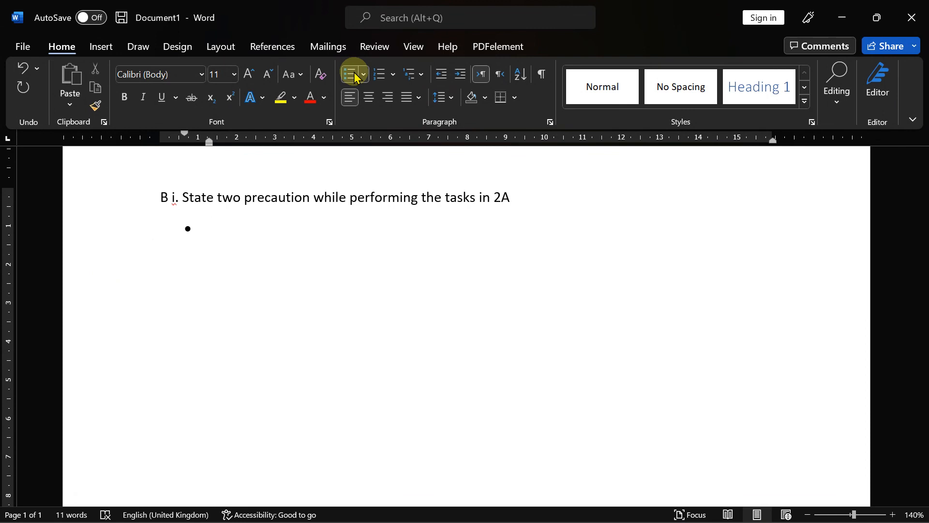
# - Write the first precaution bullet about avoiding a font not stated in the question
pyautogui.write('i A')
pyautogui.write('av')
pyautogui.write('oided')
pyautogui.write(' t')
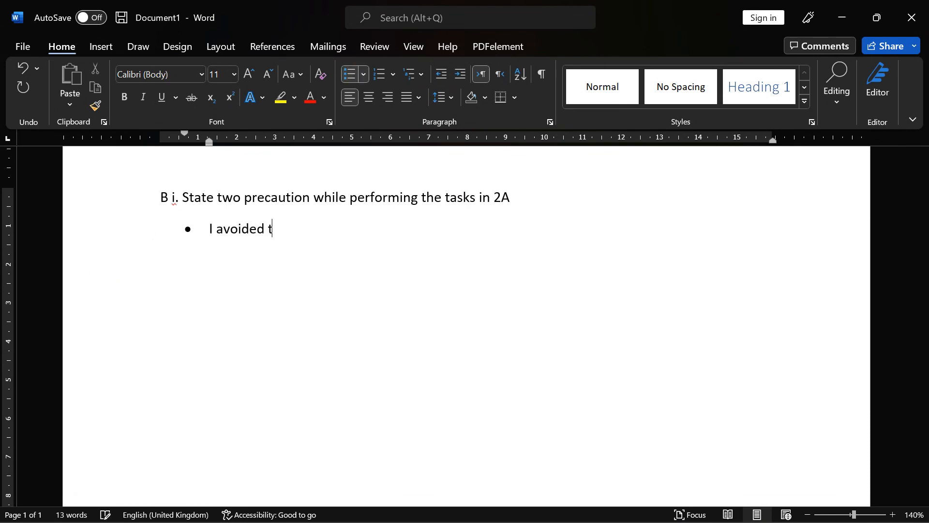
pyautogui.write('he use o')
pyautogui.write('f i')
pyautogui.press('BackSpace')
pyautogui.write('imapp')
pyautogui.press('BackSpace')
pyautogui.press('BackSpace')
pyautogui.press('BackSpace')
pyautogui.press('BackSpace')
pyautogui.write('font')
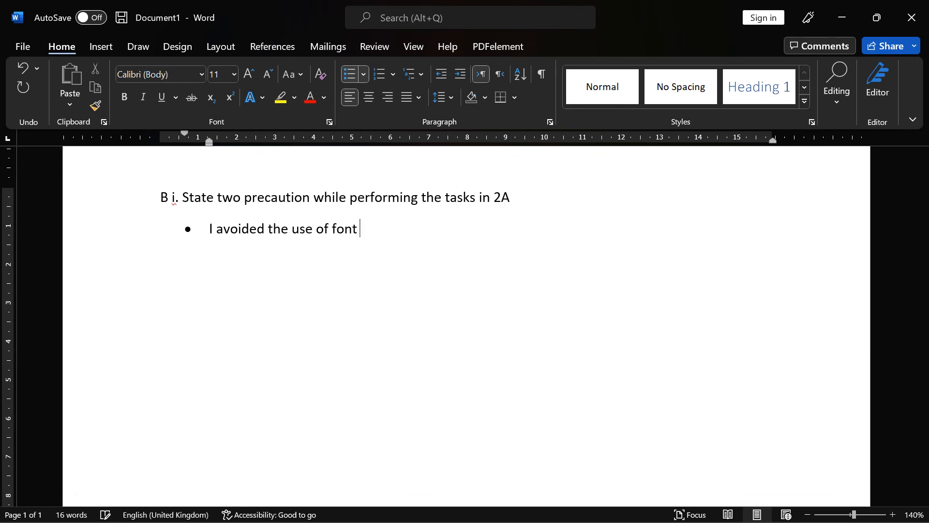
pyautogui.write(' not stated in the qiue')
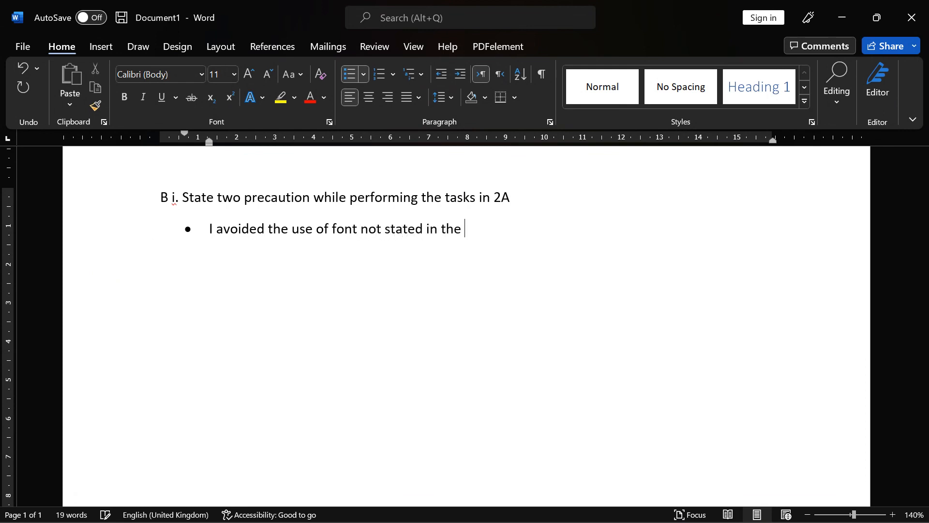
pyautogui.press('BackSpace')
pyautogui.press('BackSpace')
pyautogui.press('BackSpace')
pyautogui.write('uestion')
pyautogui.press('Return')
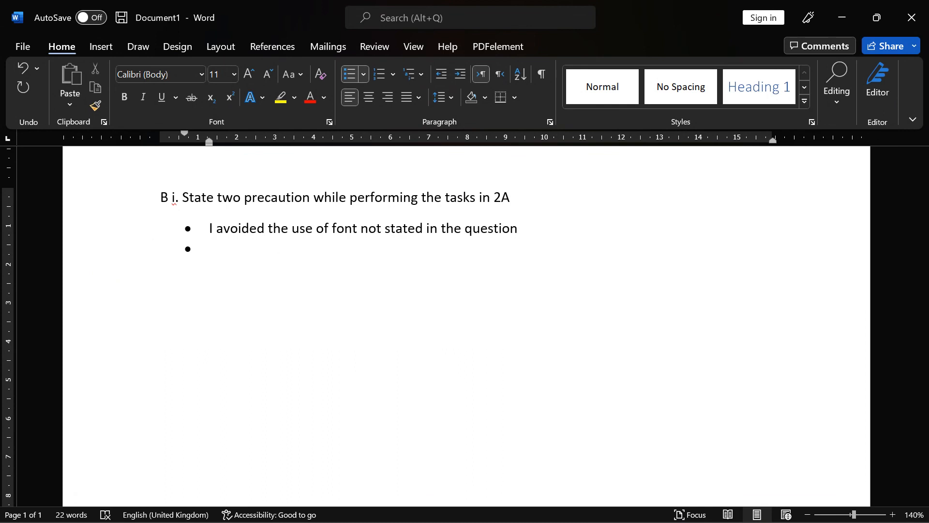
# - Write the second bullet: 'I added the column width according to the specification given ie. 19'
pyautogui.write('I ')
pyautogui.write('fo')
pyautogui.write('ll')
pyautogui.press('BackSpace')
pyautogui.press('BackSpace')
pyautogui.press('BackSpace')
pyautogui.write('added the col')
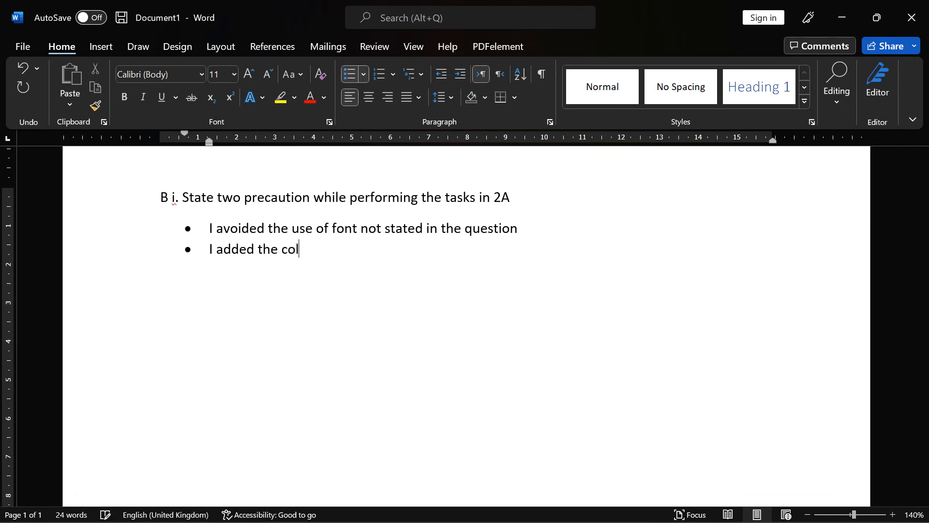
pyautogui.write('umn width accor')
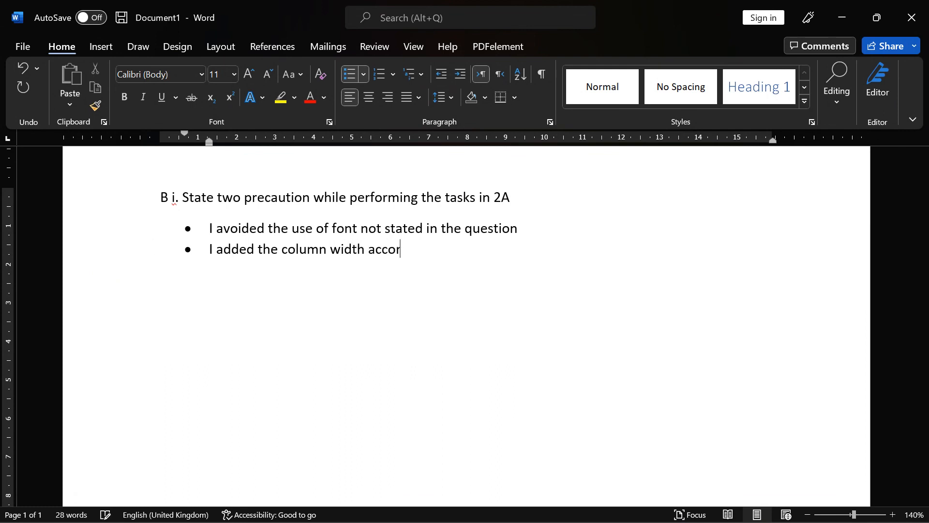
pyautogui.write('ding to the specific')
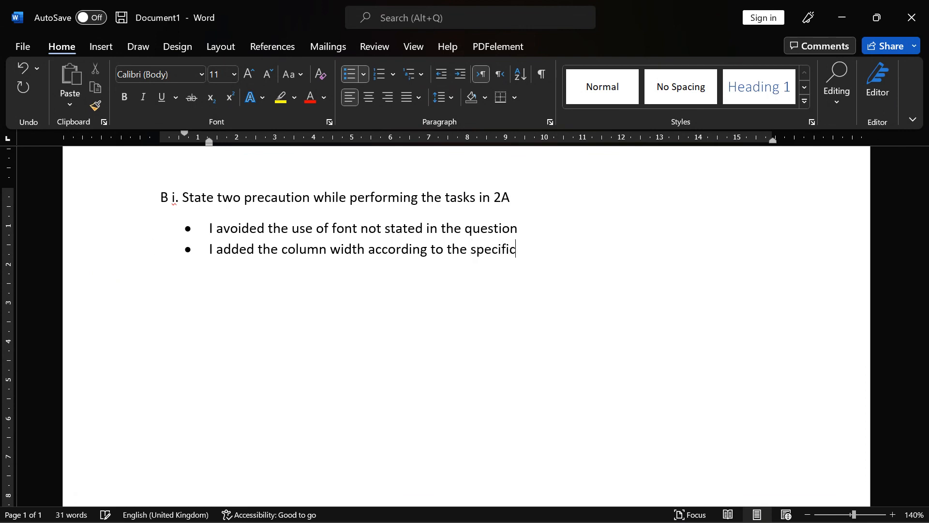
pyautogui.write('ation givenm')
pyautogui.press('BackSpace')
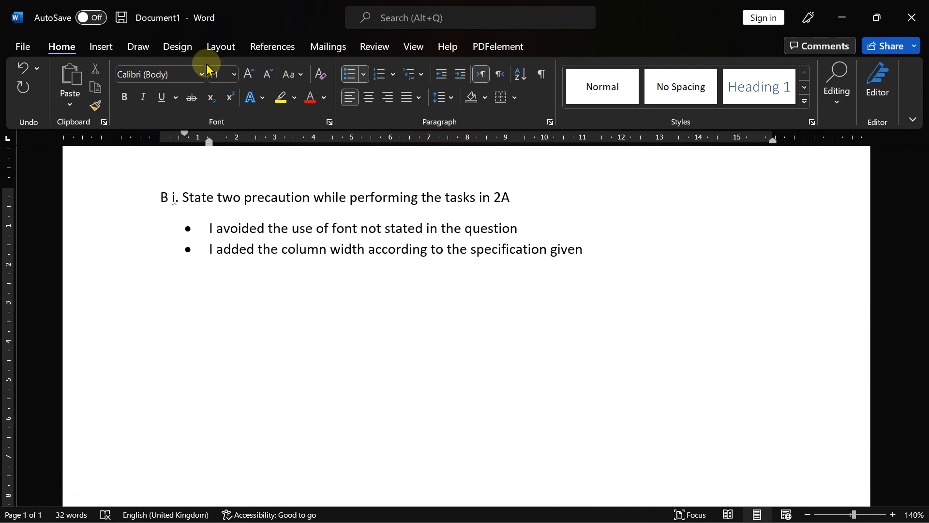
pyautogui.click(586, 249)
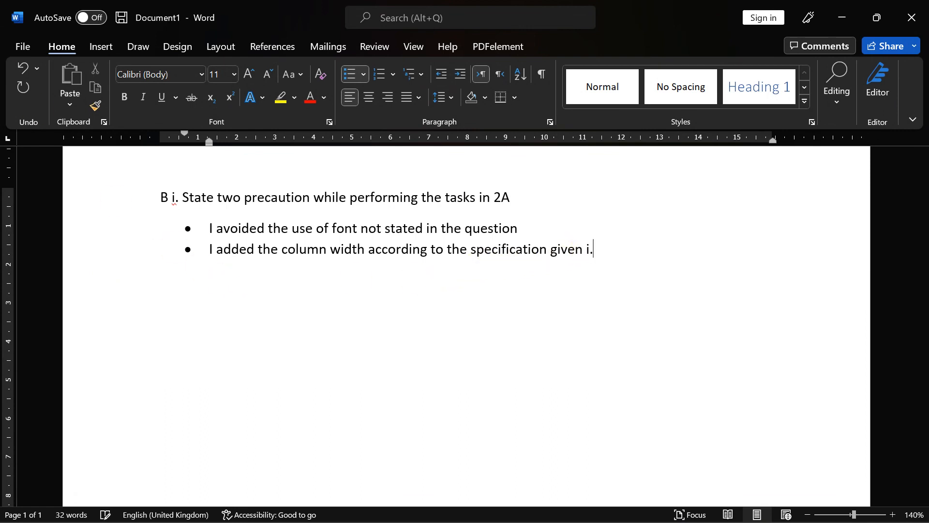
pyautogui.write('ie.')
pyautogui.press('BackSpace')
pyautogui.write('e. 19')
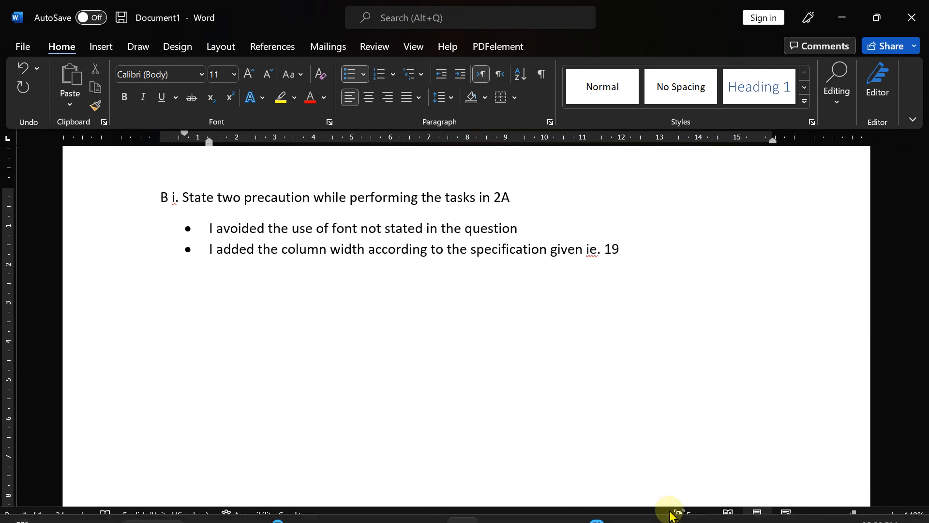
pyautogui.click(654, 506)
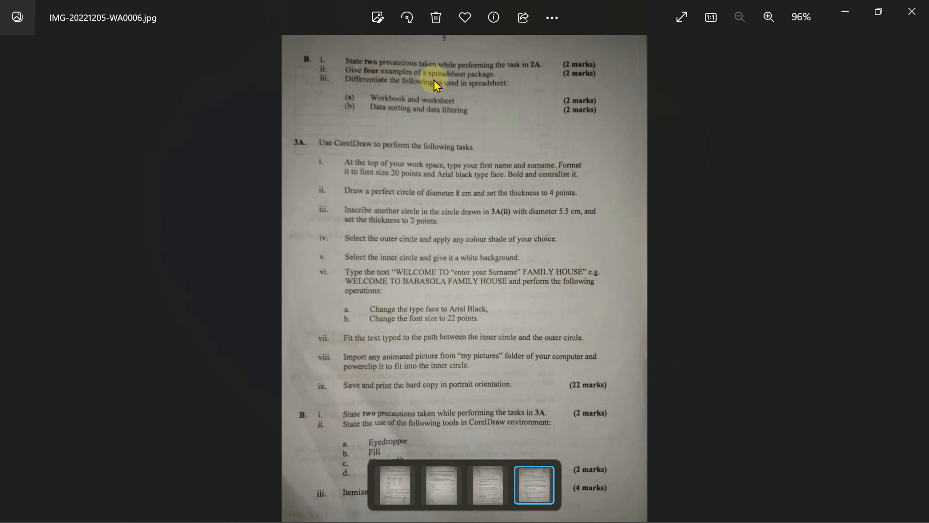
# - Glance at the exam paper photo, then return to the Word answer document
pyautogui.moveTo(641, 519)
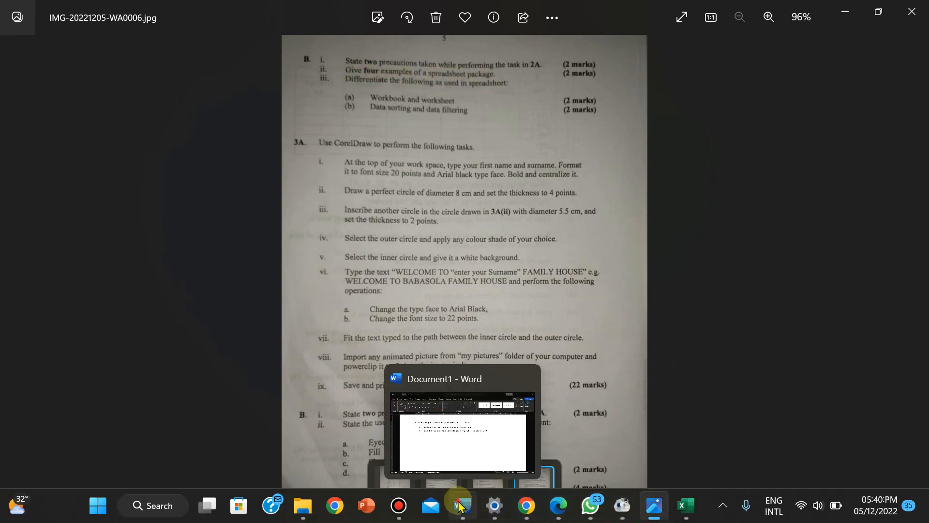
pyautogui.click(463, 506)
# - End the bullet list and type the question 'ii. Give four examples of a spreadsheet package'
pyautogui.press('Return')
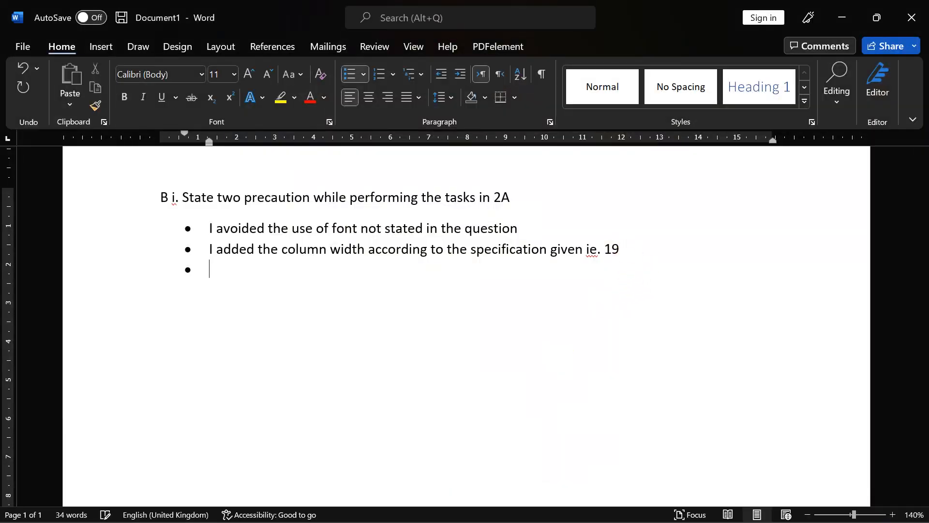
pyautogui.press('BackSpace')
pyautogui.press('BackSpace')
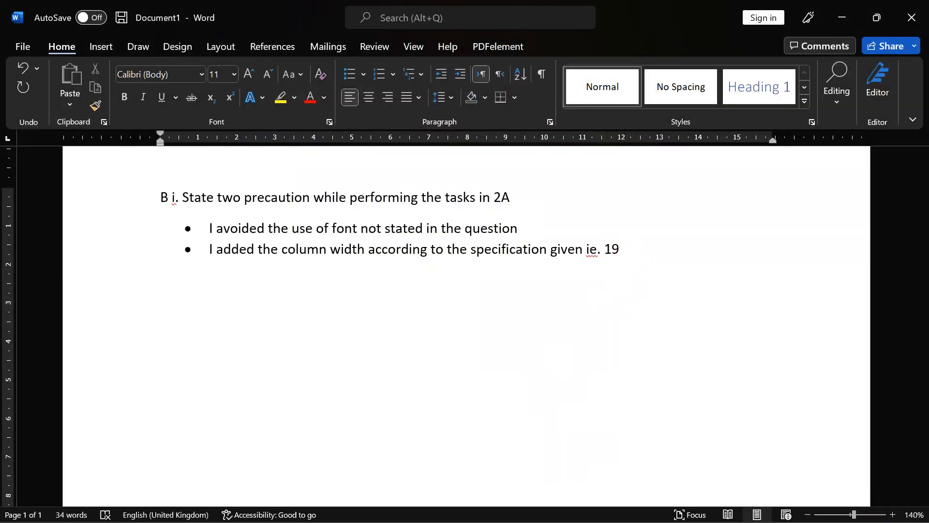
pyautogui.write('ii. Give four exa')
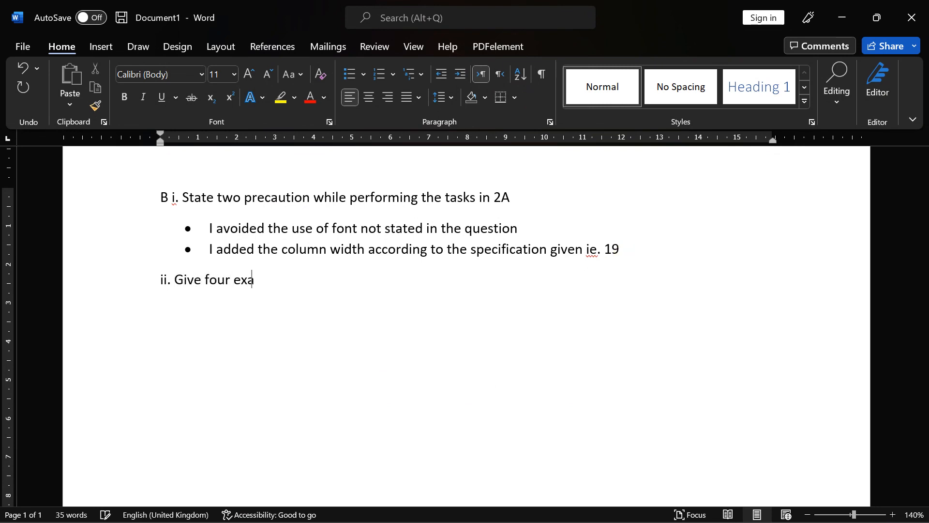
pyautogui.write('mples of a spread')
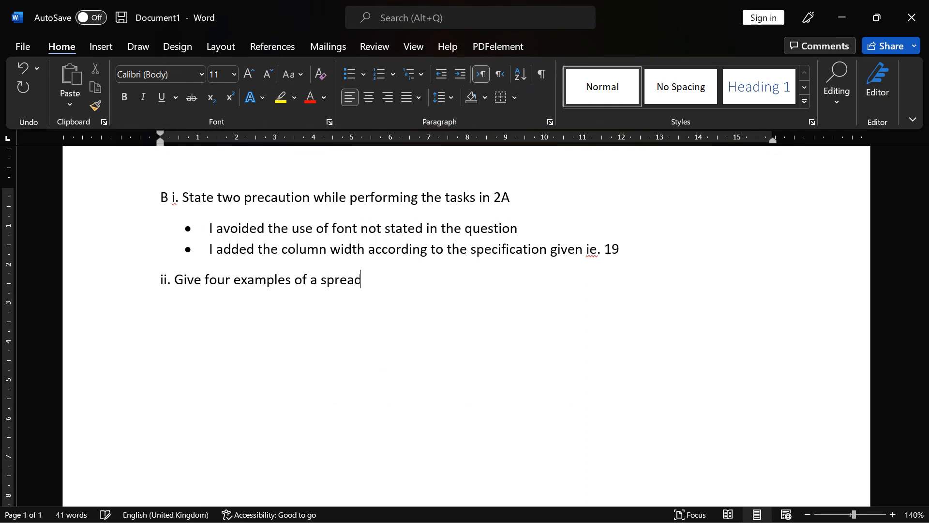
pyautogui.write('sheet package')
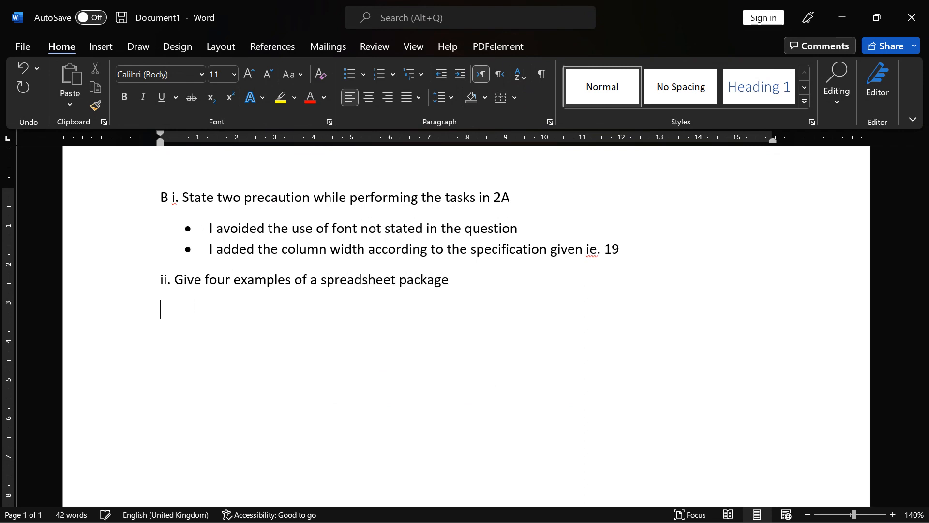
# - Bullet-list Microsoft Excel, Google Sheet, Visi Calc and iWork Number (Apple), then end the list
pyautogui.click(350, 74)
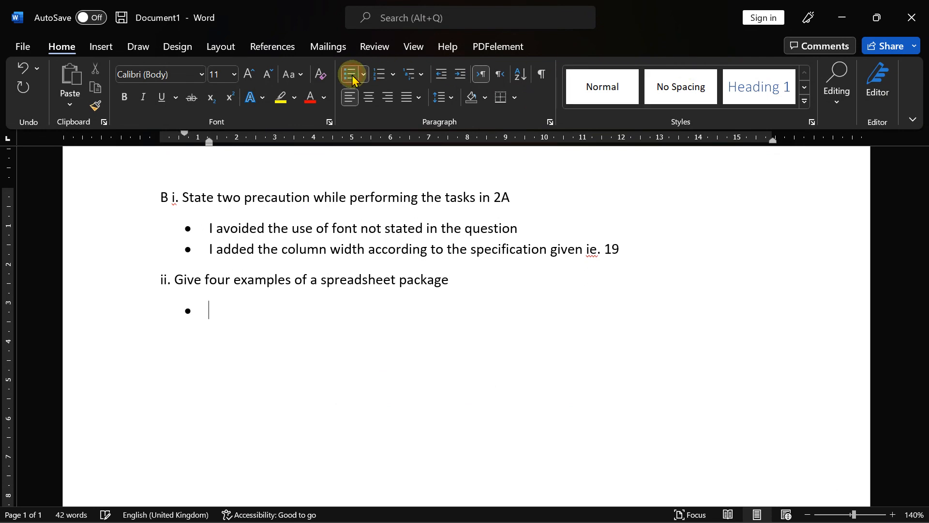
pyautogui.write('Mirc ')
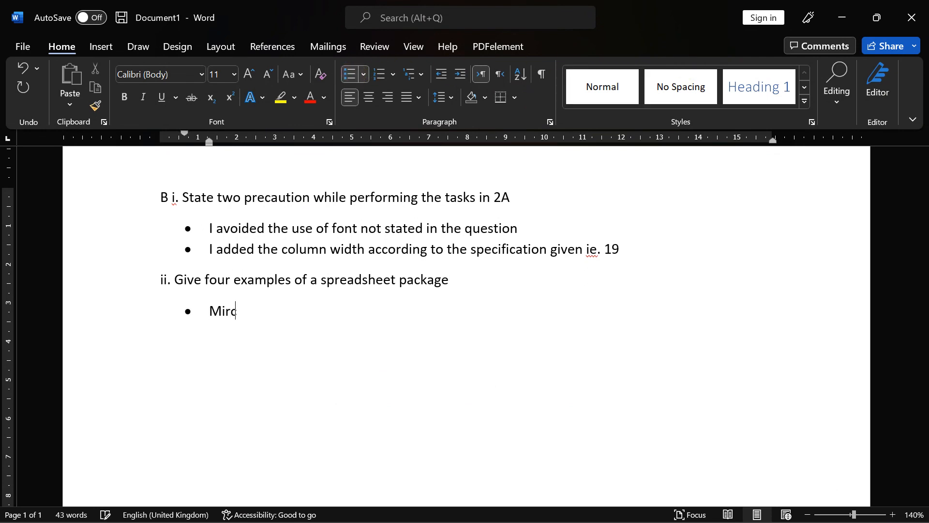
pyautogui.write('oro')
pyautogui.press('BackSpace')
pyautogui.press('BackSpace')
pyautogui.press('BackSpace')
pyautogui.write('rosoft Excel')
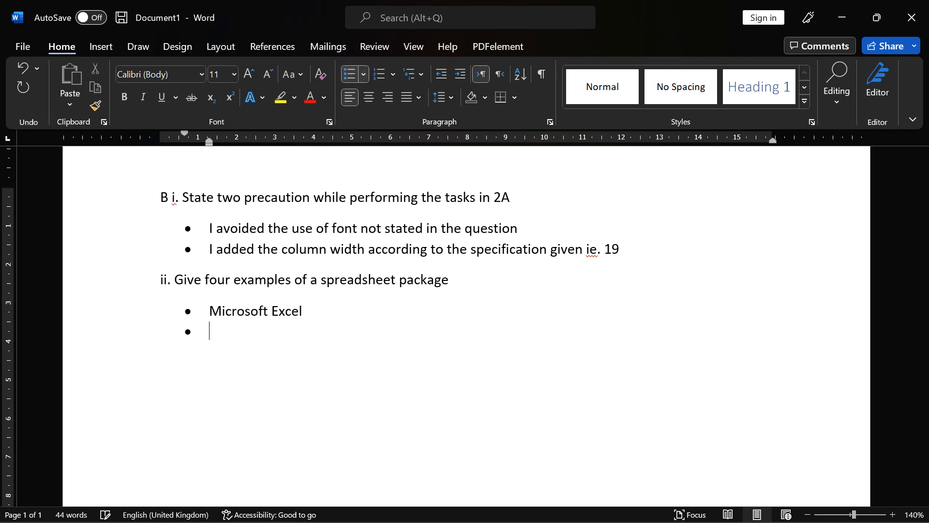
pyautogui.write(' Google Sheet')
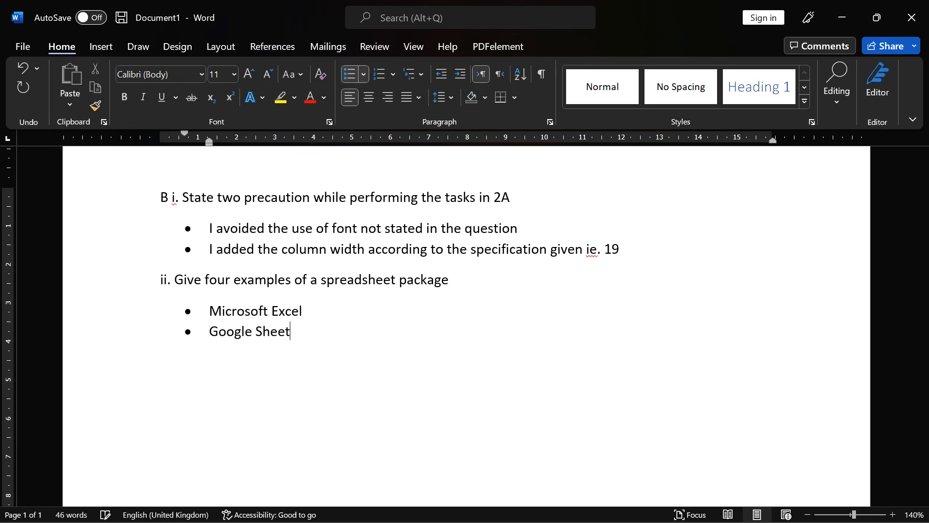
pyautogui.press('Return')
pyautogui.write('Visi Calc')
pyautogui.press('Return')
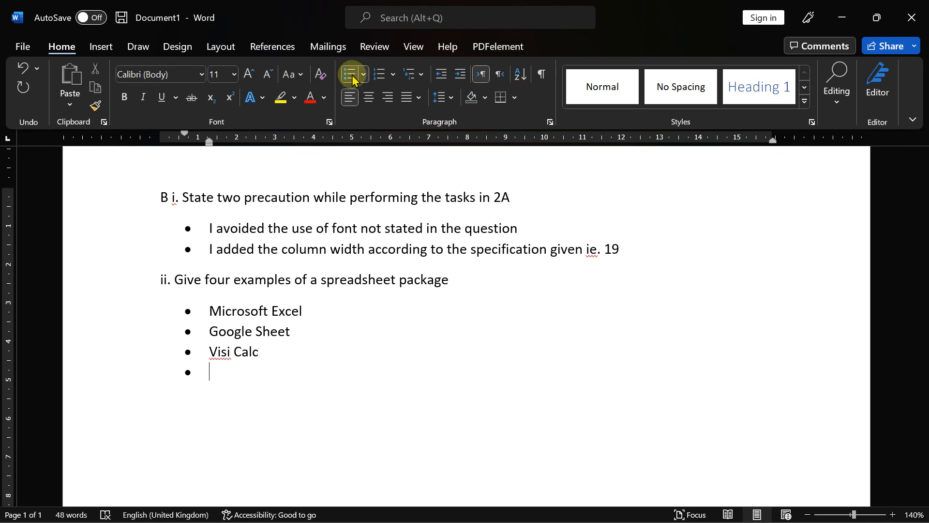
pyautogui.write('iWork')
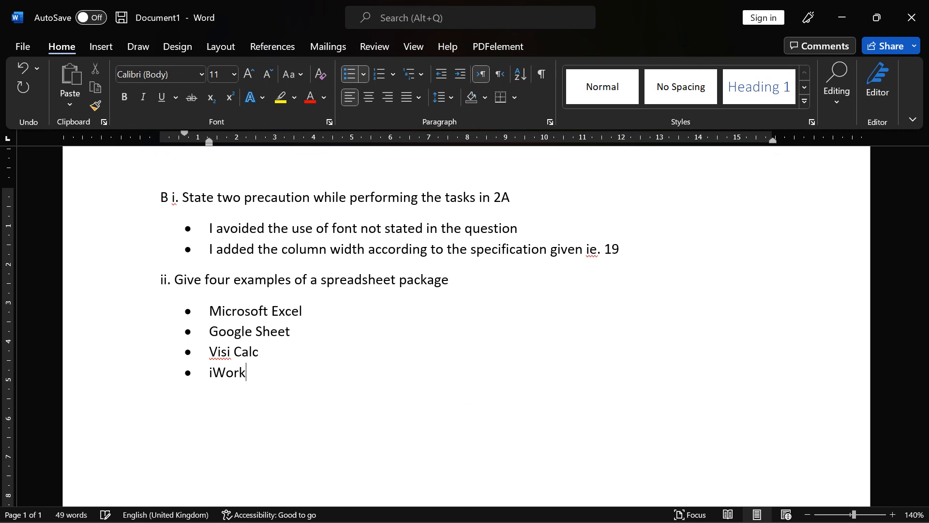
pyautogui.write(' Number (Apple')
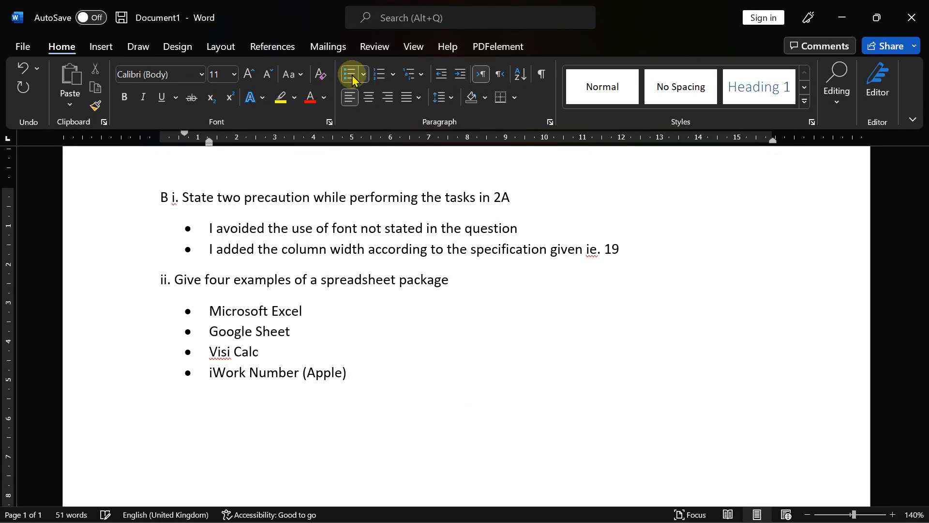
pyautogui.press('Return')
pyautogui.press('BackSpace')
pyautogui.press('BackSpace')
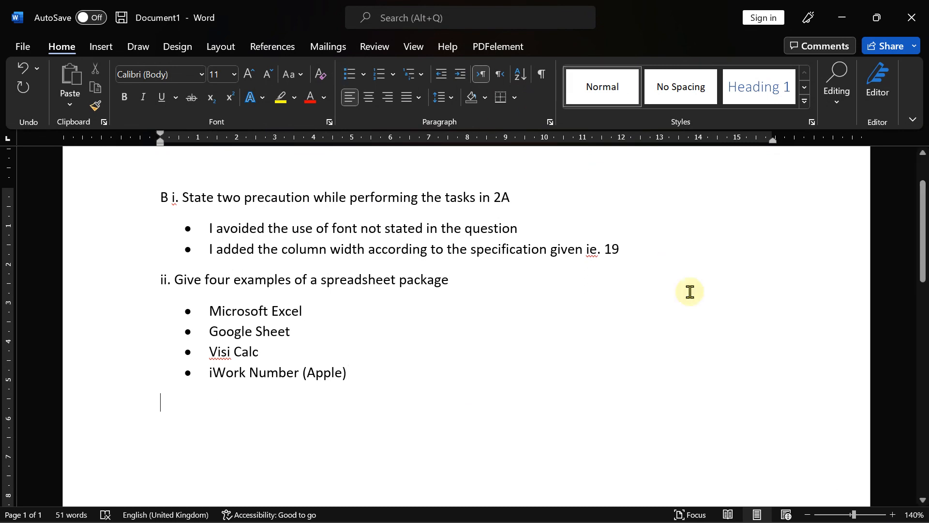
pyautogui.click(653, 513)
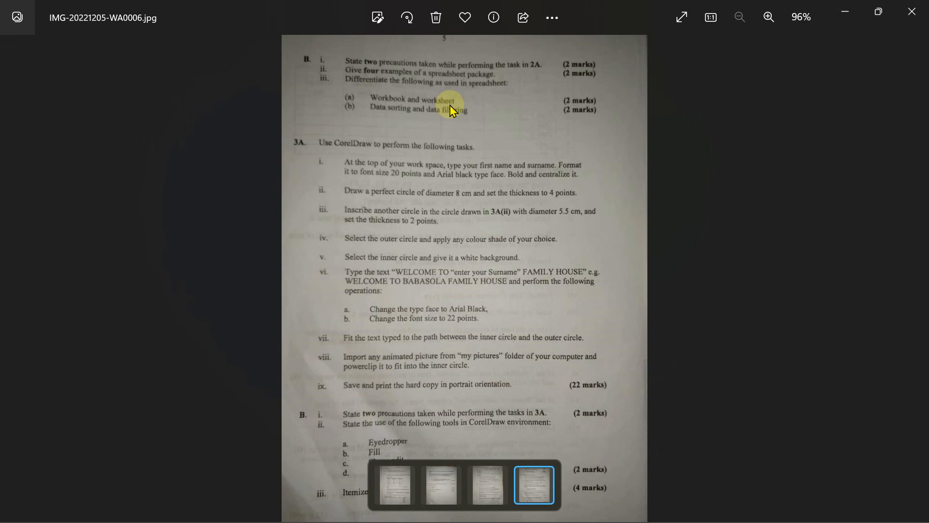
# - Back in Word, begin the line 'ii. Differentiate the following as used in spreadsheet' below the package list
pyautogui.moveTo(685, 508)
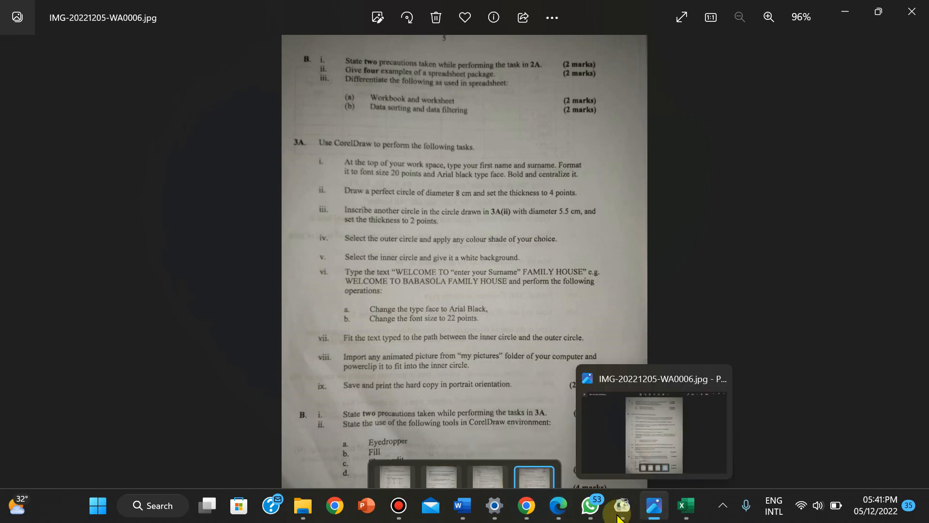
pyautogui.moveTo(462, 508)
pyautogui.click(402, 443)
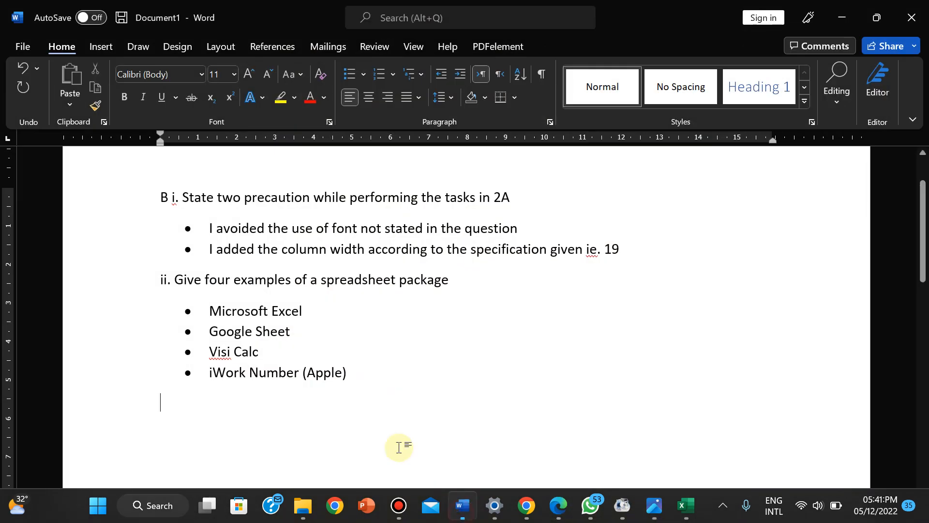
pyautogui.click(191, 436)
pyautogui.write('ii. ')
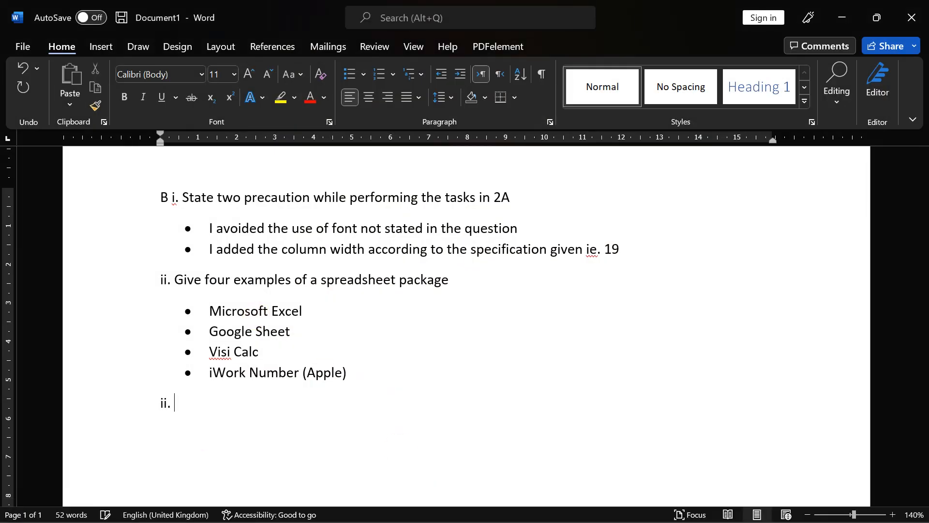
pyautogui.write('Different ')
pyautogui.write(' ate th')
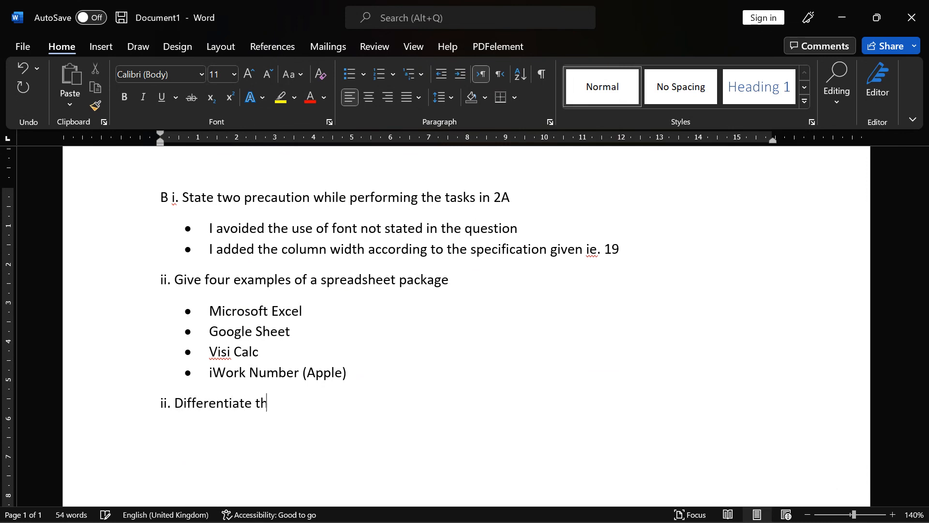
pyautogui.write('e following ')
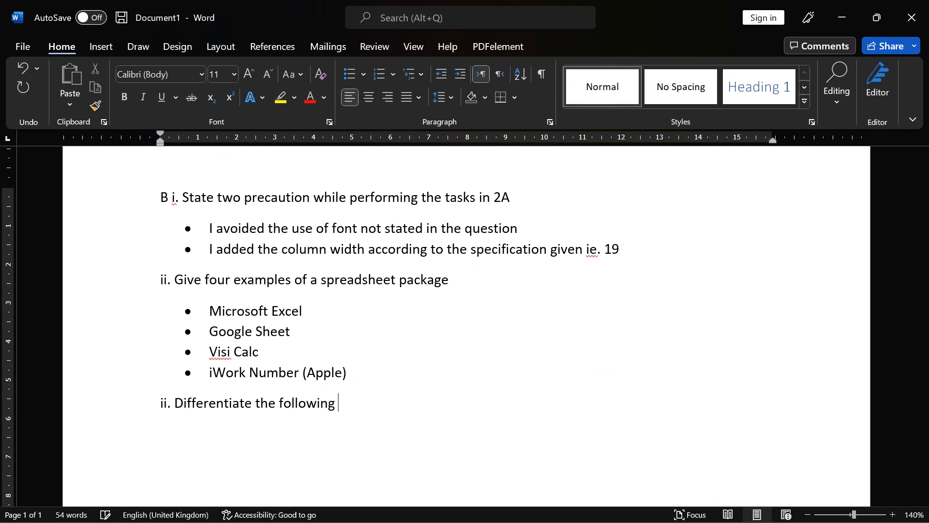
pyautogui.write('as used in spreadsheet')
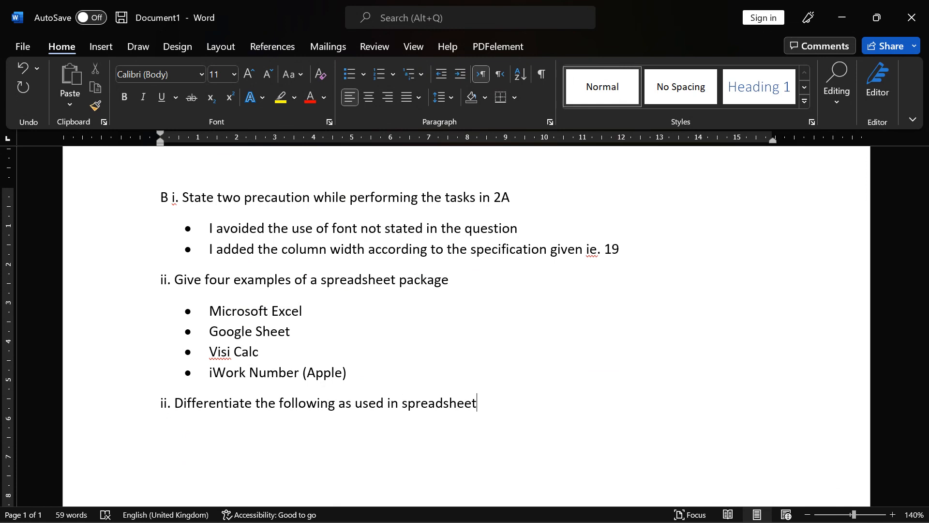
# - Finish the 'Differentiate the following as used in spreadsheet' line and start a new line below
pyautogui.press('Return')
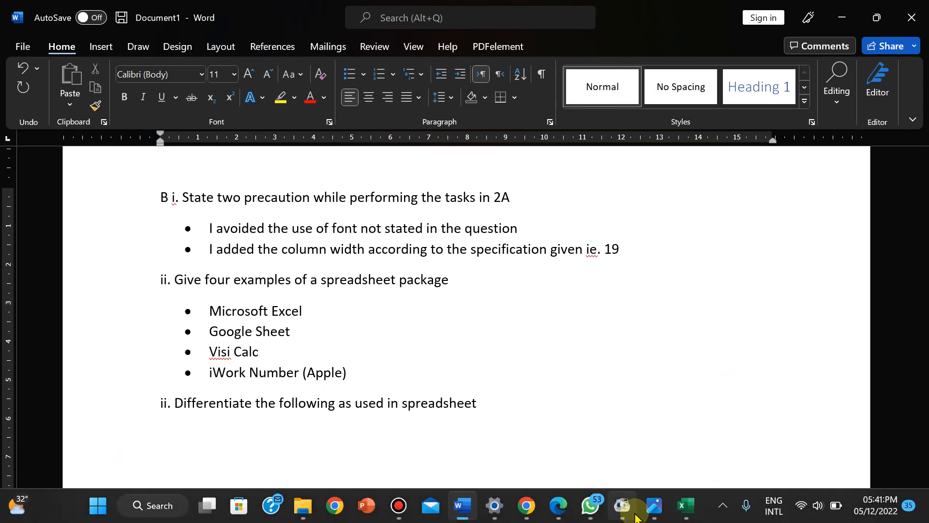
# - Enlarge the exam photo and pan to section B's questions, then switch to the SCHOOL RECORD workbook
pyautogui.click(651, 513)
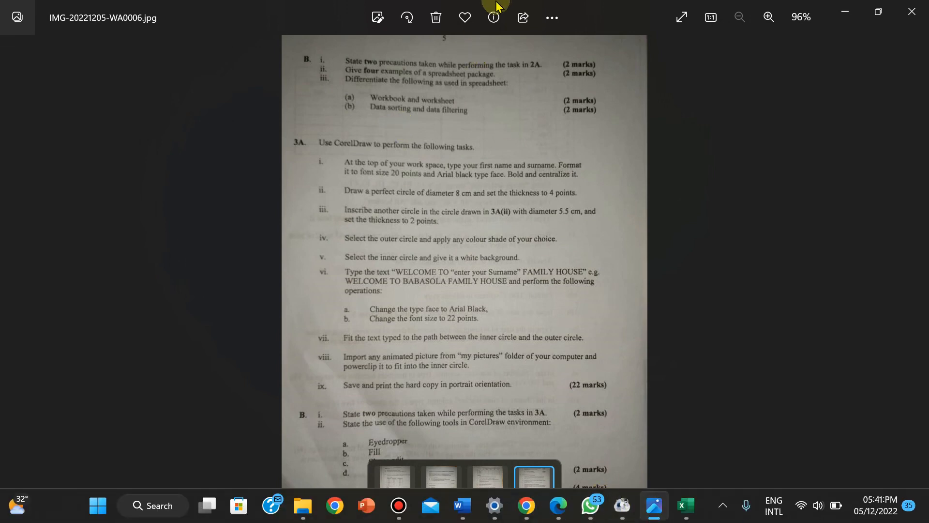
pyautogui.moveTo(515, 8)
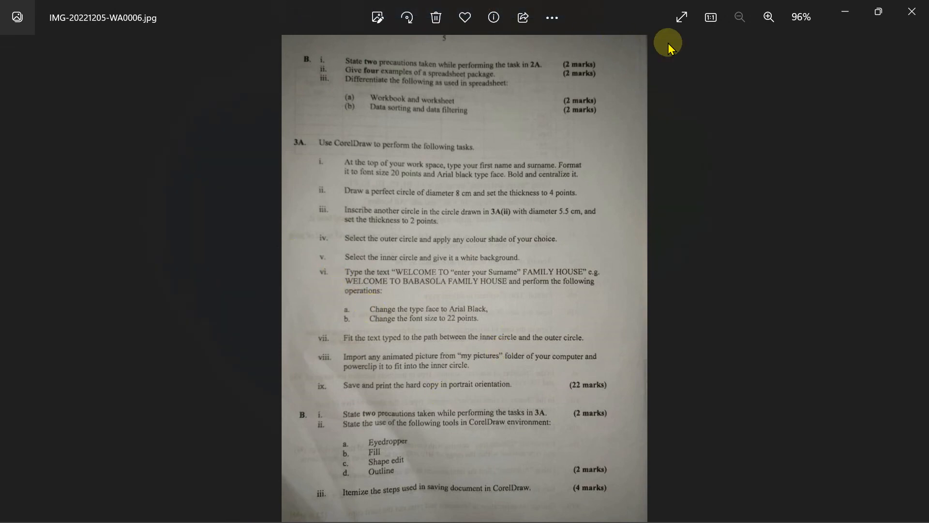
pyautogui.click(766, 11)
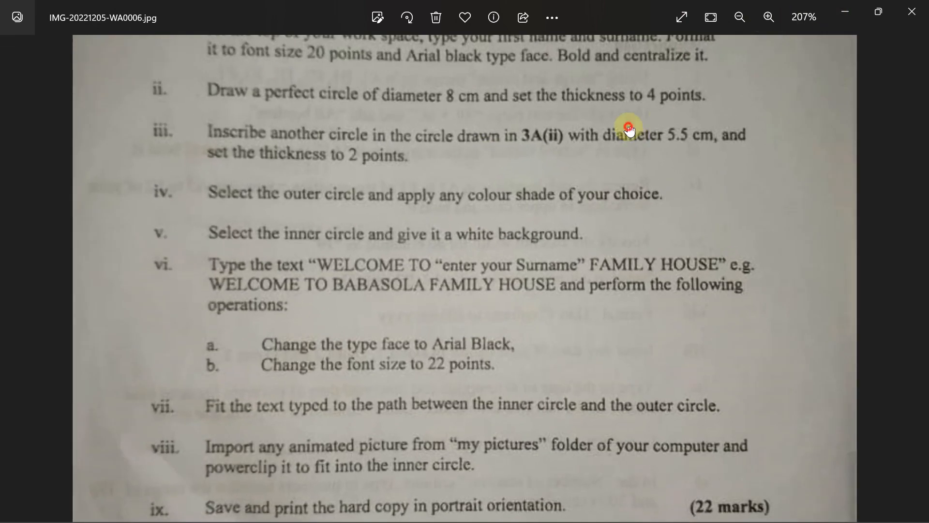
pyautogui.moveTo(626, 129); pyautogui.dragTo(605, 491)
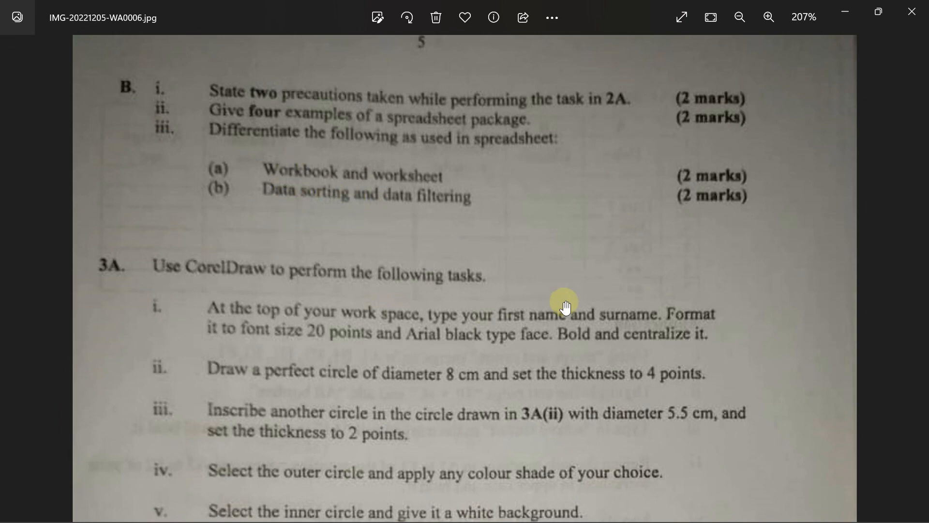
pyautogui.moveTo(627, 521)
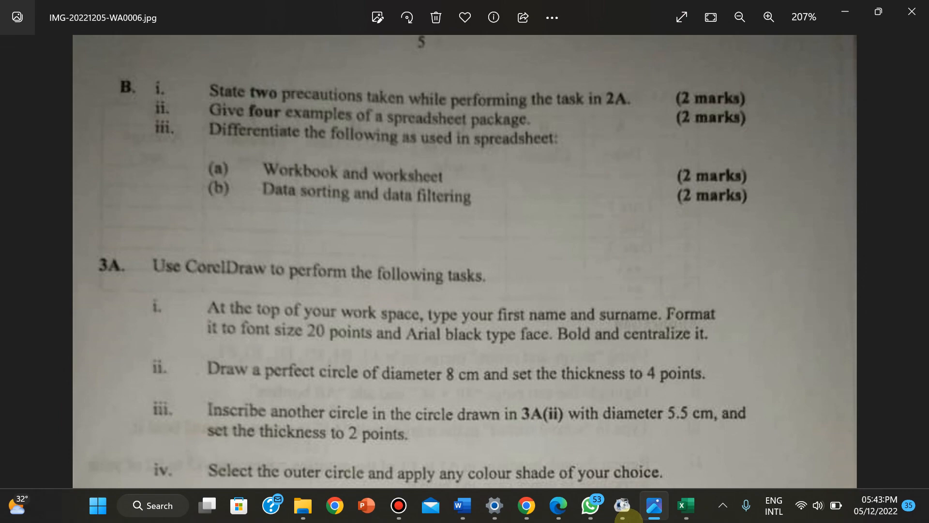
pyautogui.click(687, 515)
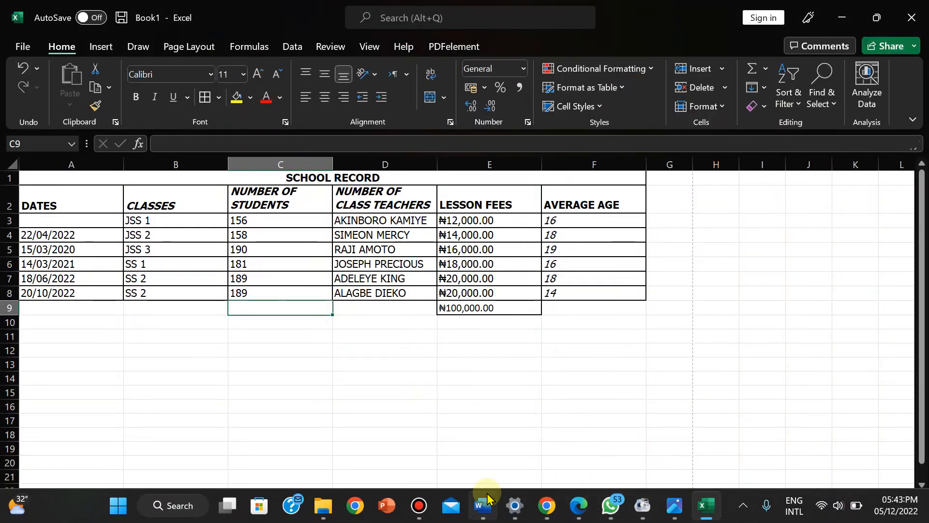
# - Define Workbook as 'a file that contains one or more worksheets to help you organize data'
pyautogui.click(486, 499)
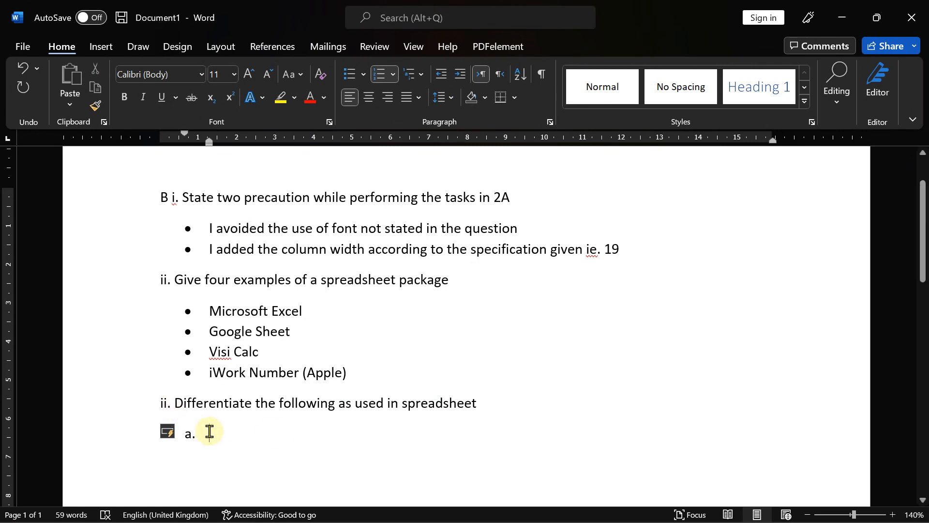
pyautogui.write('Workbook')
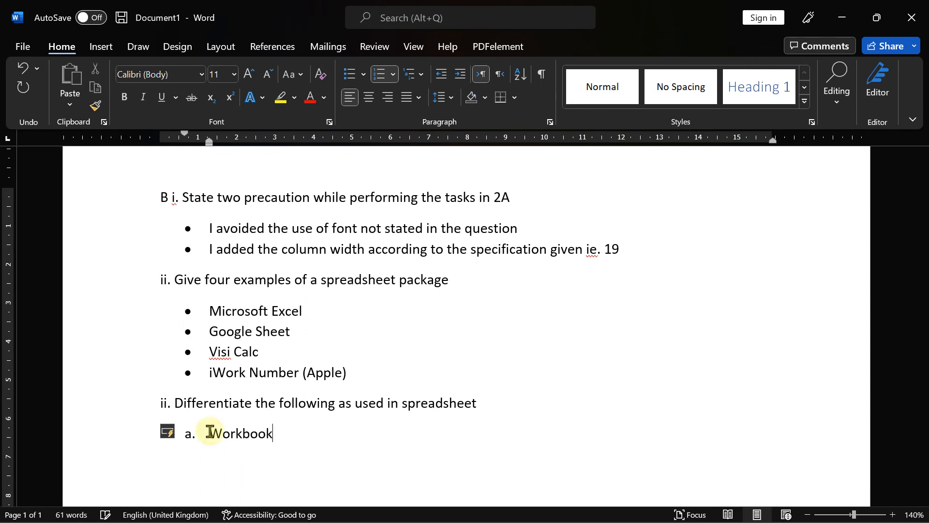
pyautogui.write(' : iy')
pyautogui.press('BackSpace')
pyautogui.press('BackSpace')
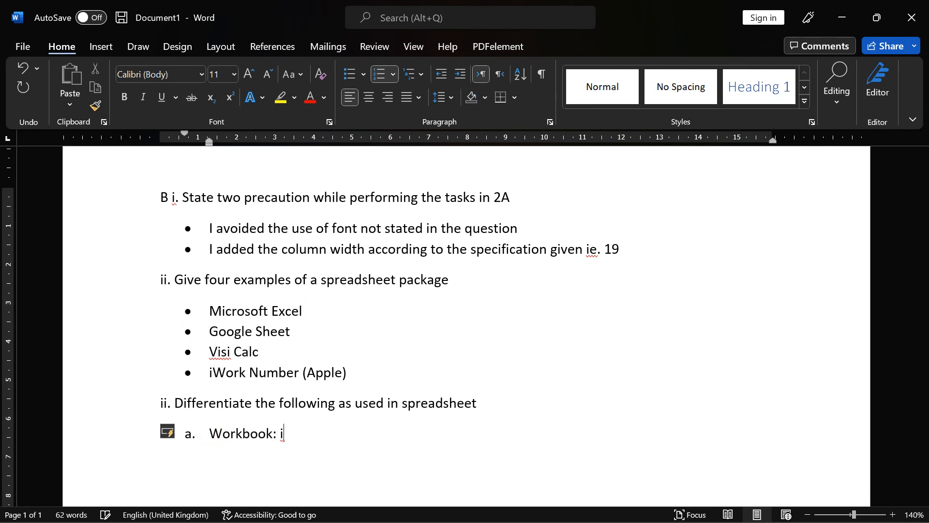
pyautogui.write('t is a file that contai')
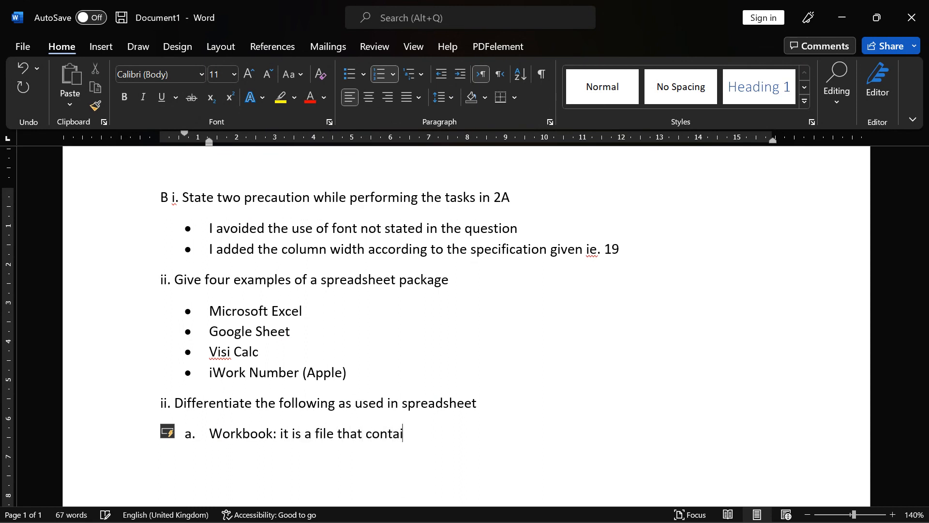
pyautogui.write('ns one or more ')
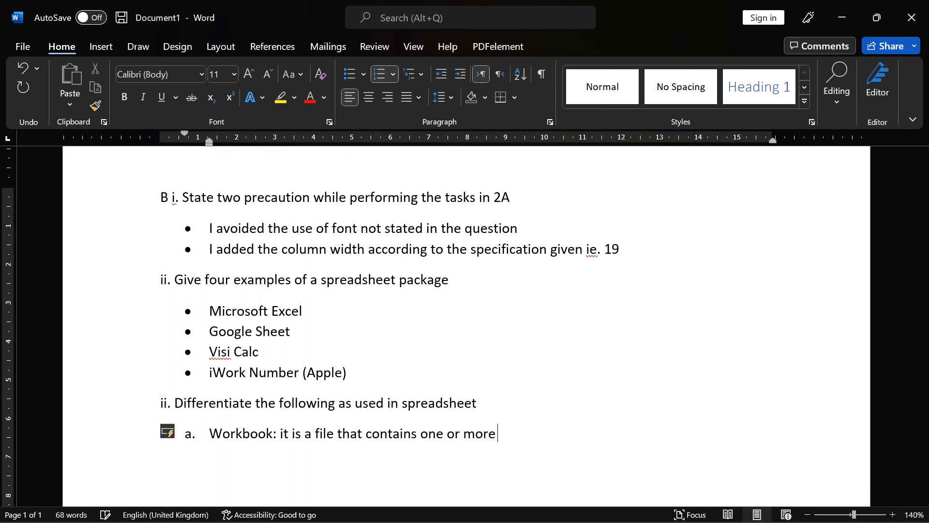
pyautogui.write('worksheets')
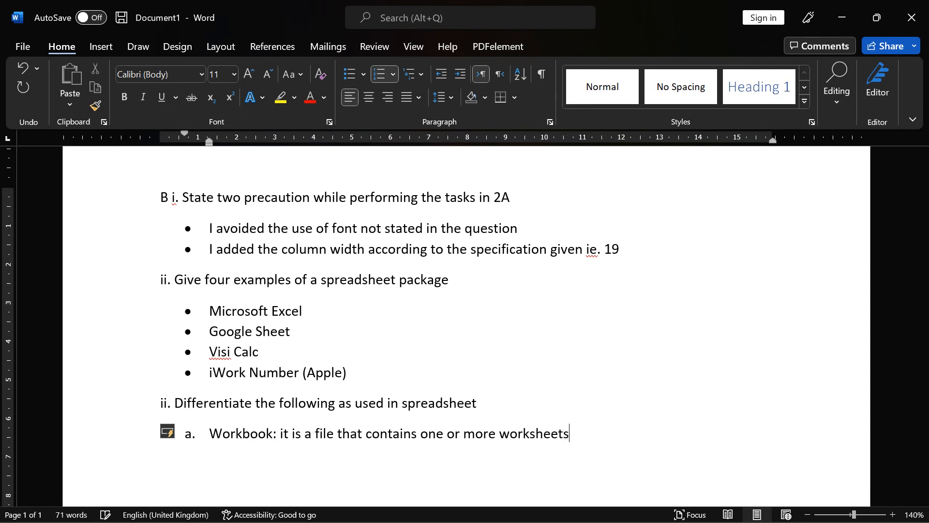
pyautogui.write(' to help organize')
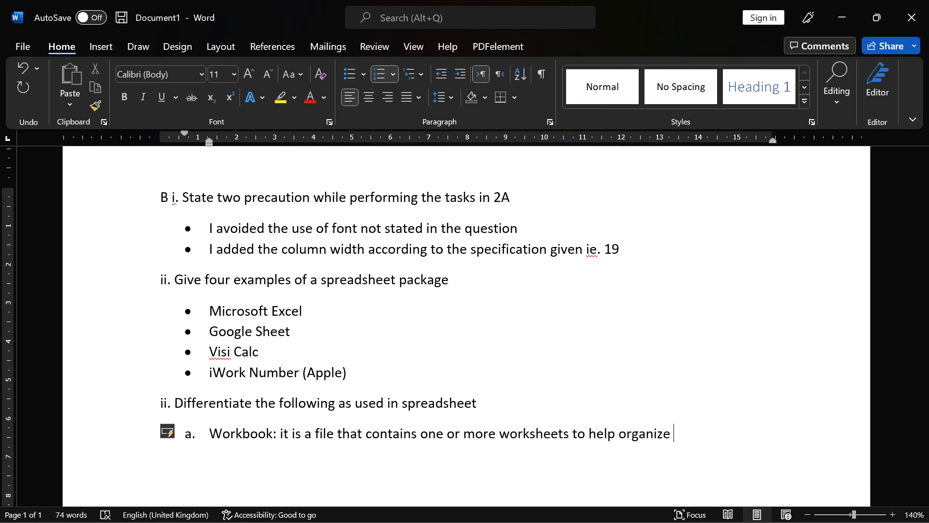
pyautogui.write(' daya')
pyautogui.press('BackSpace')
pyautogui.press('BackSpace')
pyautogui.write('ta')
pyautogui.press('Left')
pyautogui.press('Left')
pyautogui.press('Left')
pyautogui.press('Left')
pyautogui.press('Left')
pyautogui.press('Left')
pyautogui.press('Left')
pyautogui.press('Left')
pyautogui.press('Left')
pyautogui.press('Left')
pyautogui.press('Left')
pyautogui.press('Left')
pyautogui.press('Left')
pyautogui.write('you')
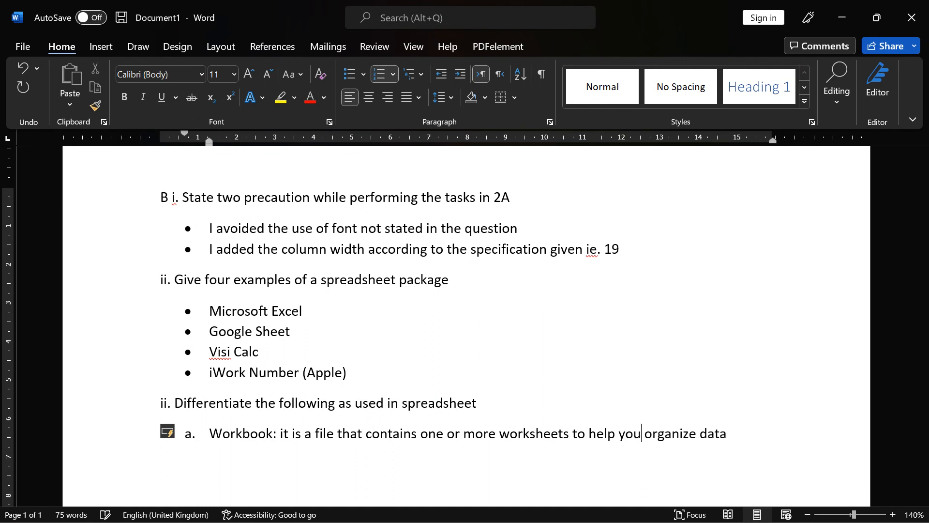
# - Start a new item b labelled 'Worksheet:'
pyautogui.click(740, 432)
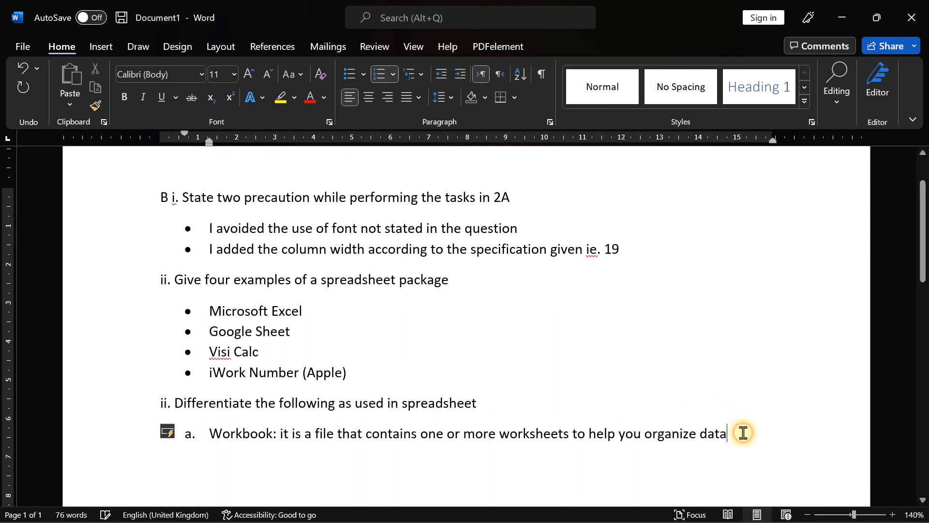
pyautogui.press('Return')
pyautogui.write('Wo')
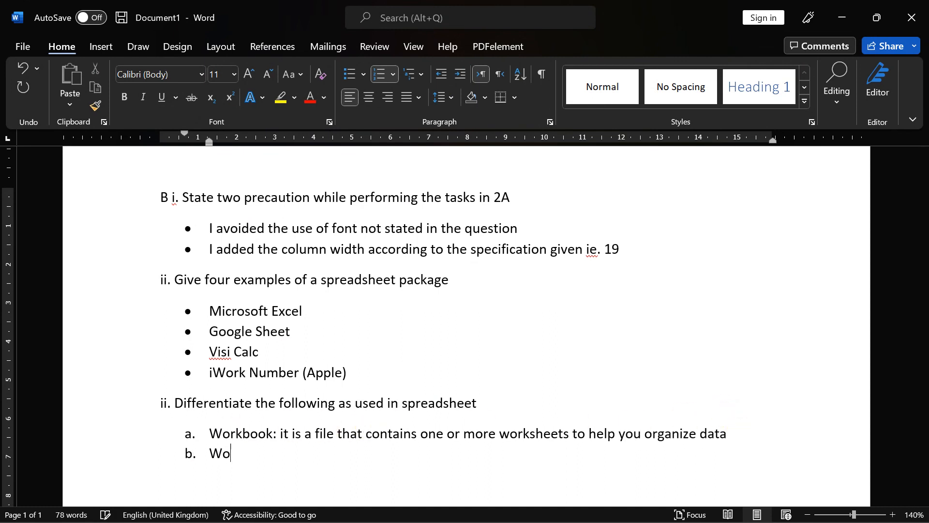
pyautogui.write('rksheet:')
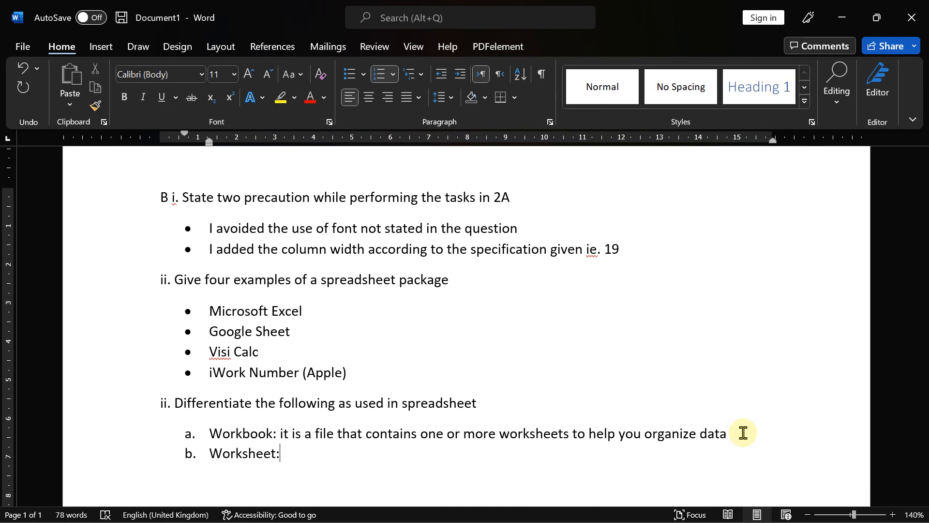
# - Define Worksheet as cells where you enter and calculate data, organized into columns and rows
pyautogui.write('cons')
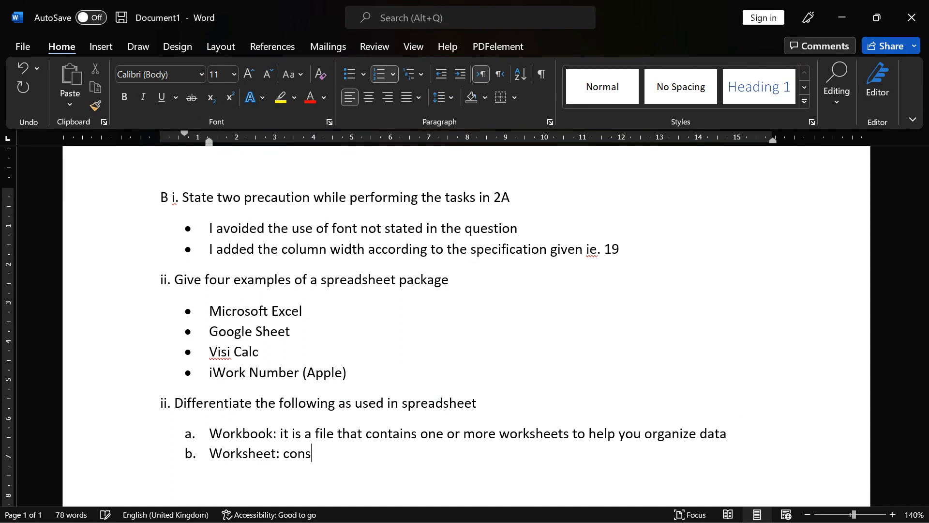
pyautogui.write('ists of cells')
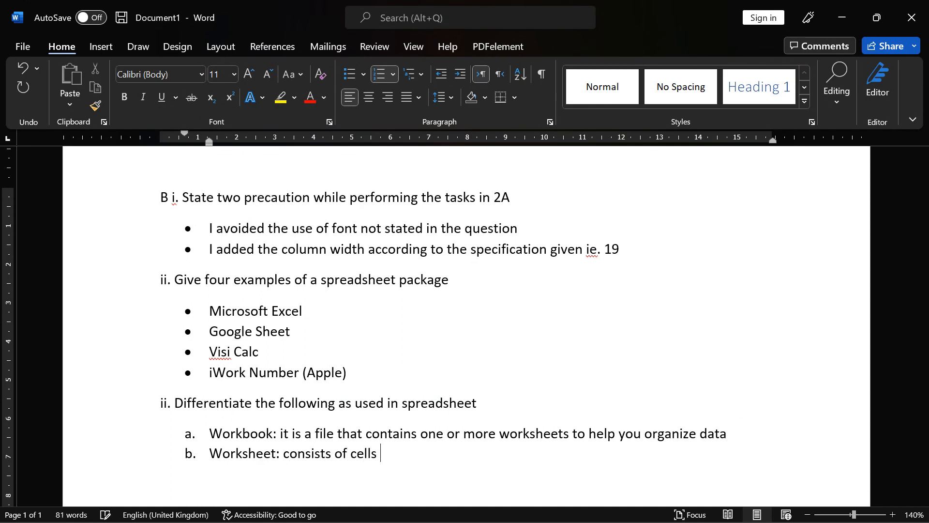
pyautogui.write(' in which you can')
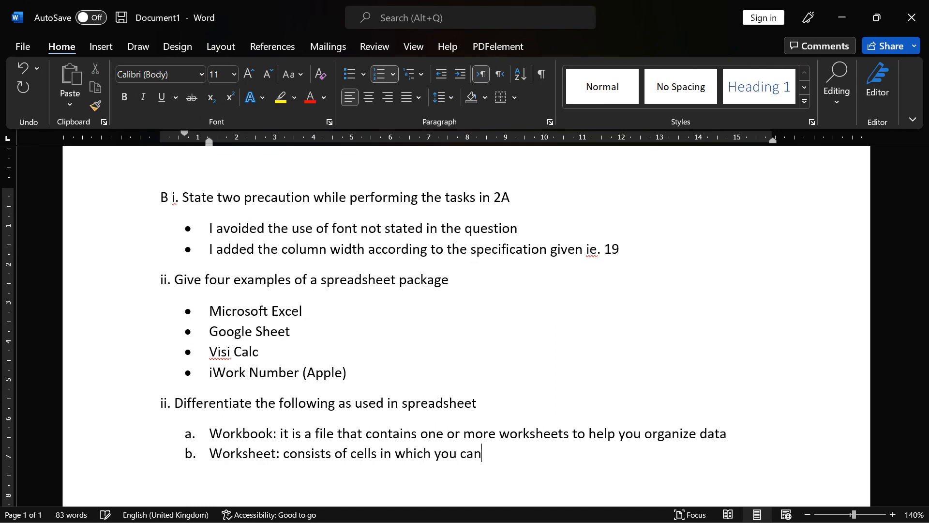
pyautogui.write(' enter and calc')
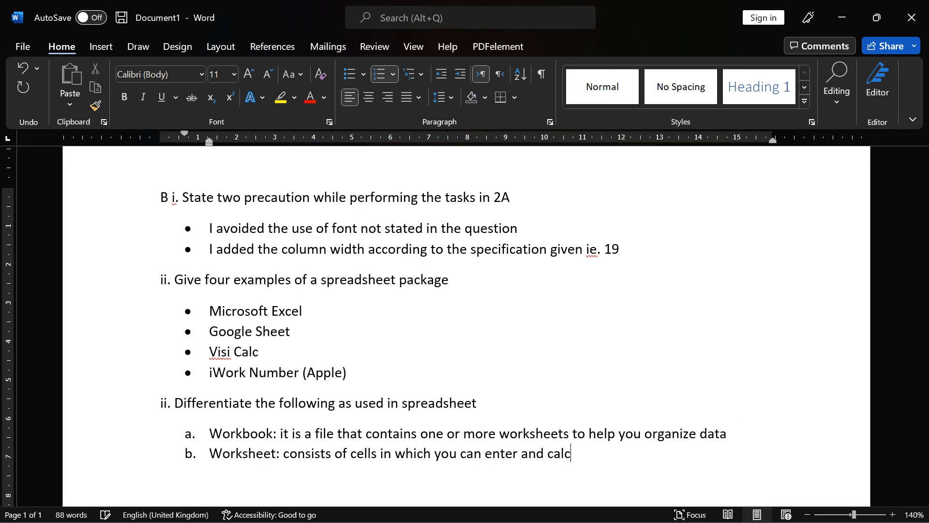
pyautogui.write('ulate data. th')
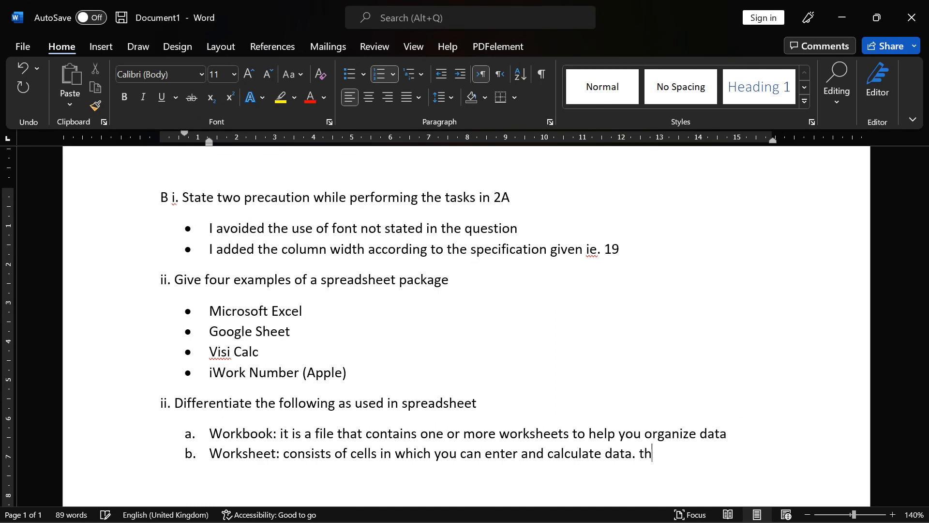
pyautogui.write('e cells are o')
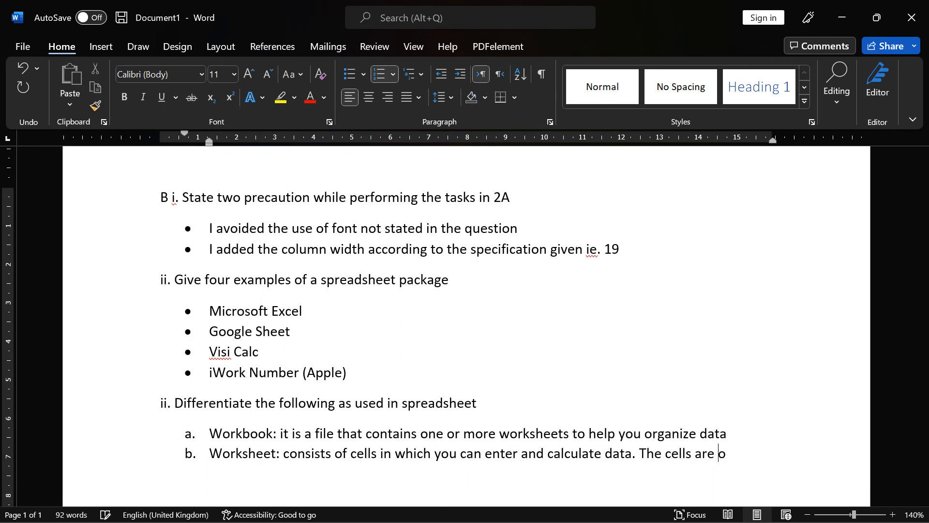
pyautogui.write('rganized i')
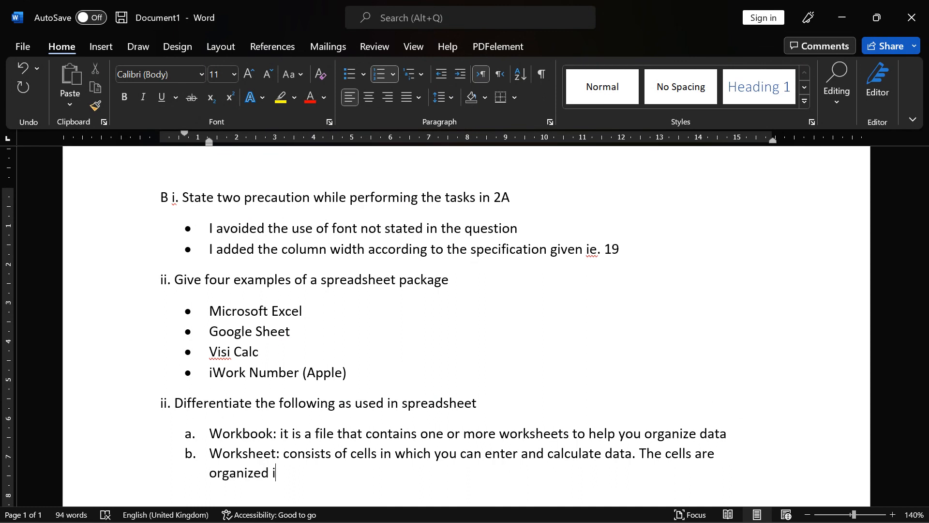
pyautogui.write('nto column')
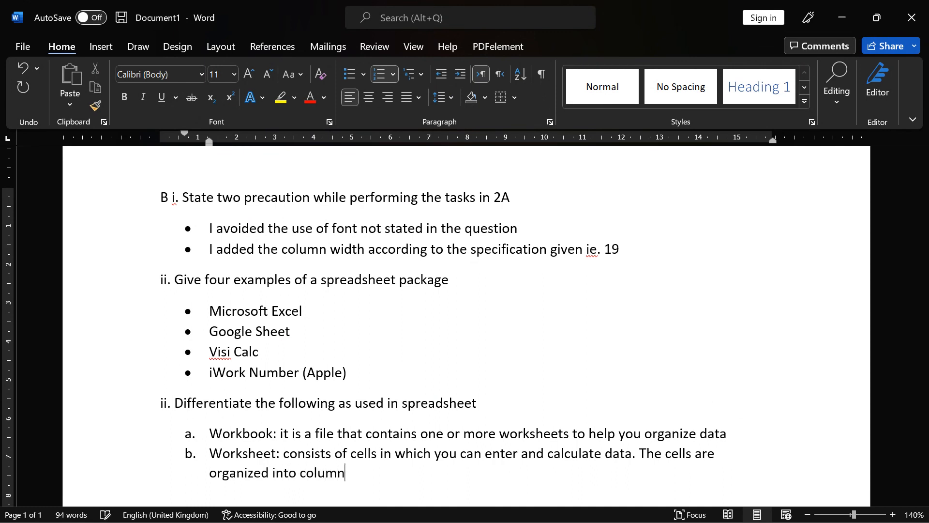
pyautogui.write('s andro')
pyautogui.press('BackSpace')
pyautogui.press('BackSpace')
pyautogui.write('rows')
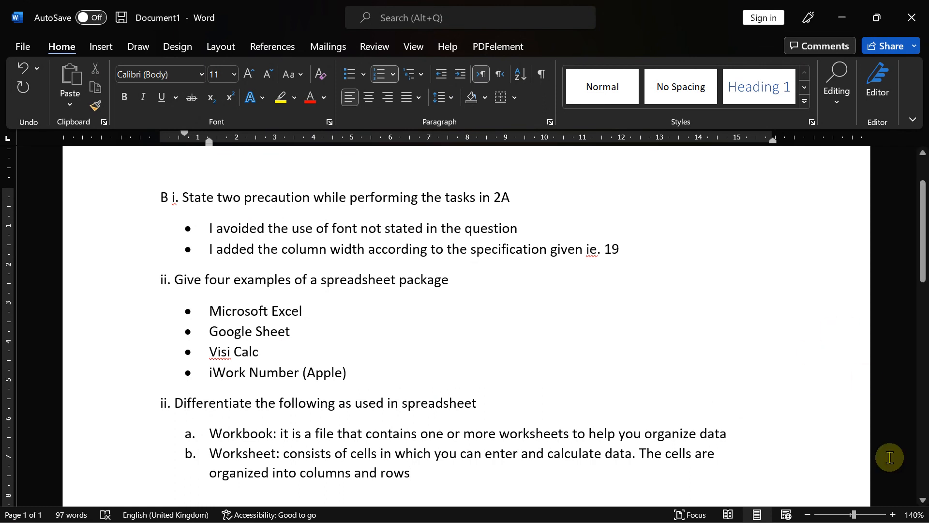
pyautogui.moveTo(686, 513)
pyautogui.click(655, 508)
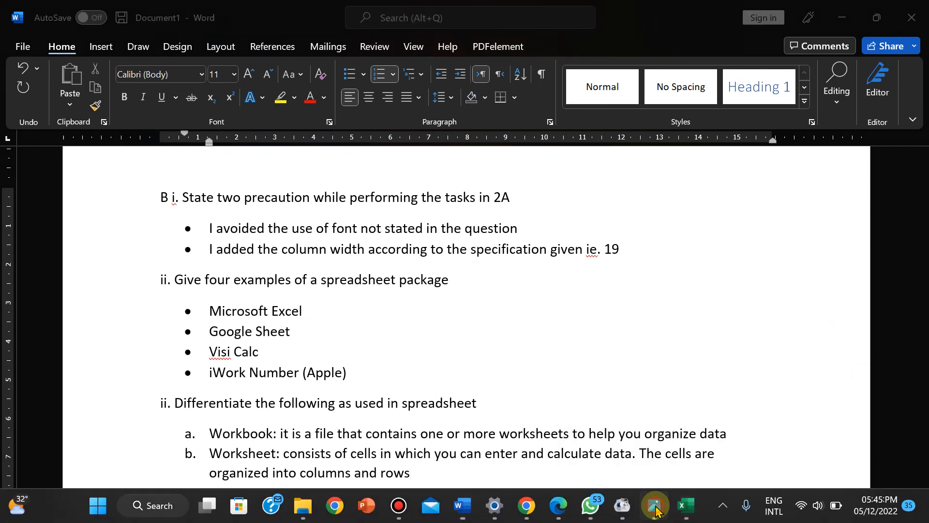
pyautogui.click(655, 508)
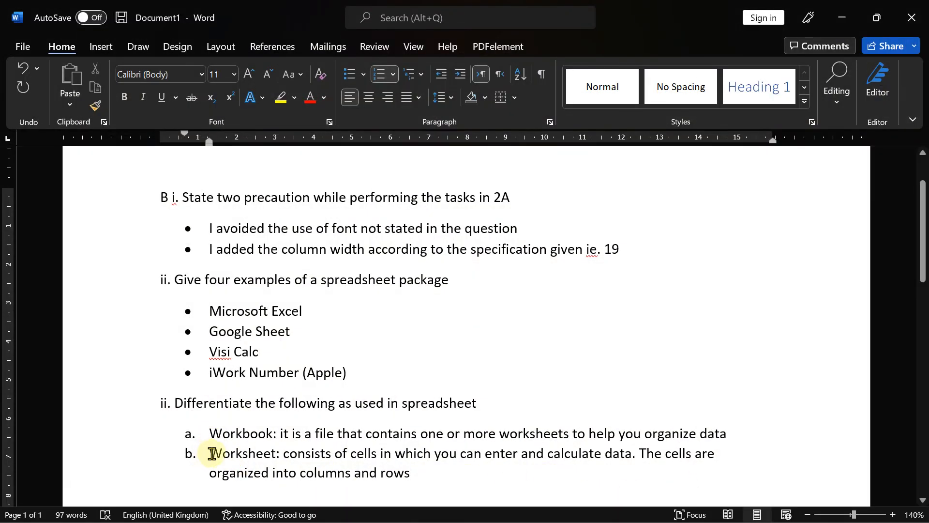
# - Rearrange the list so the Worksheet definition joins item a, leaving an empty item b
pyautogui.click(412, 473)
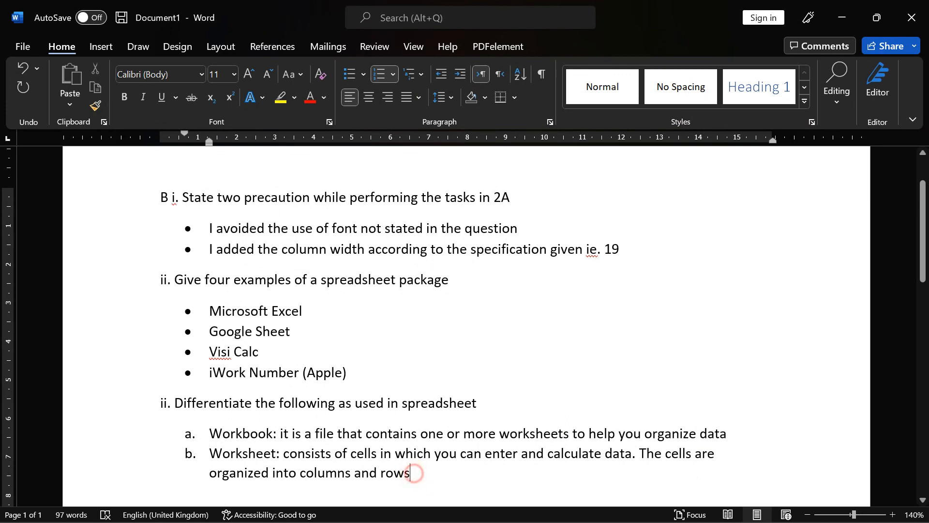
pyautogui.press('Return')
pyautogui.click(211, 456)
pyautogui.press('BackSpace')
pyautogui.press('Down')
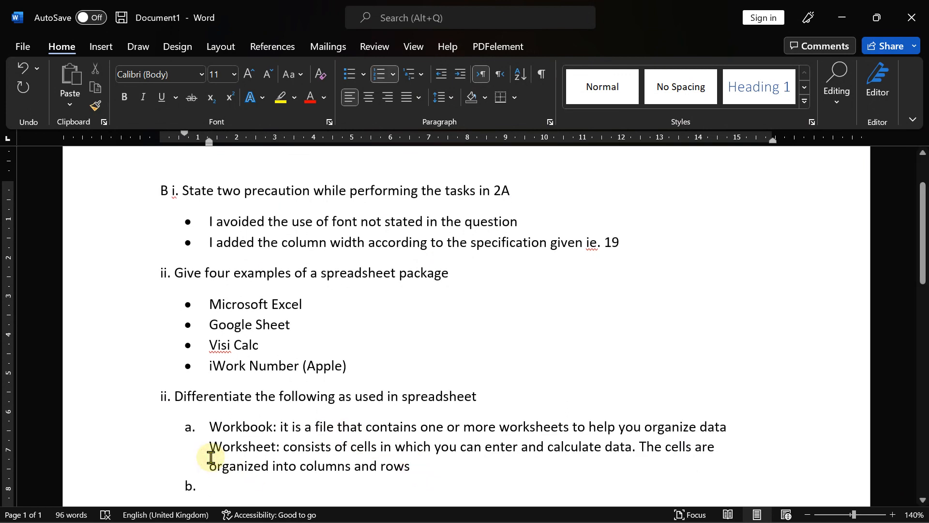
pyautogui.click(740, 426)
pyautogui.press('Return')
pyautogui.press('BackSpace')
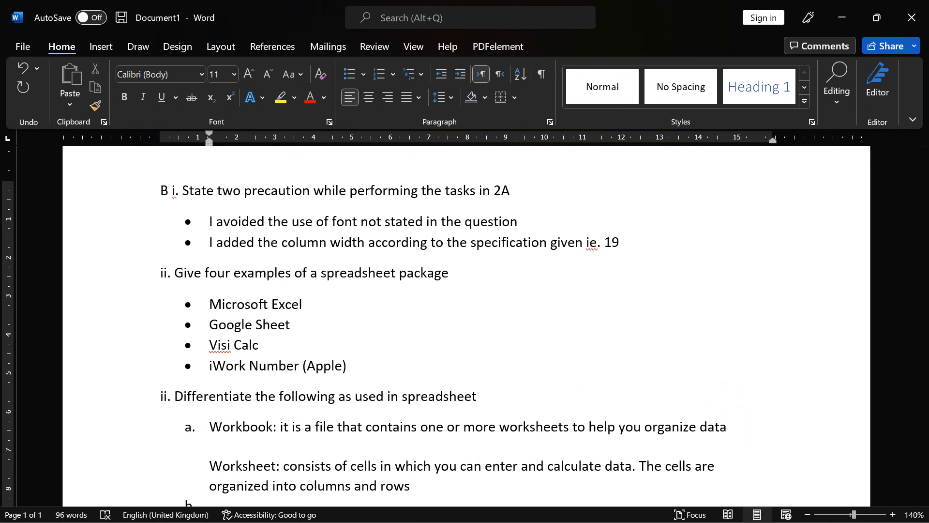
pyautogui.write('wh')
pyautogui.press('BackSpace')
pyautogui.press('BackSpace')
pyautogui.press('BackSpace')
pyautogui.press('BackSpace')
pyautogui.press('BackSpace')
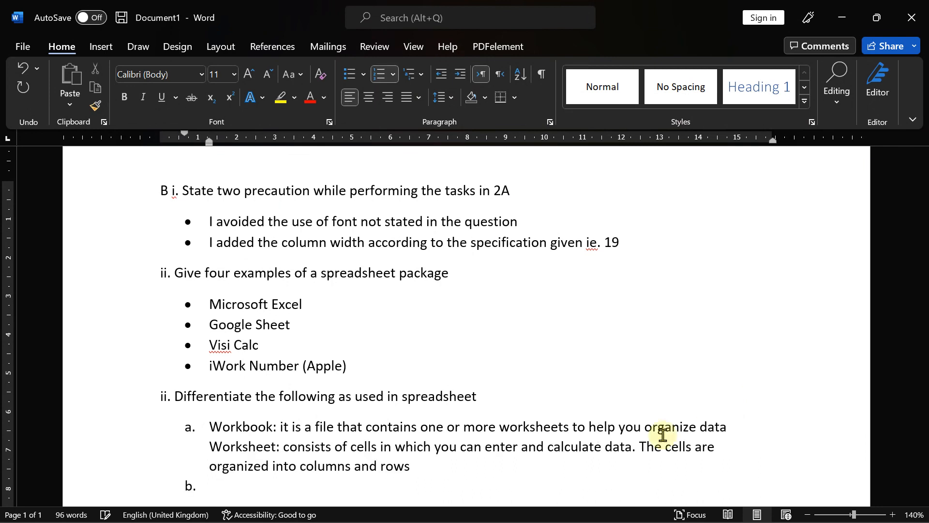
# - Begin item b with 'Data' and briefly recheck the exam photo
pyautogui.click(242, 494)
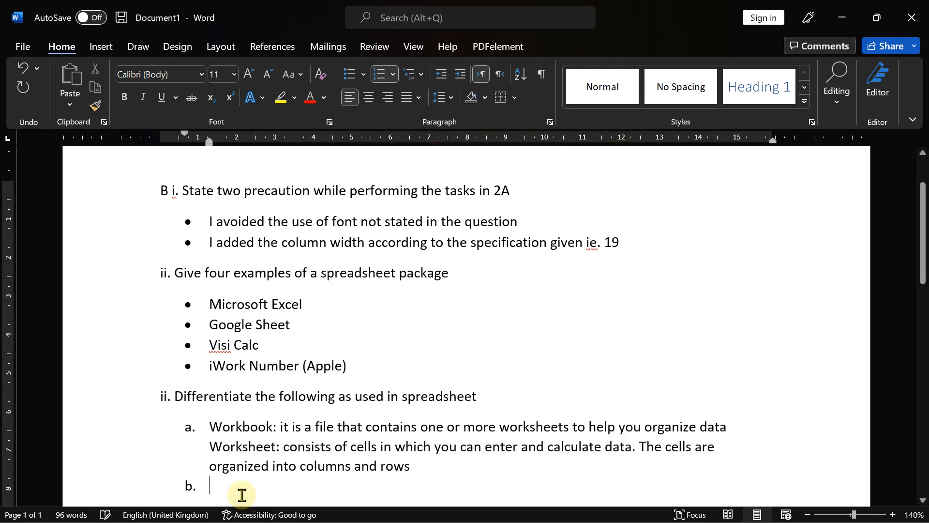
pyautogui.write('Data')
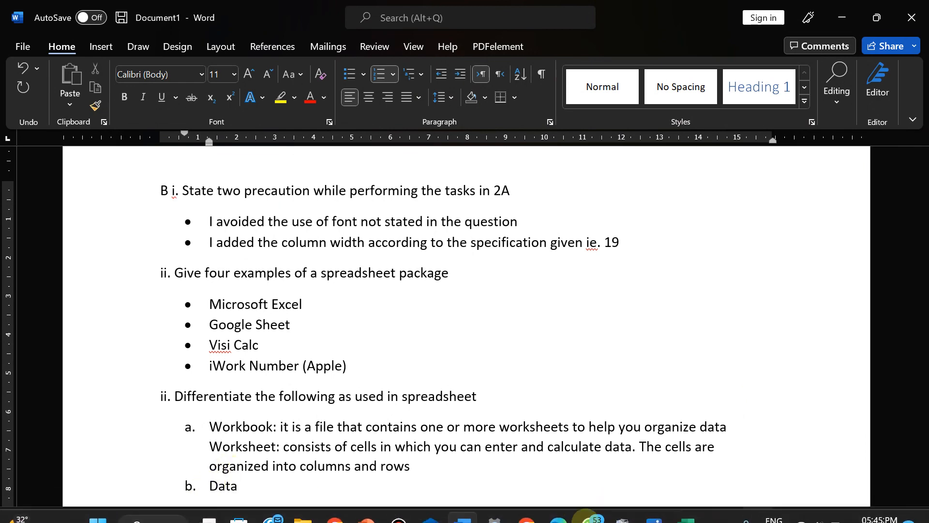
pyautogui.click(654, 505)
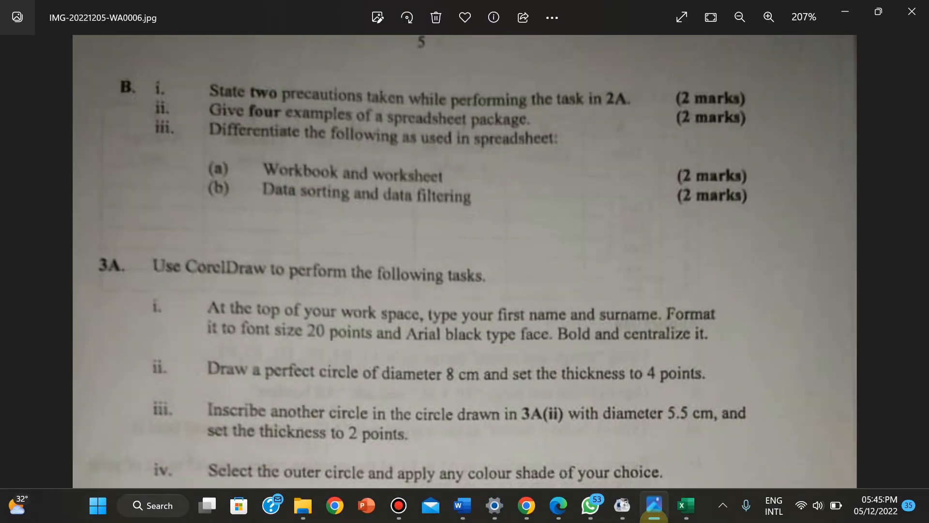
pyautogui.click(654, 505)
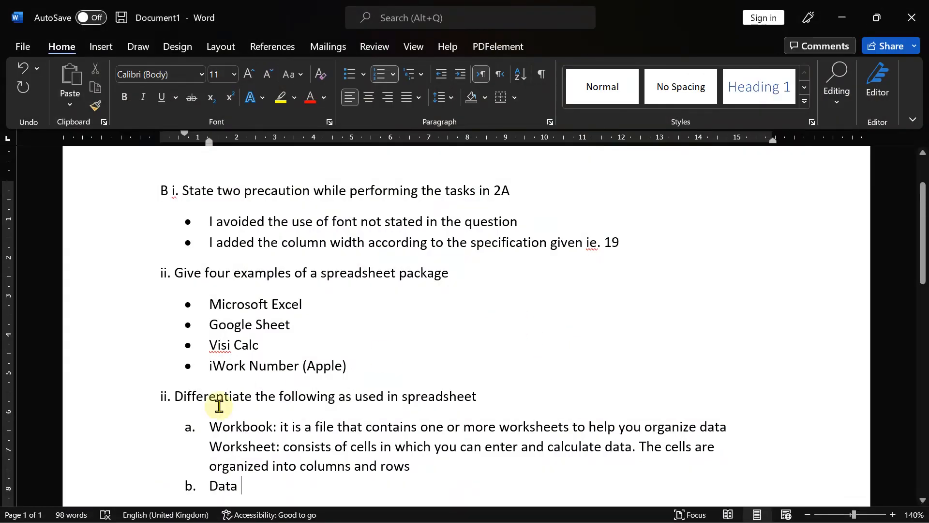
# - Define Data Sorting as rearranging the rows based on the contents of a specific column
pyautogui.write('Sorting')
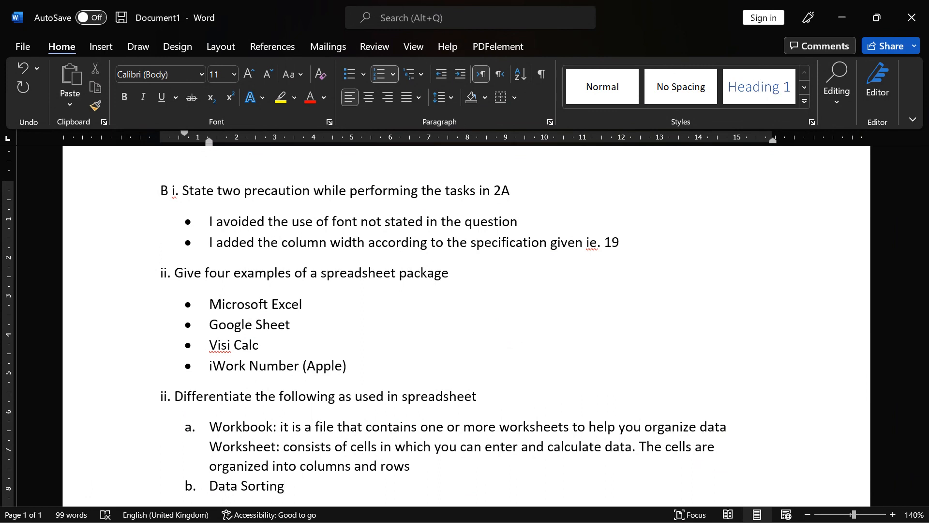
pyautogui.write(': rearrang')
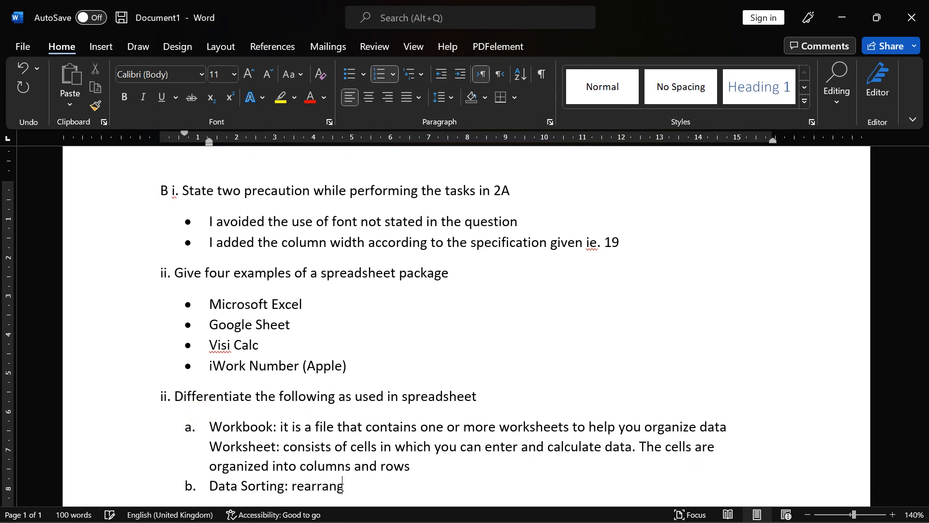
pyautogui.write('ing the rows ')
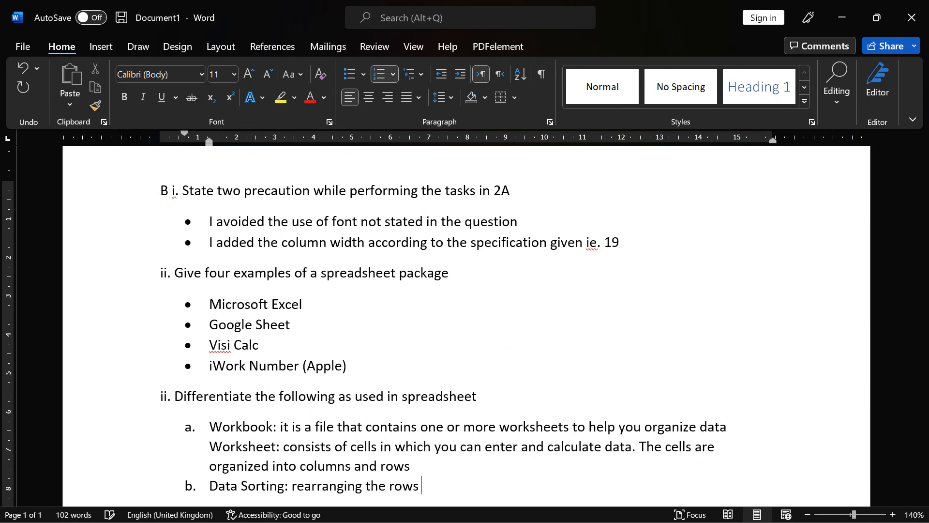
pyautogui.write('based on the content')
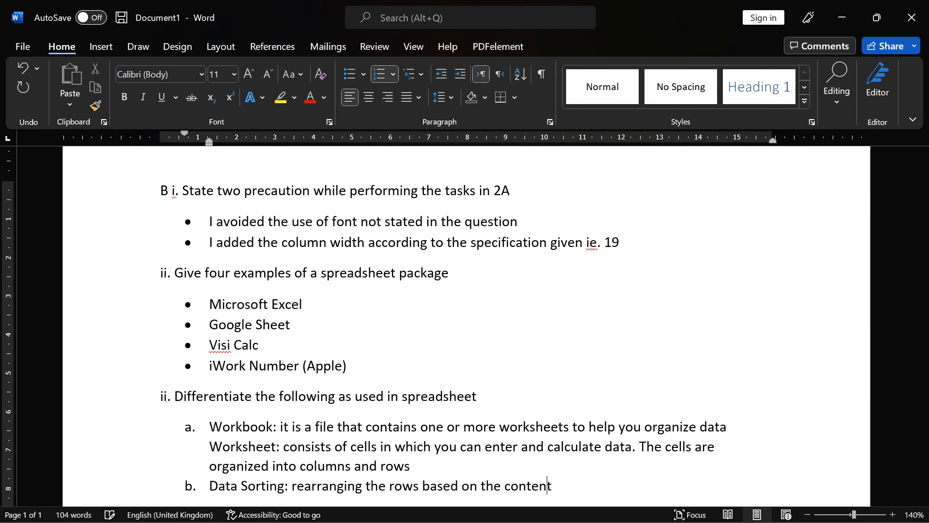
pyautogui.write('s of a specific')
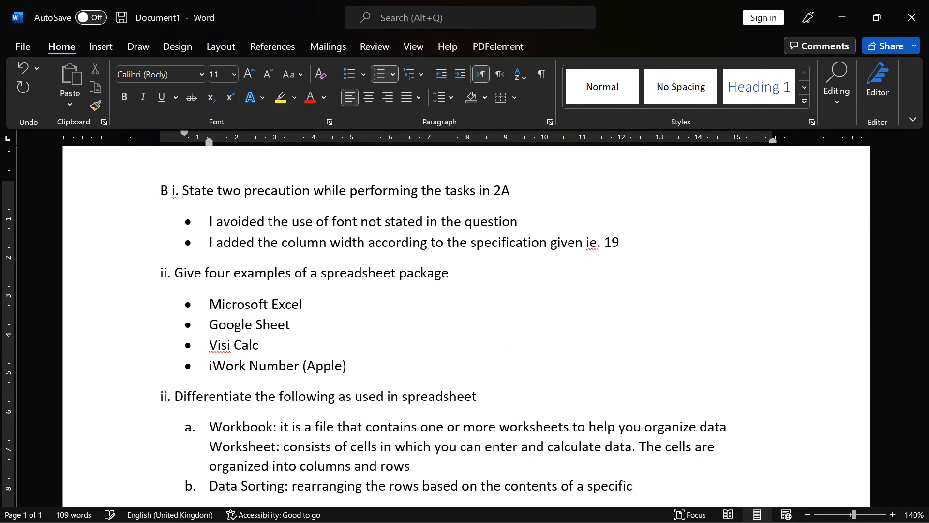
pyautogui.write(' columb')
pyautogui.press('BackSpace')
pyautogui.write('n')
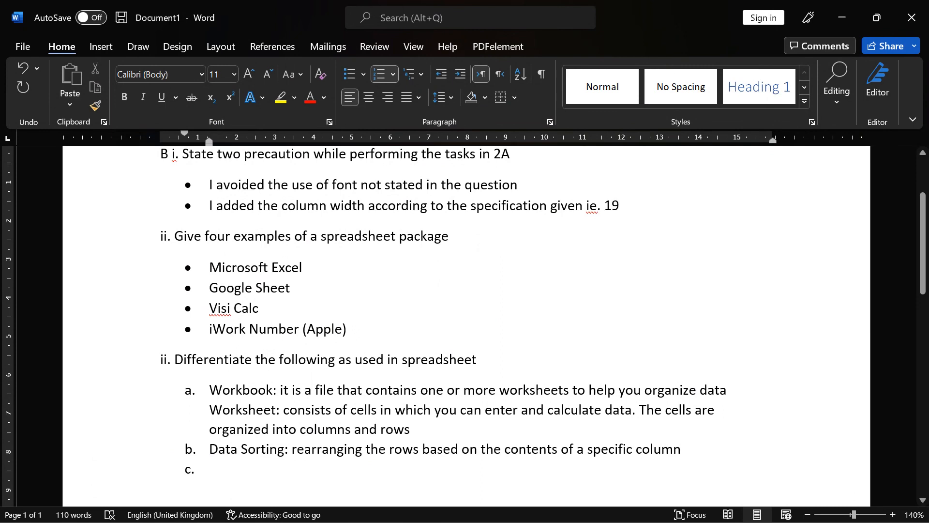
# - Start an unnumbered 'Data Filtering:' line below, then return to the SCHOOL RECORD workbook
pyautogui.press('BackSpace')
pyautogui.write('Data Filter')
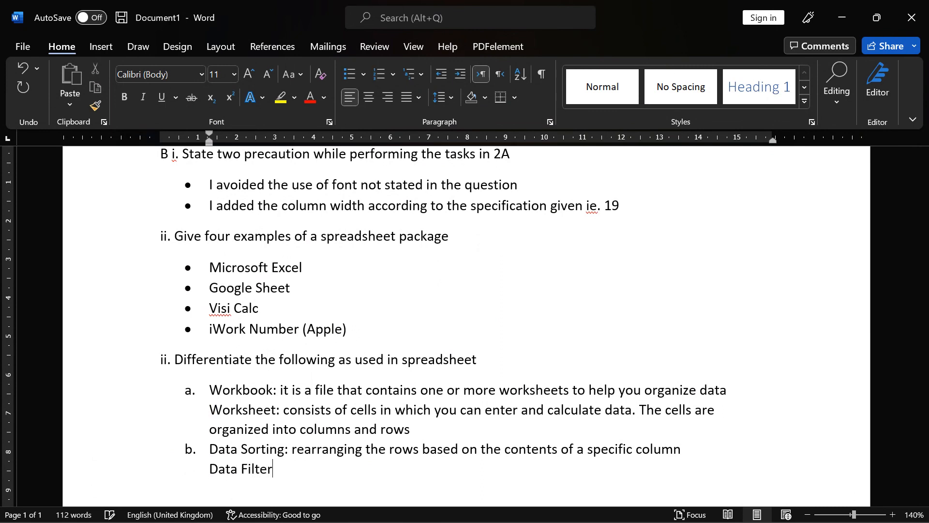
pyautogui.write('ing:')
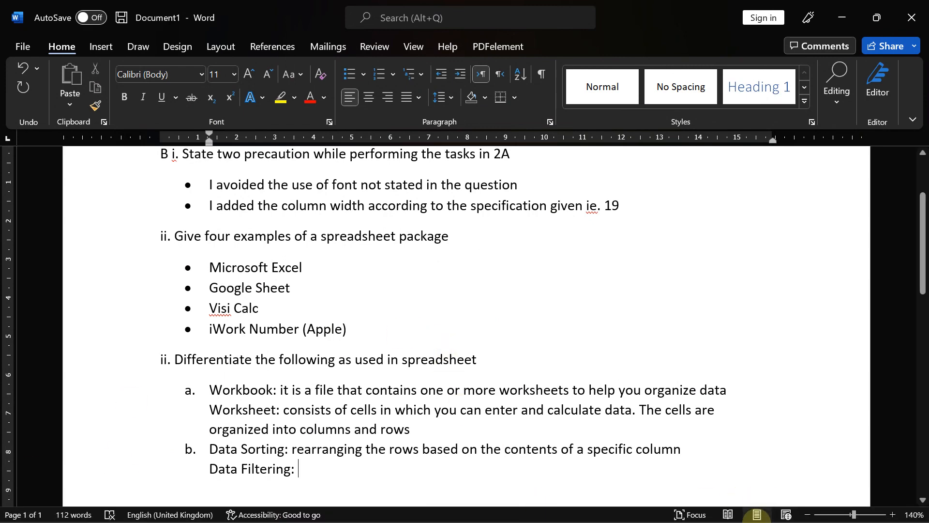
pyautogui.click(685, 505)
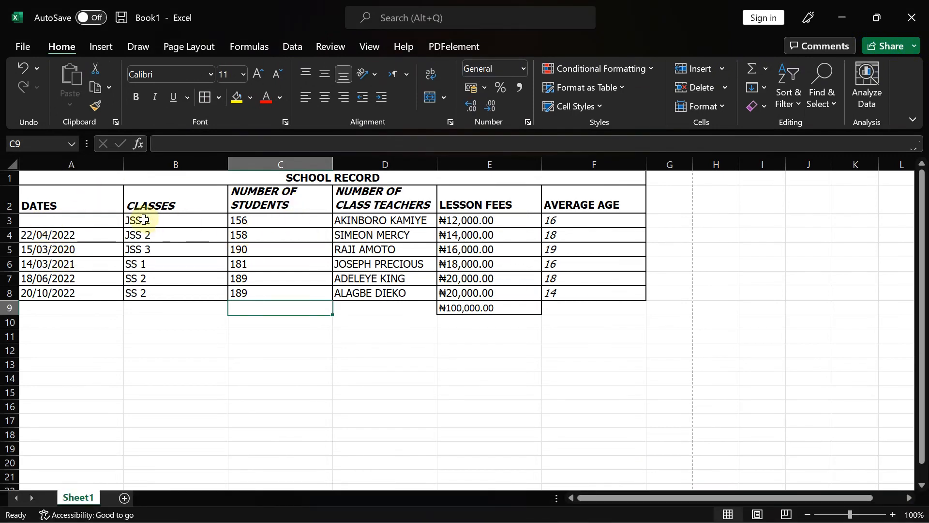
pyautogui.moveTo(145, 219); pyautogui.dragTo(150, 294)
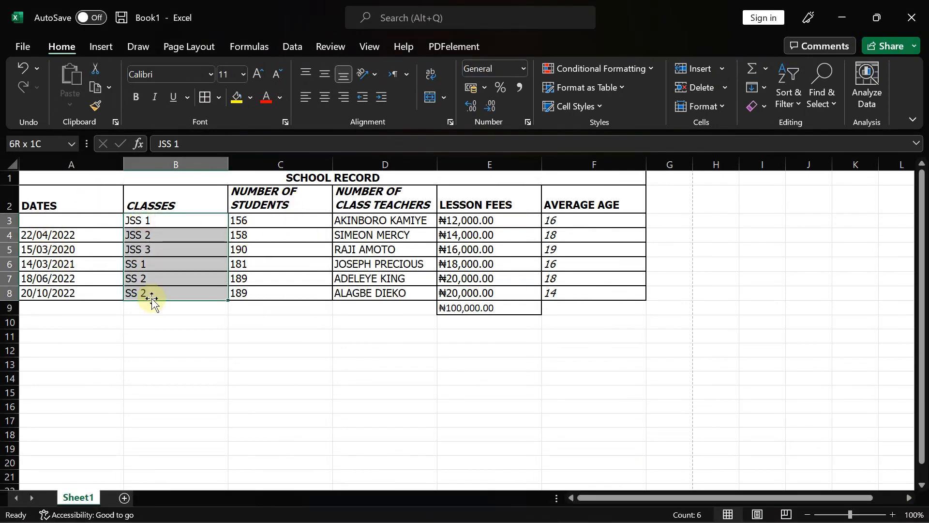
pyautogui.click(799, 103)
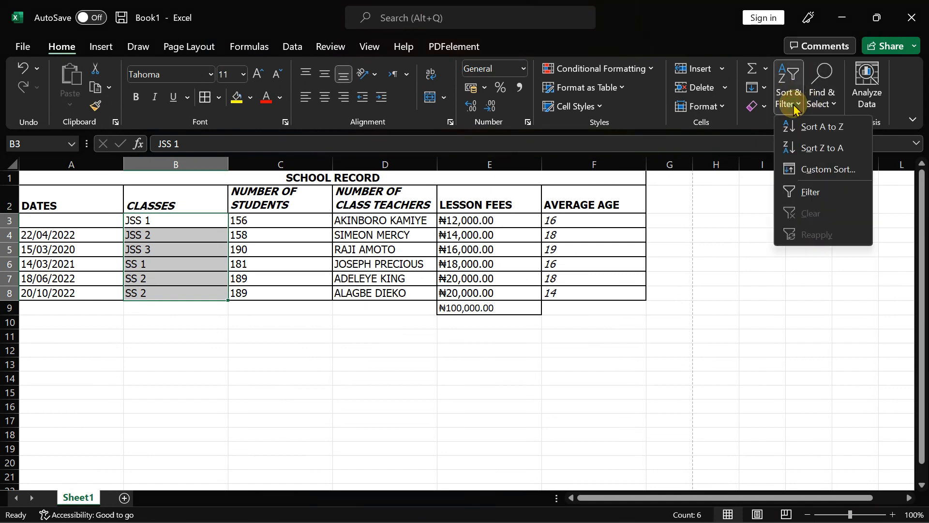
pyautogui.click(804, 127)
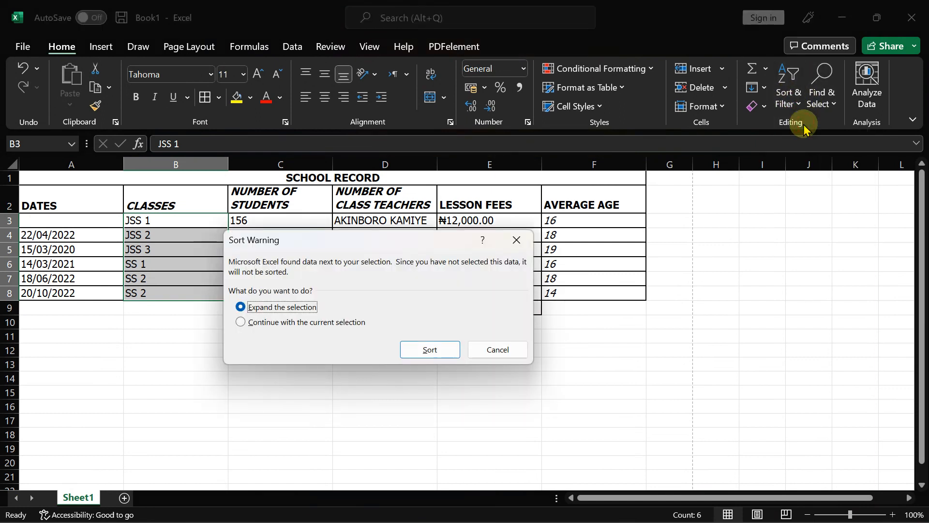
pyautogui.click(307, 322)
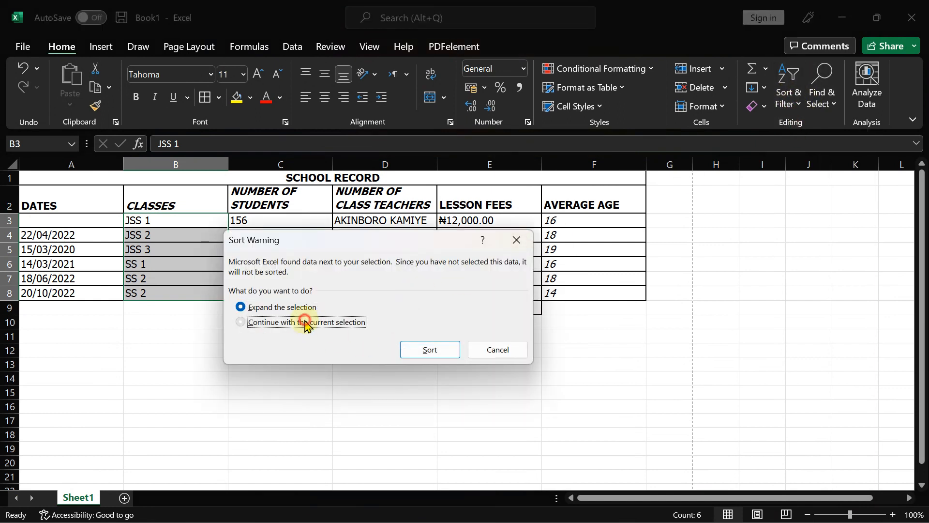
pyautogui.click(425, 348)
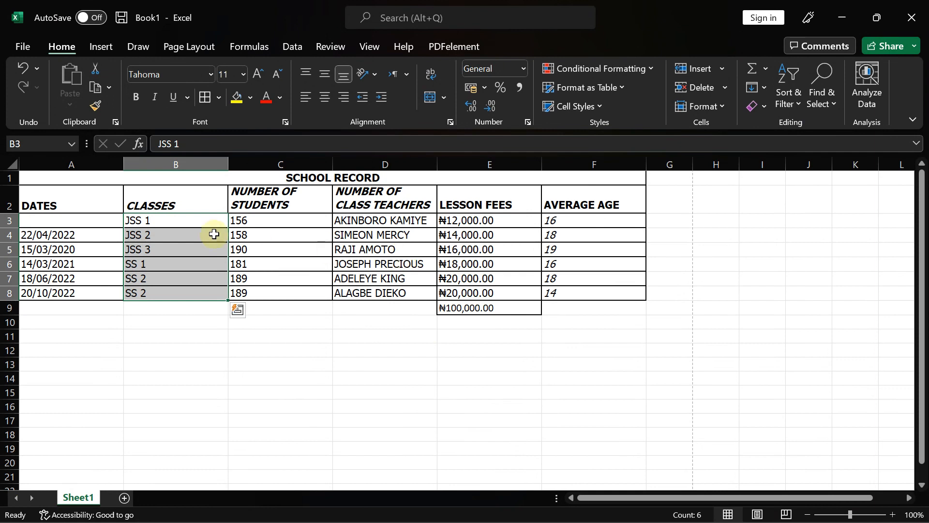
pyautogui.click(249, 222)
pyautogui.moveTo(250, 222); pyautogui.dragTo(255, 292)
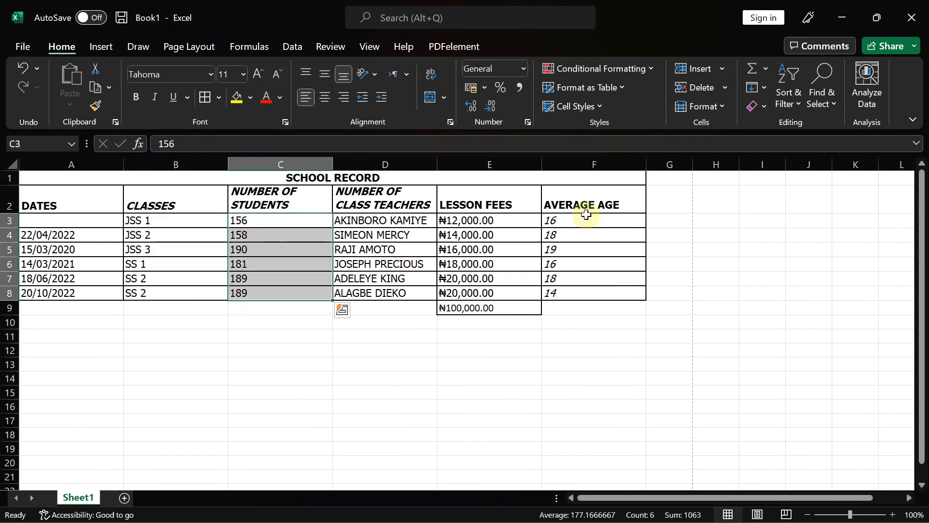
pyautogui.click(794, 105)
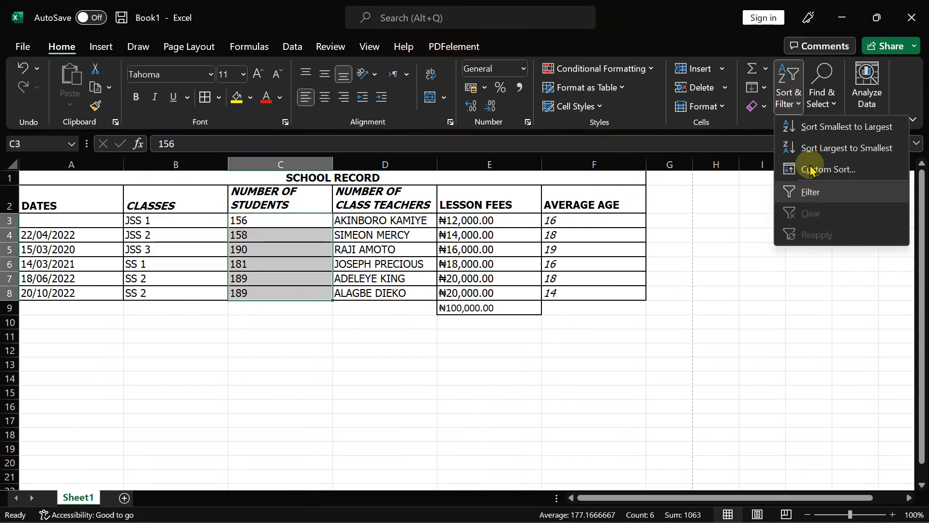
pyautogui.click(818, 129)
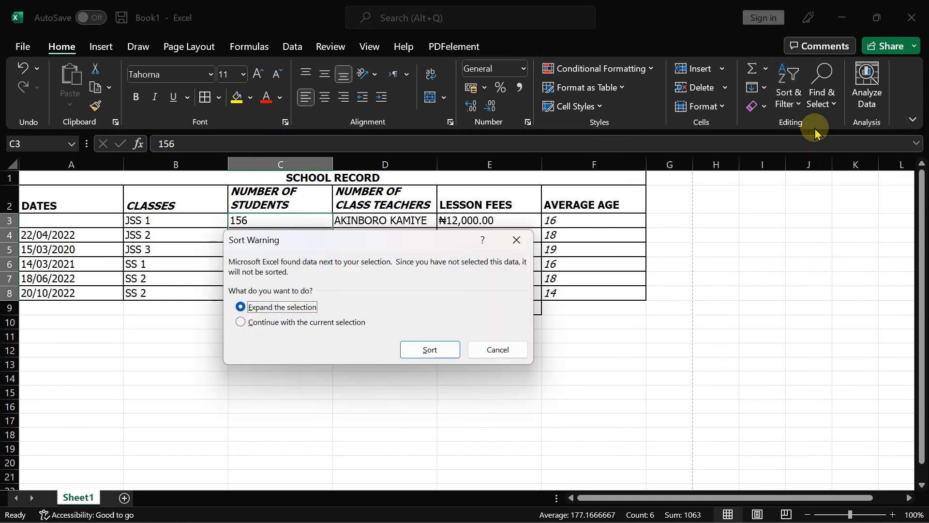
pyautogui.click(346, 323)
pyautogui.click(429, 350)
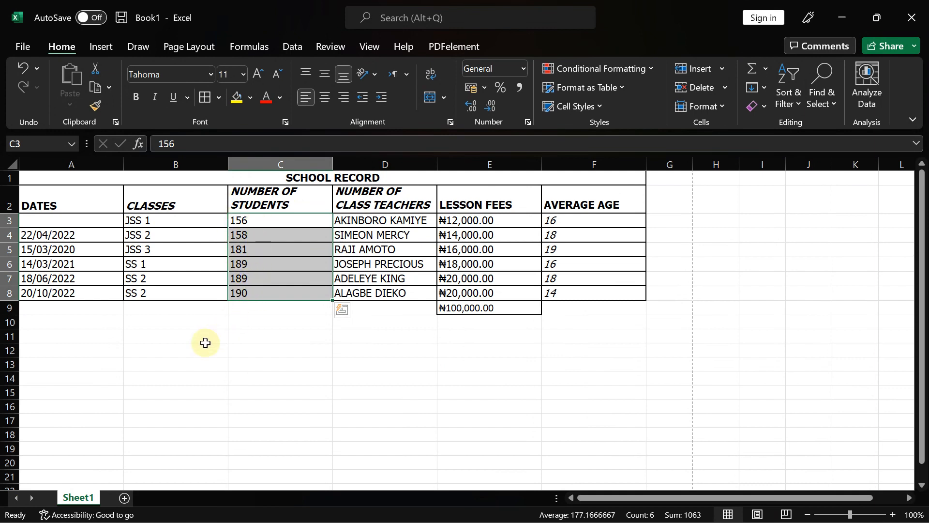
pyautogui.hotkey('ctrl', 'z')
pyautogui.hotkey('ctrl', 'z')
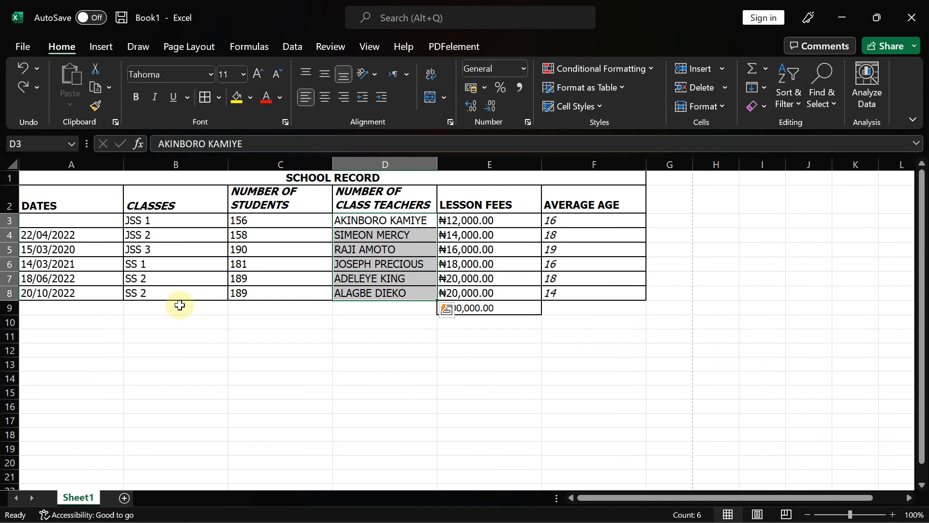
pyautogui.click(317, 362)
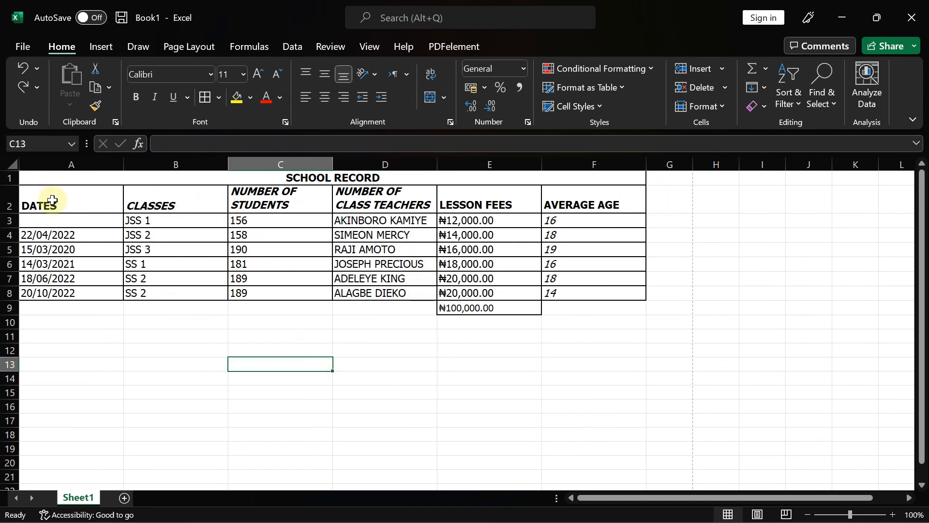
pyautogui.moveTo(45, 201); pyautogui.dragTo(573, 201)
# - Add AutoFilter to the table and filter CLASSES to show only SS 2 rows
pyautogui.click(790, 97)
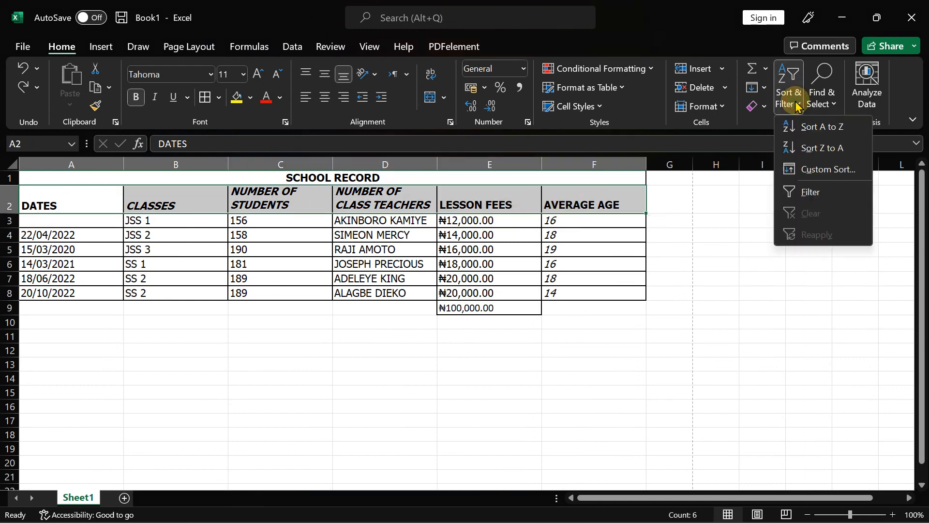
pyautogui.click(805, 192)
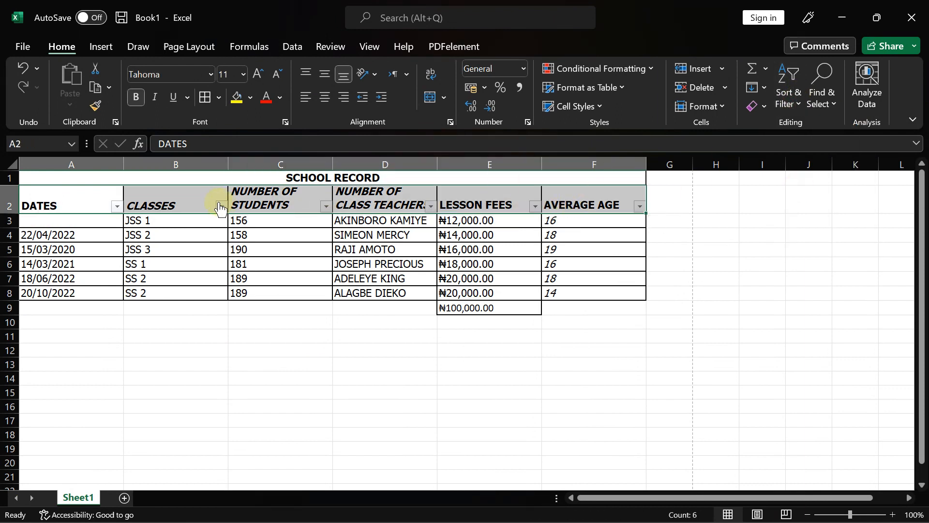
pyautogui.click(221, 207)
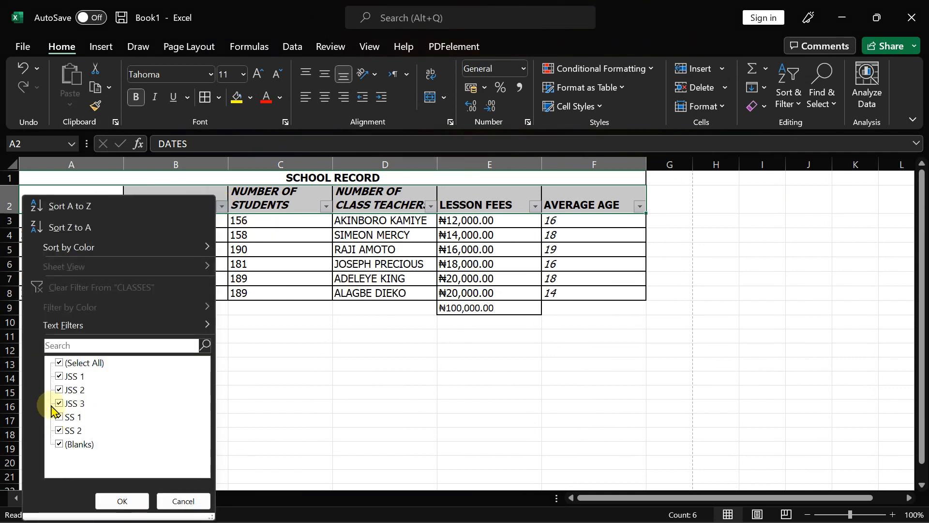
pyautogui.click(59, 390)
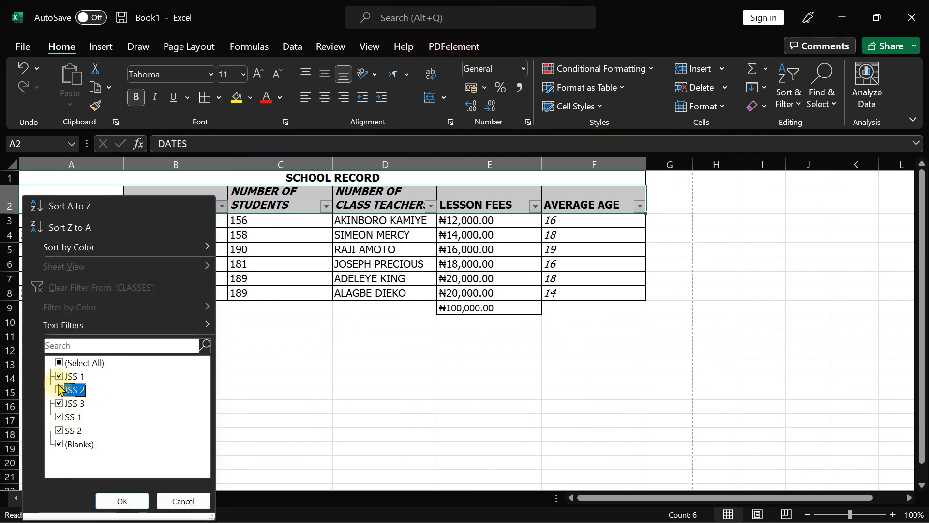
pyautogui.click(59, 376)
pyautogui.click(60, 403)
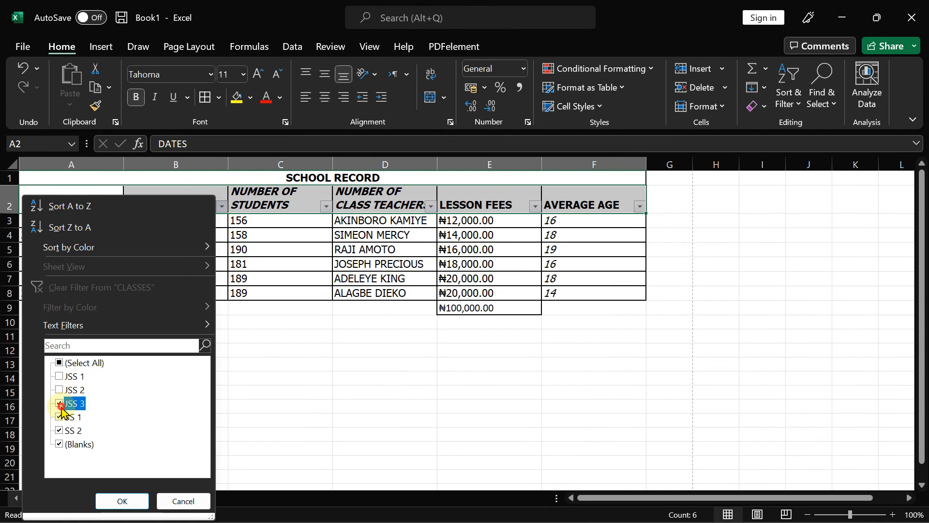
pyautogui.click(59, 418)
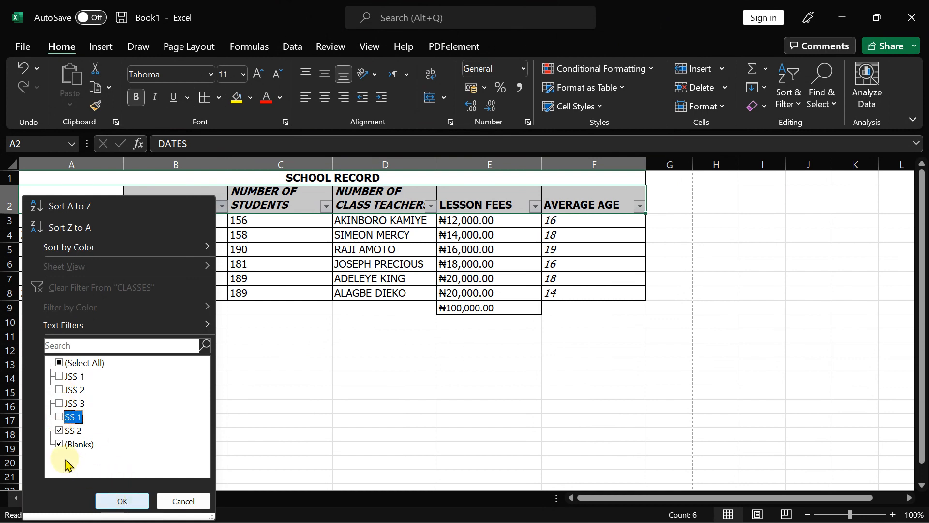
pyautogui.click(60, 444)
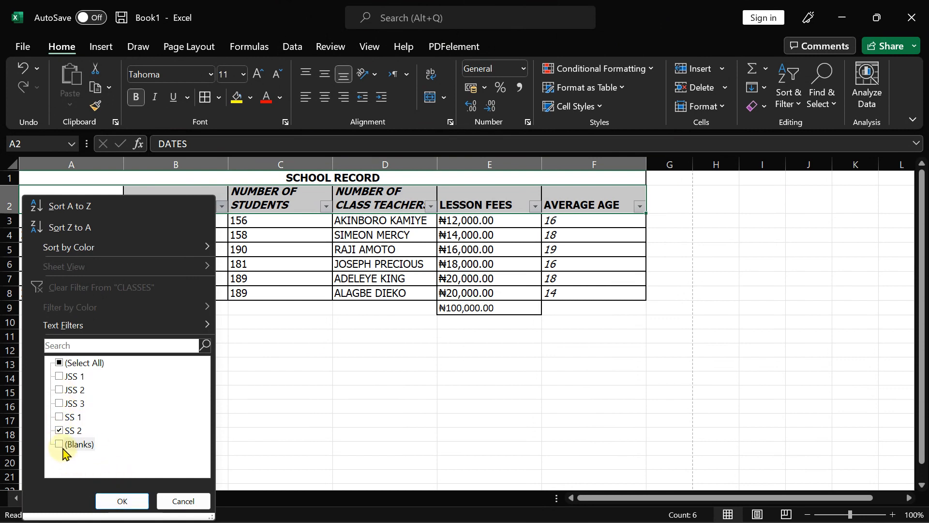
pyautogui.click(112, 498)
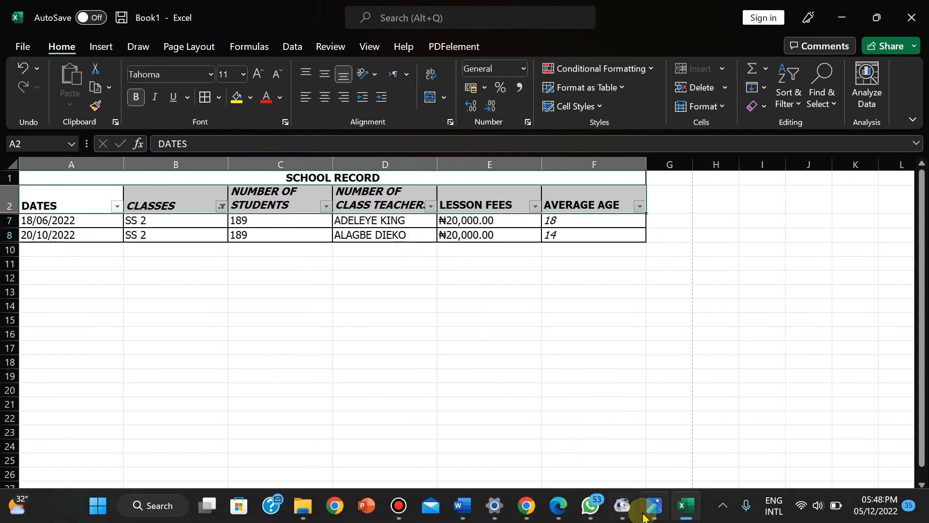
# - Undo the SS 2 filter and remove the AutoFilter buttons from the headers
pyautogui.hotkey('ctrl', 'z')
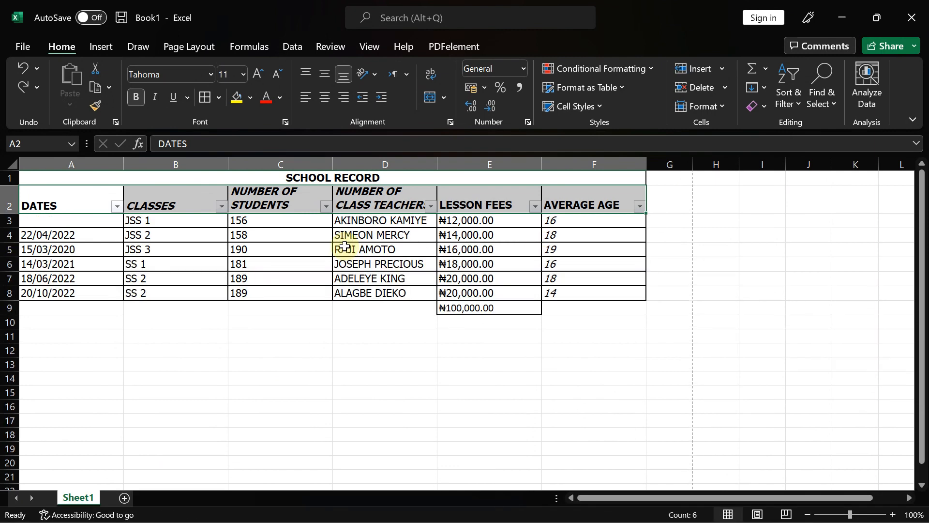
pyautogui.hotkey('ctrl', 'shift', 'l')
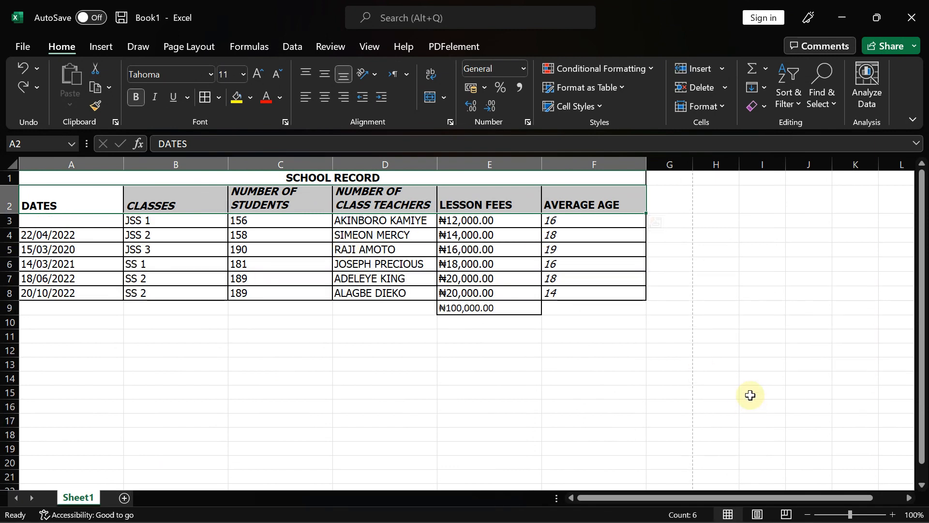
pyautogui.click(380, 366)
pyautogui.hotkey('ctrl', 's')
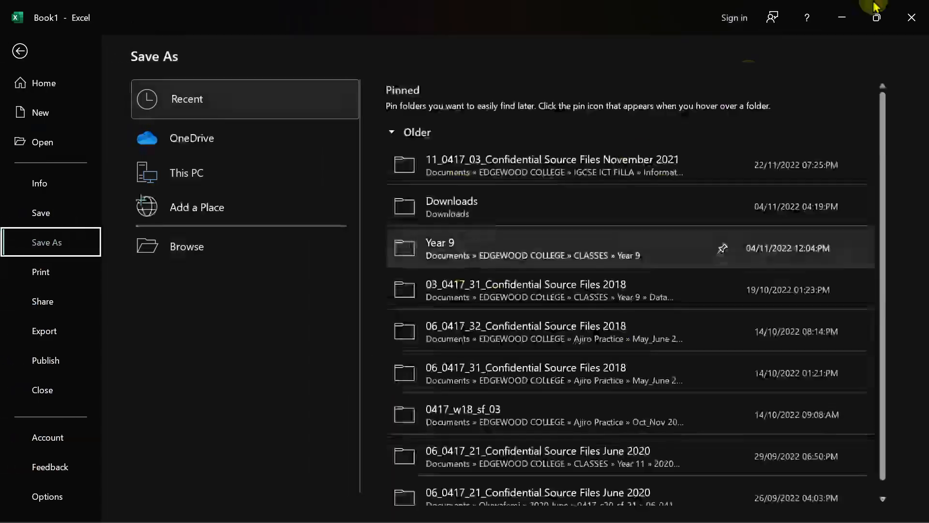
pyautogui.click(20, 50)
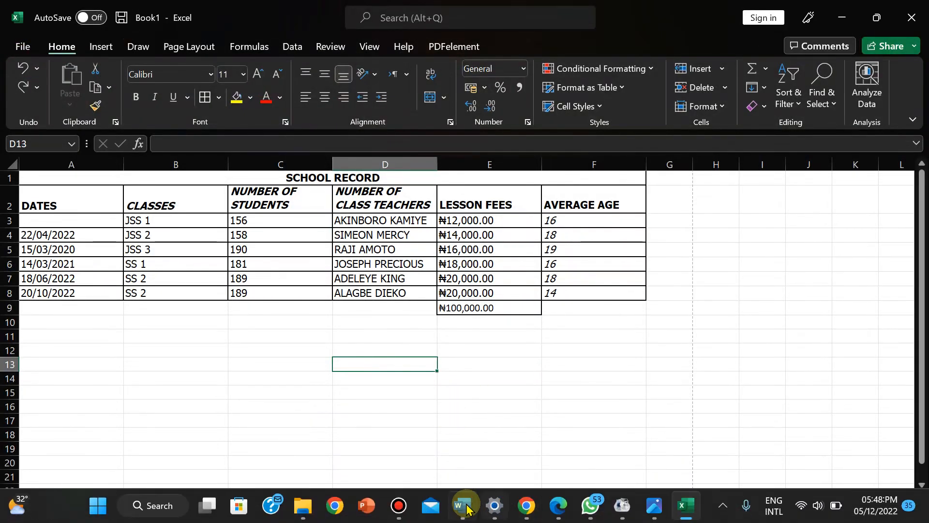
# - In Word, complete Data Filtering as 'Selecting the data you want to work with.'
pyautogui.click(463, 505)
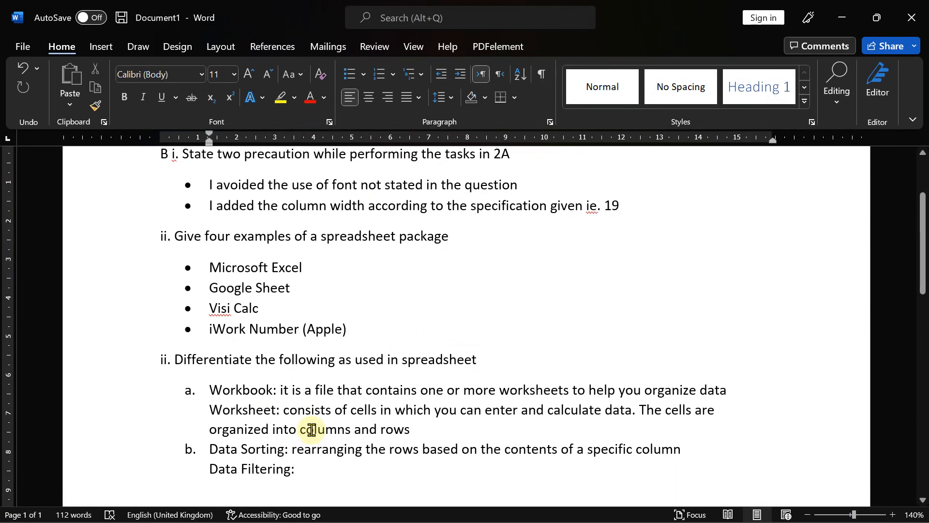
pyautogui.write('Se')
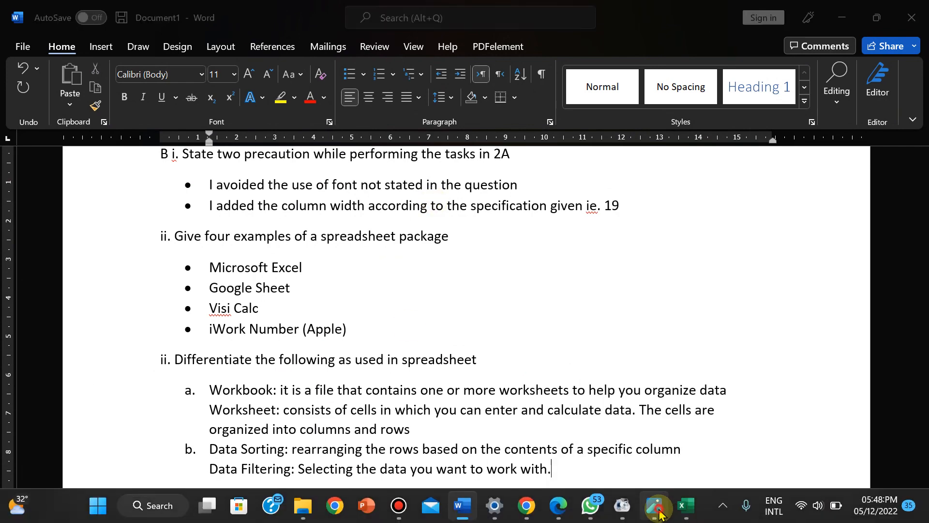
pyautogui.click(661, 509)
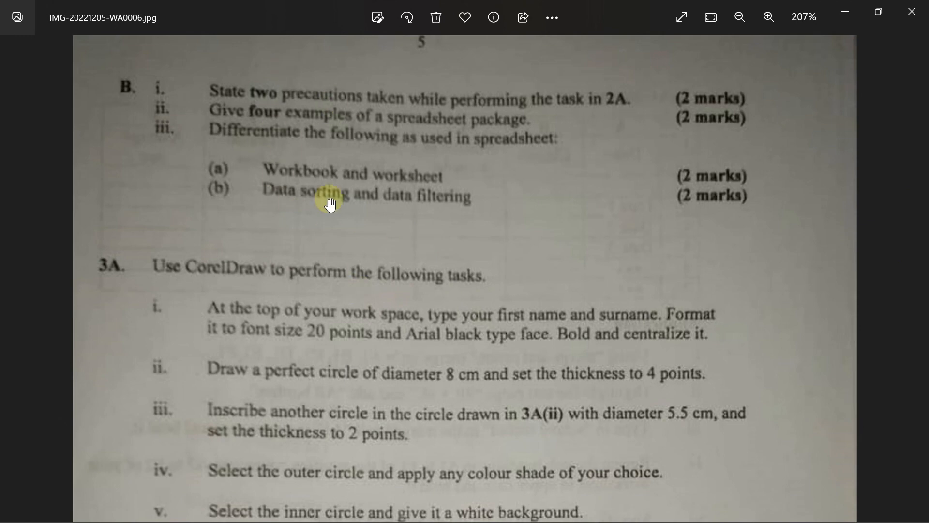
# - Check the section B question photo, then return to the Excel workbook
pyautogui.moveTo(606, 498)
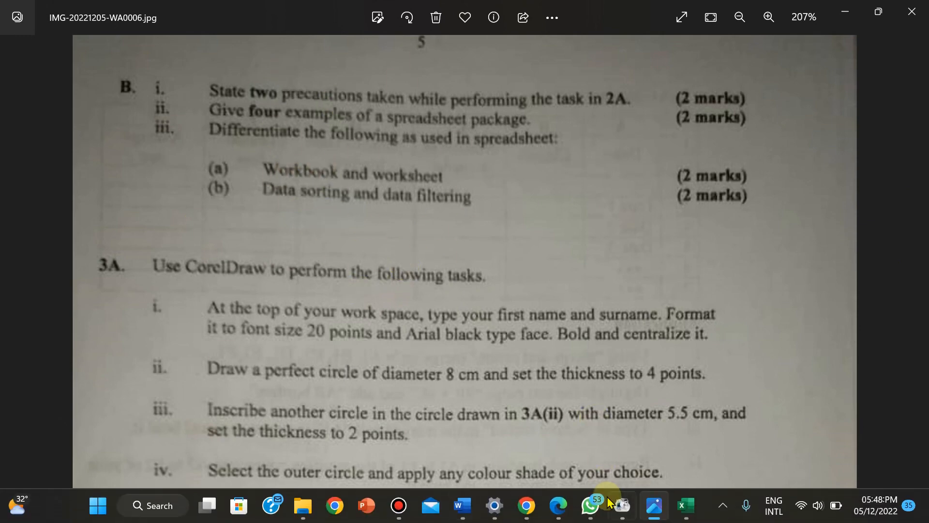
pyautogui.click(686, 505)
# - Browse via Save As to Documents > GOOD SHEPHERD > Online School > all-term questions folder
pyautogui.click(21, 44)
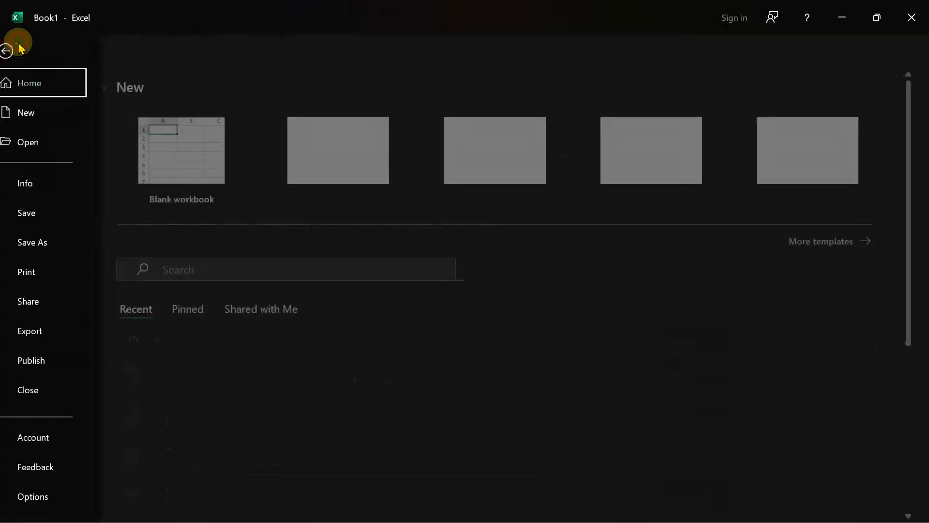
pyautogui.click(49, 240)
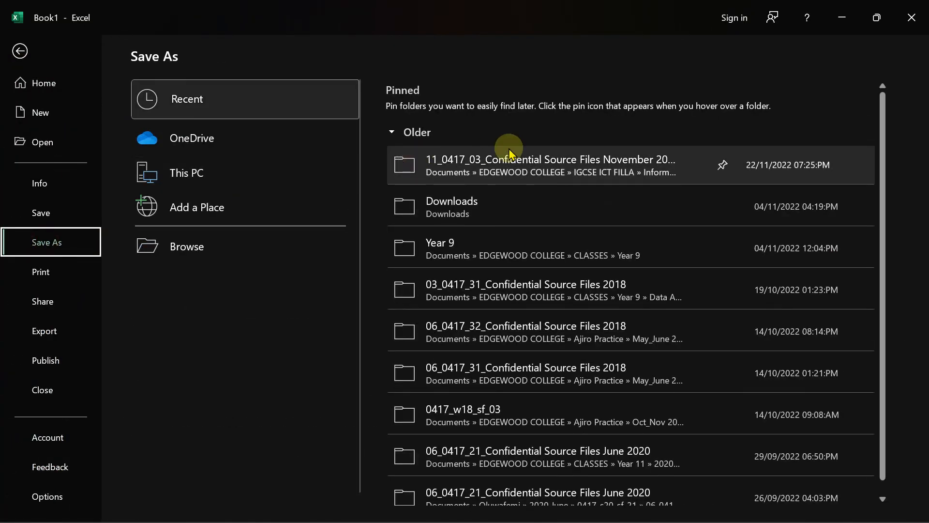
pyautogui.click(188, 240)
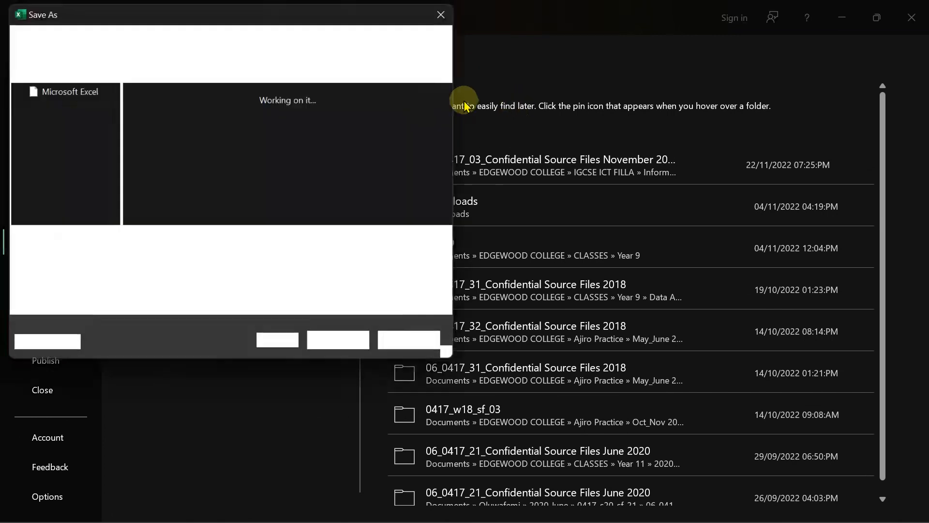
pyautogui.click(332, 196)
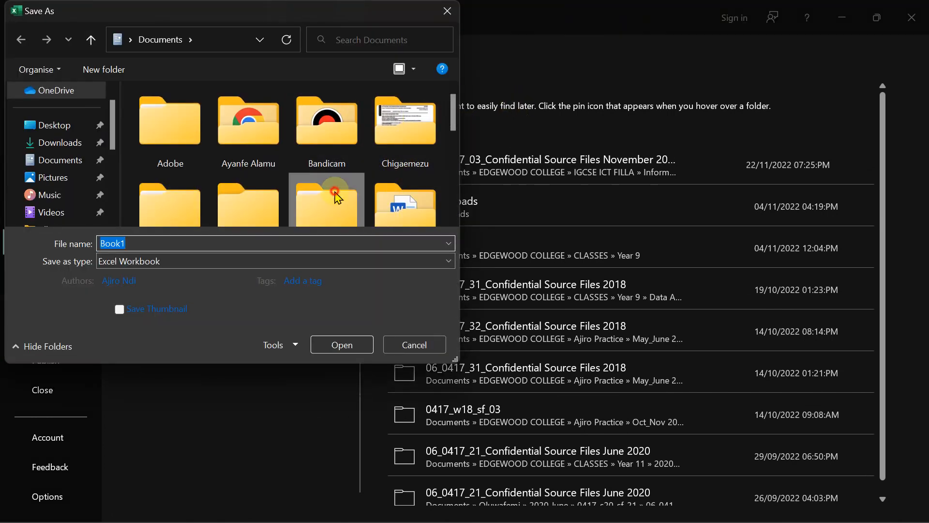
pyautogui.press('g')
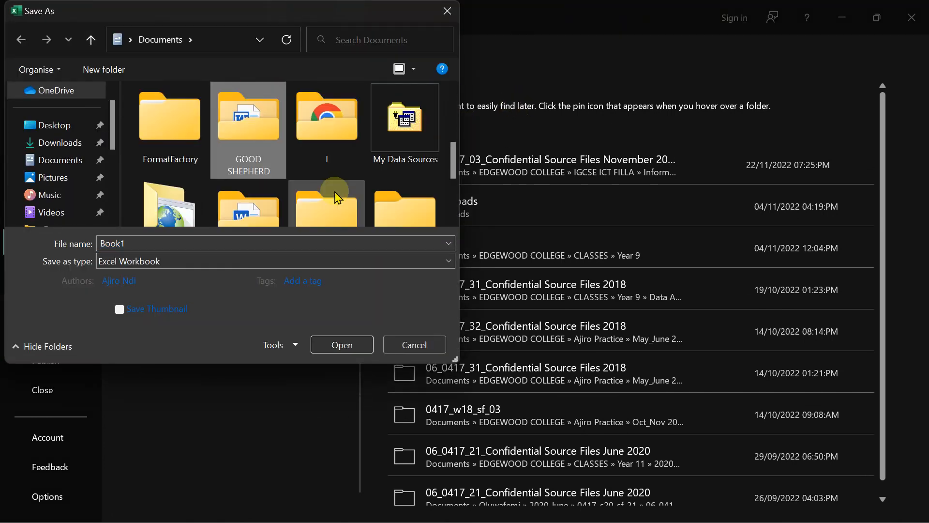
pyautogui.doubleClick(249, 124)
pyautogui.click(331, 133)
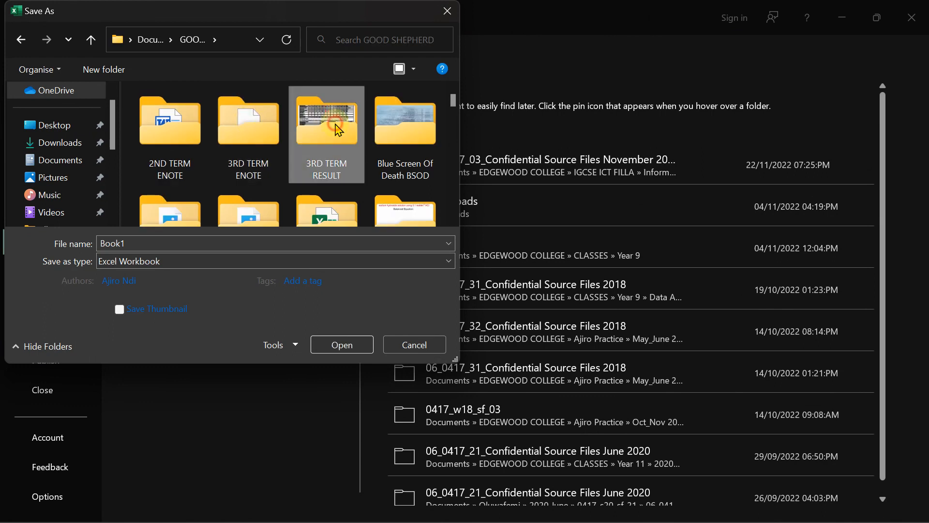
pyautogui.press('o')
pyautogui.click(430, 110)
pyautogui.click(430, 111)
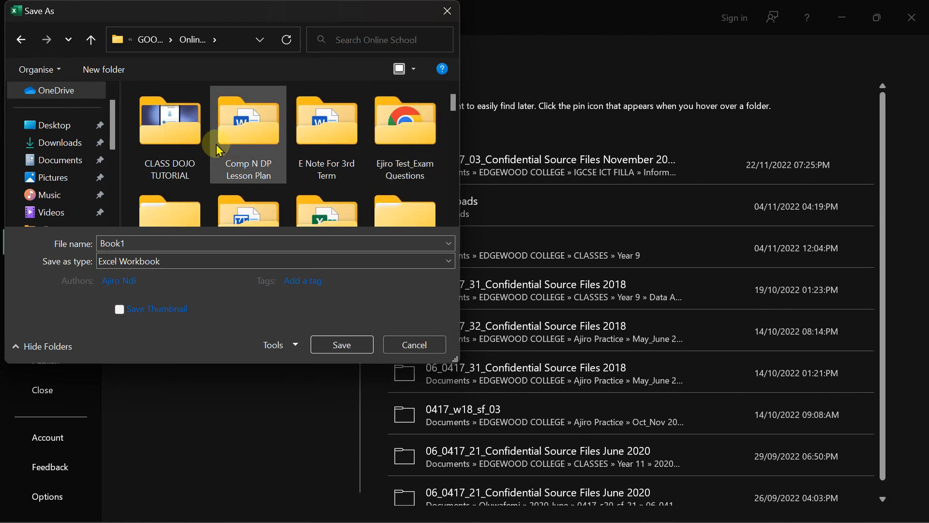
pyautogui.doubleClick(412, 136)
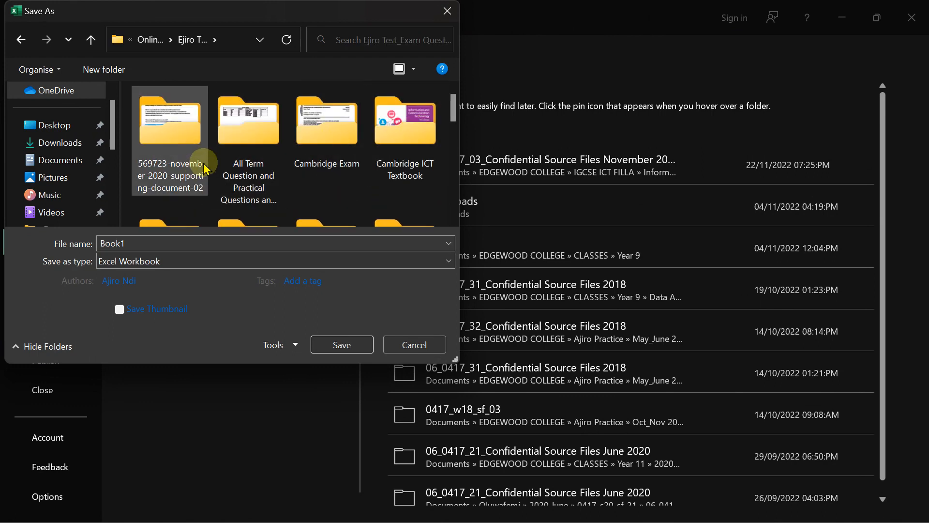
pyautogui.doubleClick(240, 152)
# - Save the workbook as 'School Record' in that folder
pyautogui.click(114, 252)
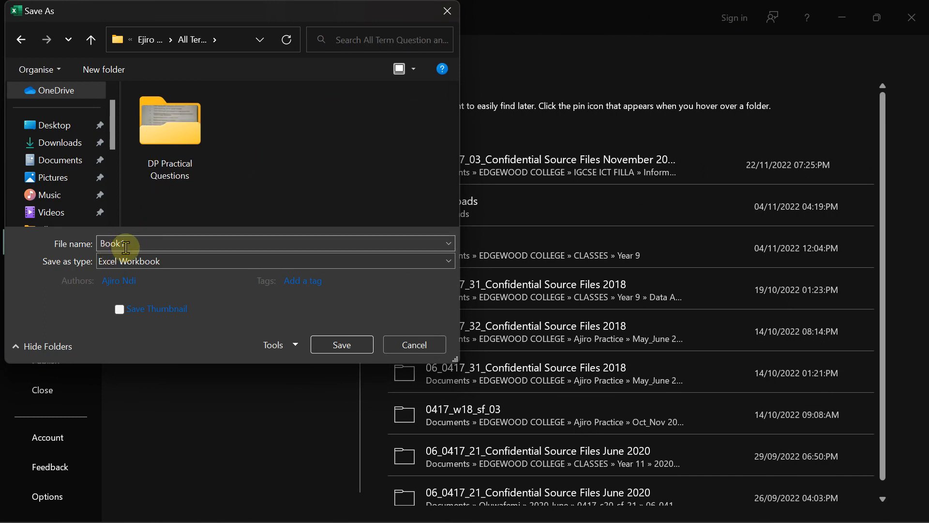
pyautogui.doubleClick(125, 244)
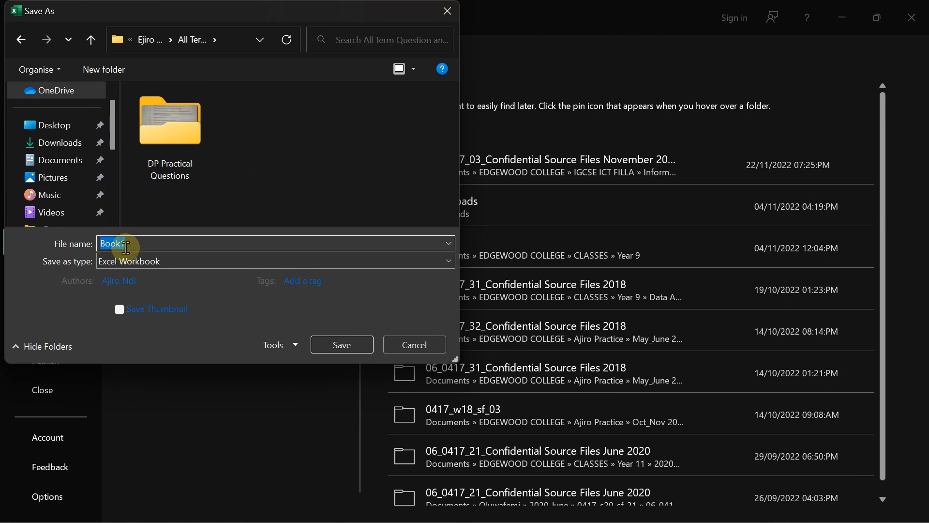
pyautogui.write('School Record')
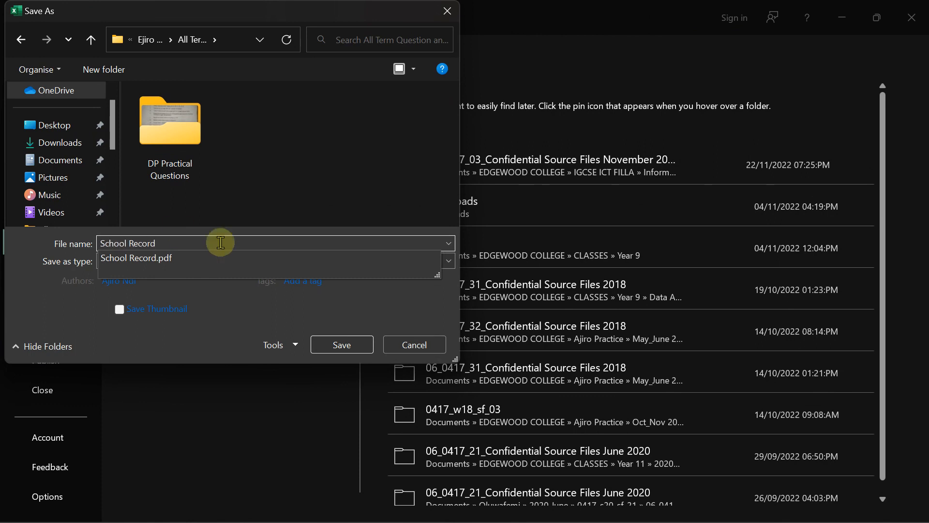
pyautogui.click(294, 128)
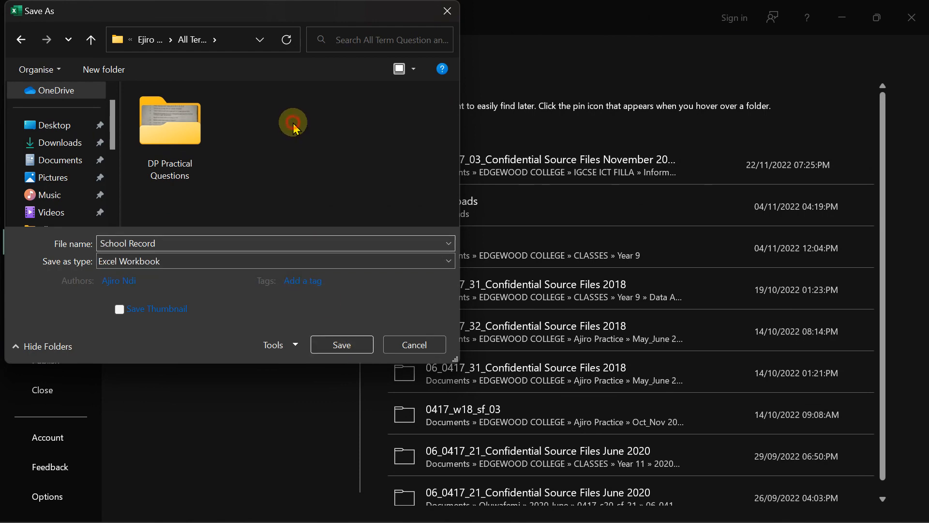
pyautogui.click(331, 345)
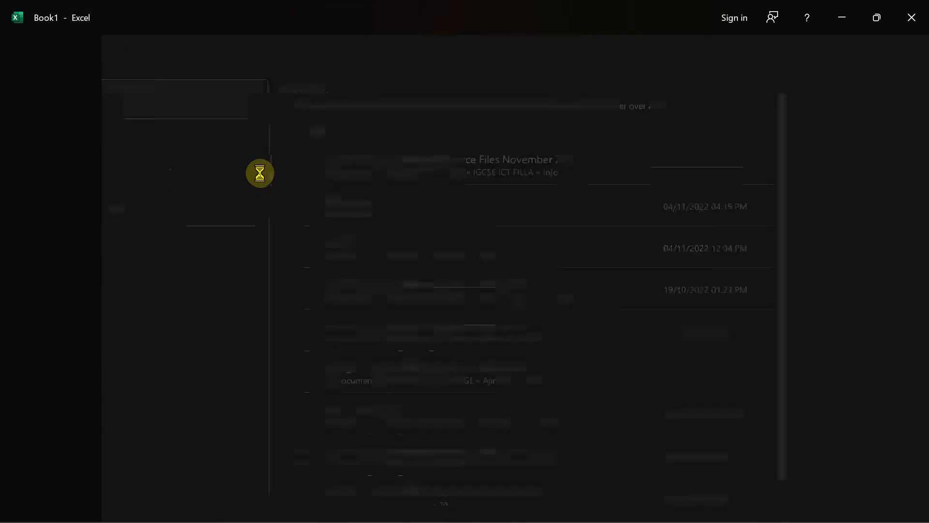